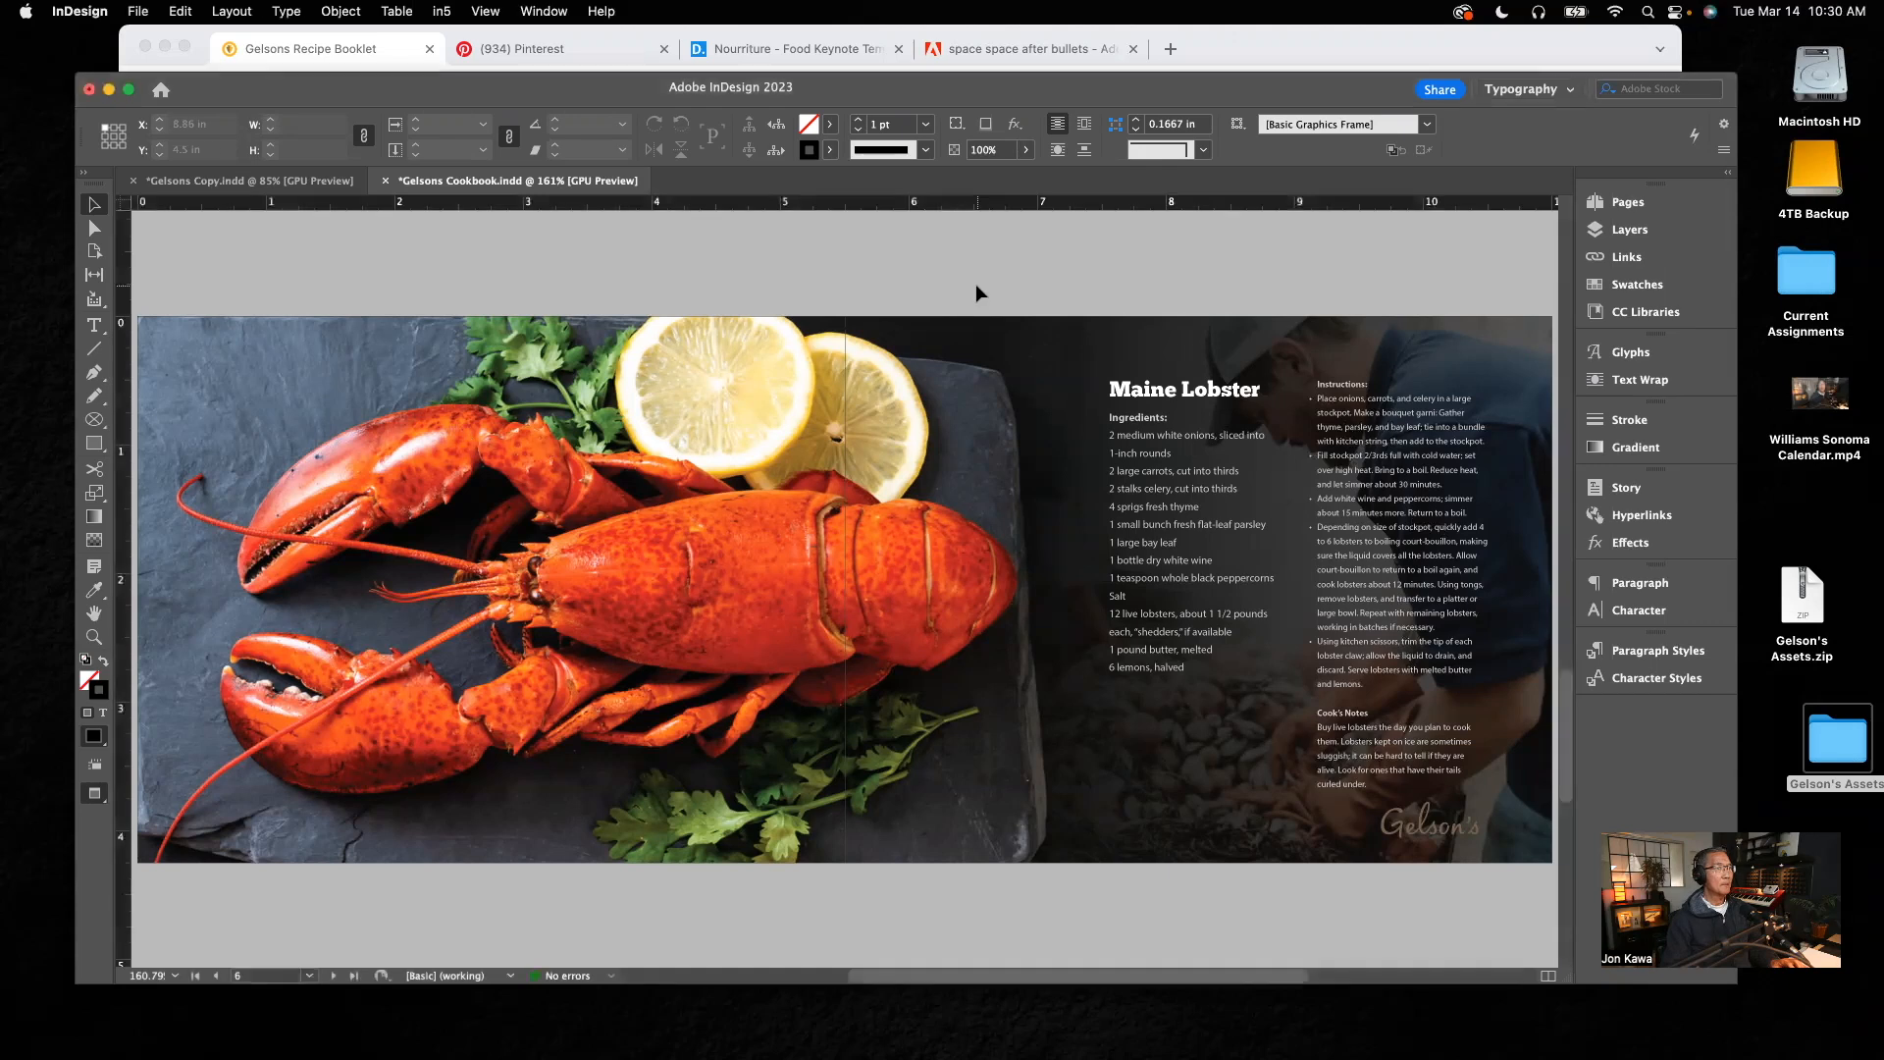
Step: Examine how the ingredients, bulleted instructions and Cook's Notes are laid out on the Maine Lobster spread
left_click(599, 589)
scroll(1319, 455, "up", 4)
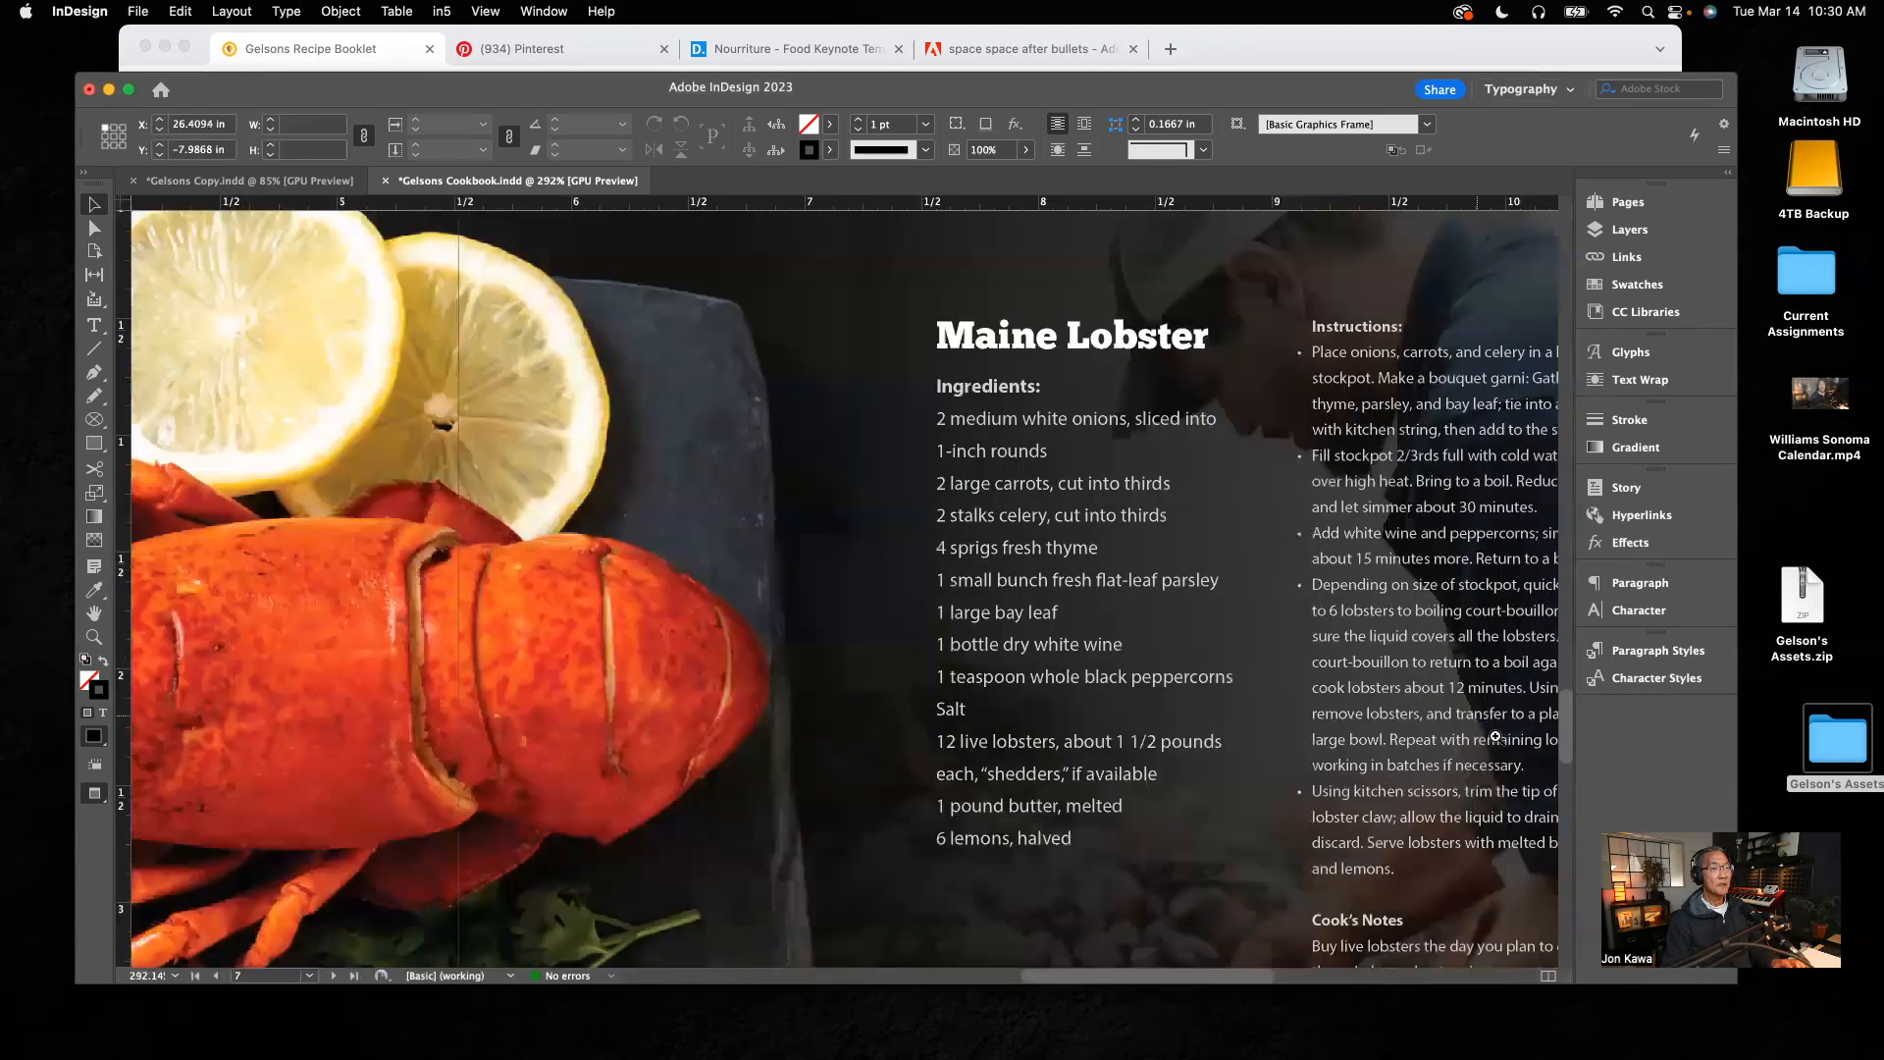
left_click_drag(1216, 978, 1269, 980)
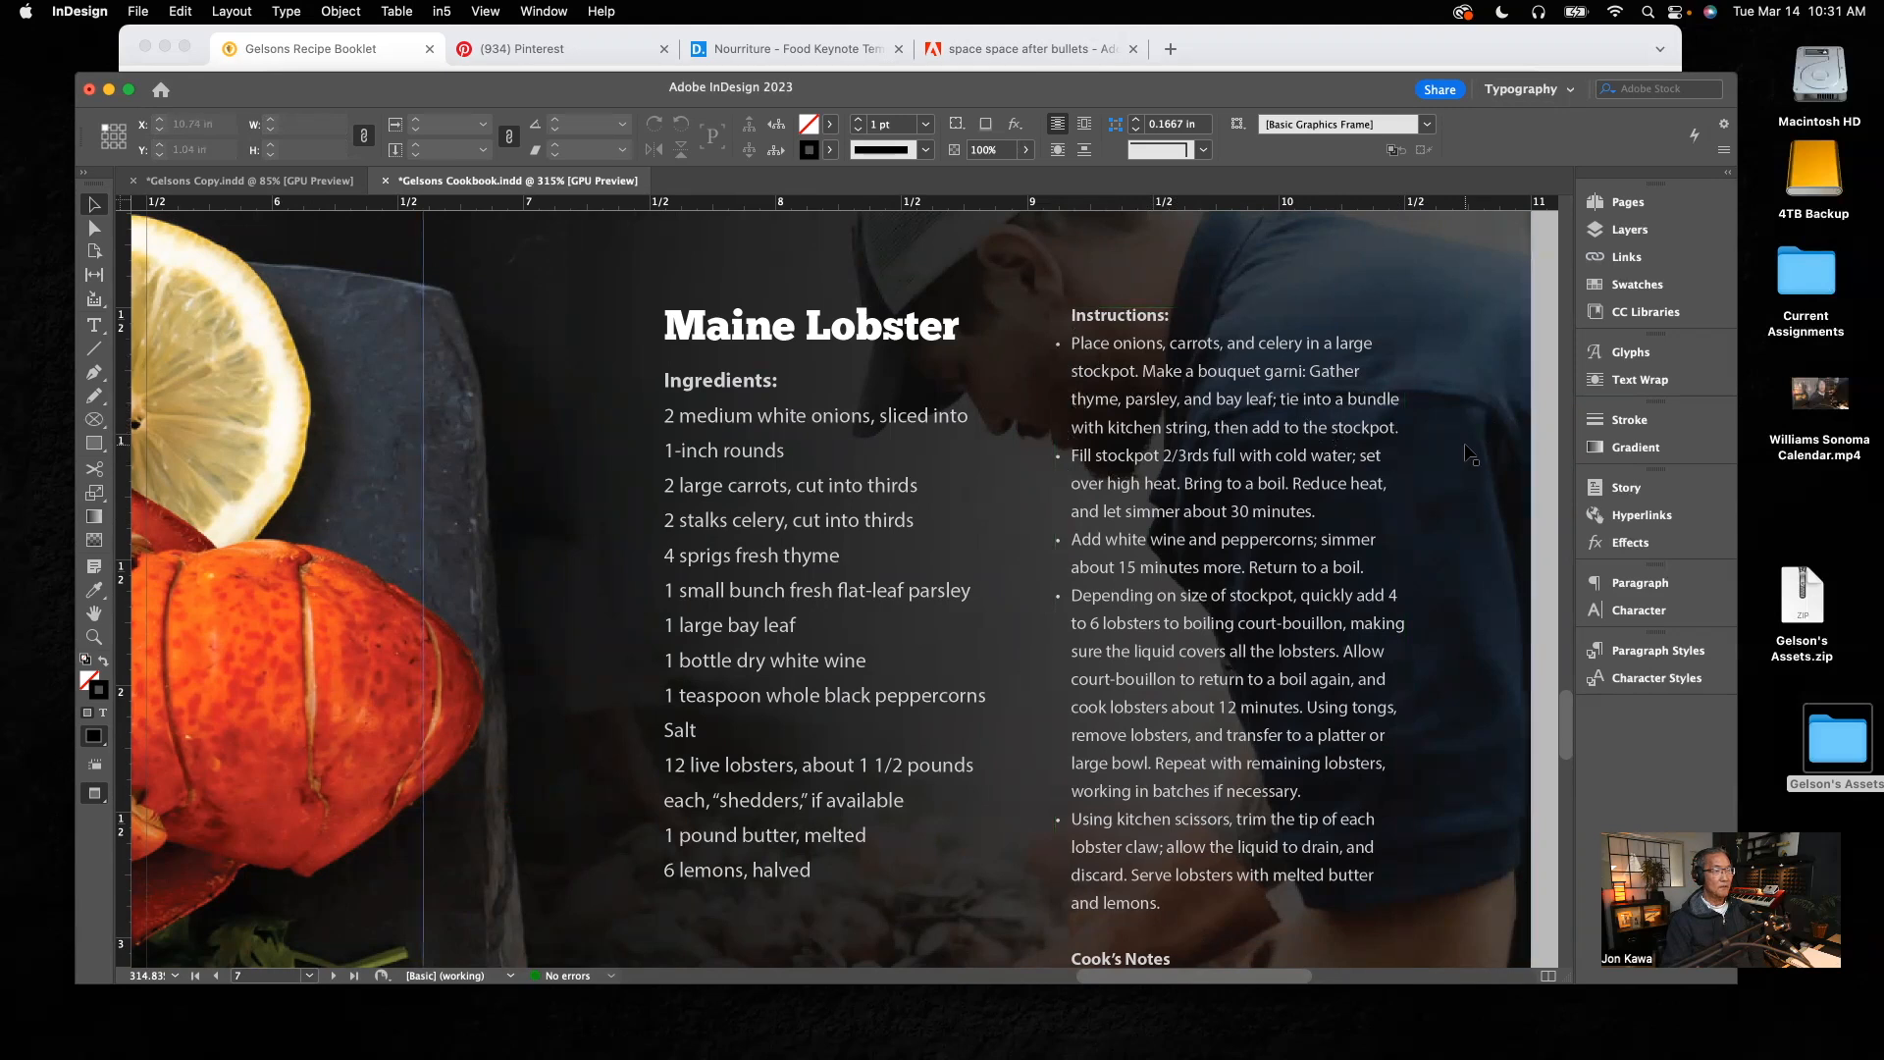
scroll(1470, 455, "down", 3)
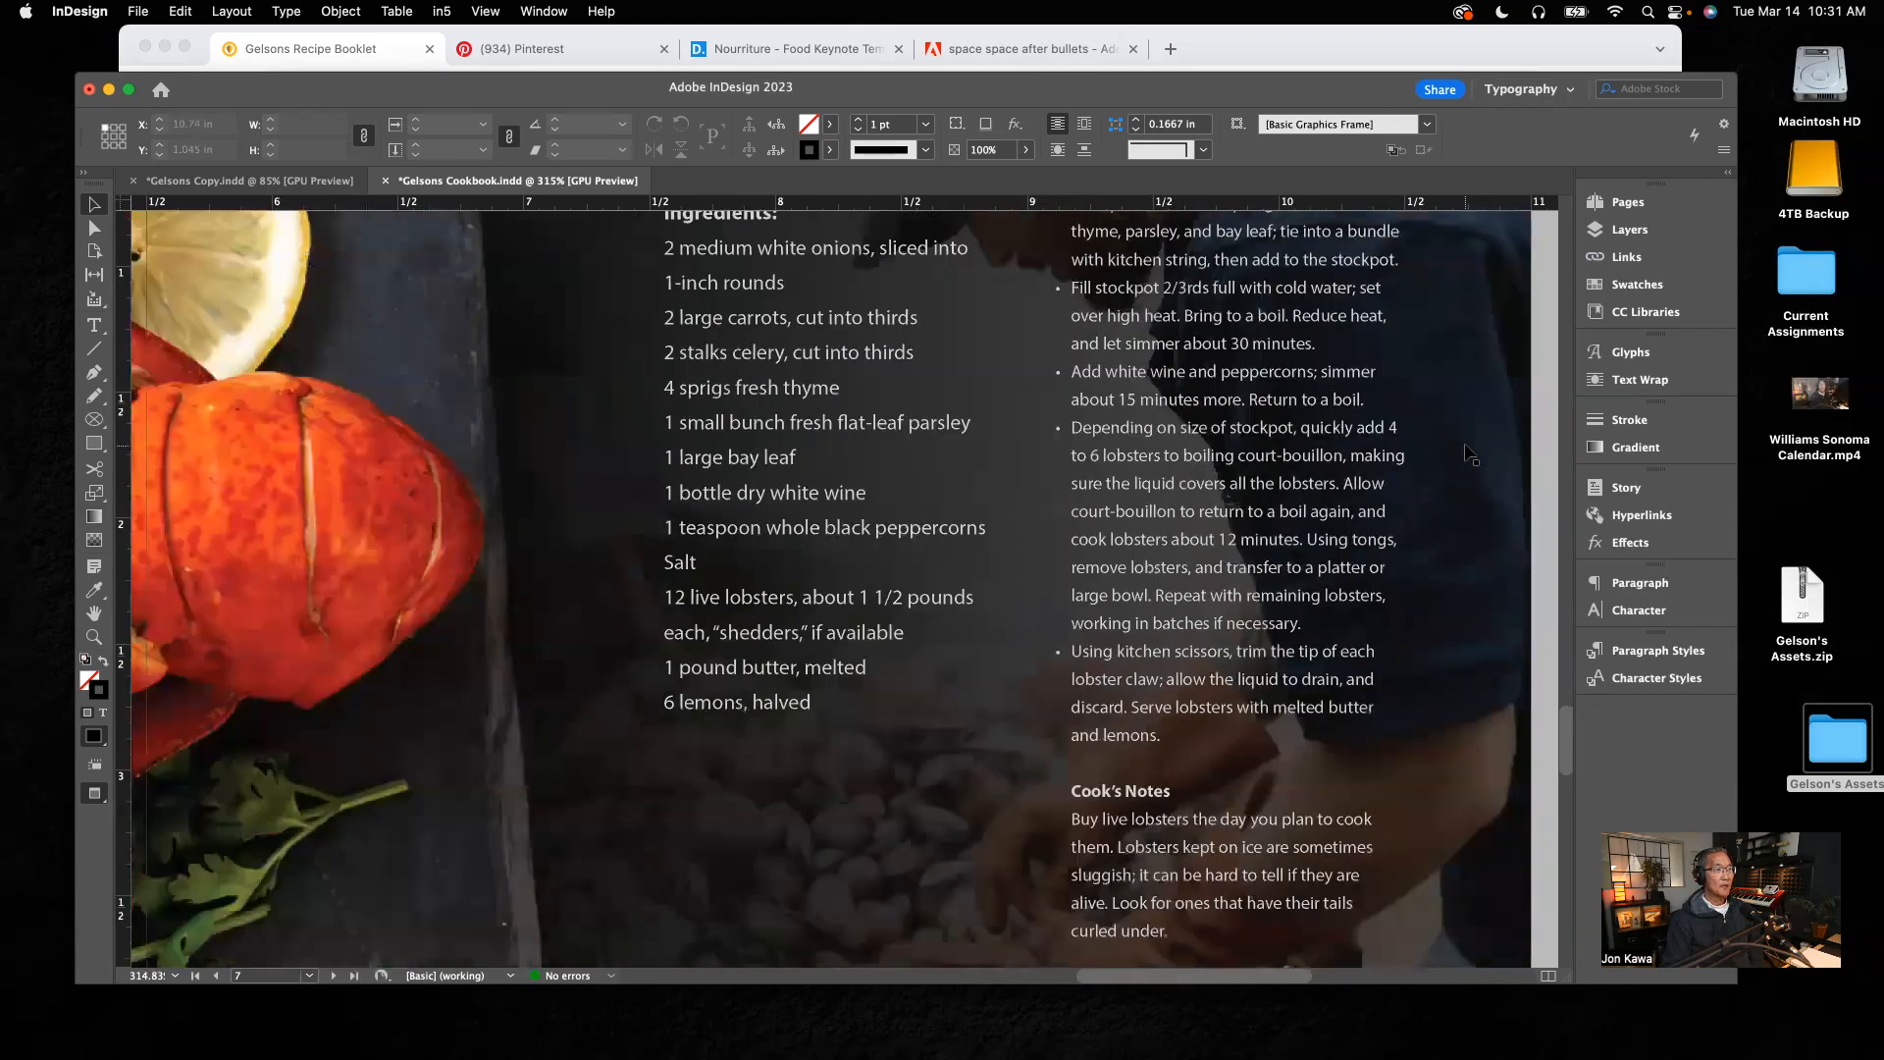
scroll(1469, 454, "down", 2)
scroll(1470, 455, "up", 4)
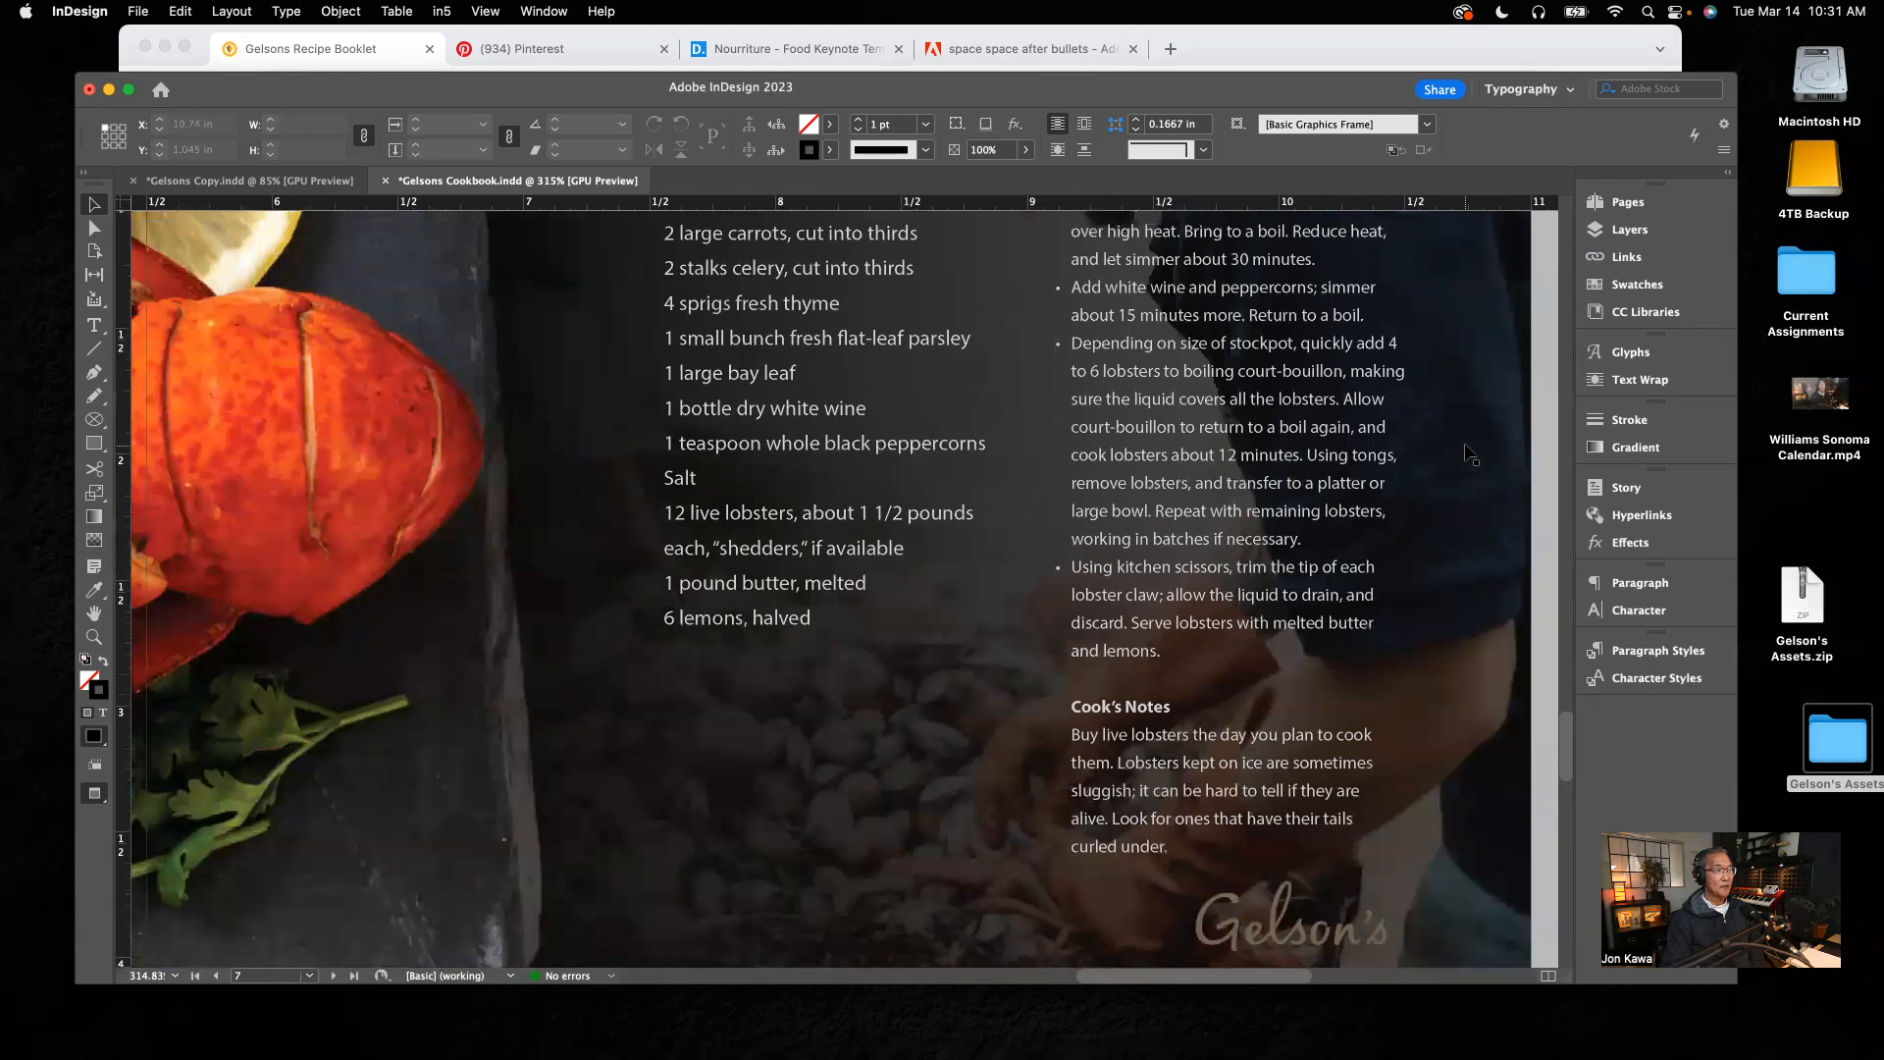
scroll(1469, 454, "up", 1)
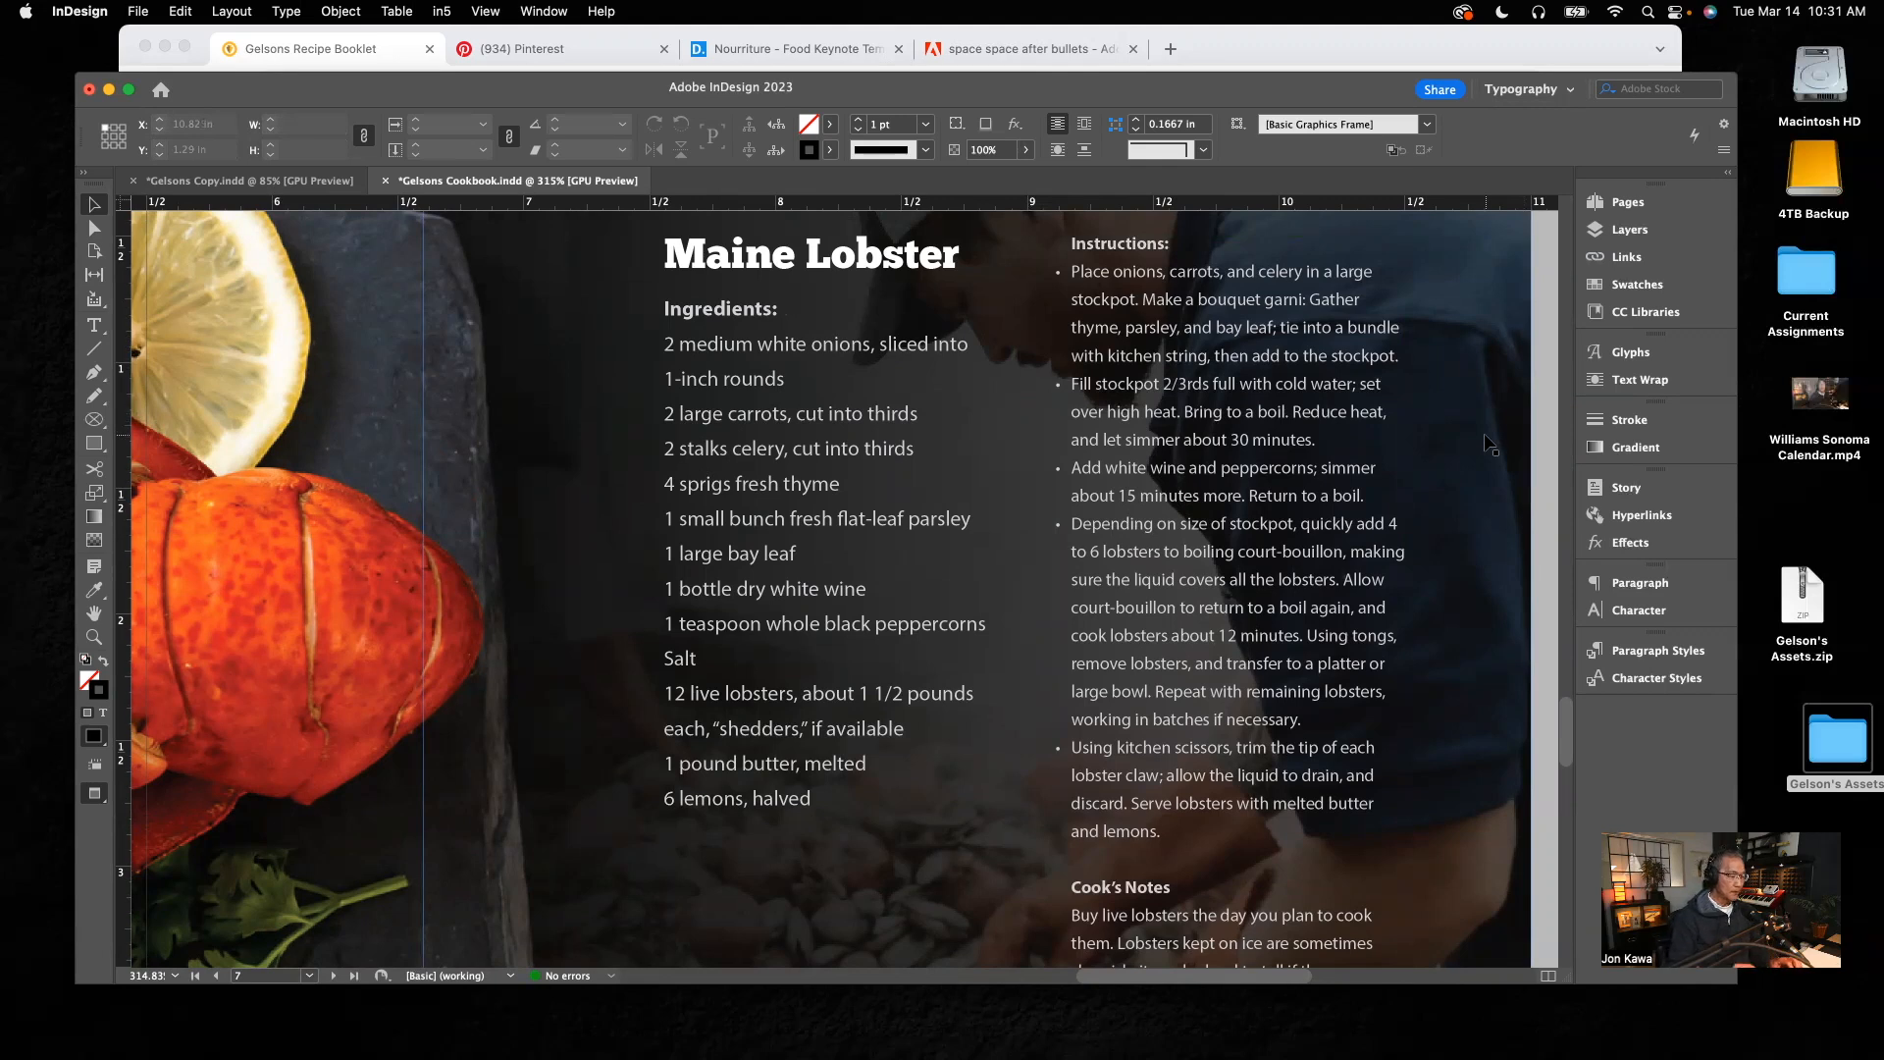
key("super+0")
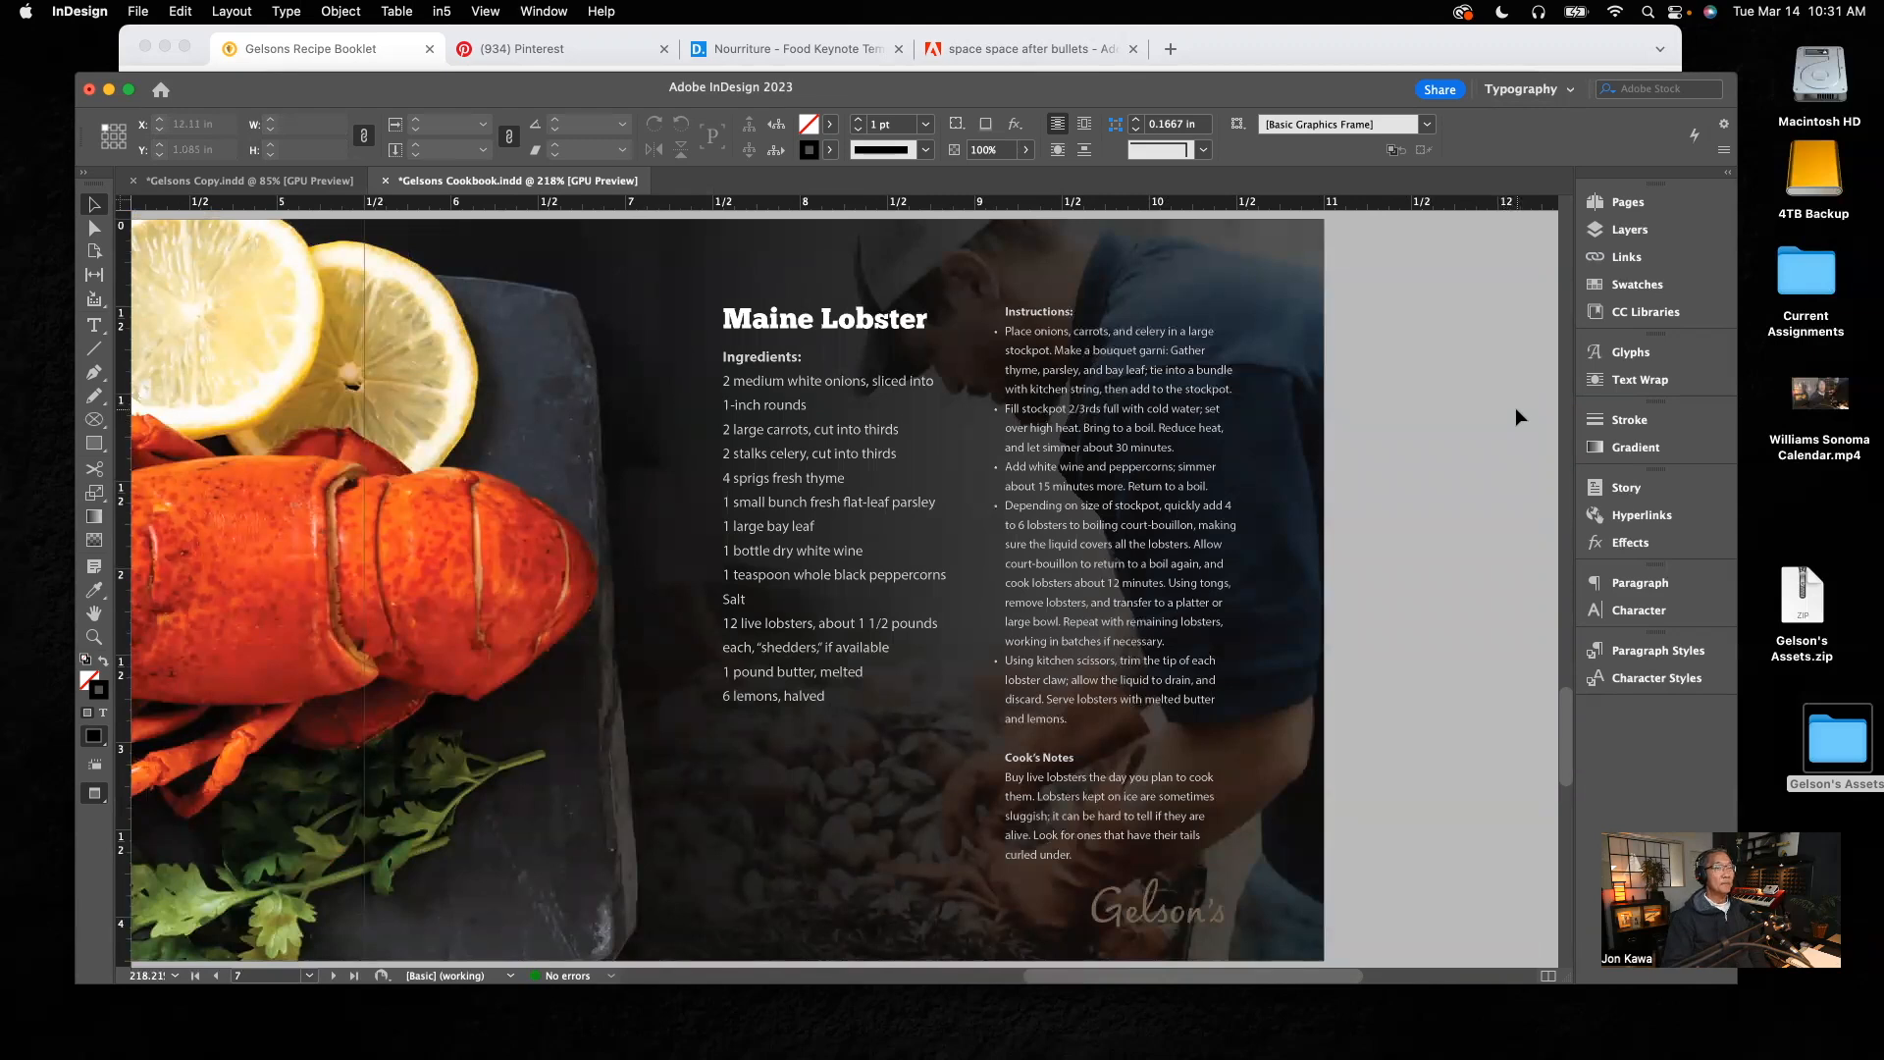
Step: Switch to Gelsons Copy.pdf in Acrobat and review its recipe pages, reading the Maine Lobster copy on page 3 enlarged
key("ctrl+Up")
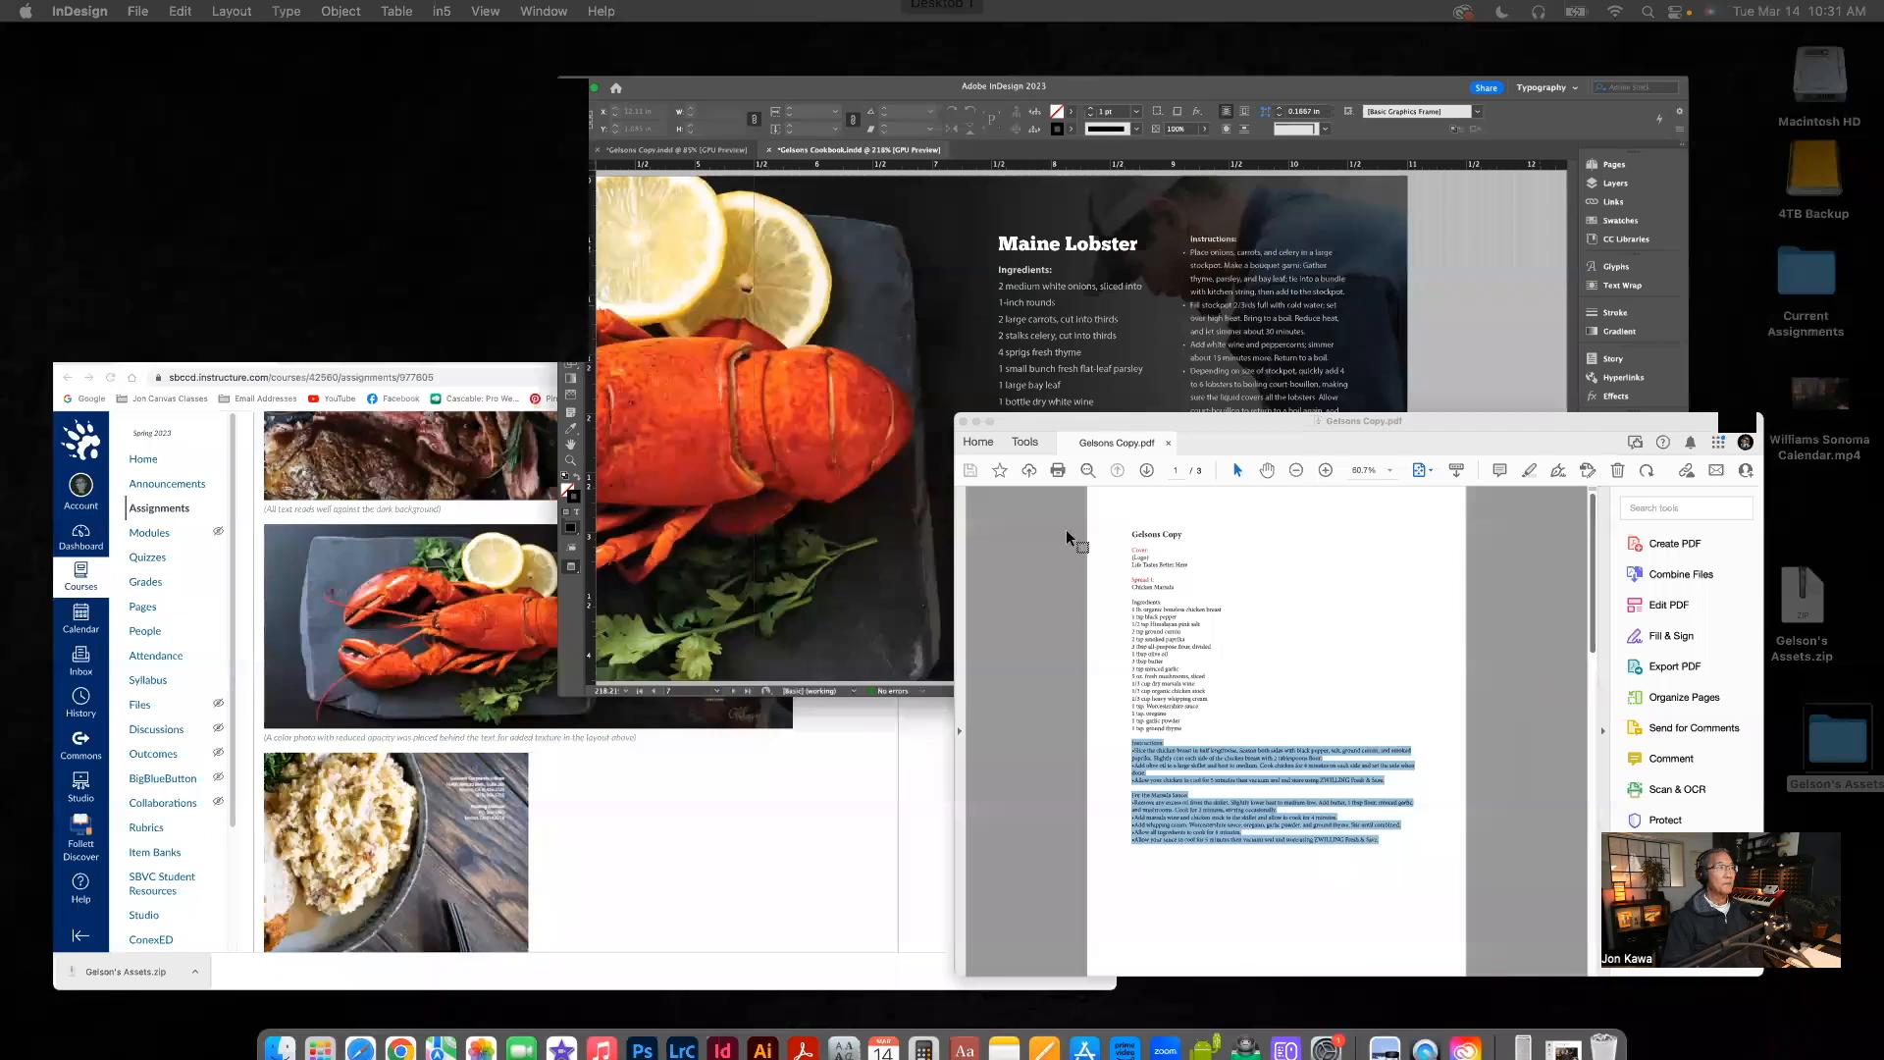
left_click(1276, 677)
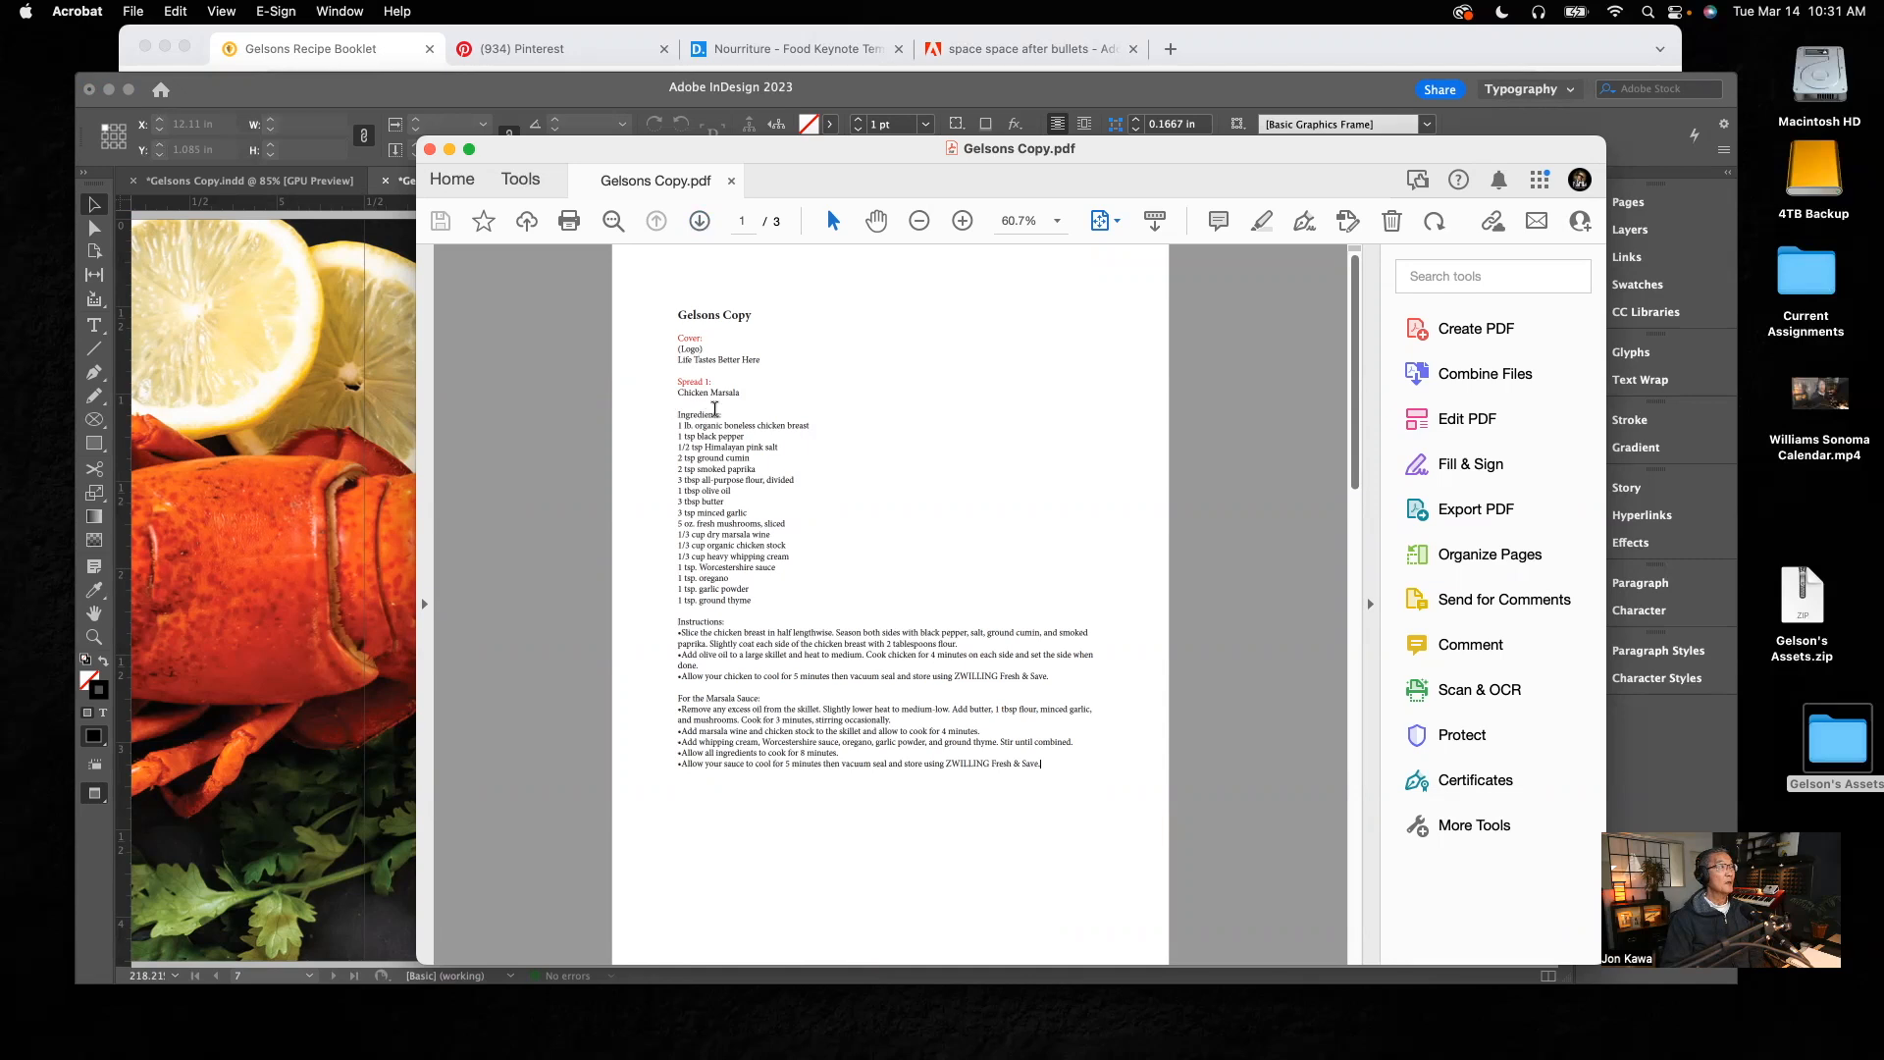
left_click(699, 223)
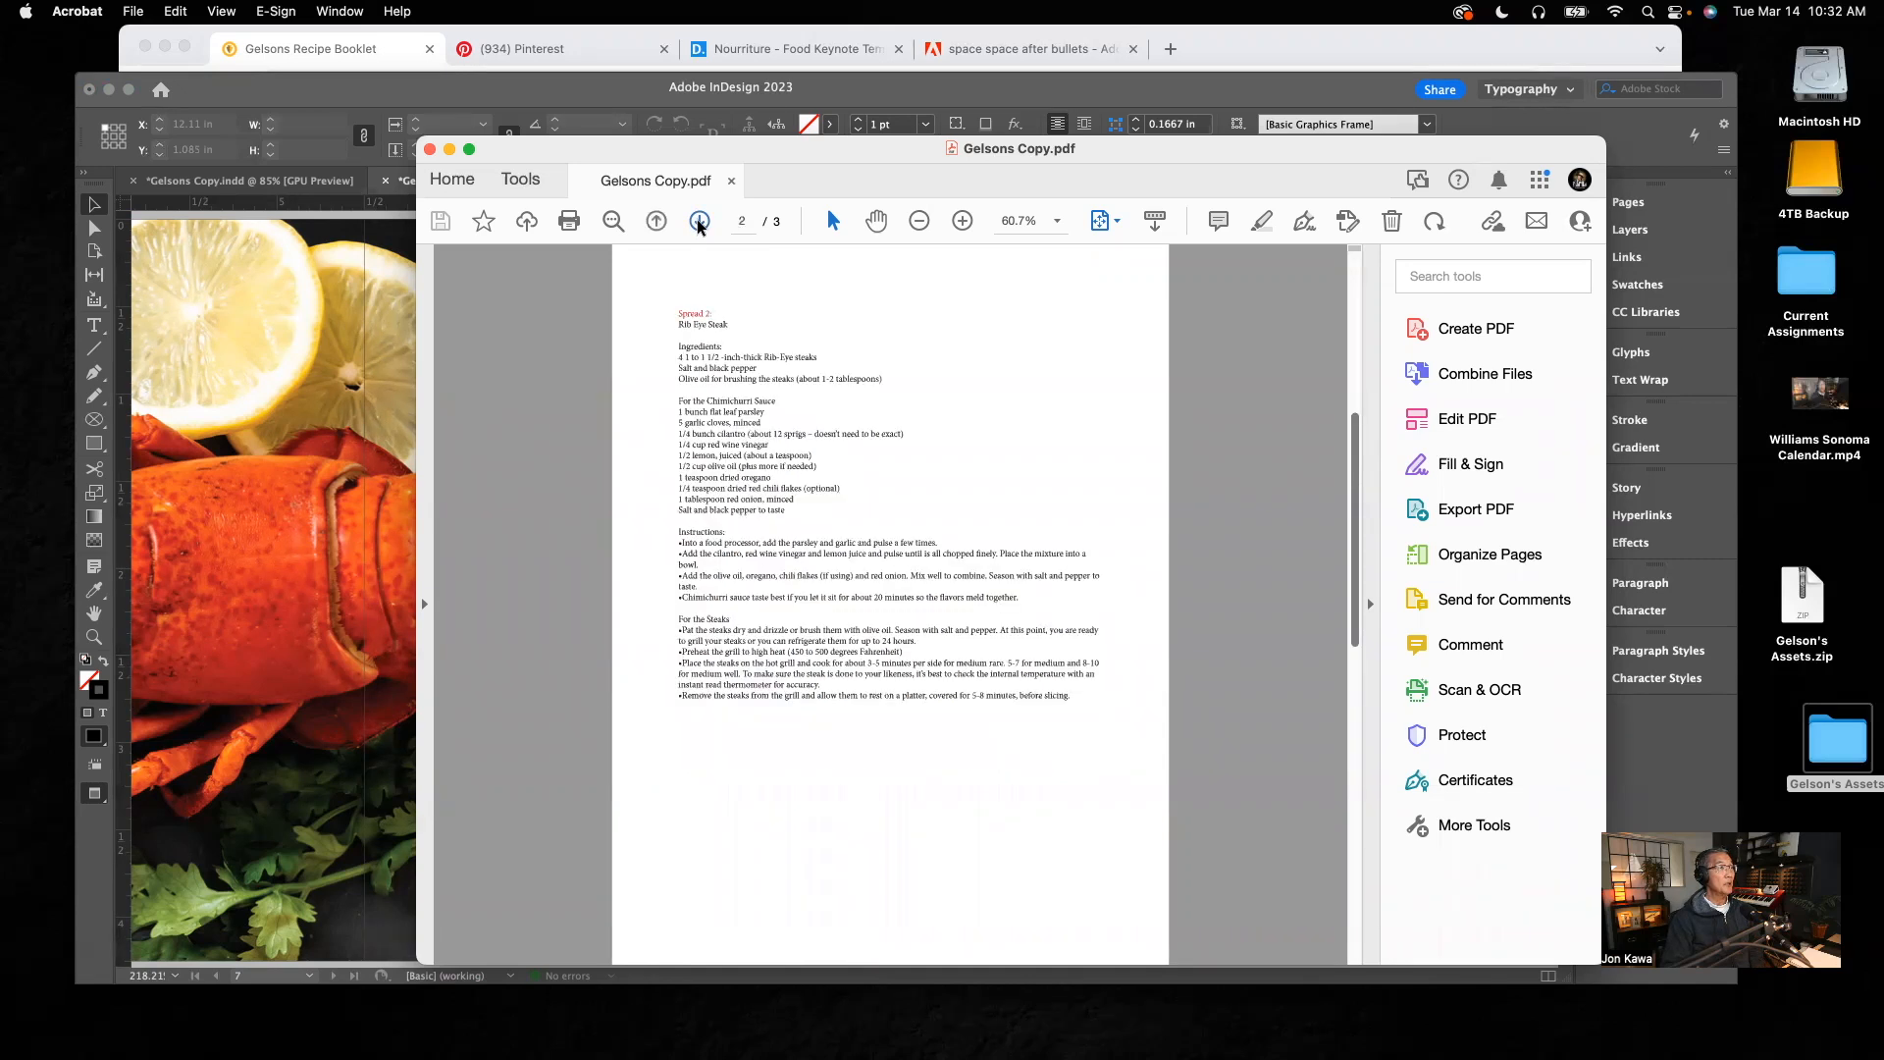
left_click(699, 222)
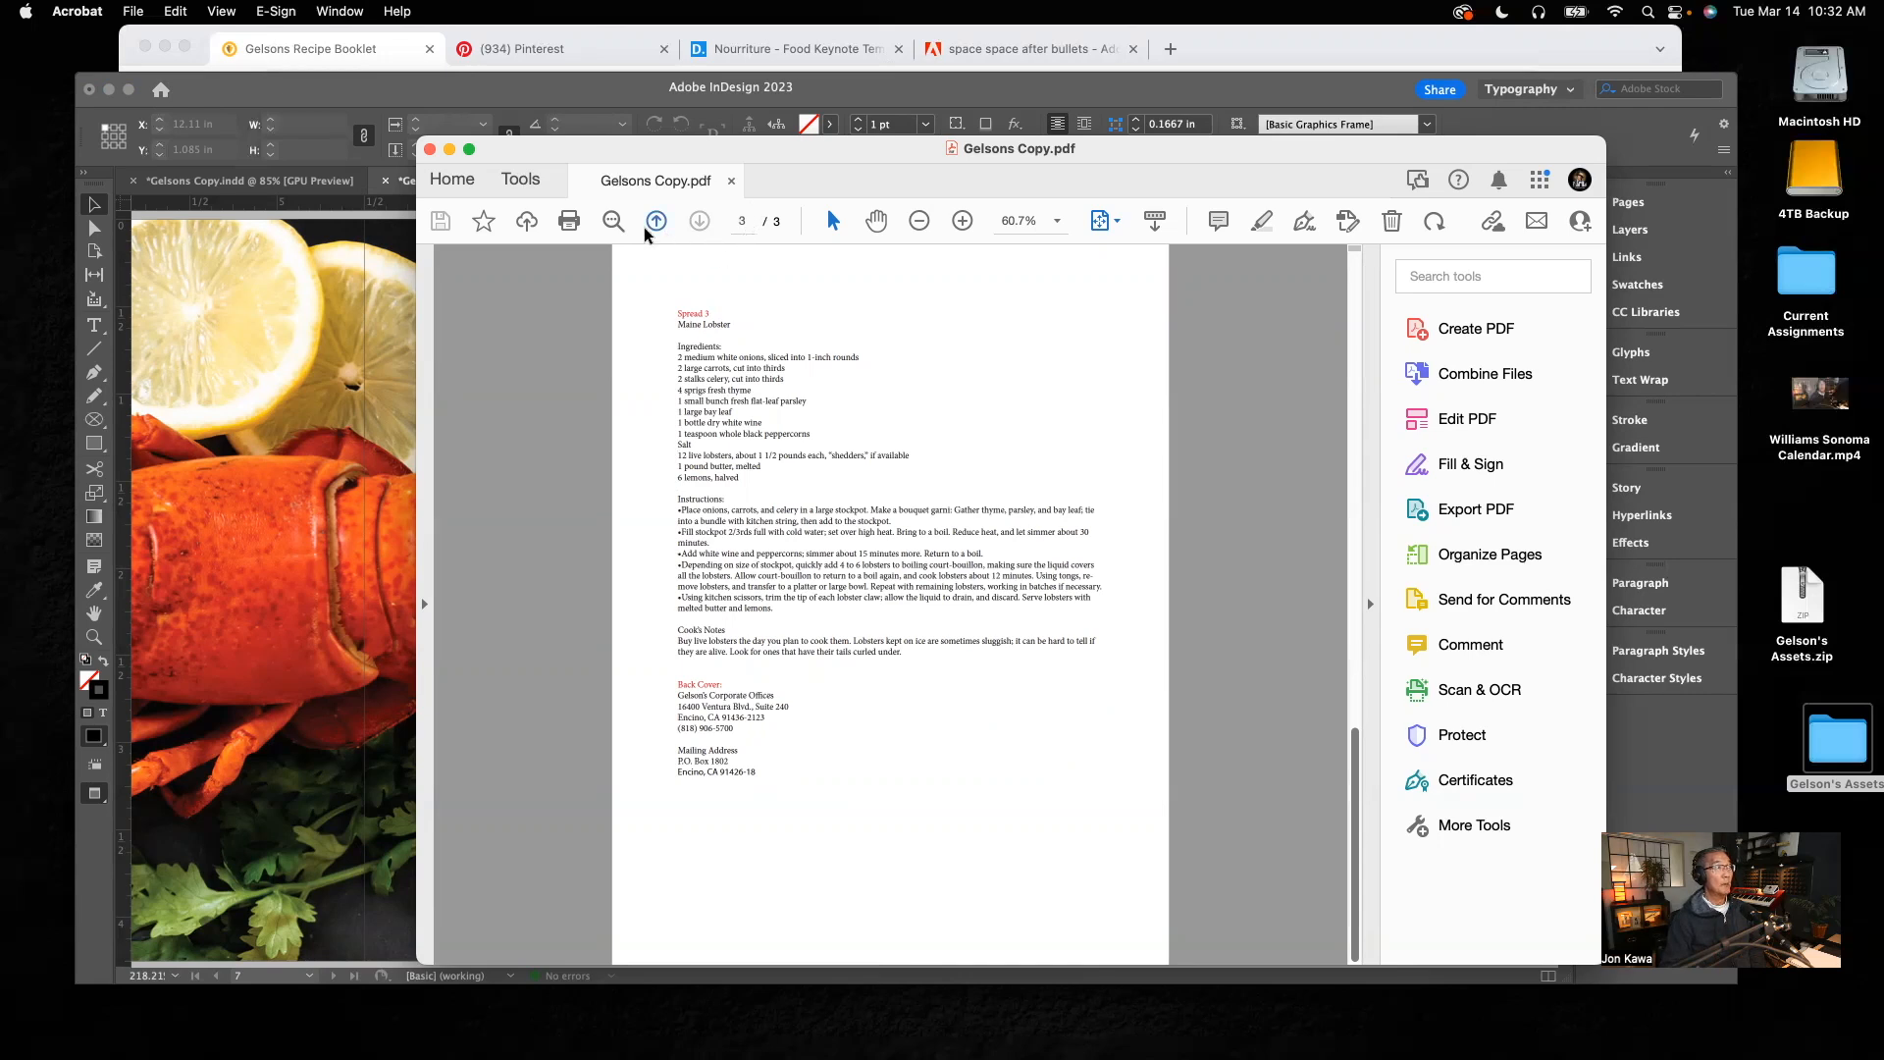
left_click(961, 222)
left_click(961, 221)
left_click(961, 222)
left_click(961, 222)
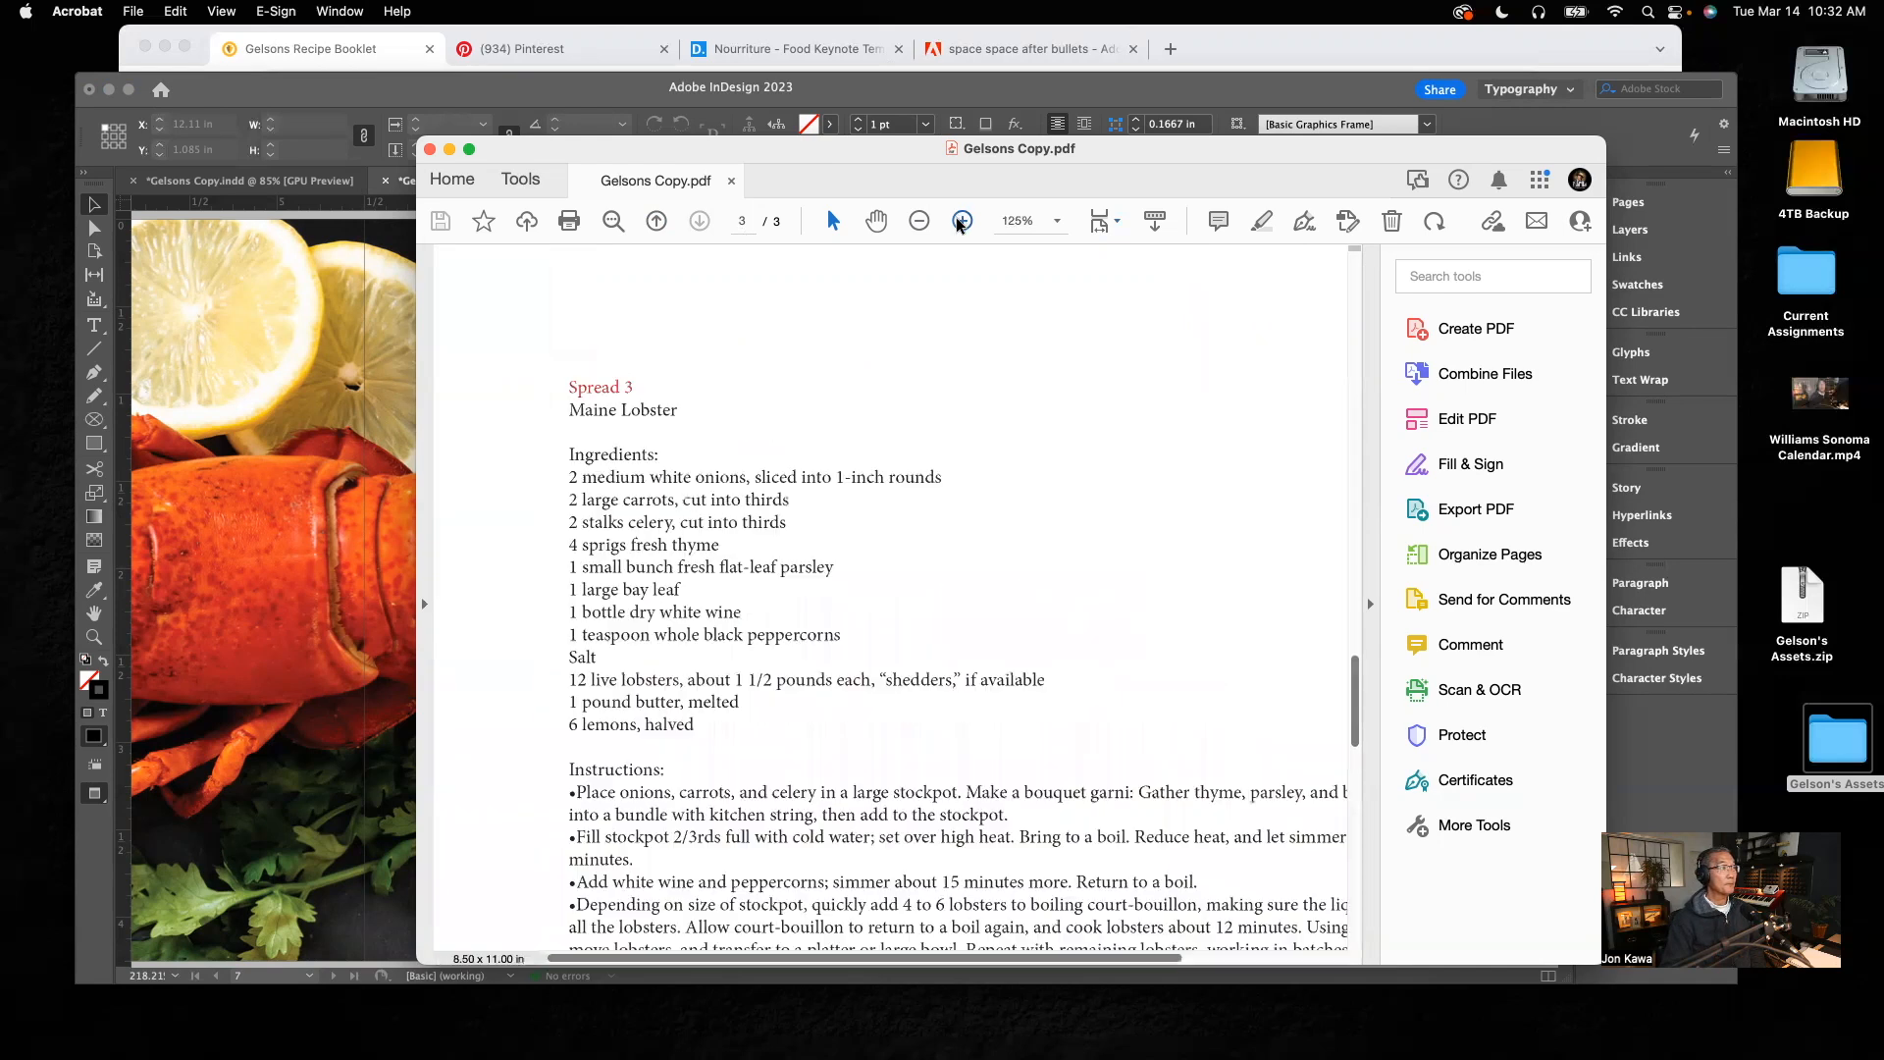
scroll(722, 668, "down", 3)
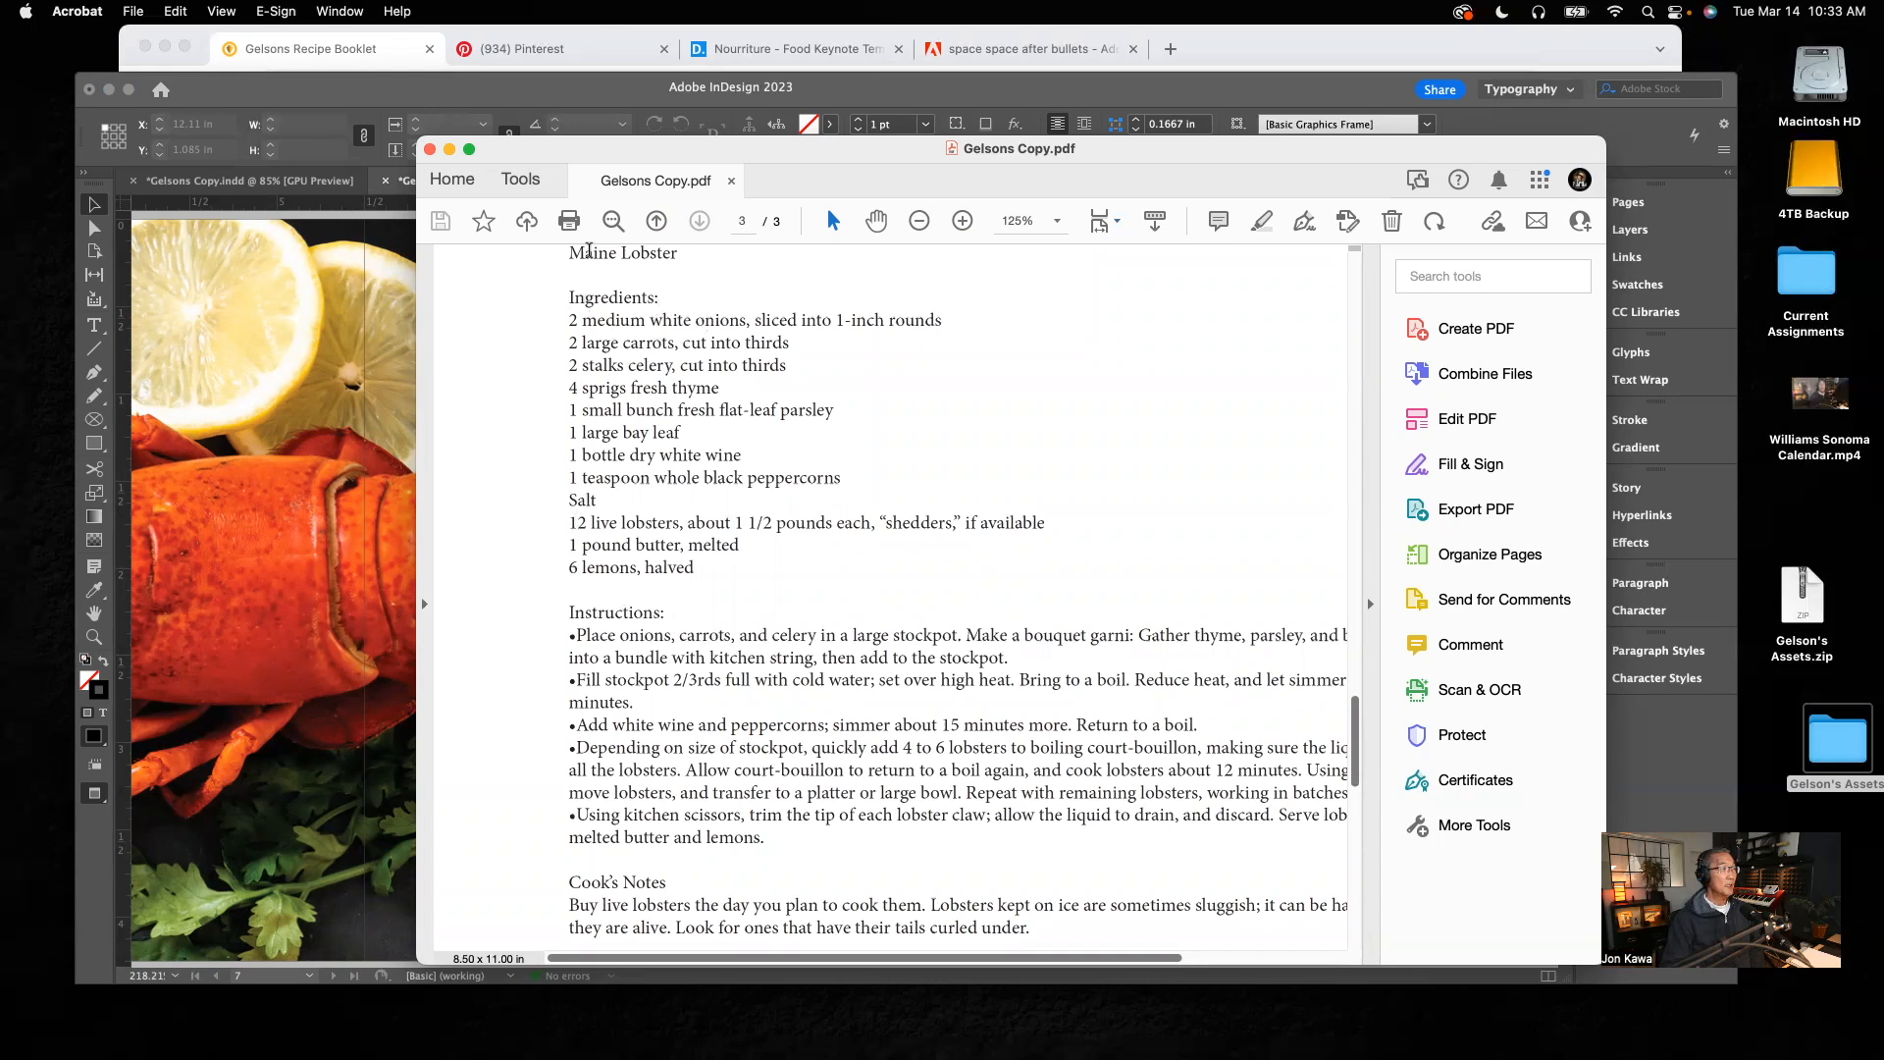
scroll(667, 615, "down", 2)
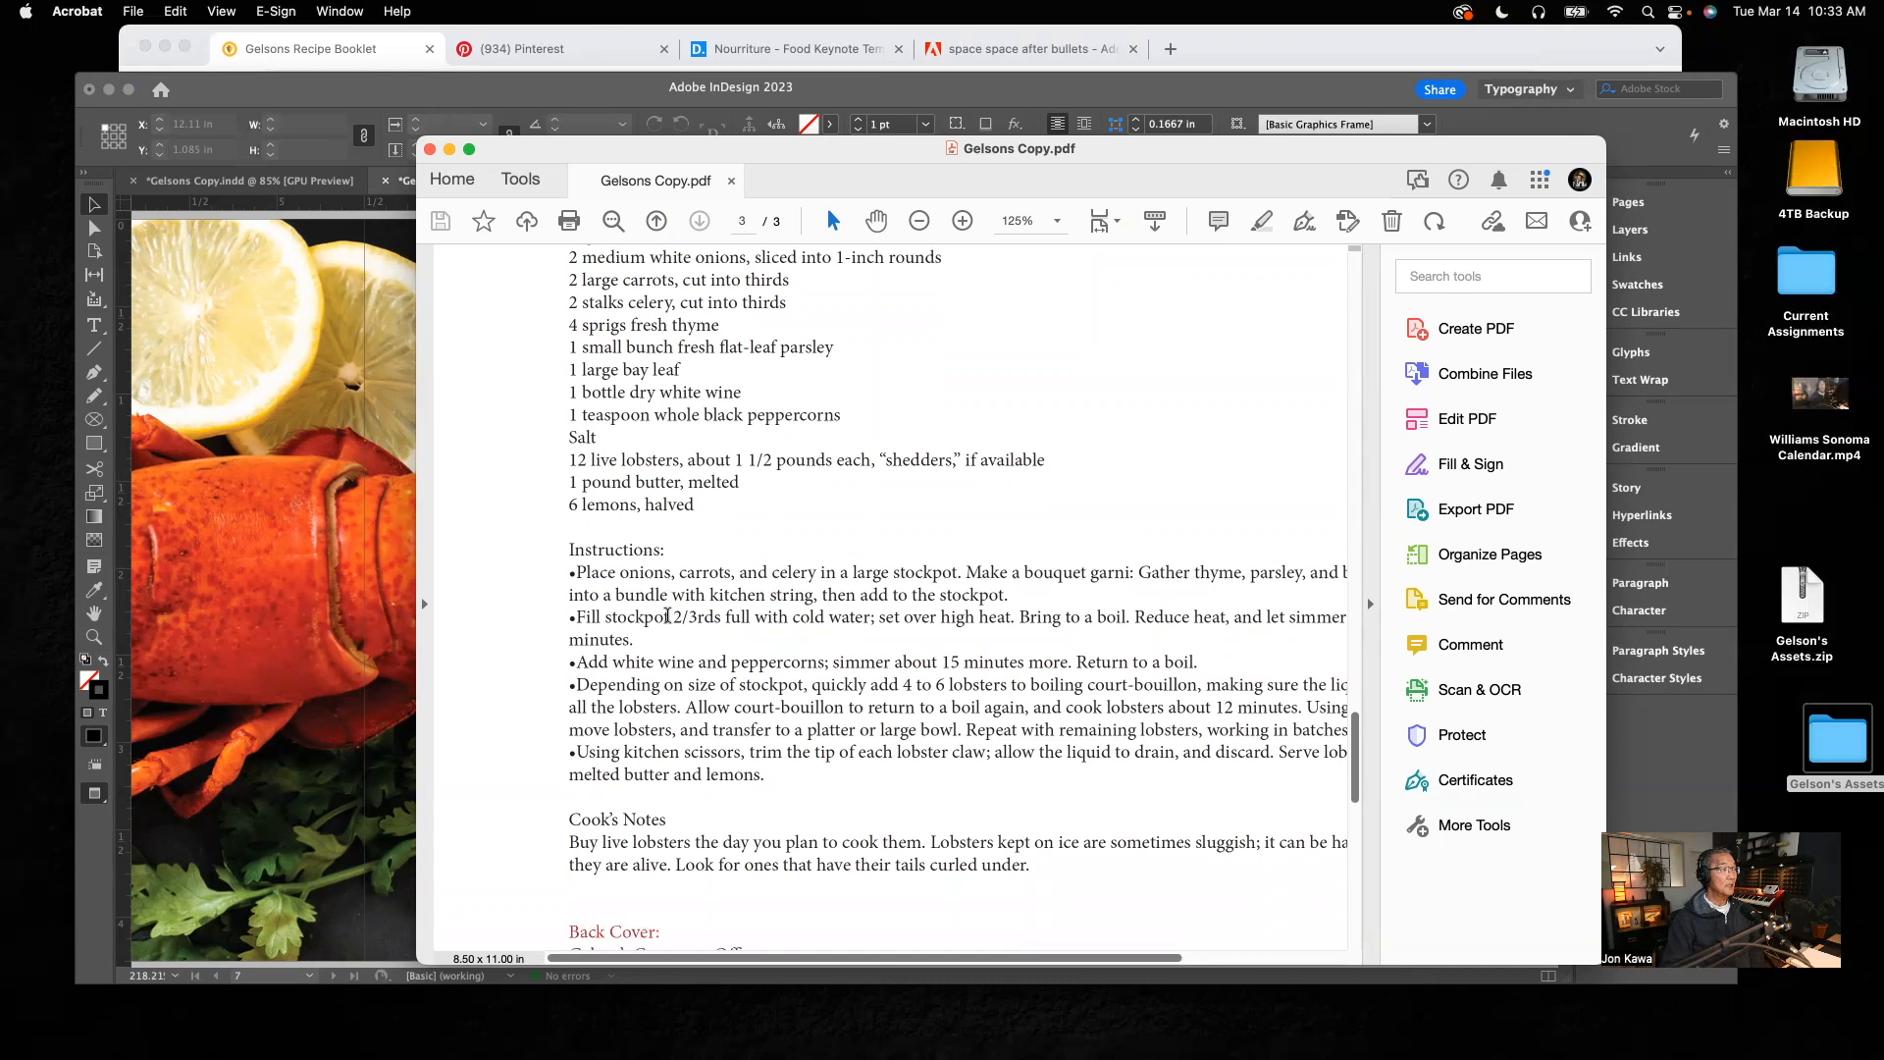
scroll(668, 615, "down", 2)
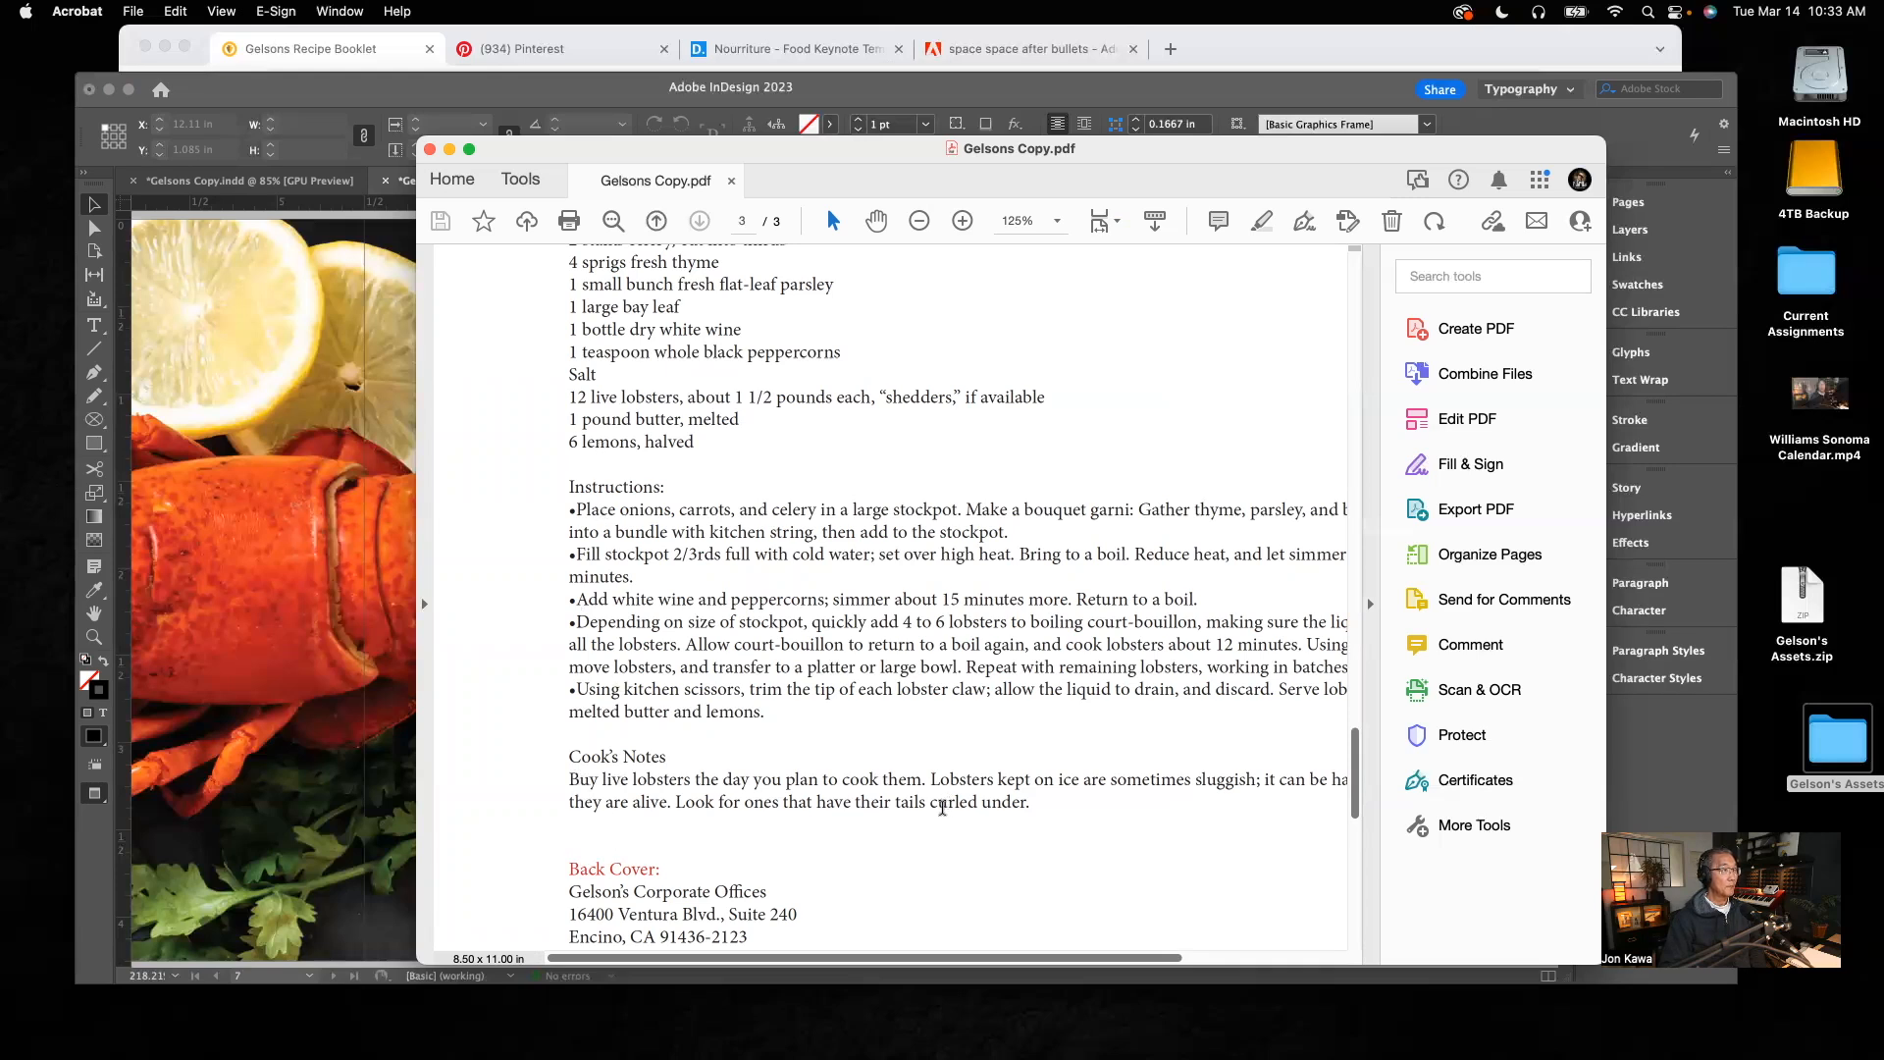
left_click(914, 224)
left_click(914, 224)
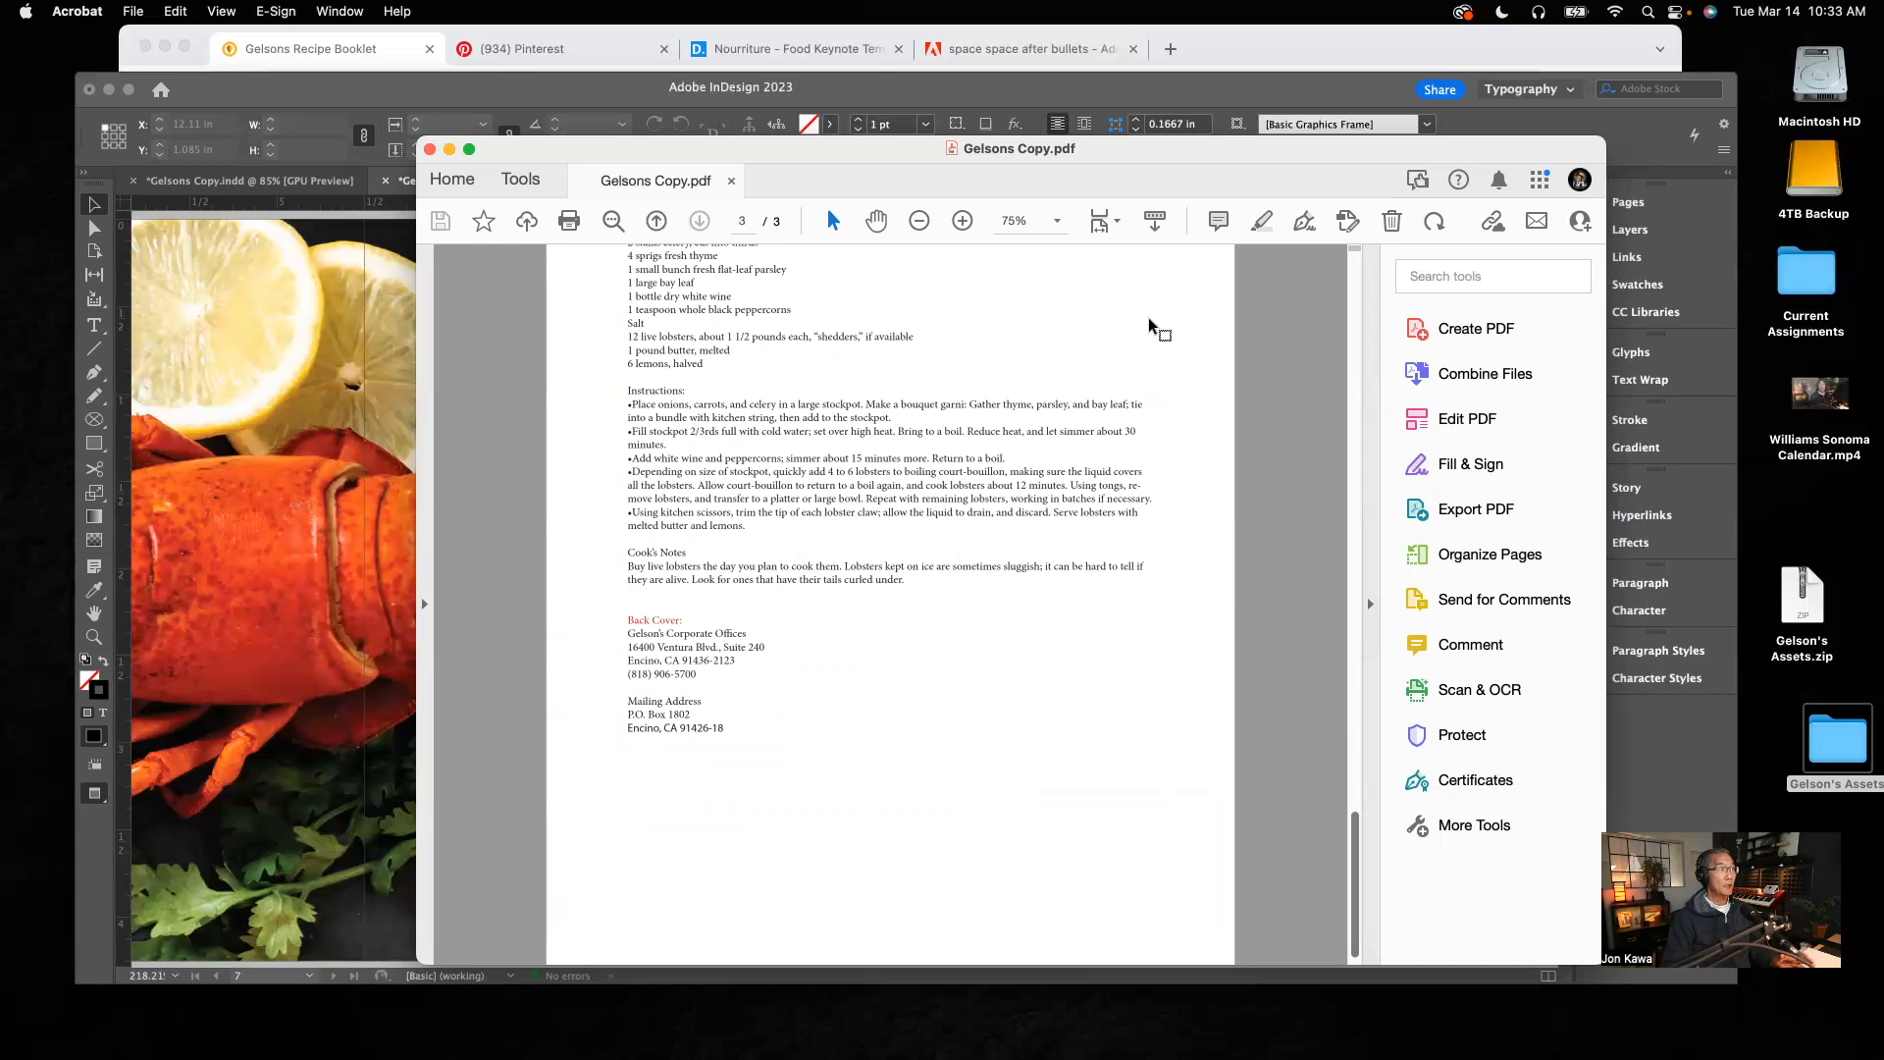
Step: Return to InDesign, create a new blank document and draw a text frame about 3.74 by 7.02 in near the page's upper-left margin
left_click(834, 128)
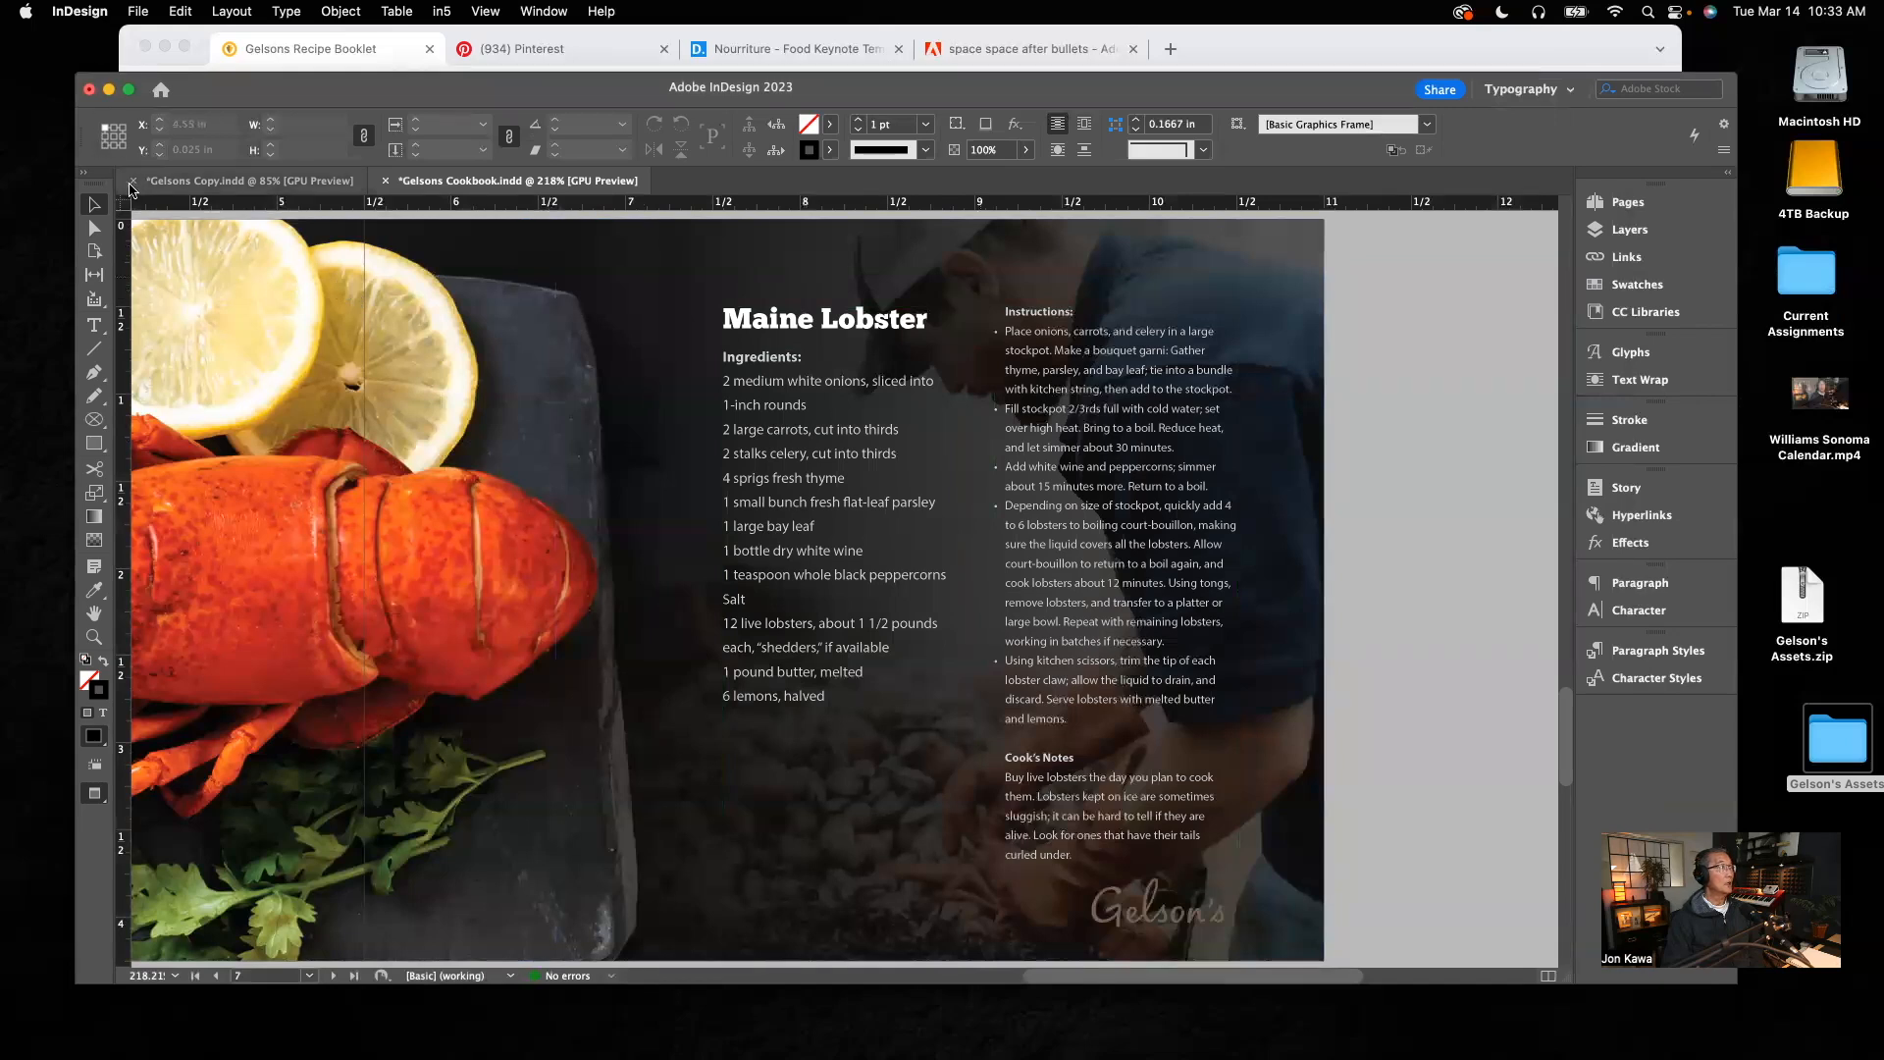
left_click(138, 12)
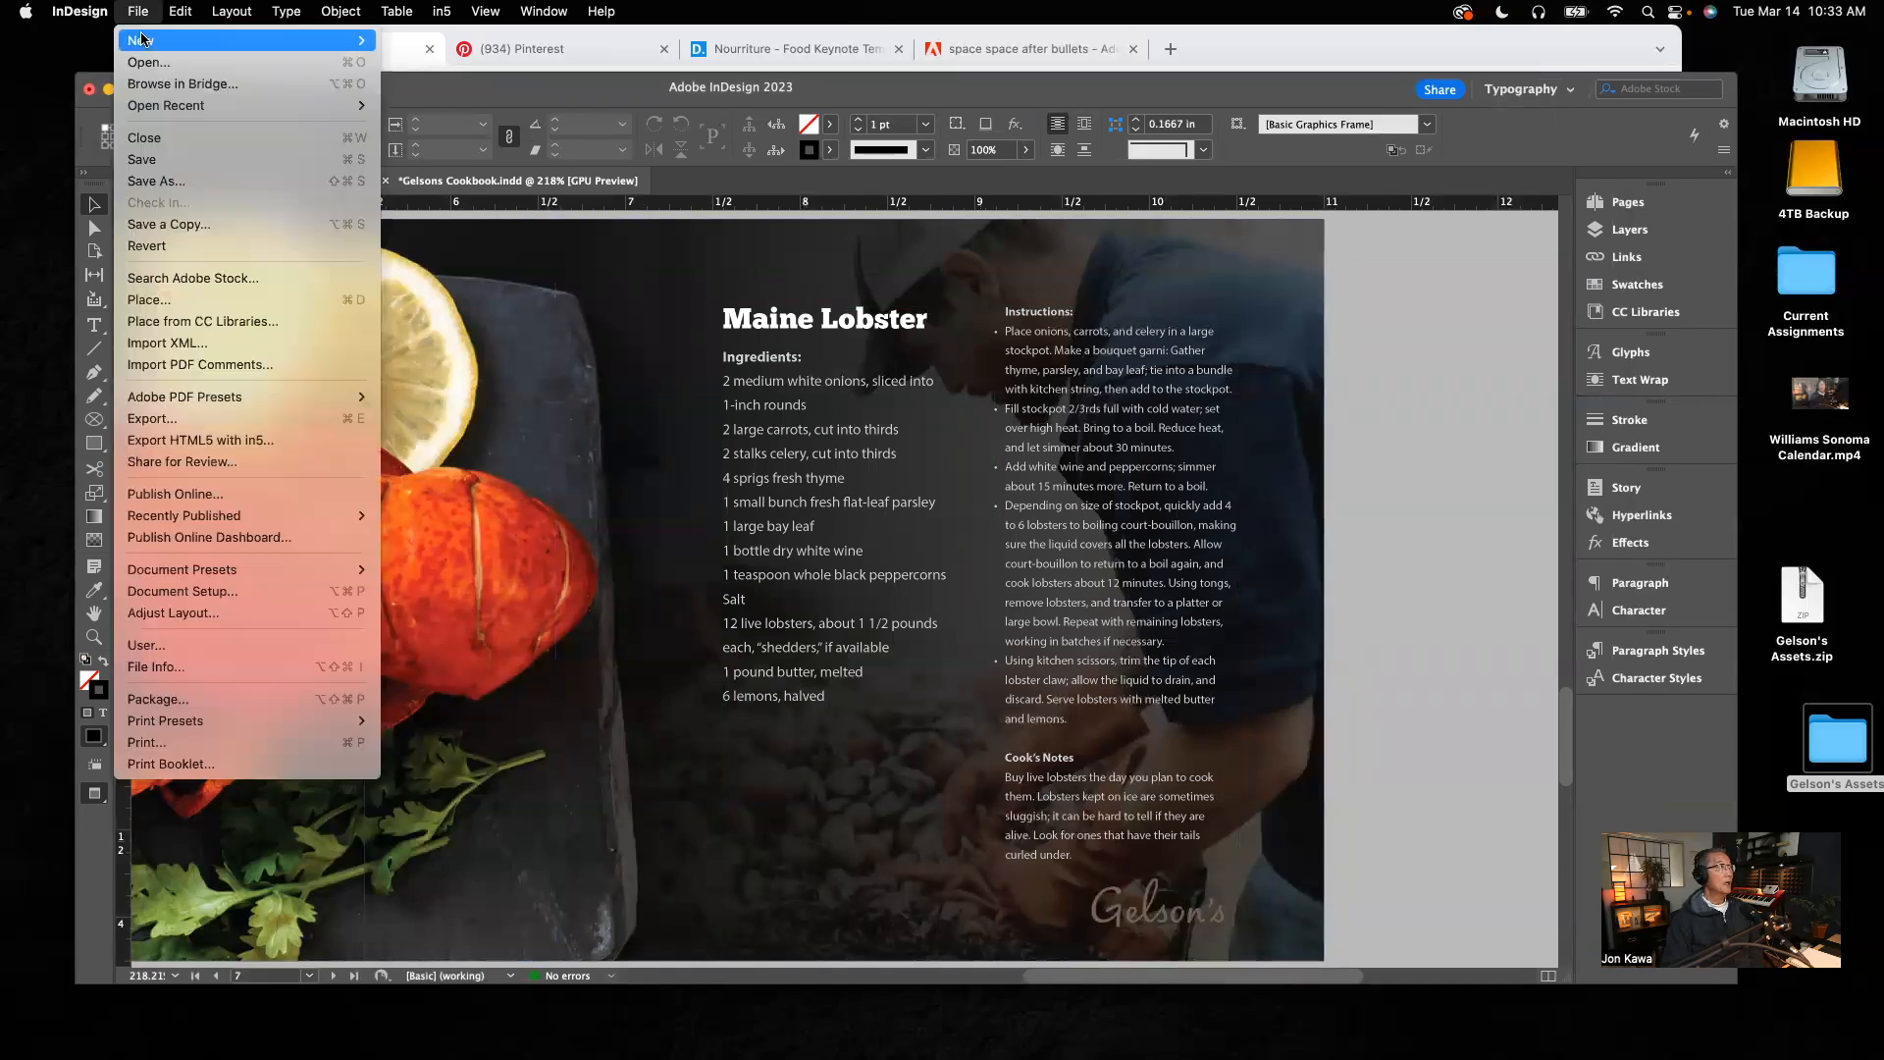
mouse_move(326, 48)
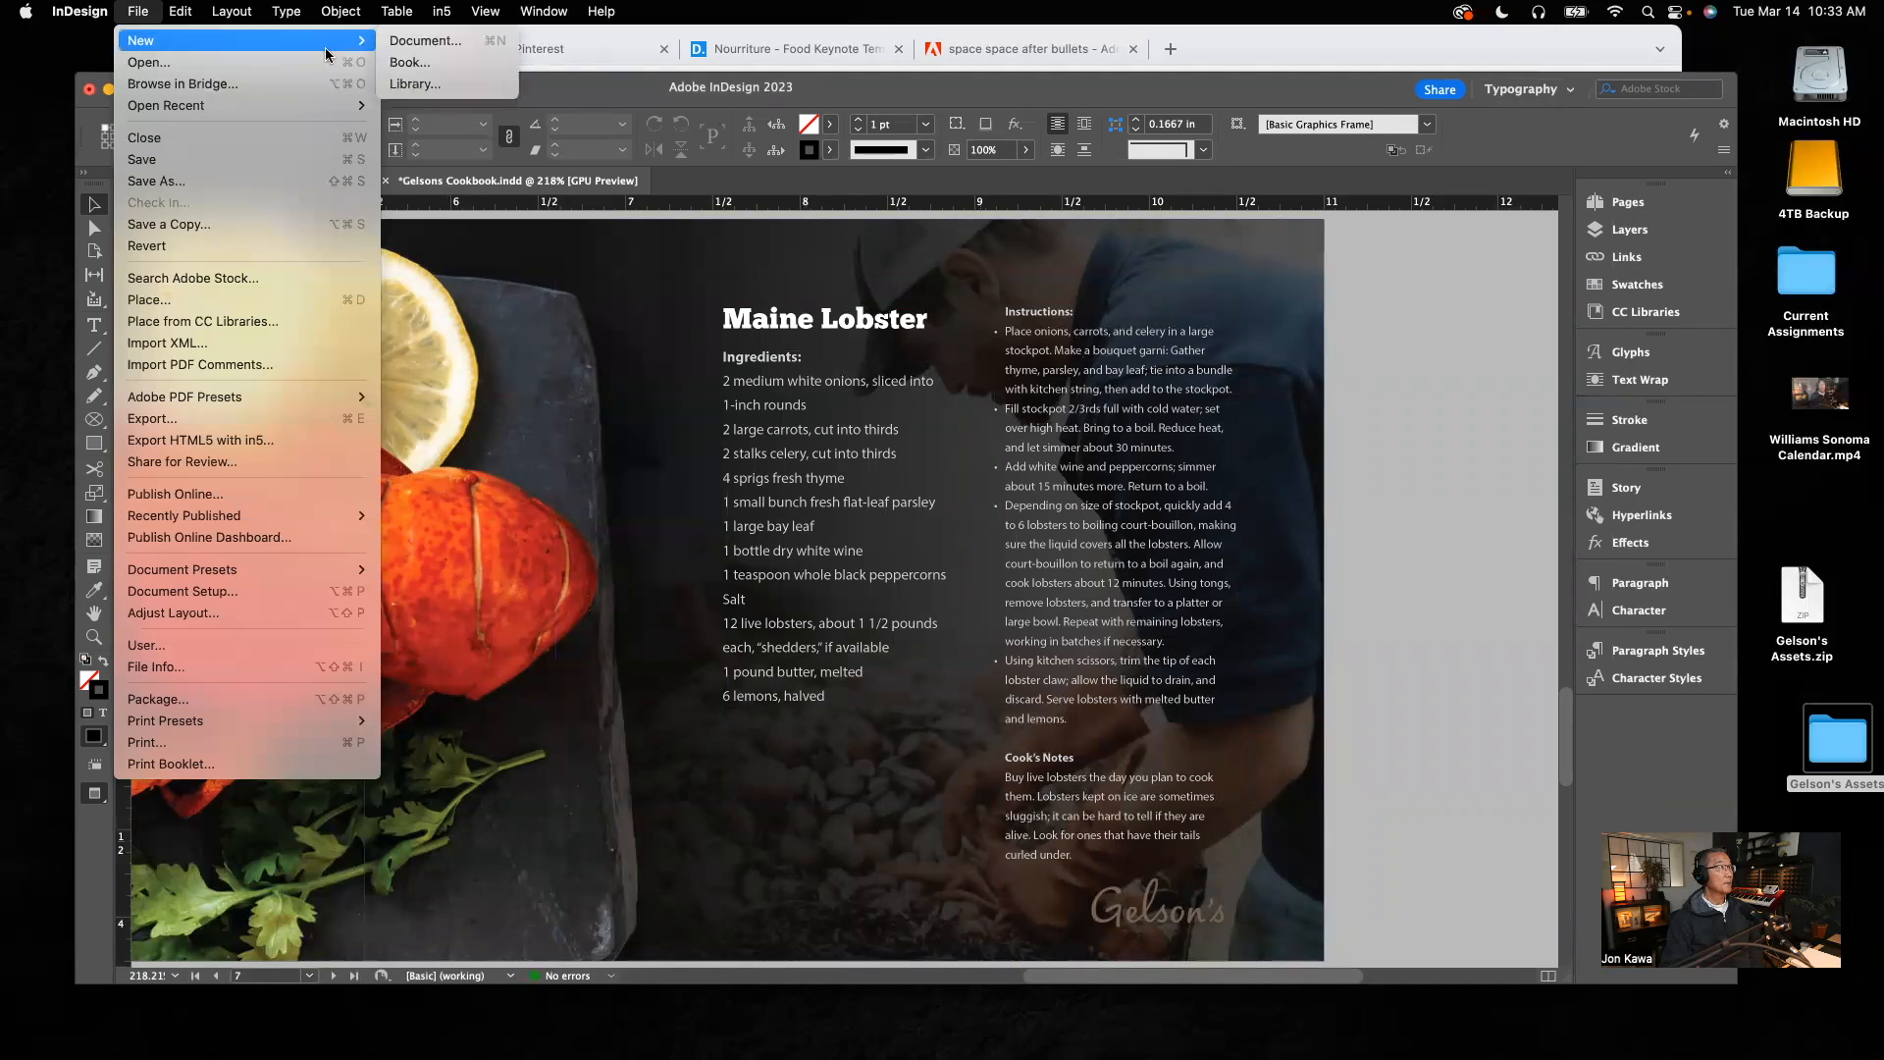
left_click(403, 43)
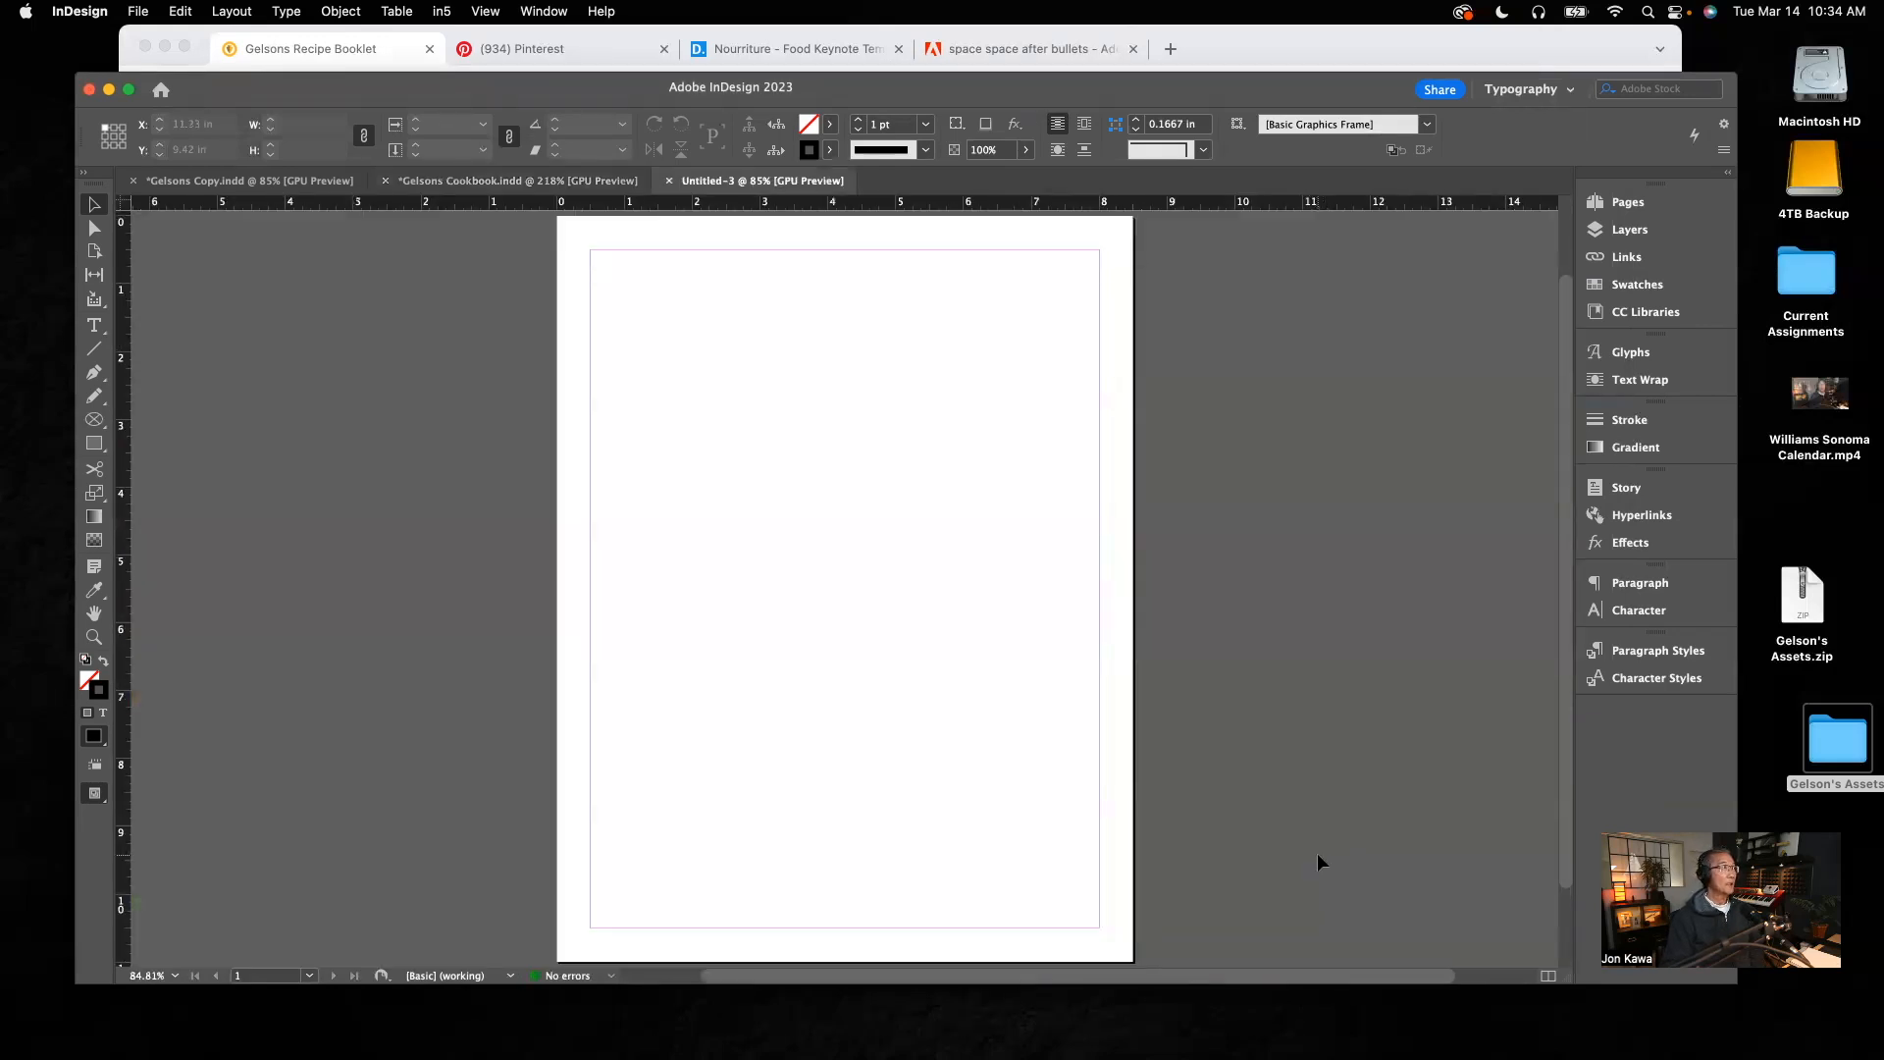
left_click(95, 325)
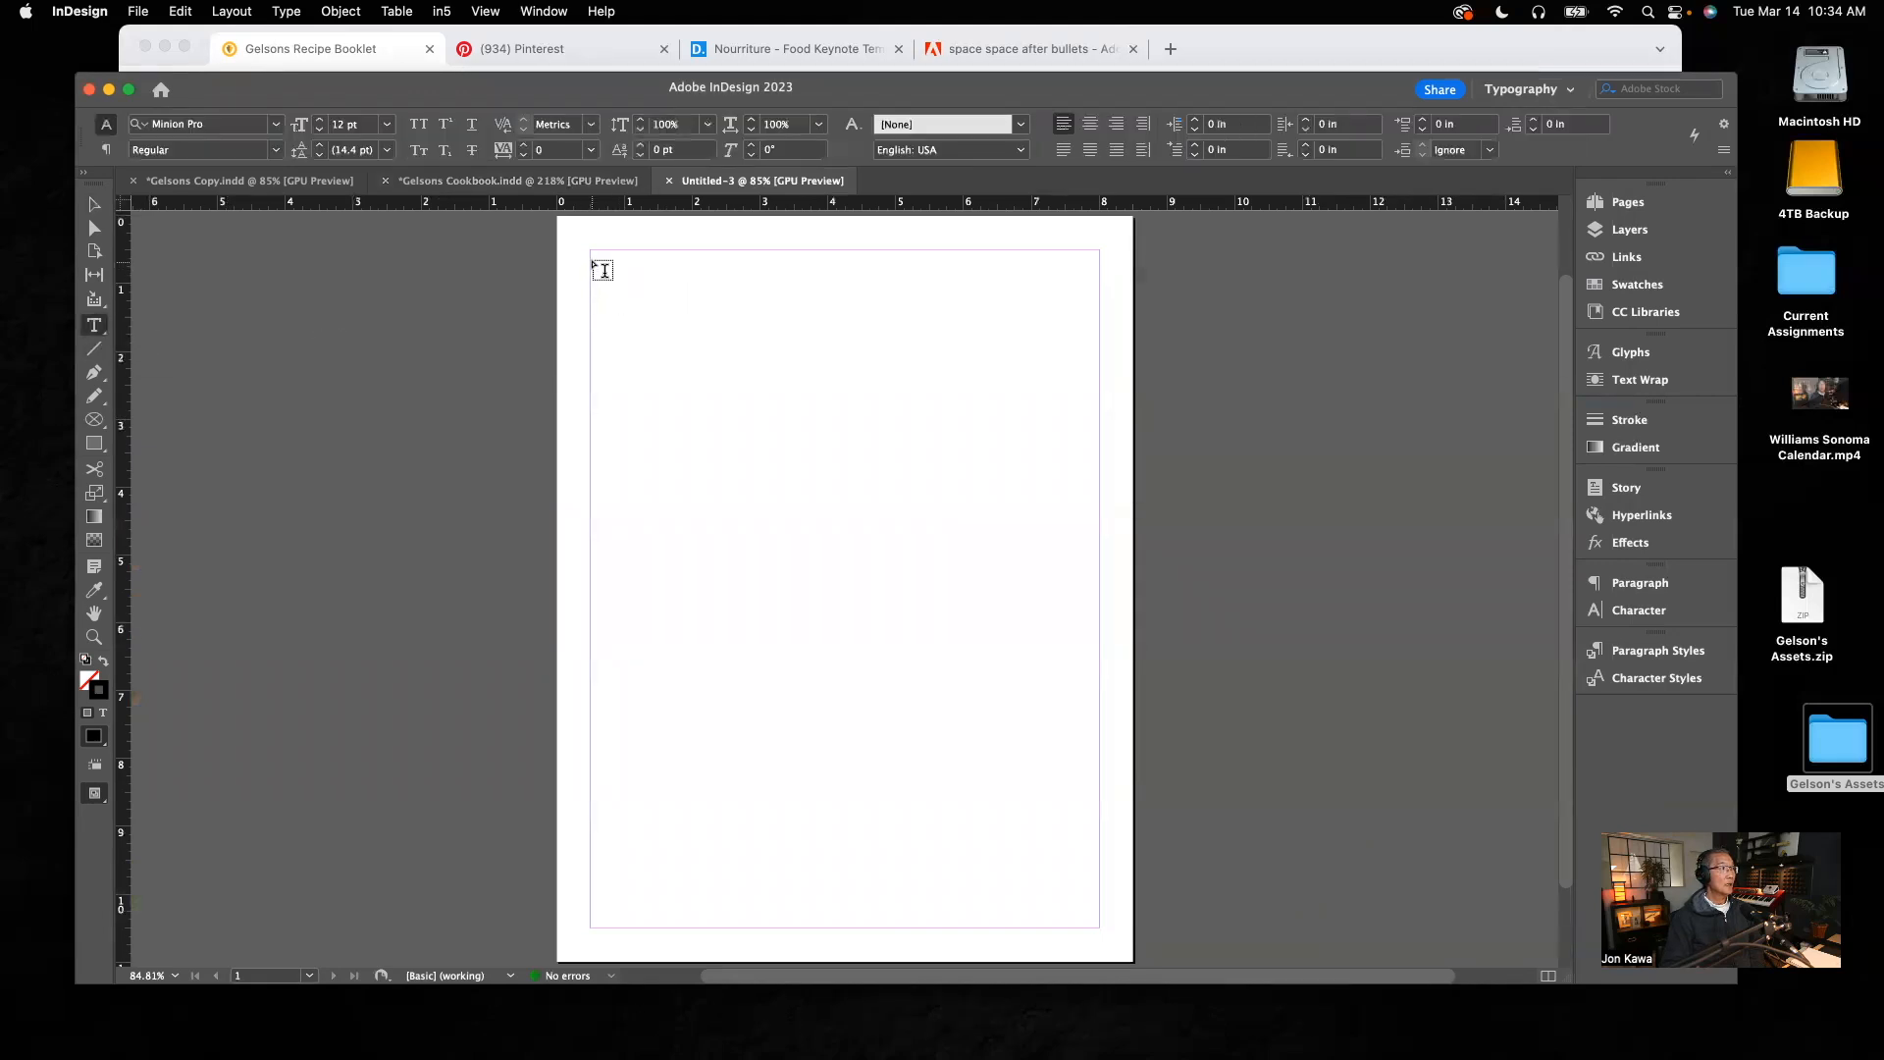
left_click_drag(603, 275, 855, 748)
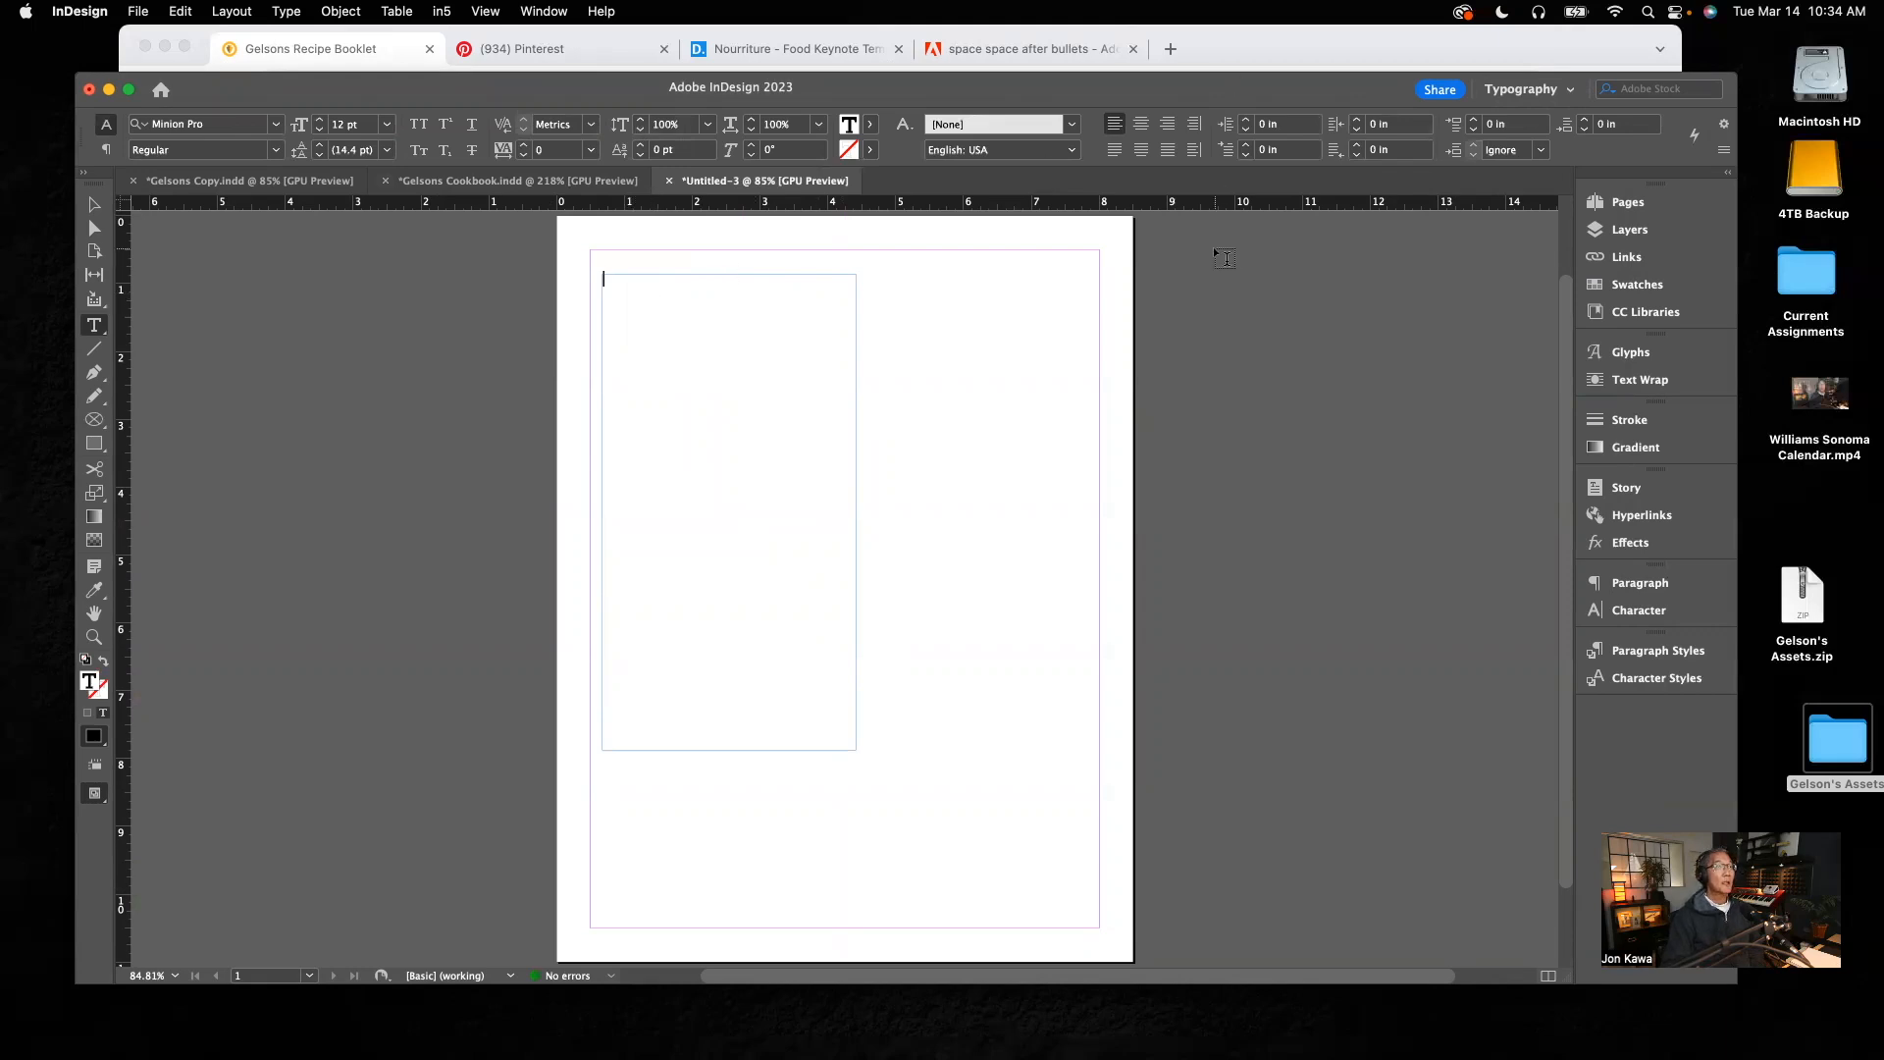
Step: Copy the Maine Lobster Instructions and Cook's Notes from Gelsons Copy.pdf in Acrobat and paste them into the new InDesign text frame
key("ctrl+Up")
left_click(1474, 893)
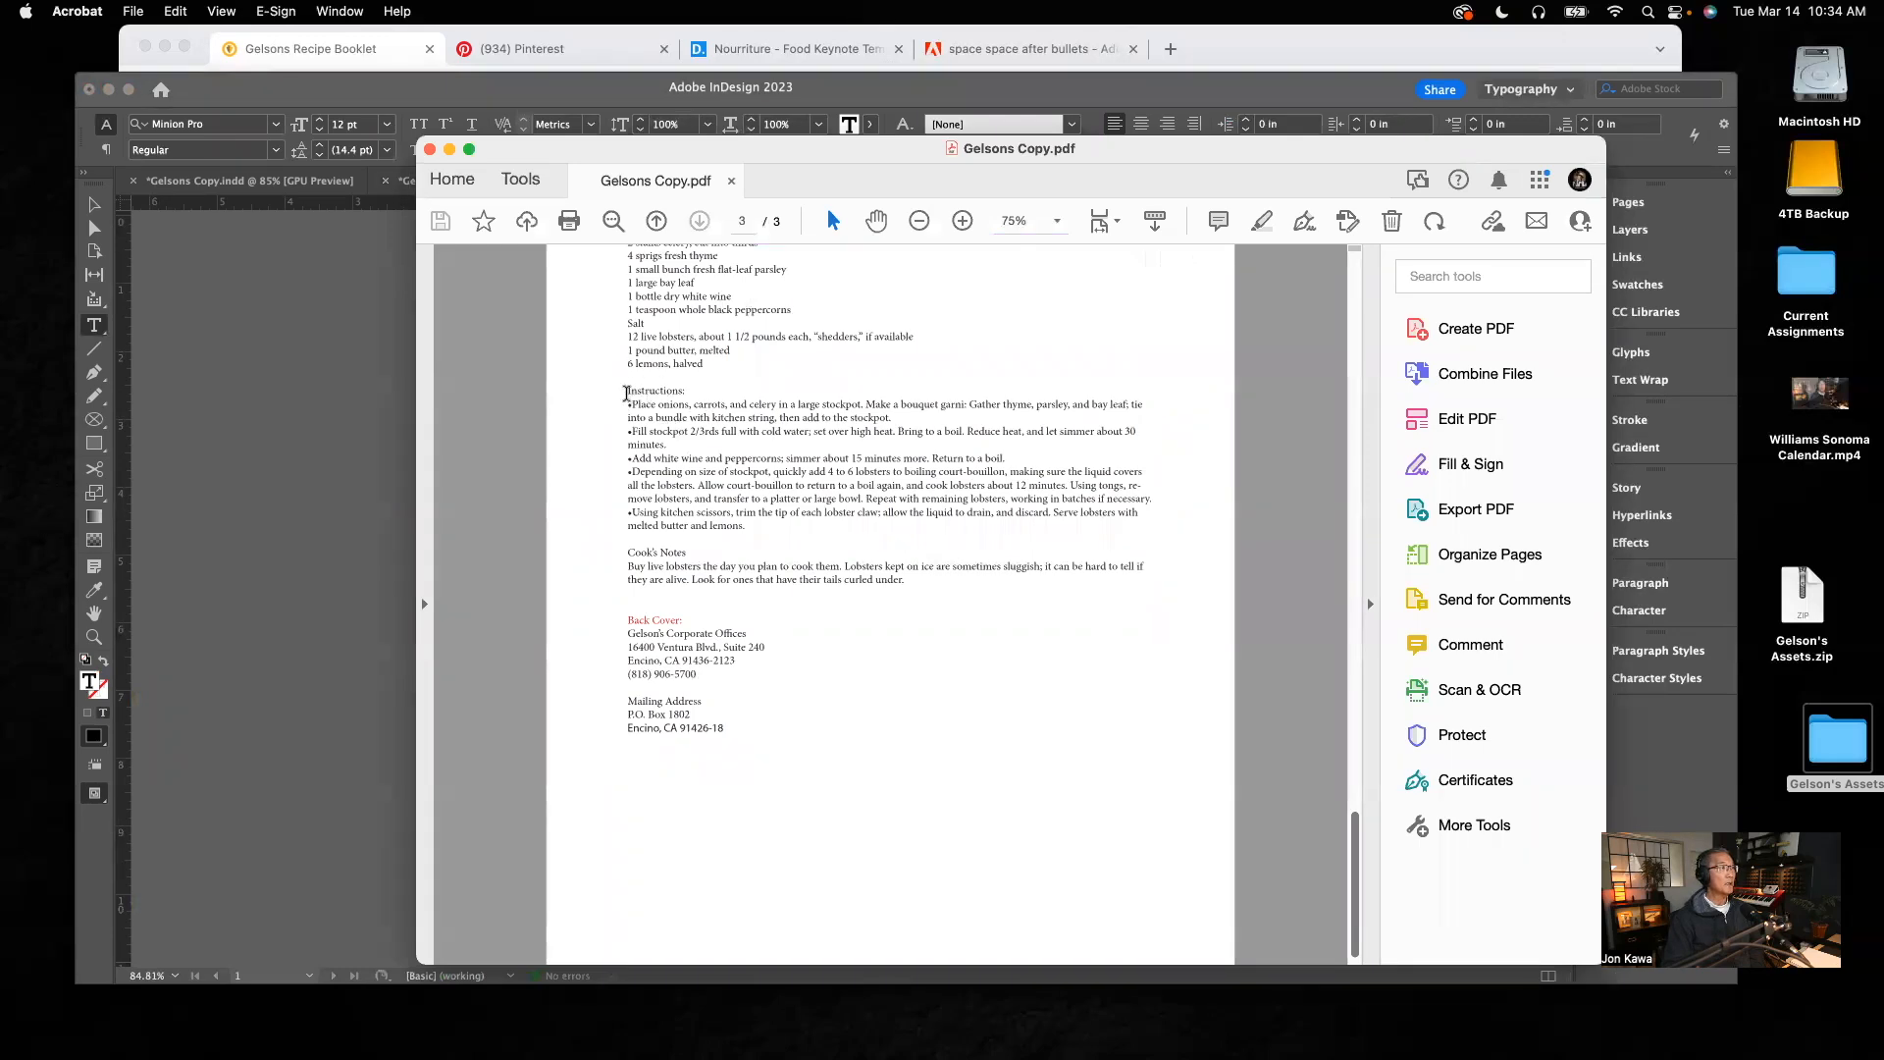
left_click_drag(628, 389, 907, 590)
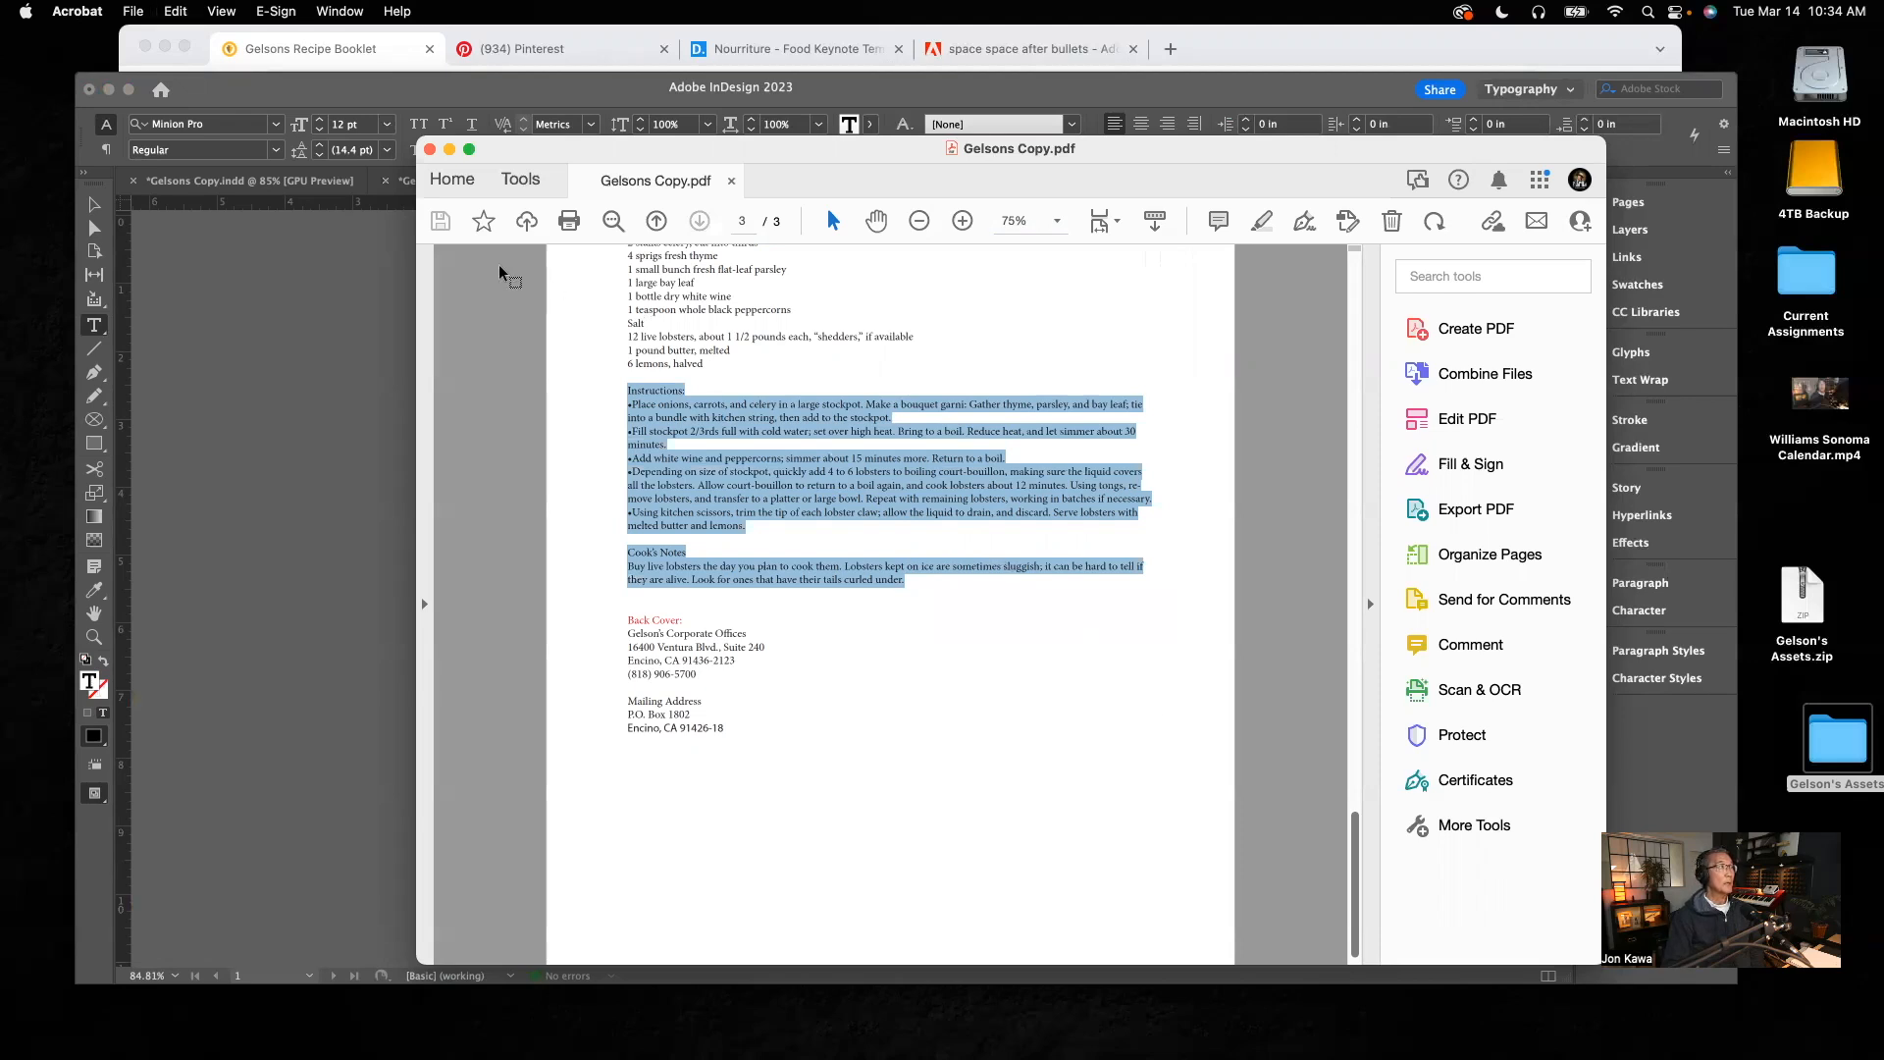
left_click(374, 314)
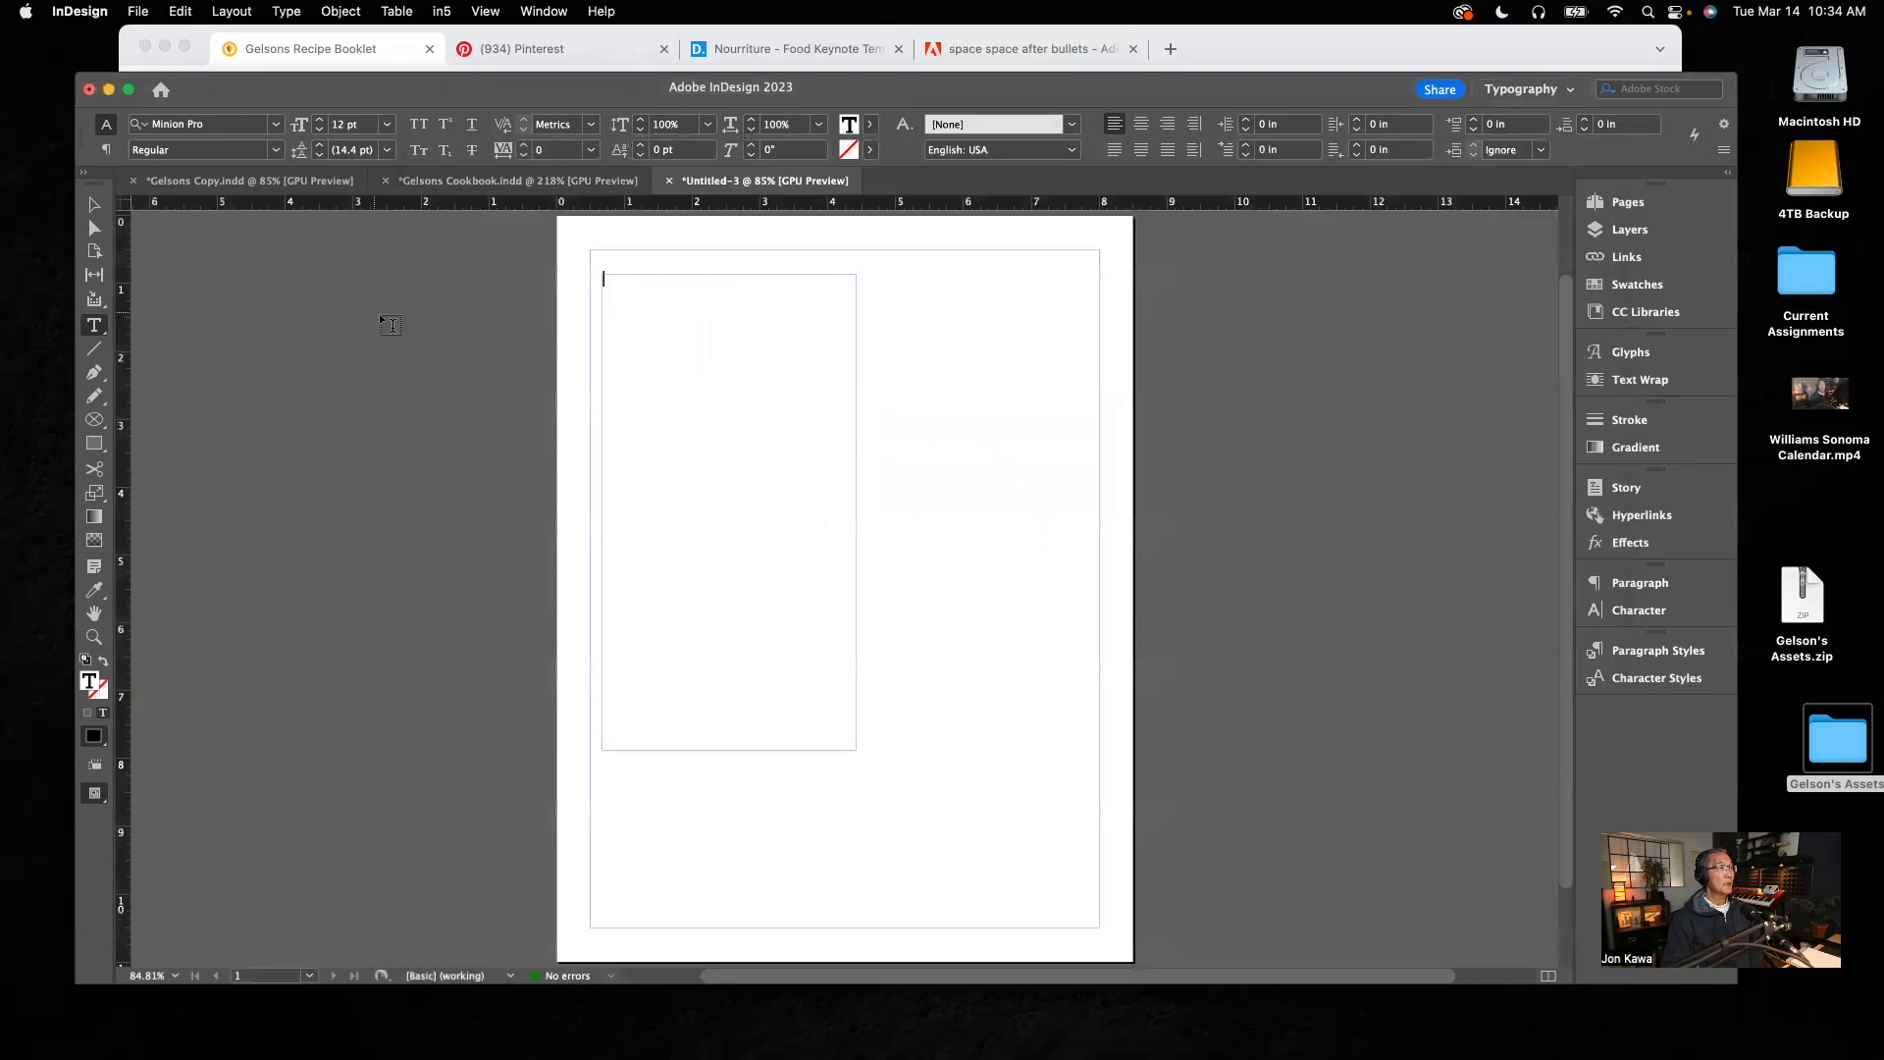
left_click(733, 313)
key("super+v")
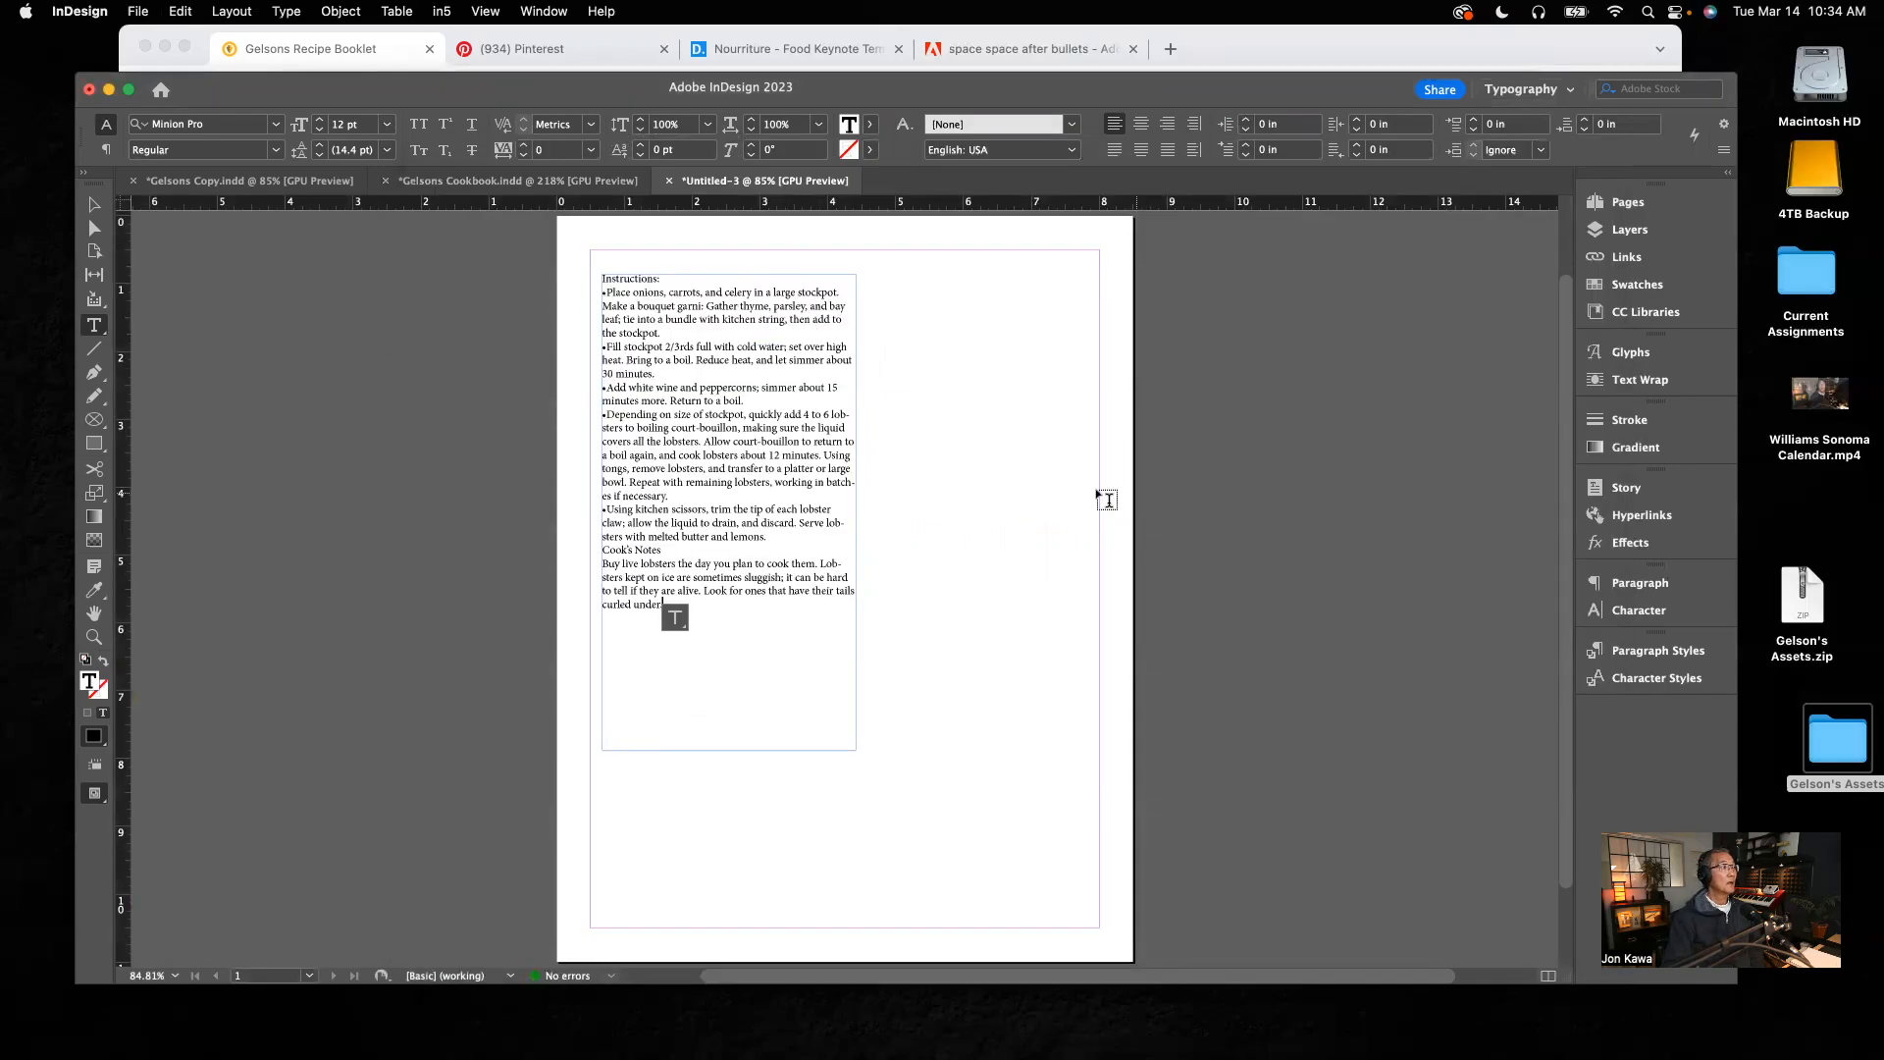
left_click(94, 205)
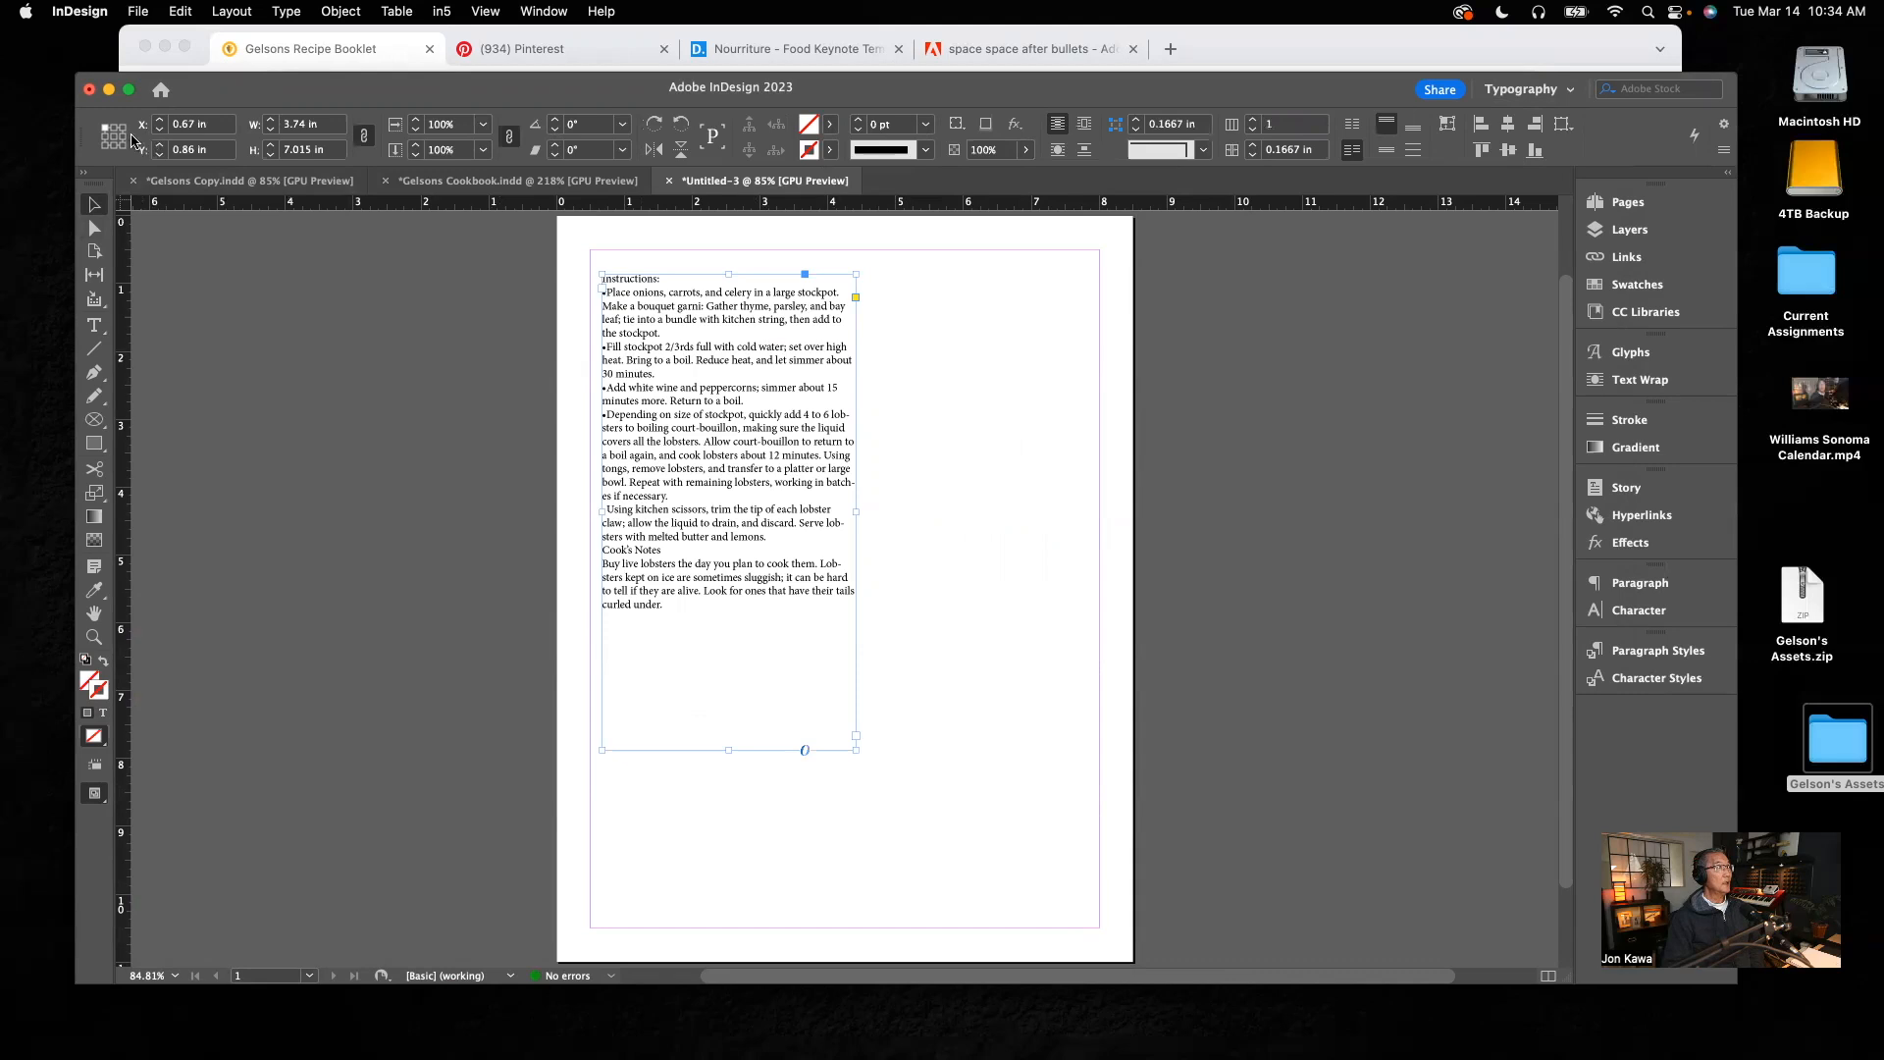
left_click(93, 325)
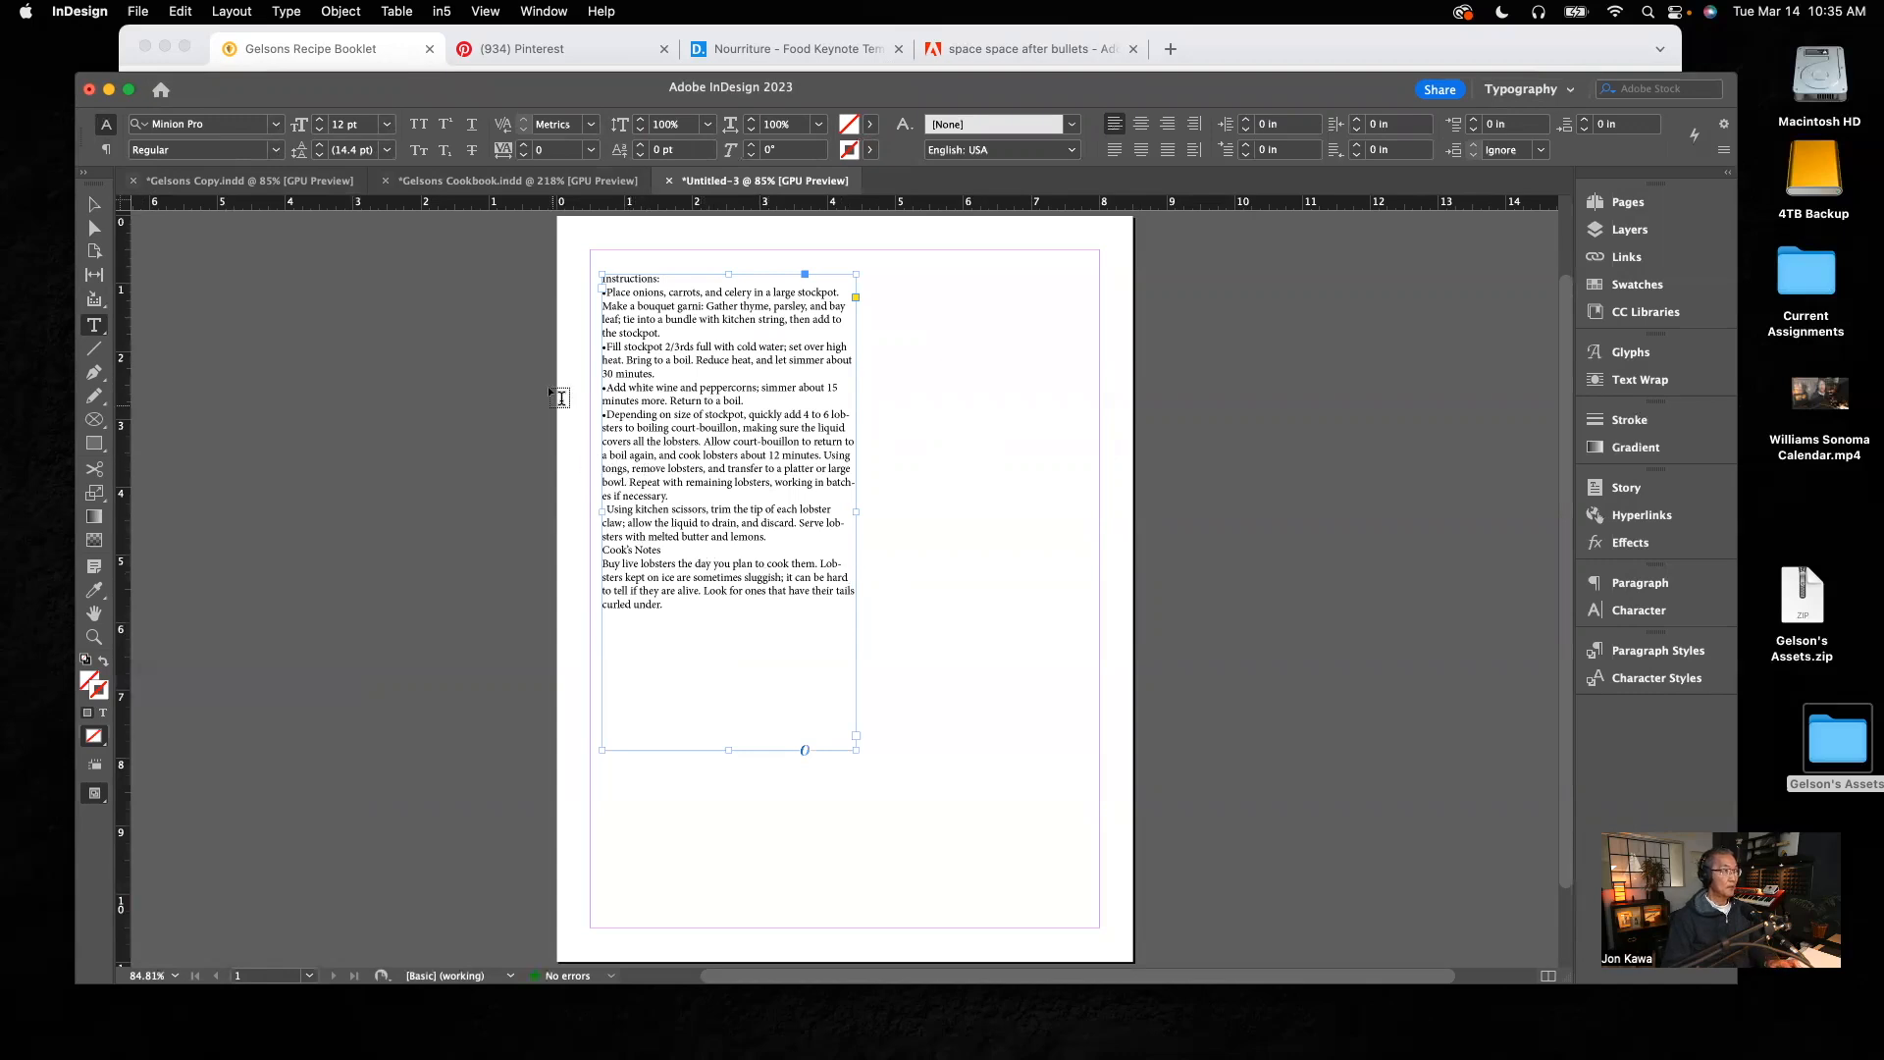
left_click_drag(628, 358, 751, 545)
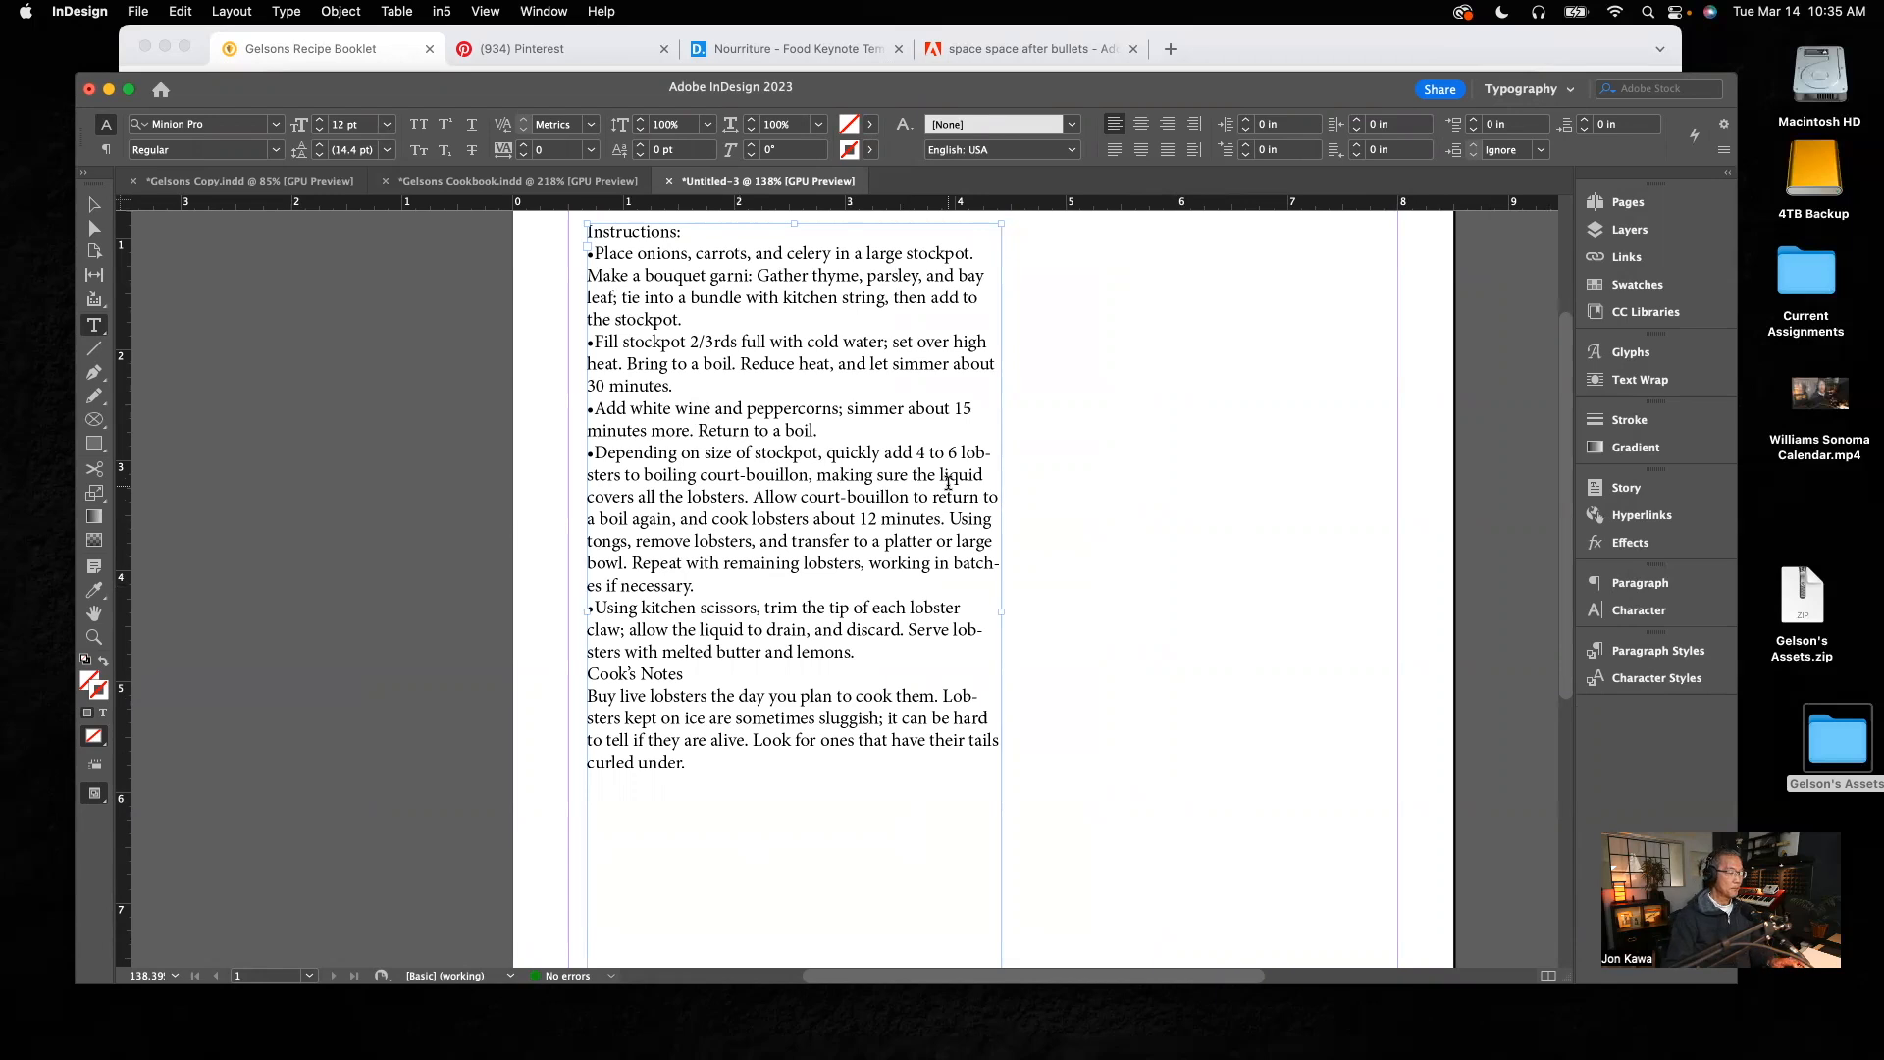
key("super+0")
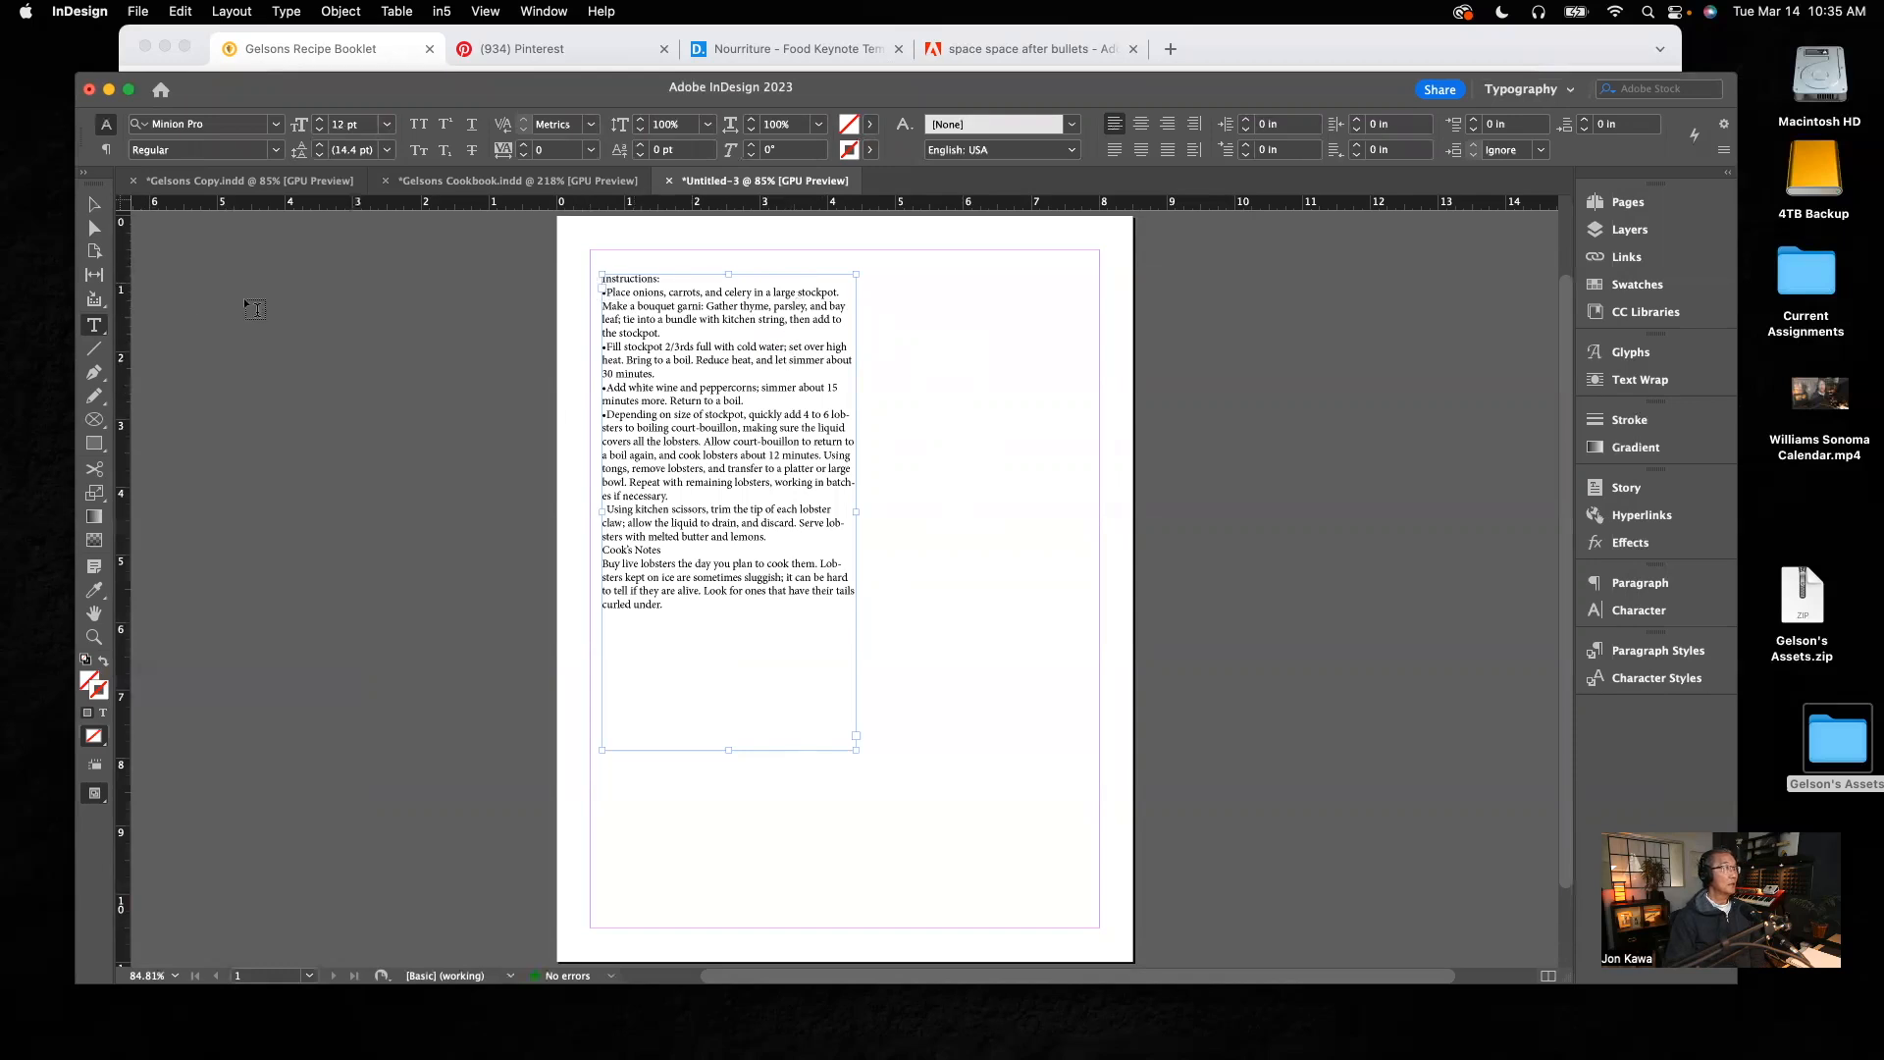
Step: Duplicate the recipe text frame beside the original at about X 4.57 in, and shift the original to the left margin at about X 0.51 in
left_click(94, 204)
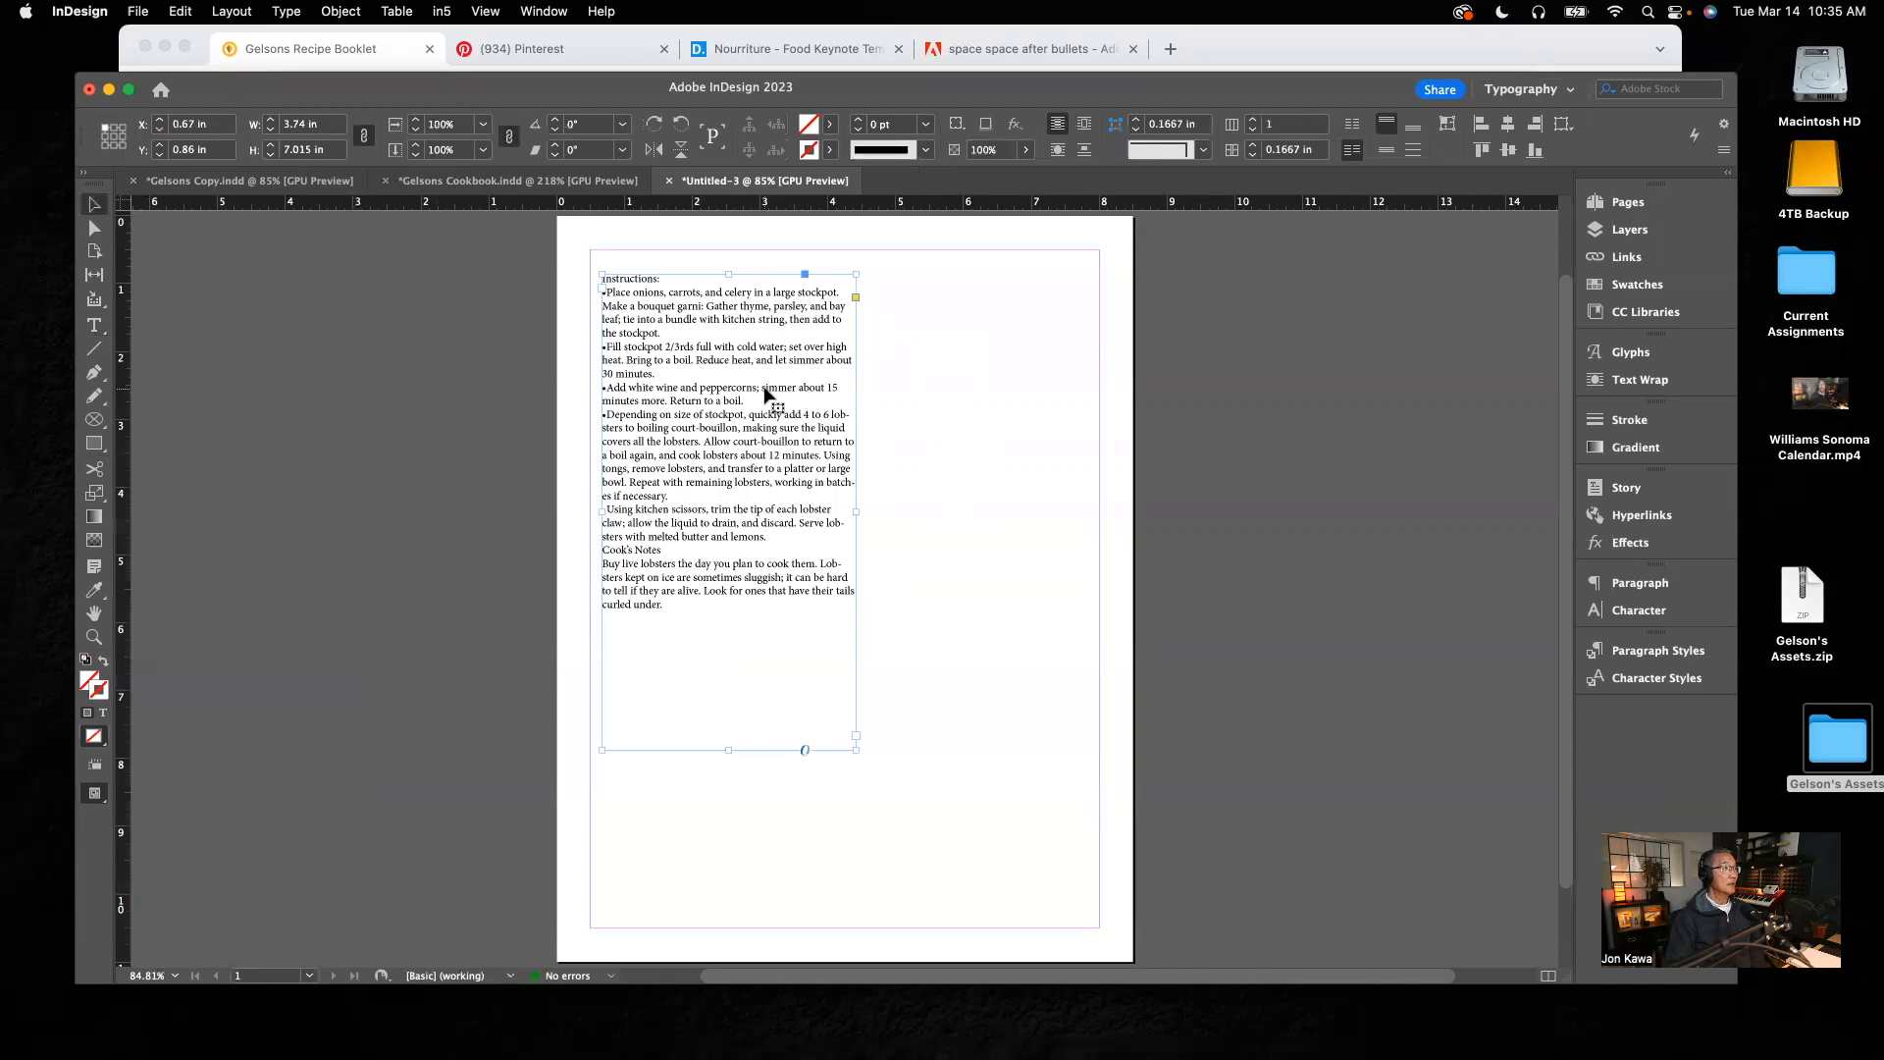
left_click_drag(765, 394, 1033, 404)
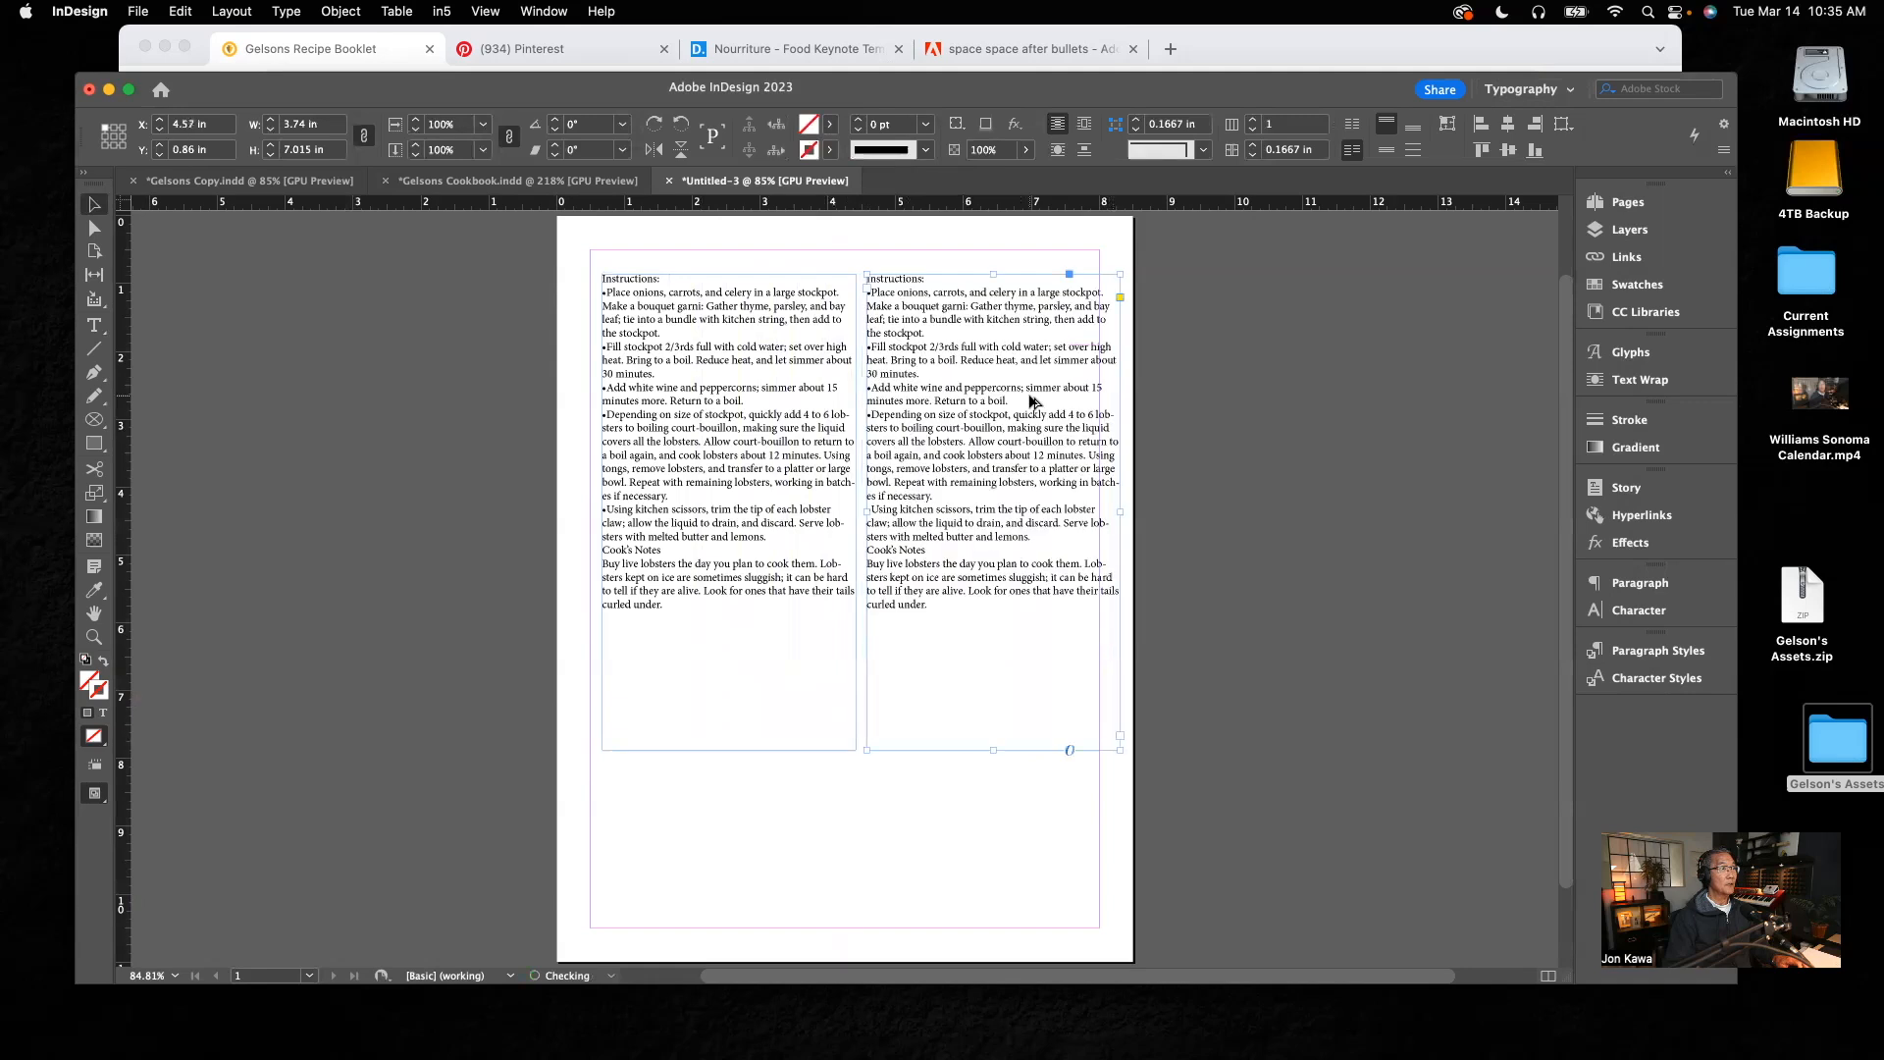
left_click(790, 472)
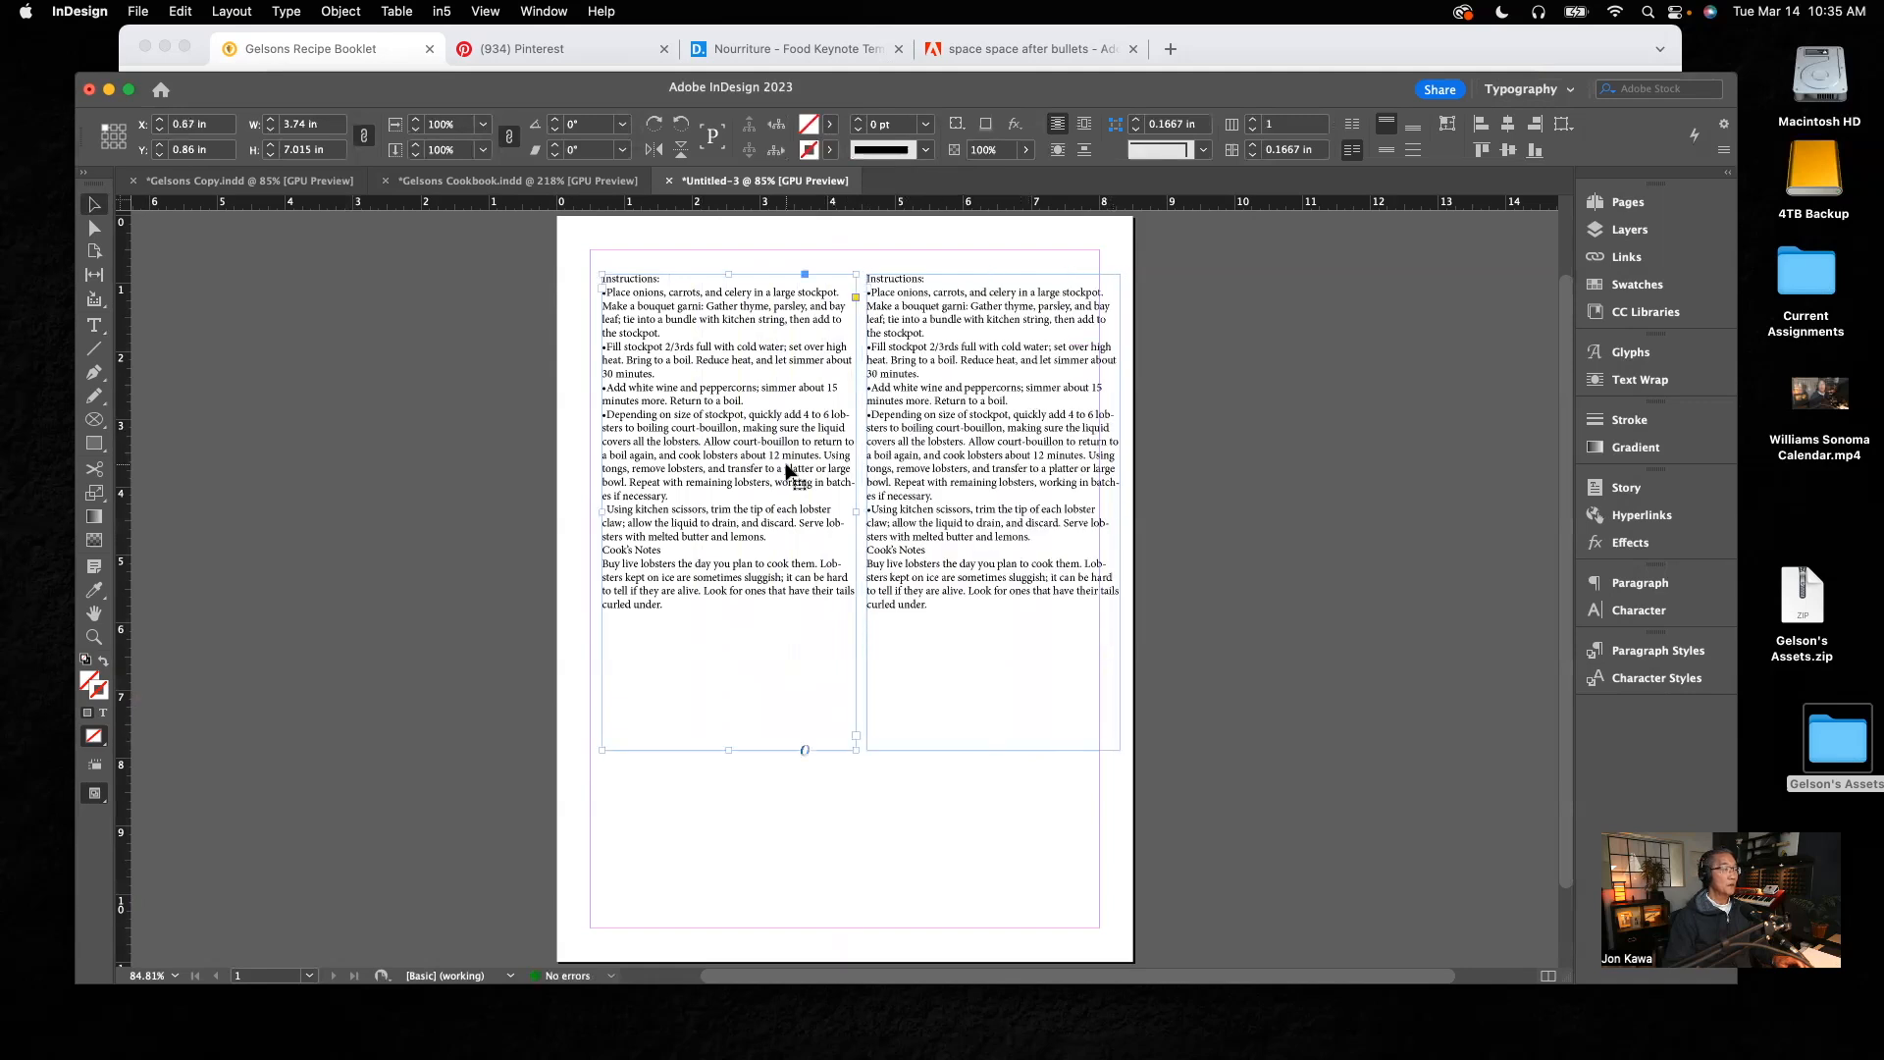
left_click_drag(790, 472, 779, 472)
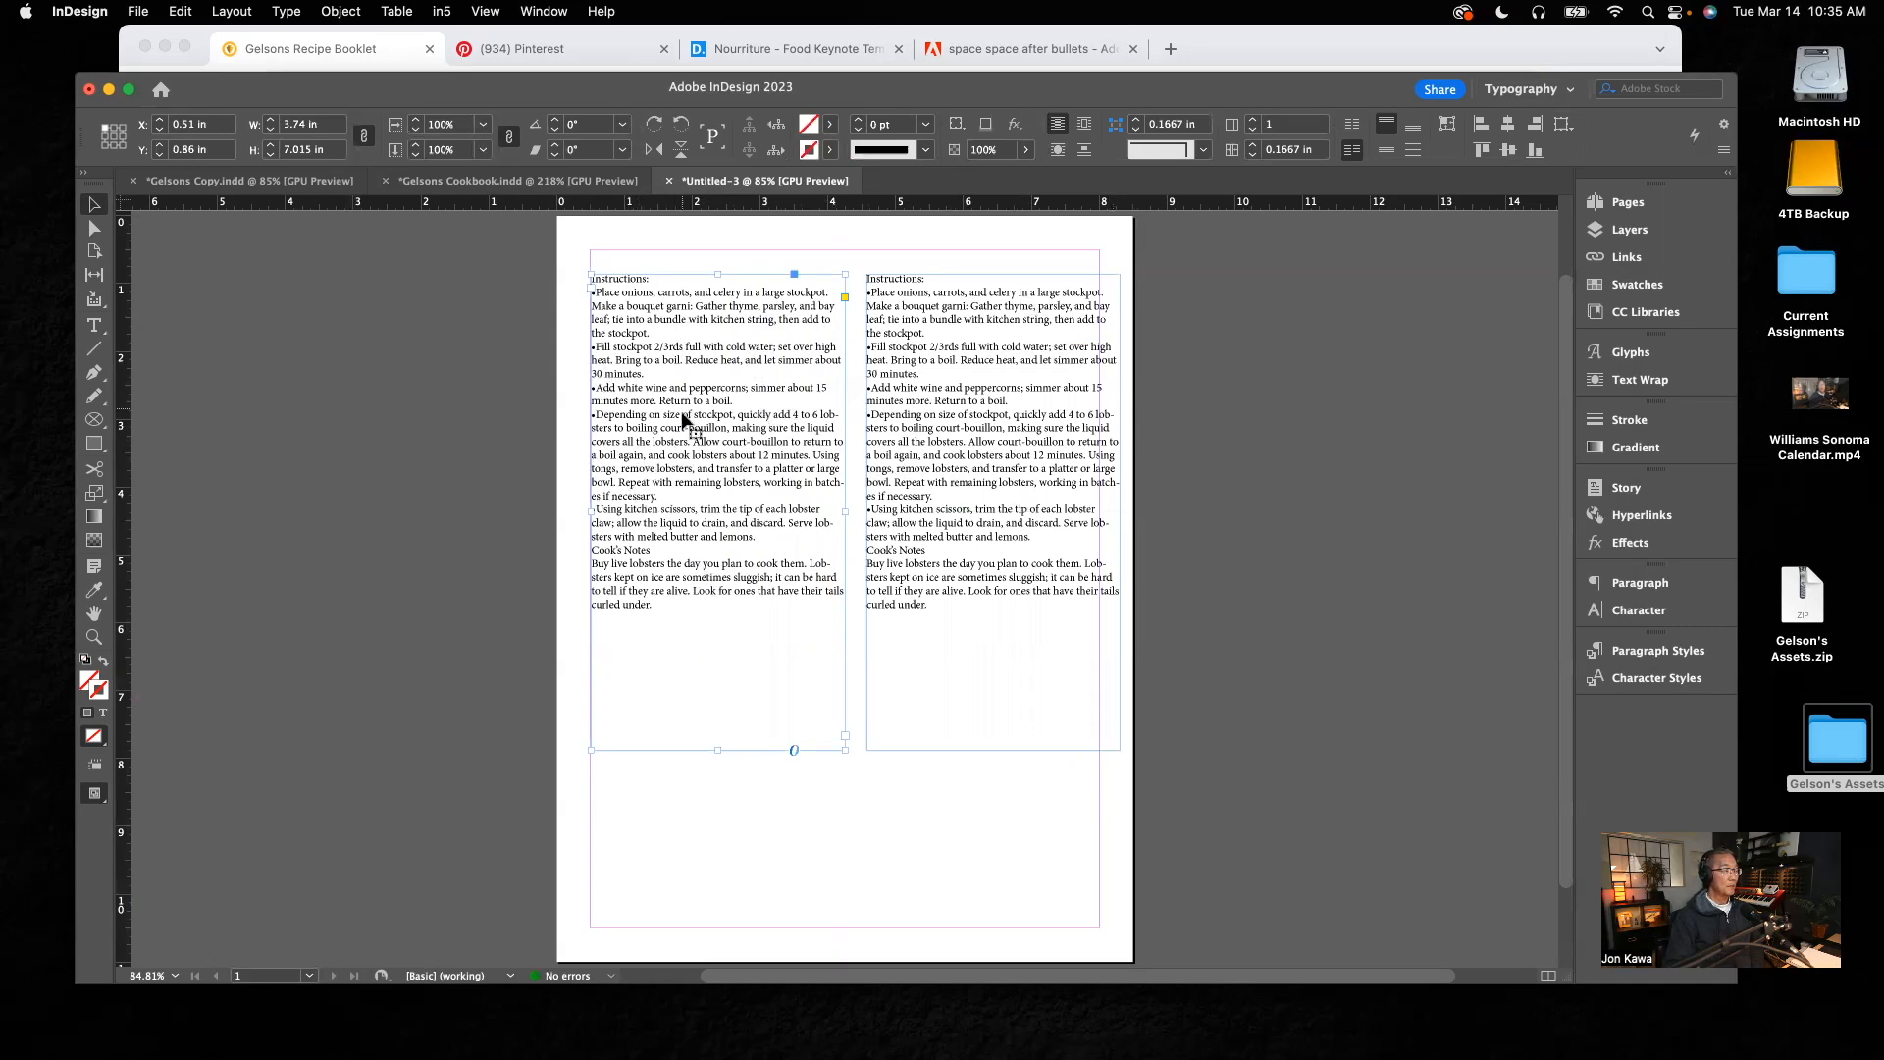
Step: Examine the available workspaces and the paragraph and character formatting settings for all the recipe text in the left frame
left_click(94, 330)
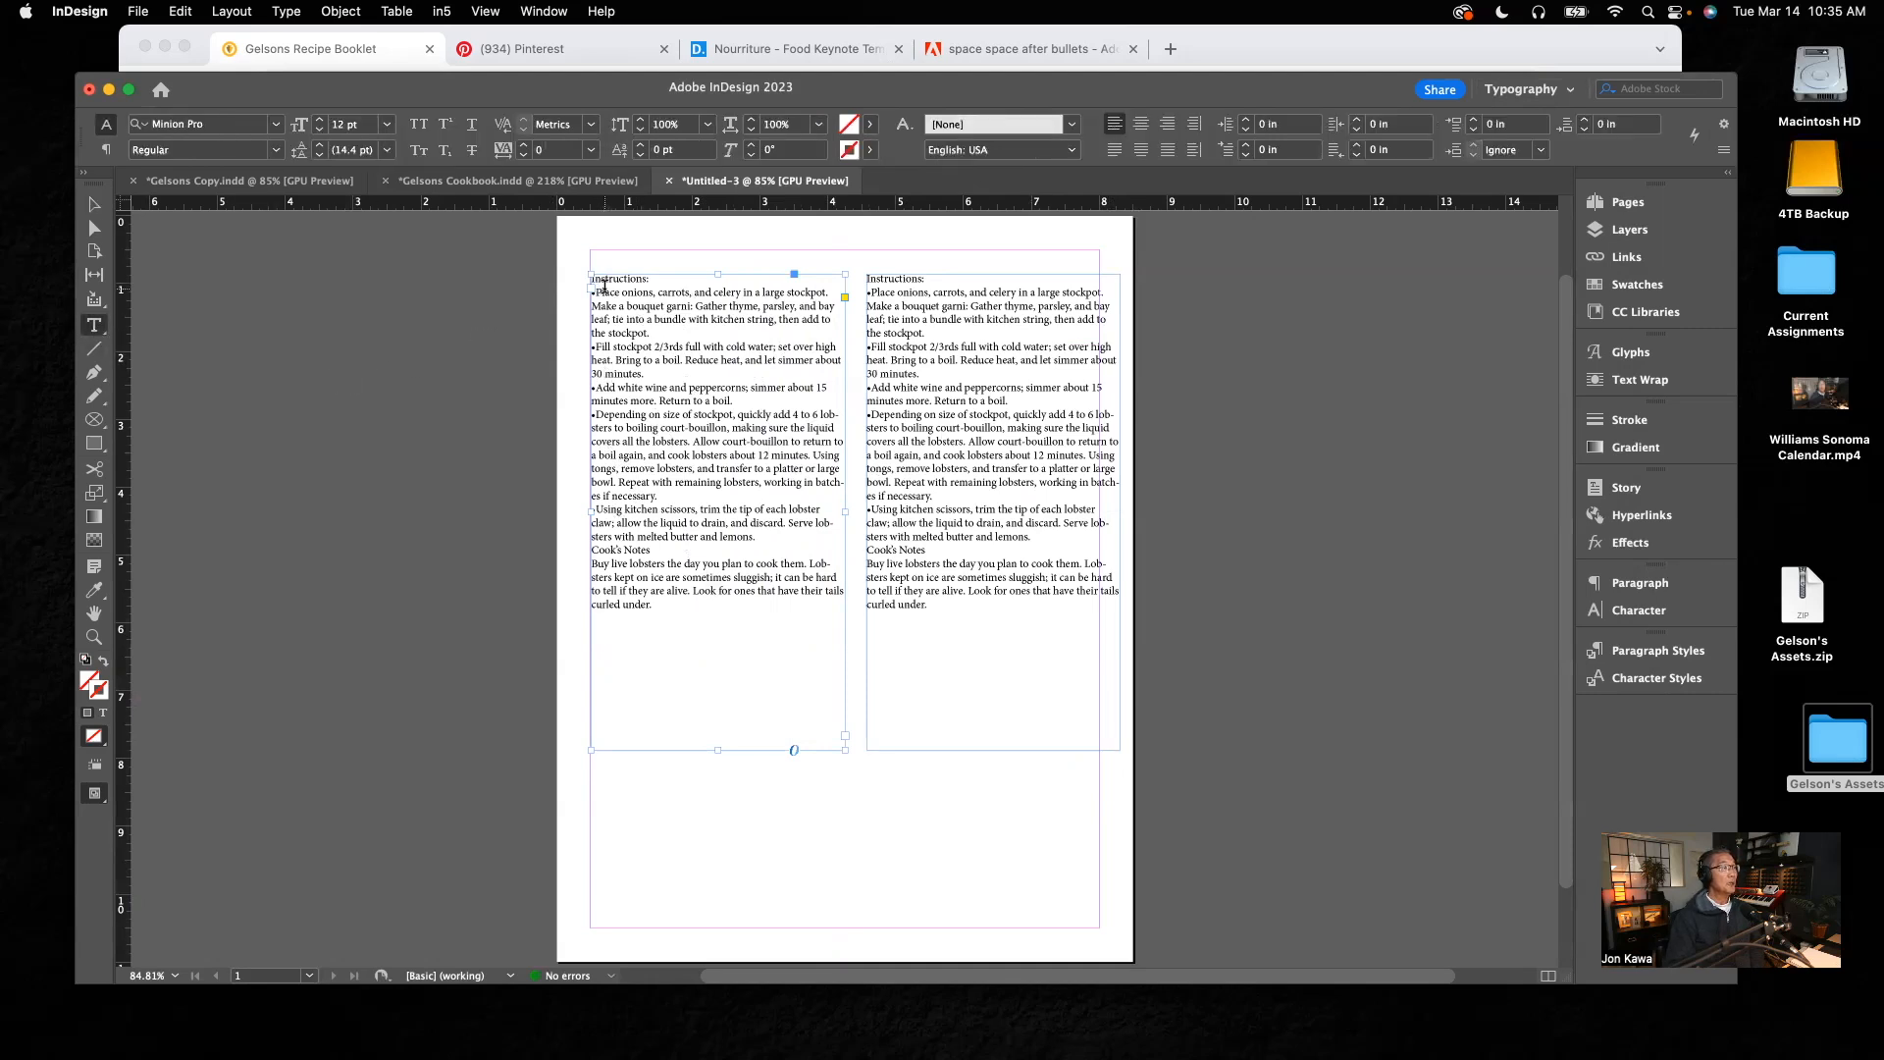
left_click_drag(655, 605, 554, 270)
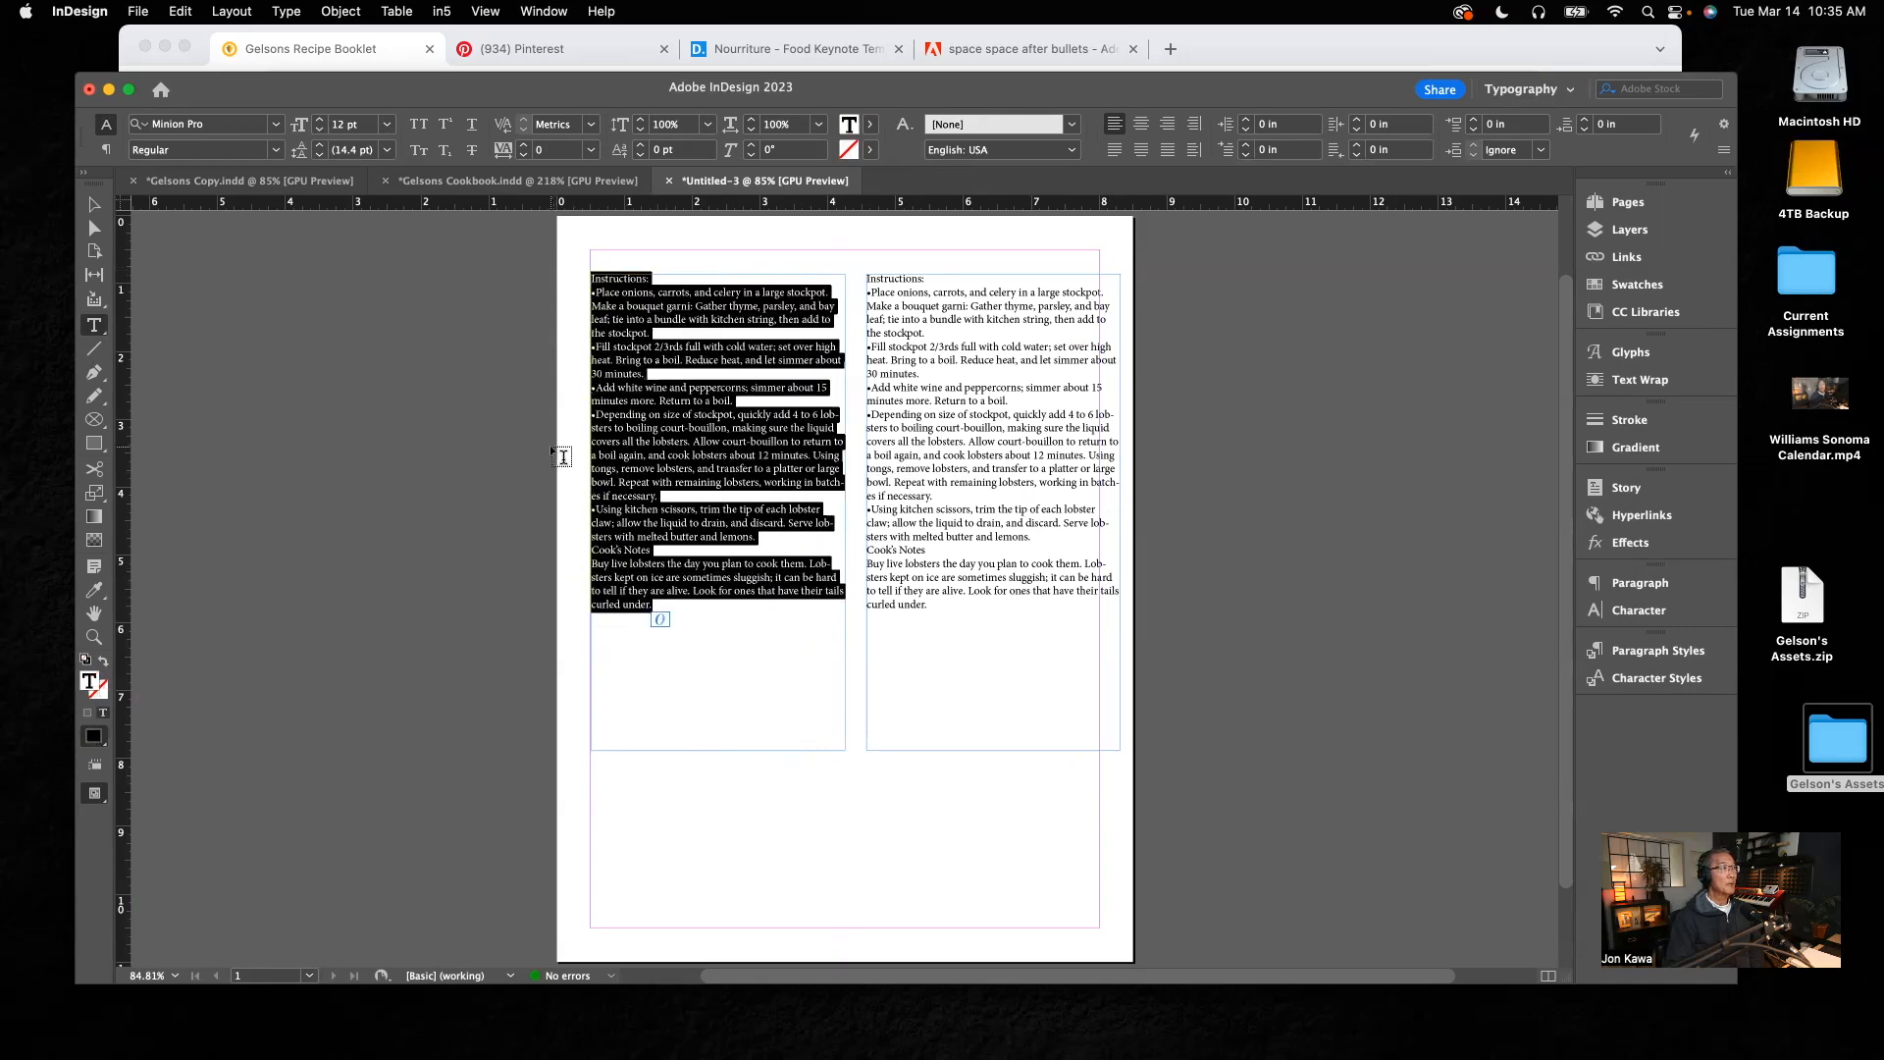
left_click(1564, 92)
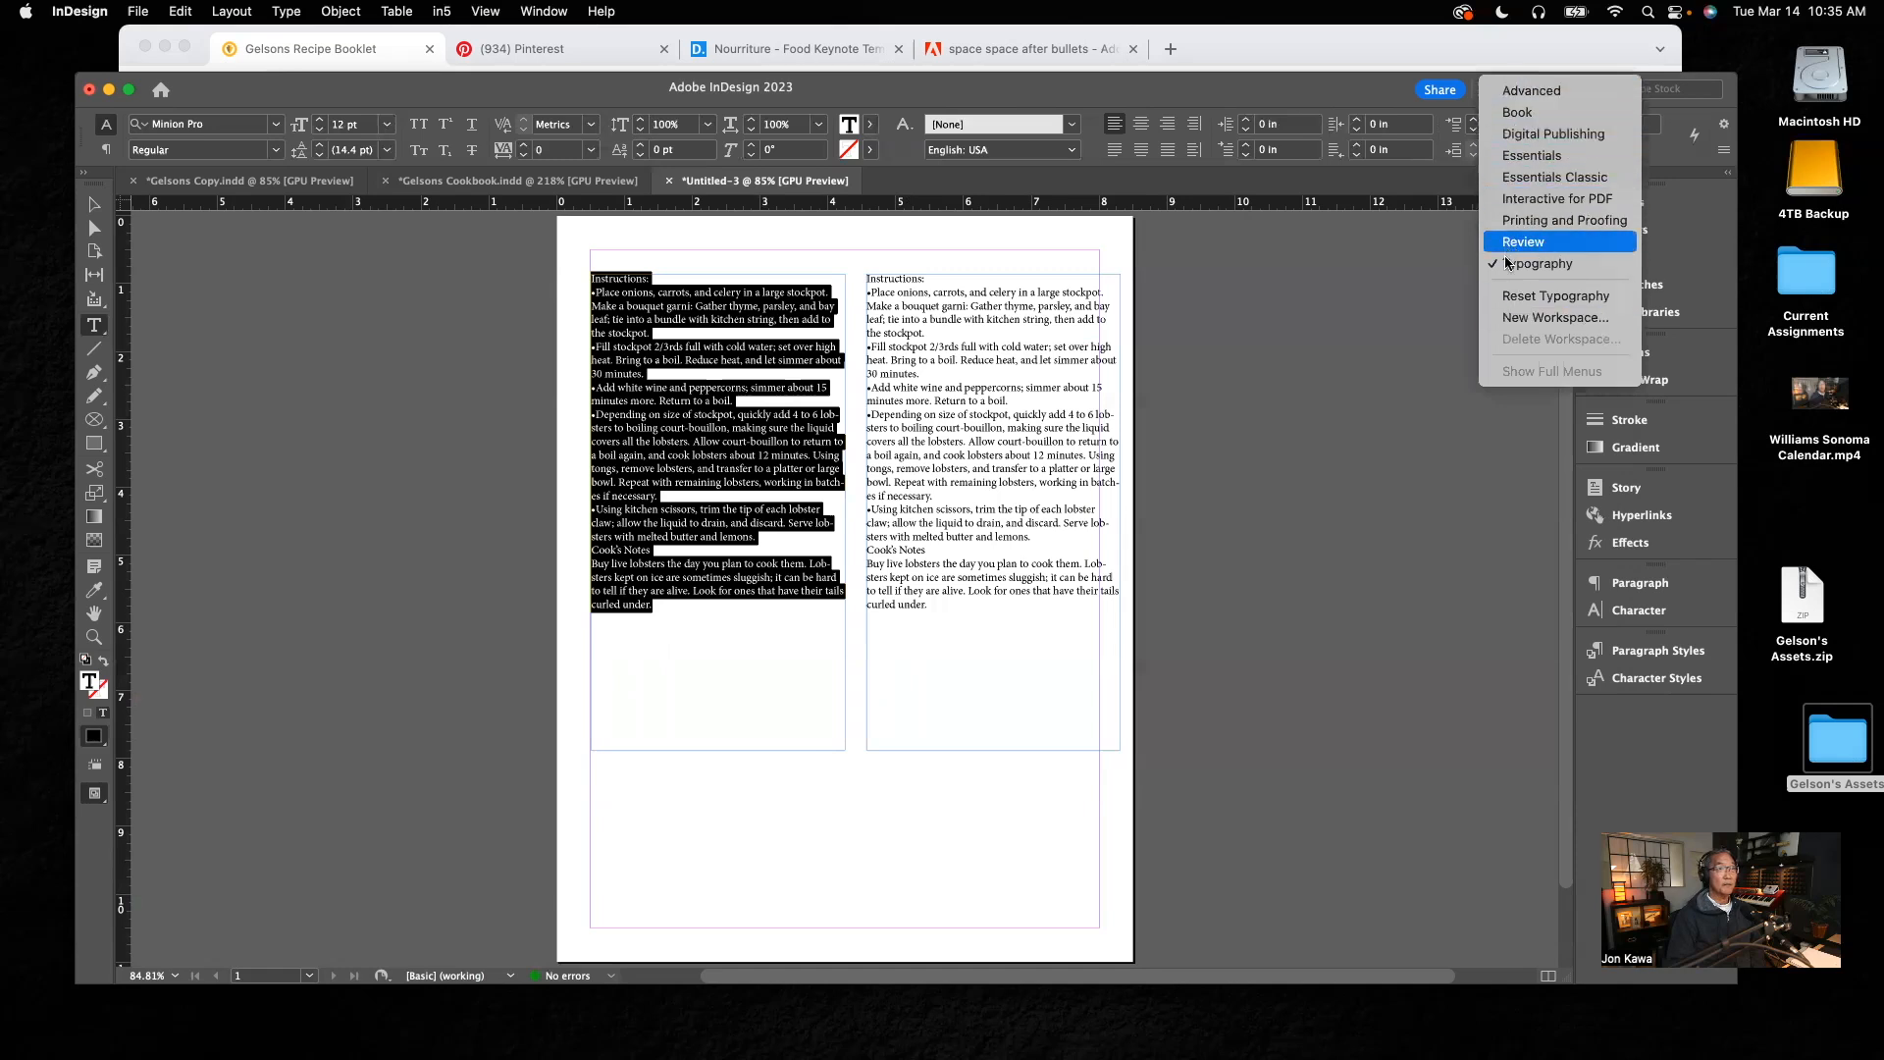
left_click(1338, 605)
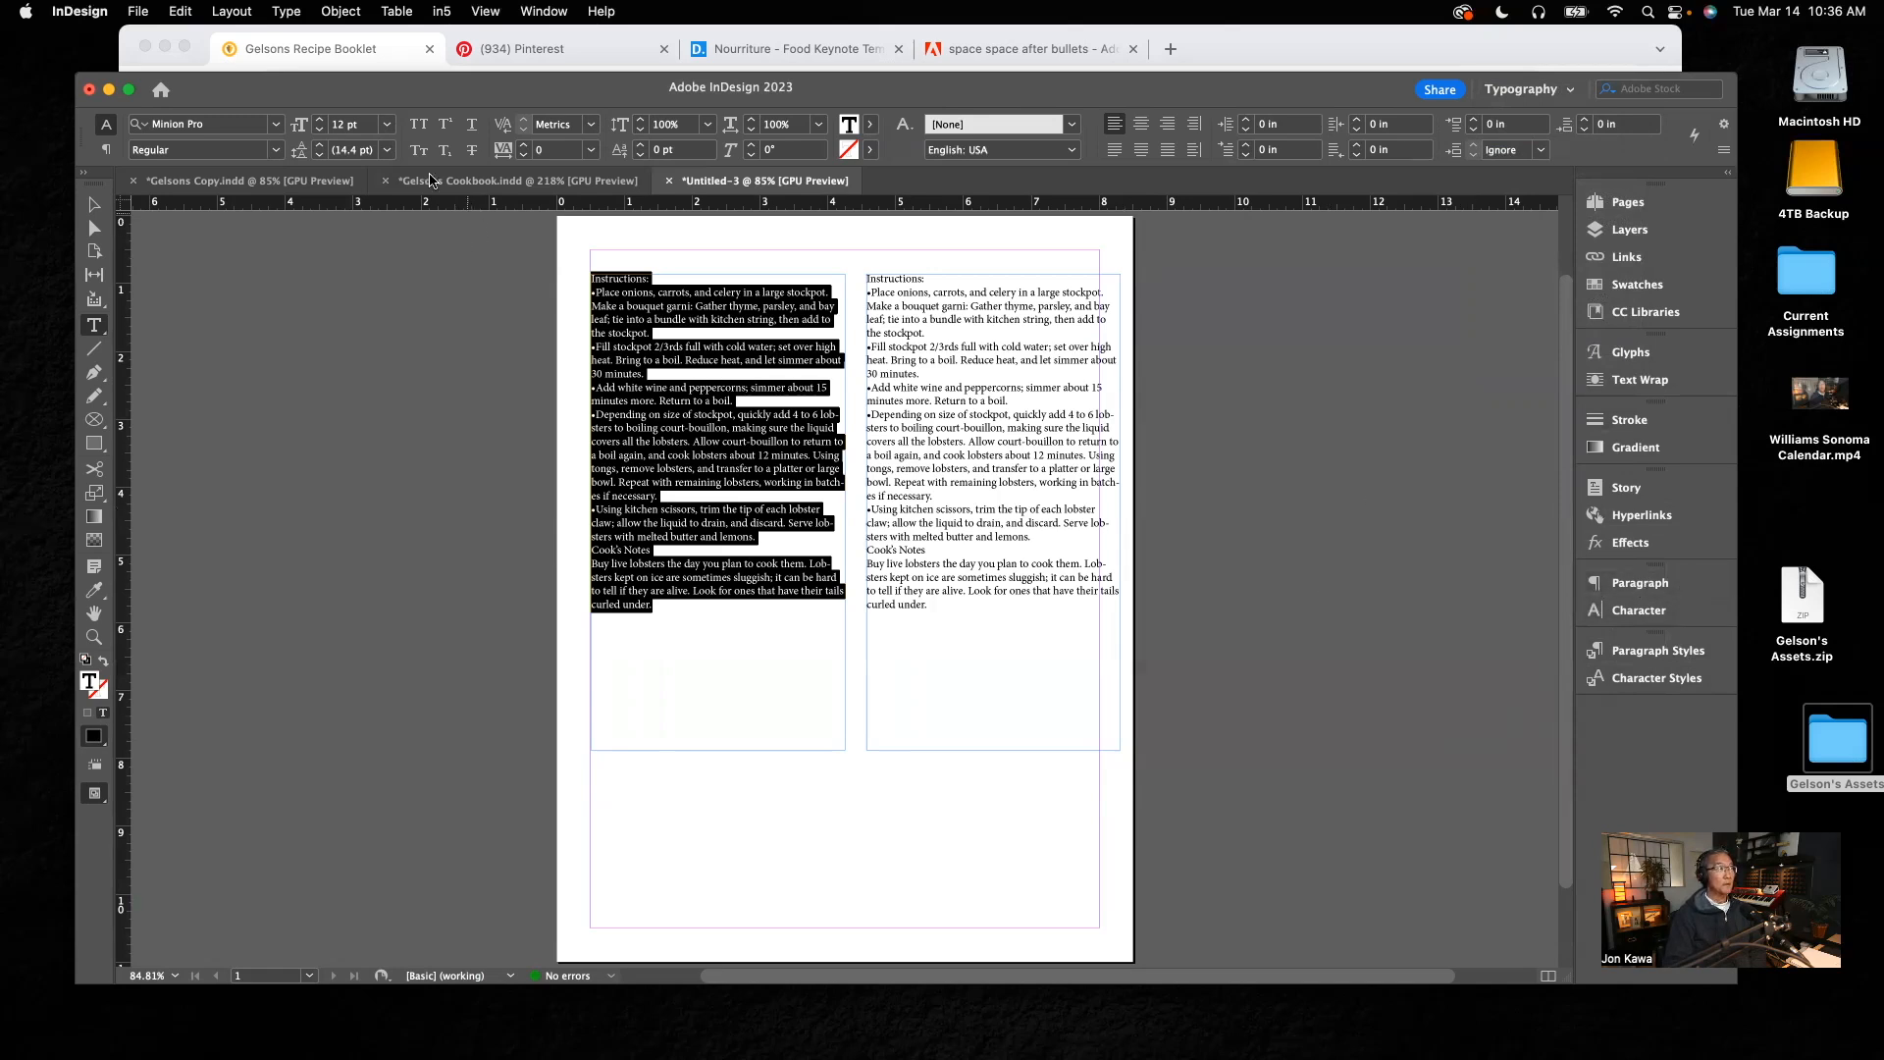
left_click(1639, 583)
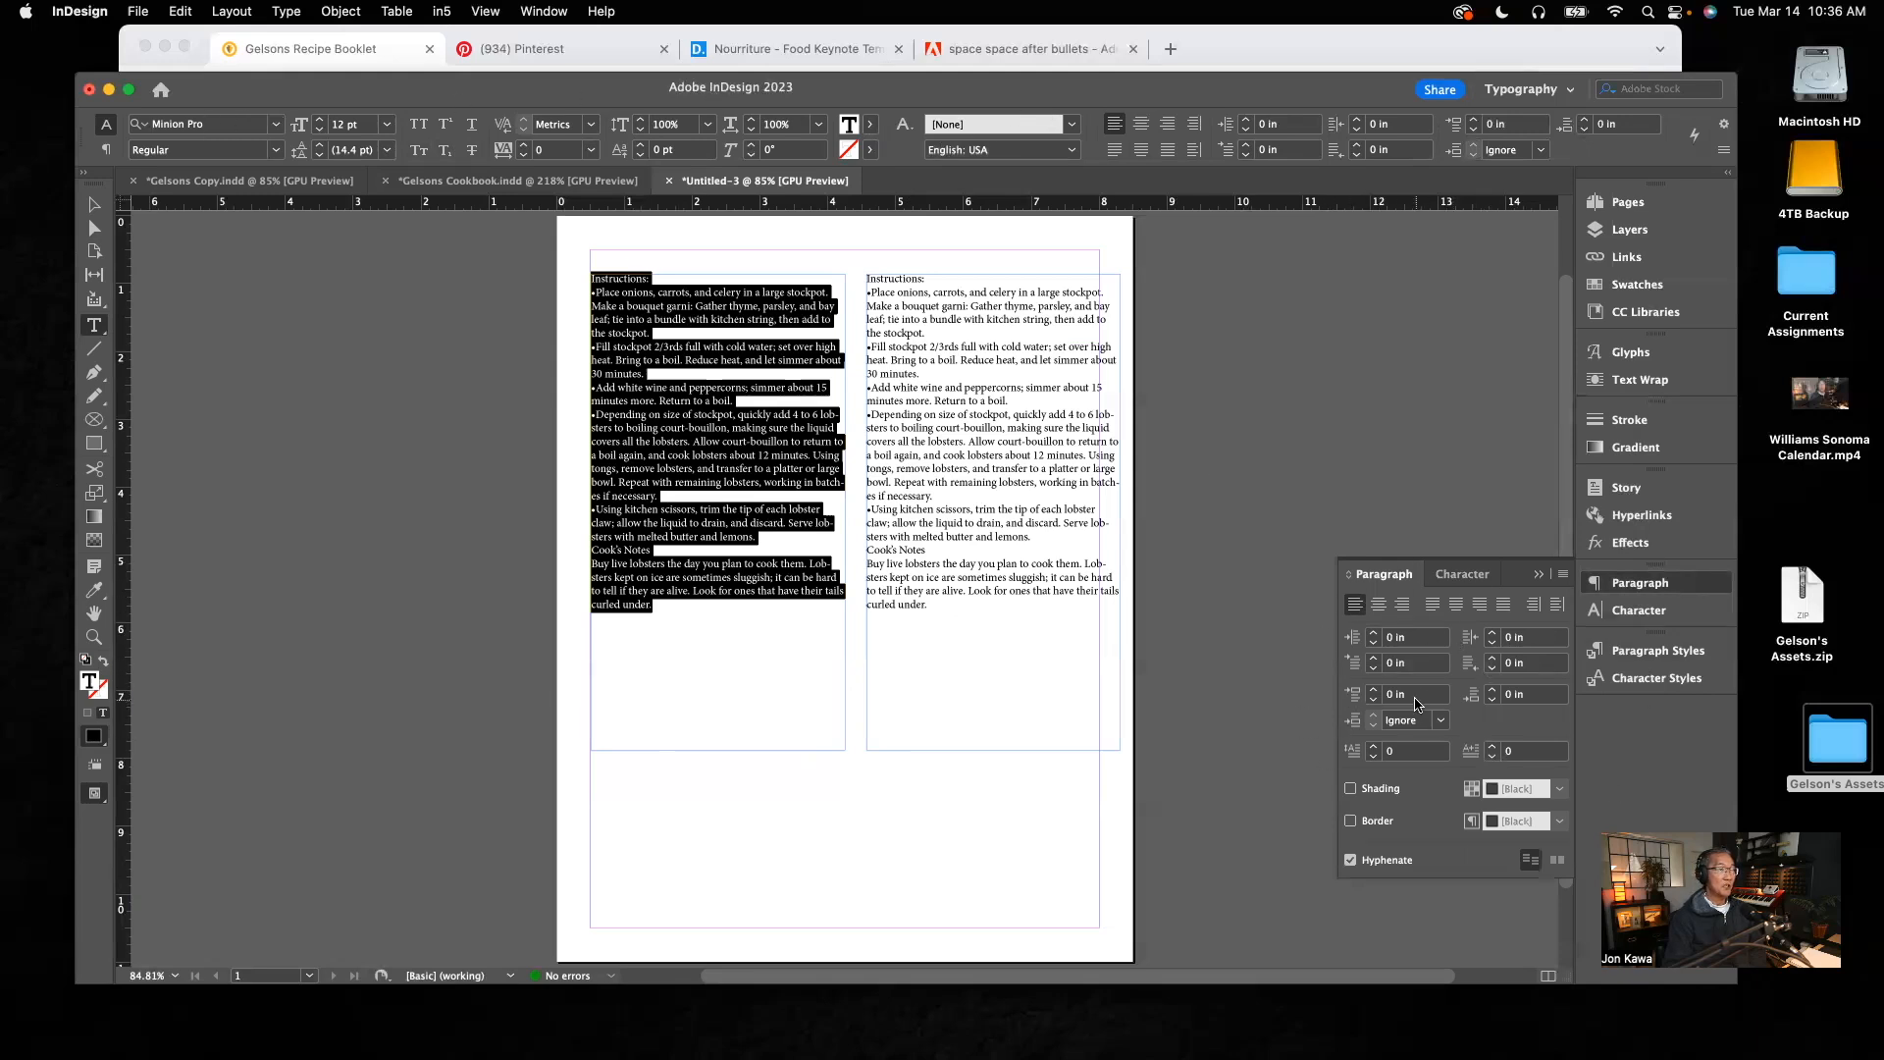
left_click(104, 149)
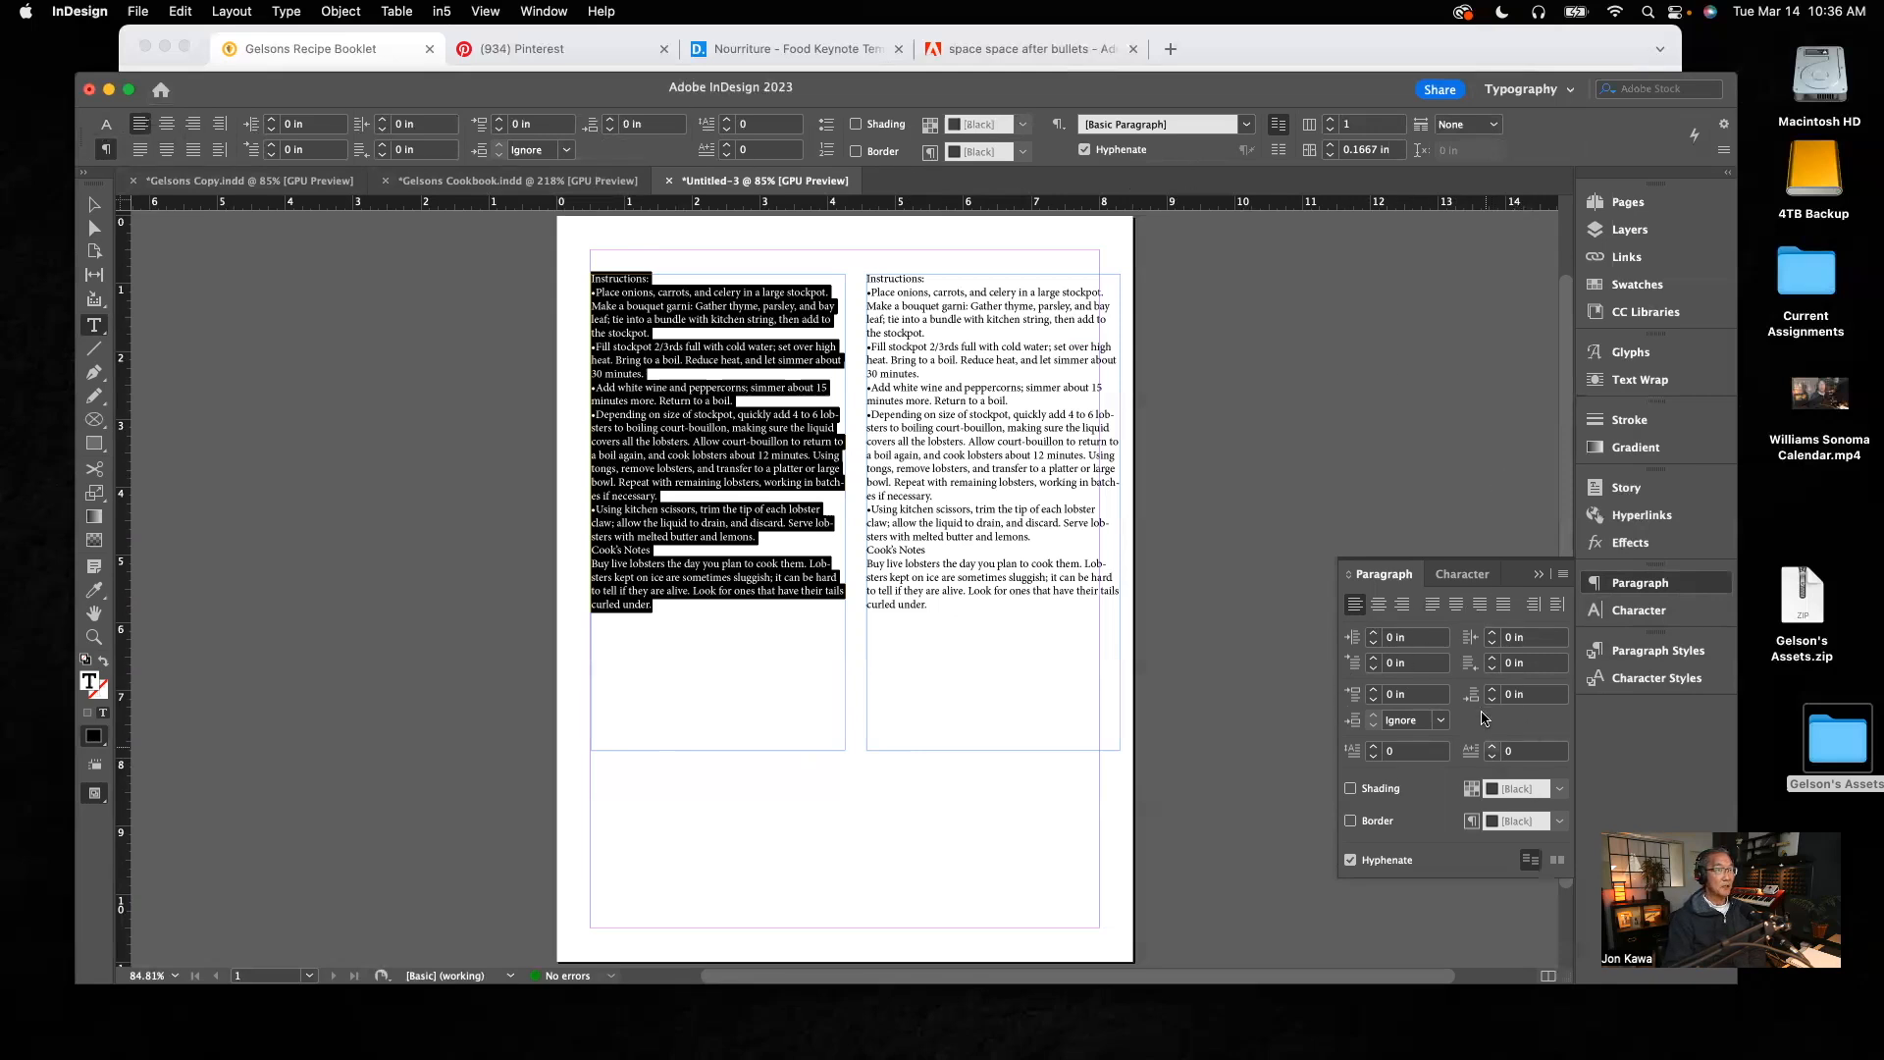
left_click(1483, 575)
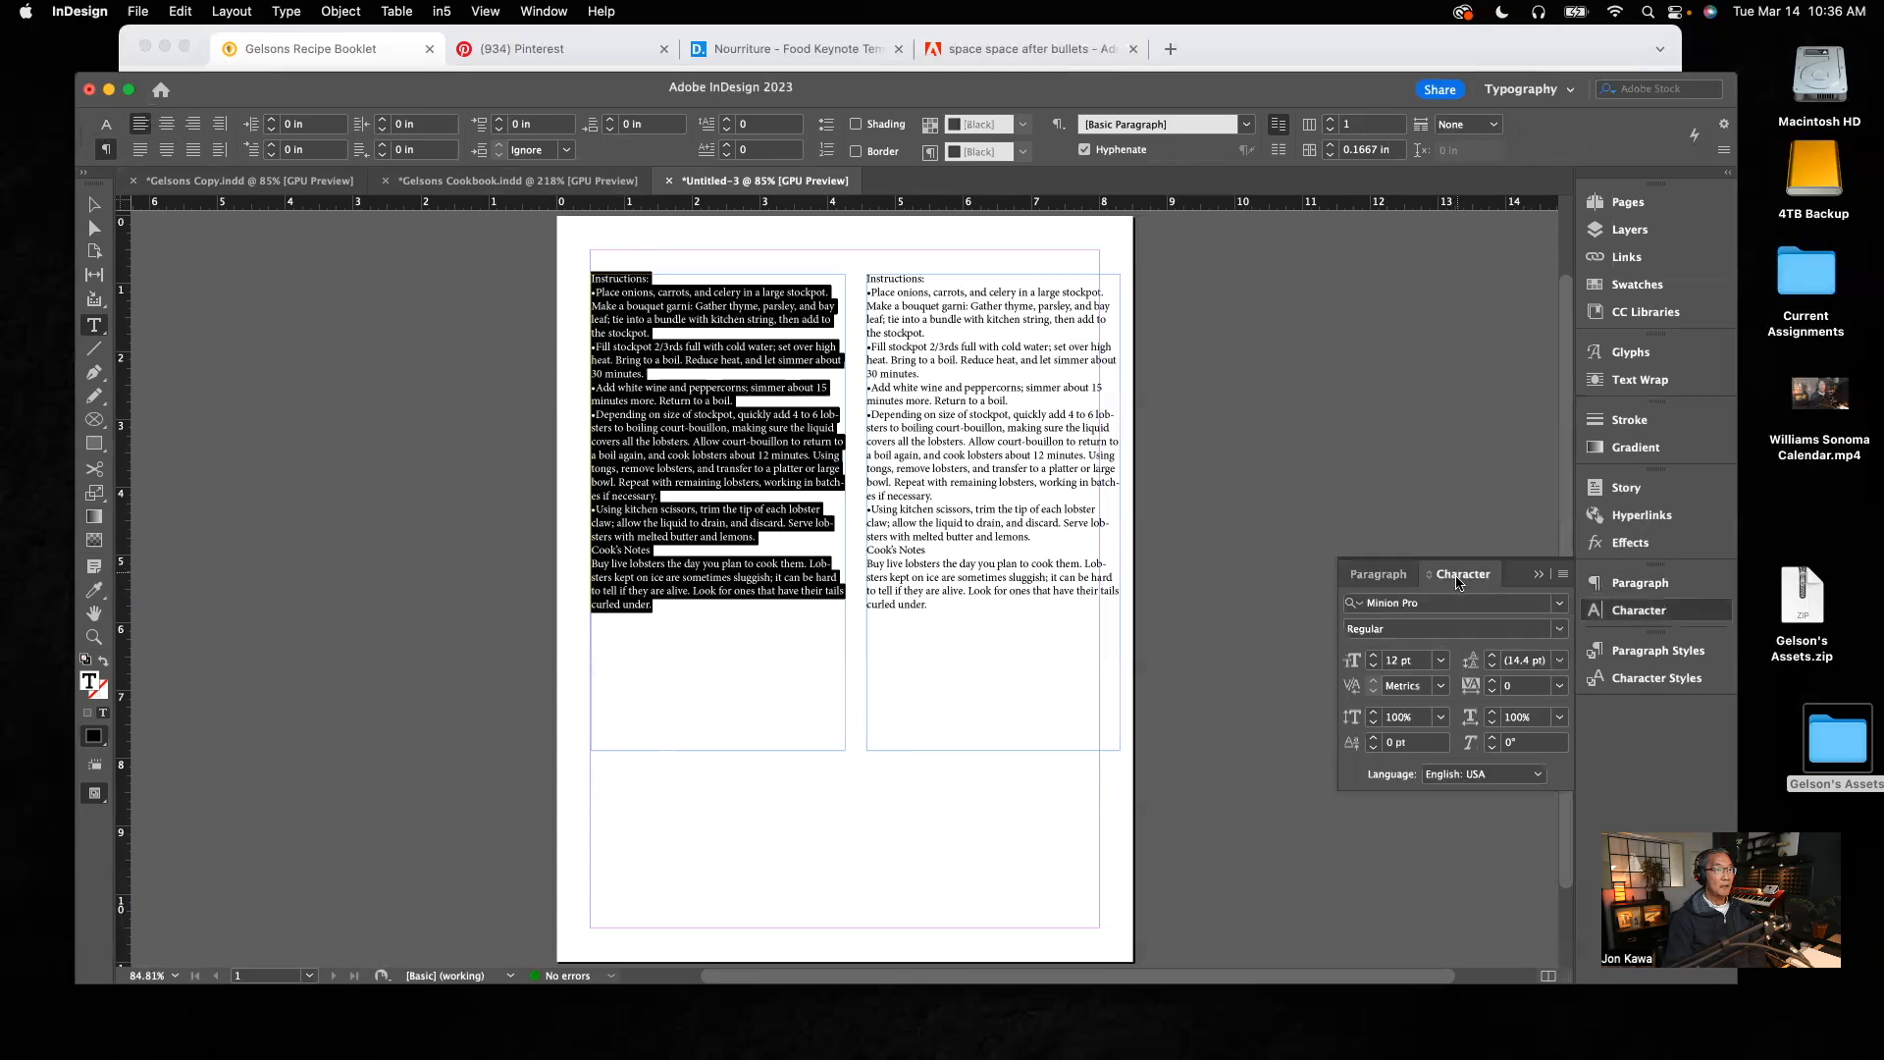
left_click(108, 125)
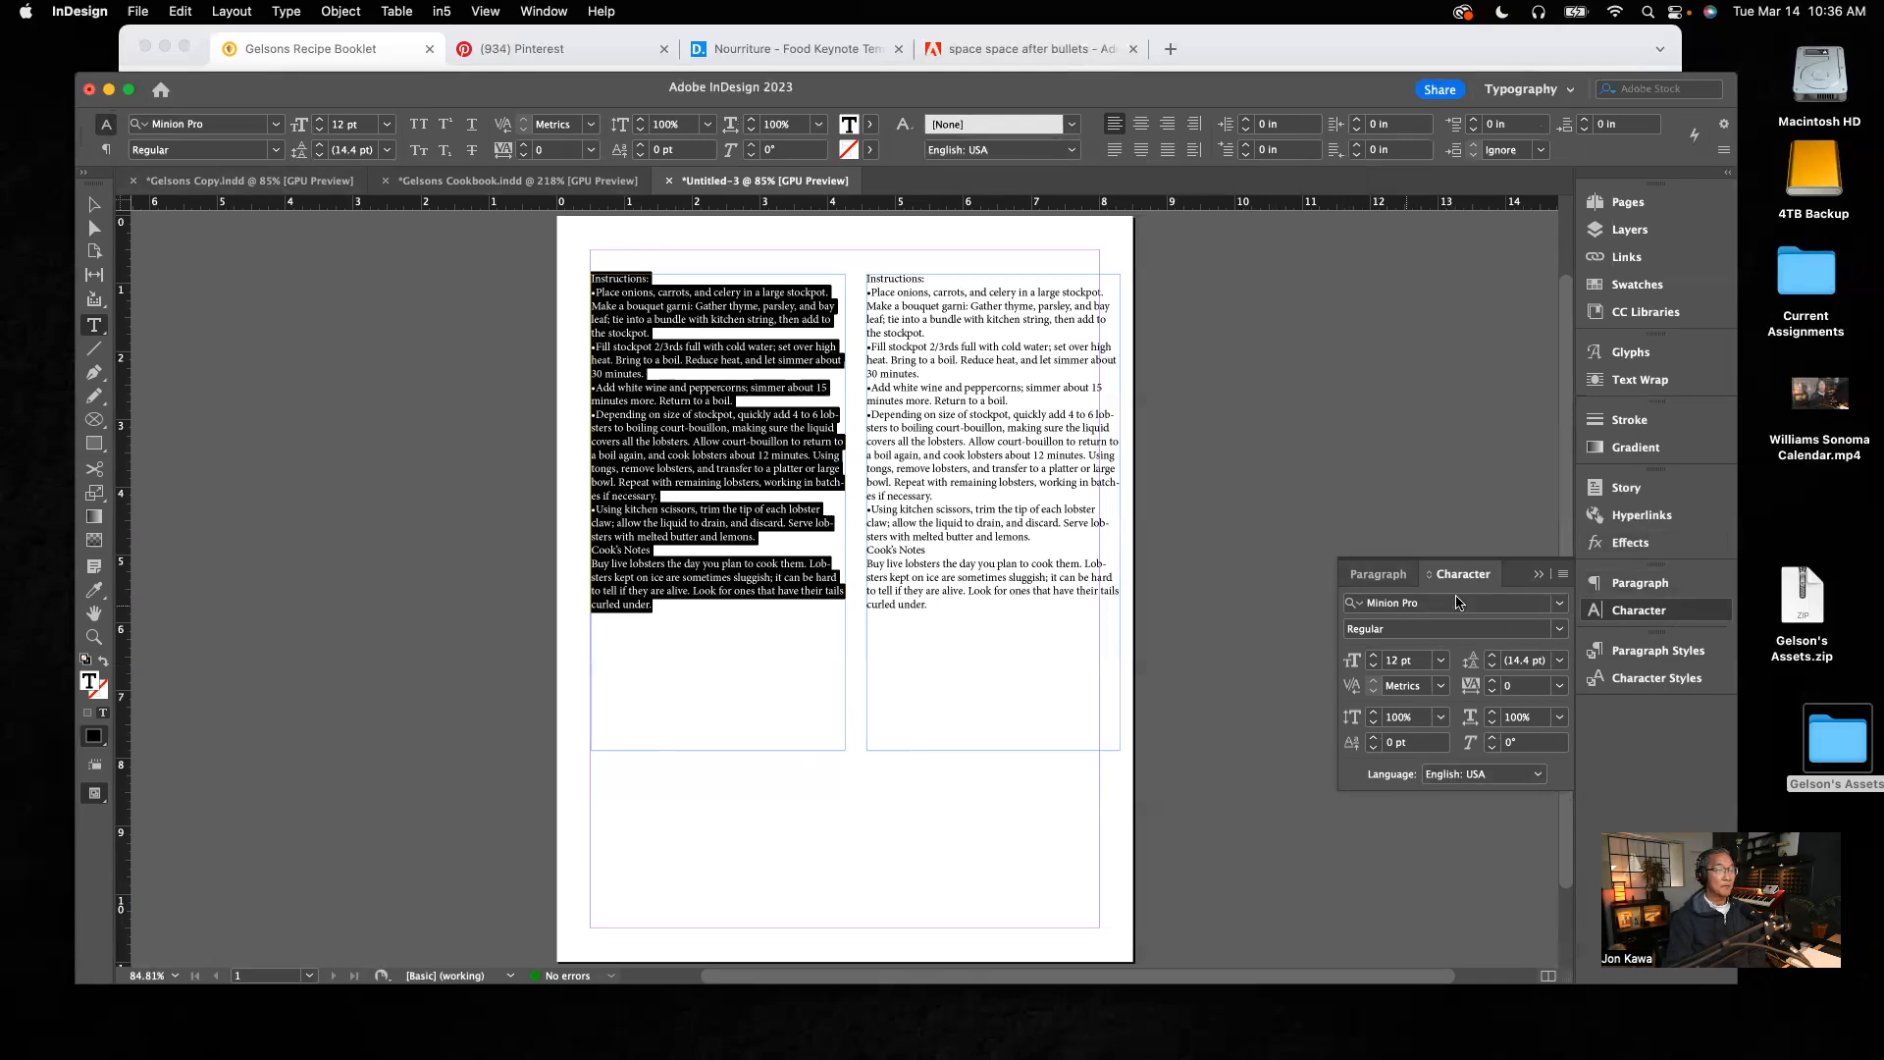
left_click(1383, 577)
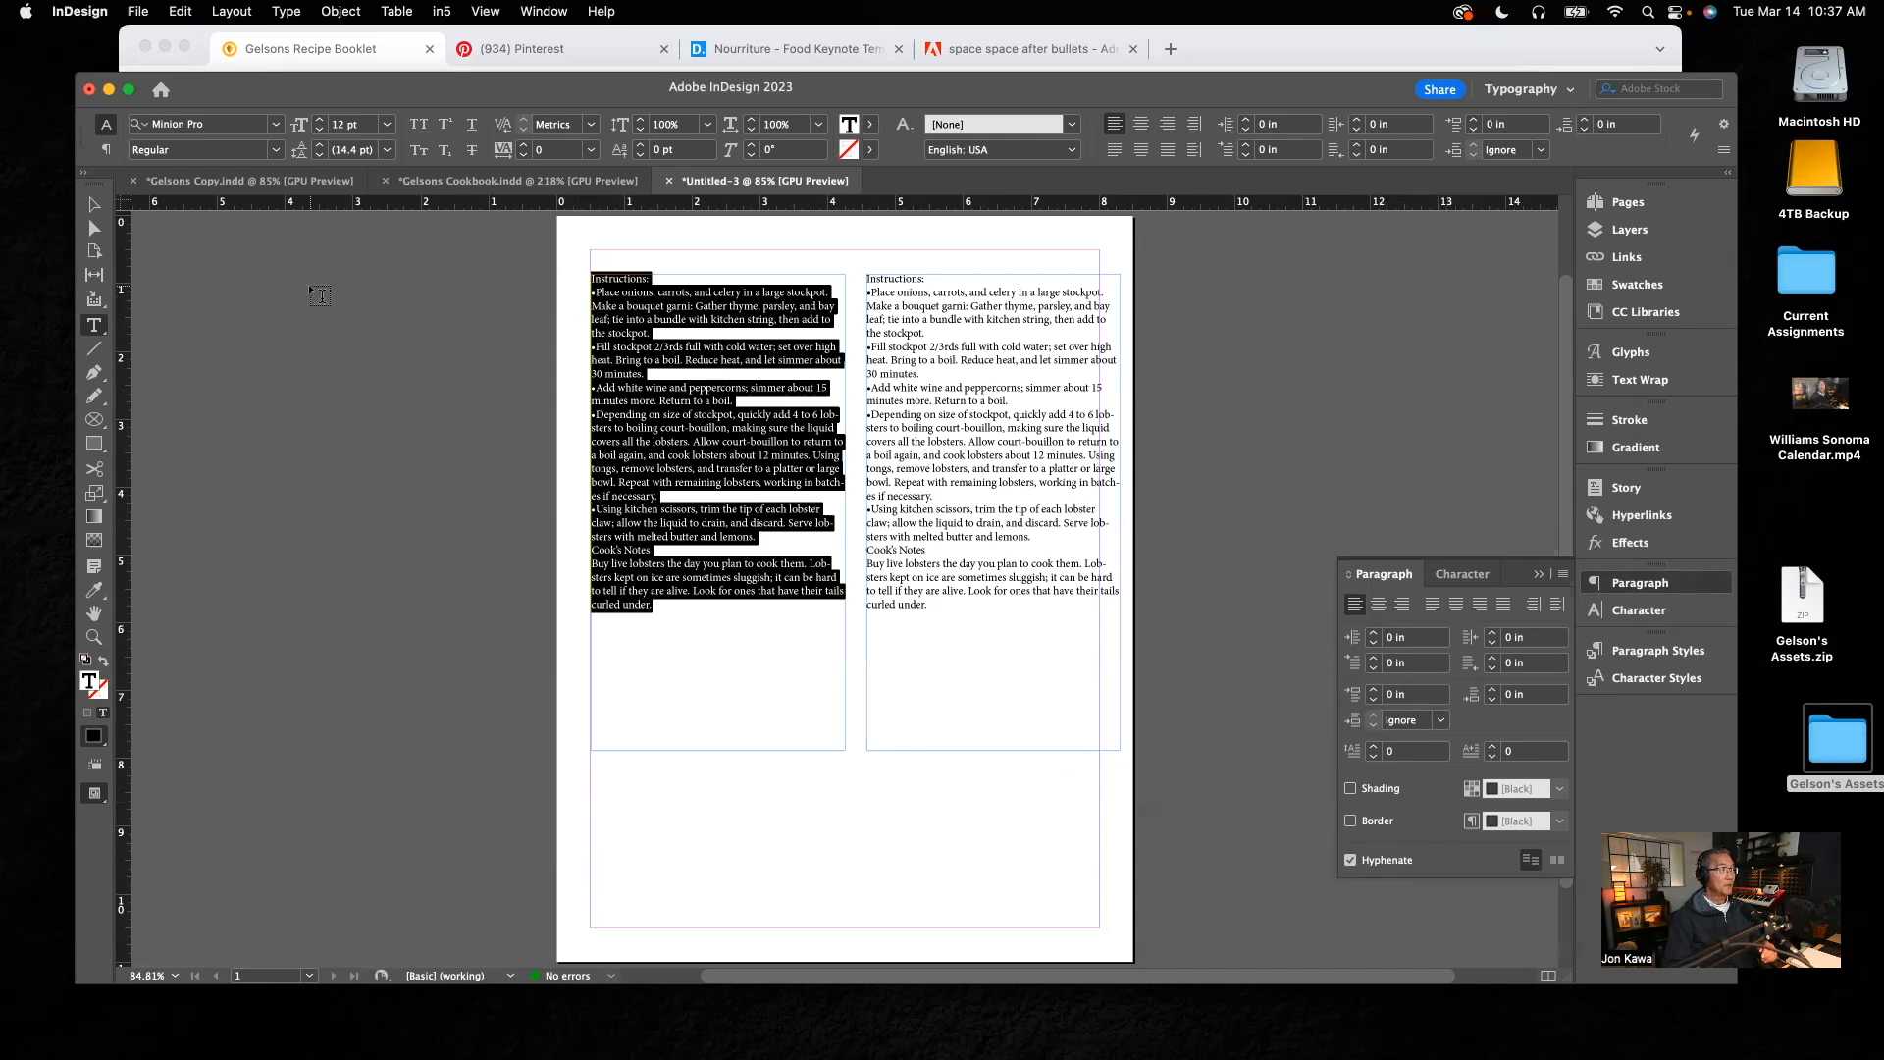
left_click(447, 296)
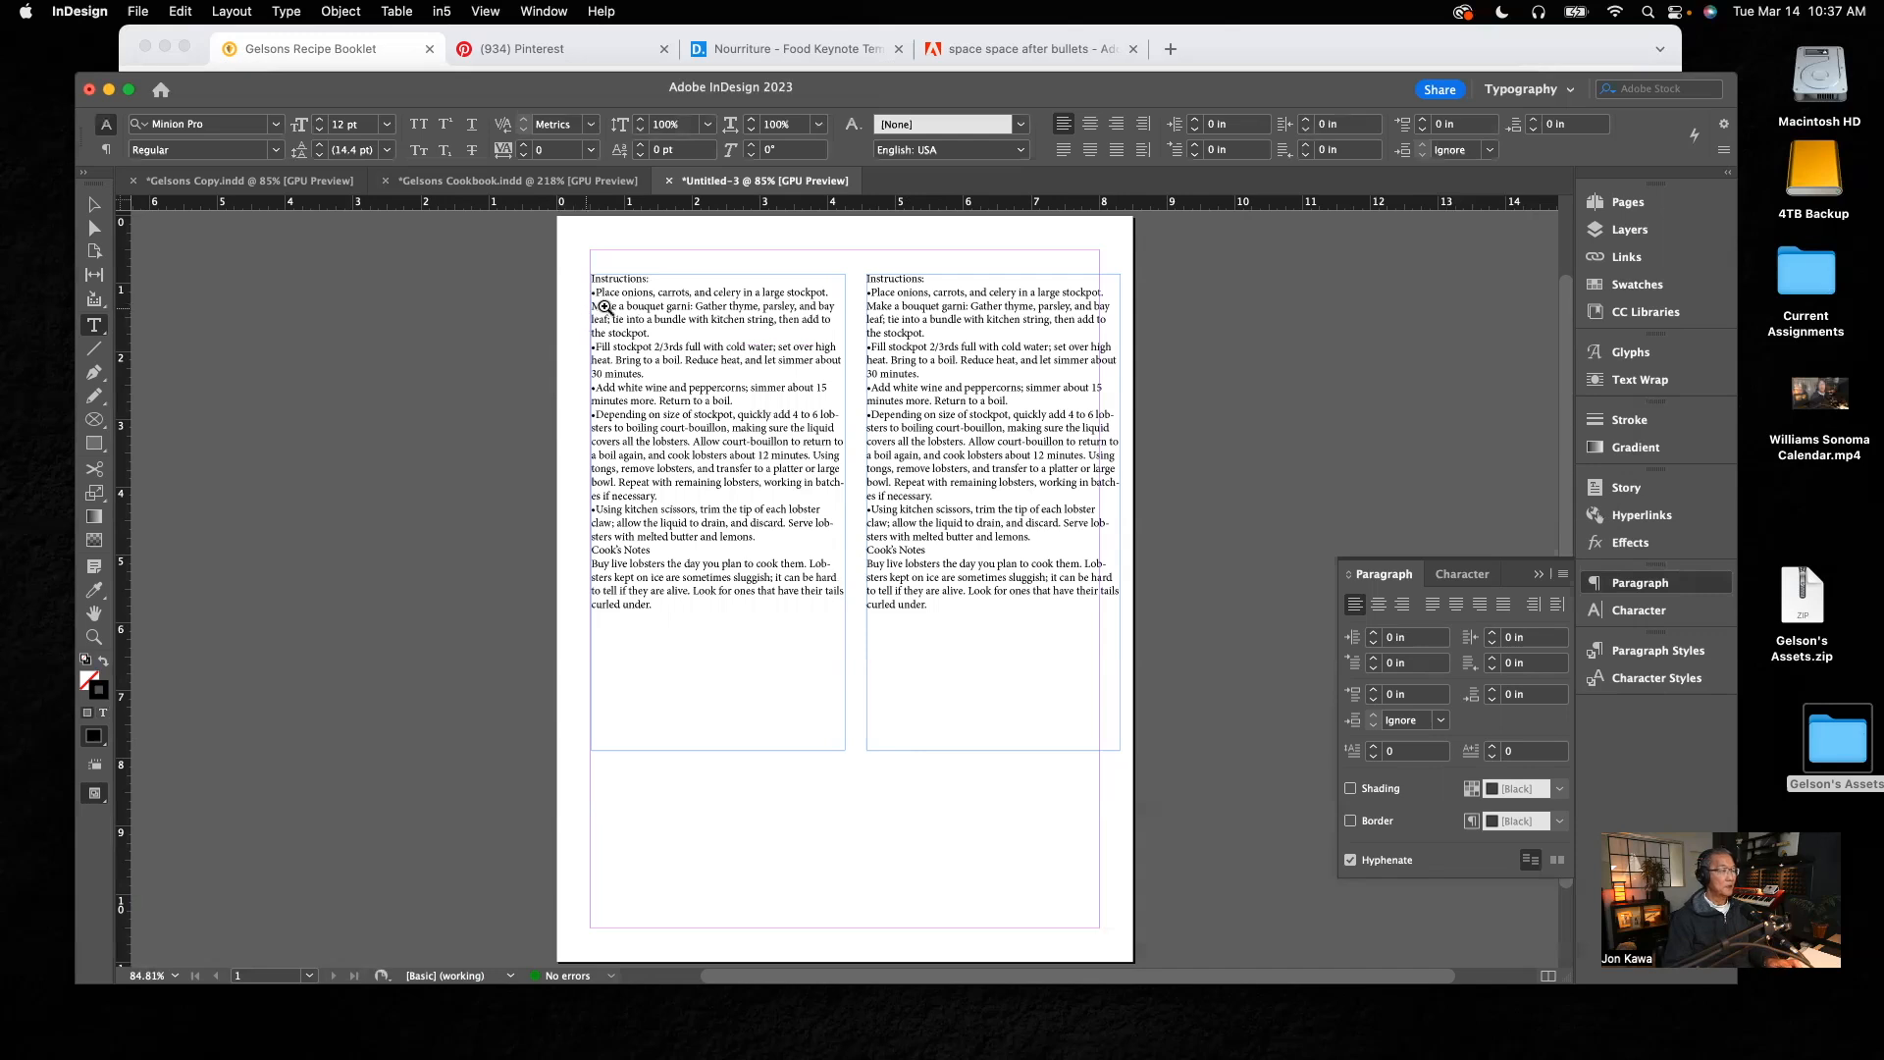
Step: Give all the text in the left frame a 0.125 in left indent and a -0.125 in first-line indent
left_click_drag(654, 327, 697, 349)
left_click(698, 349)
left_click(780, 401)
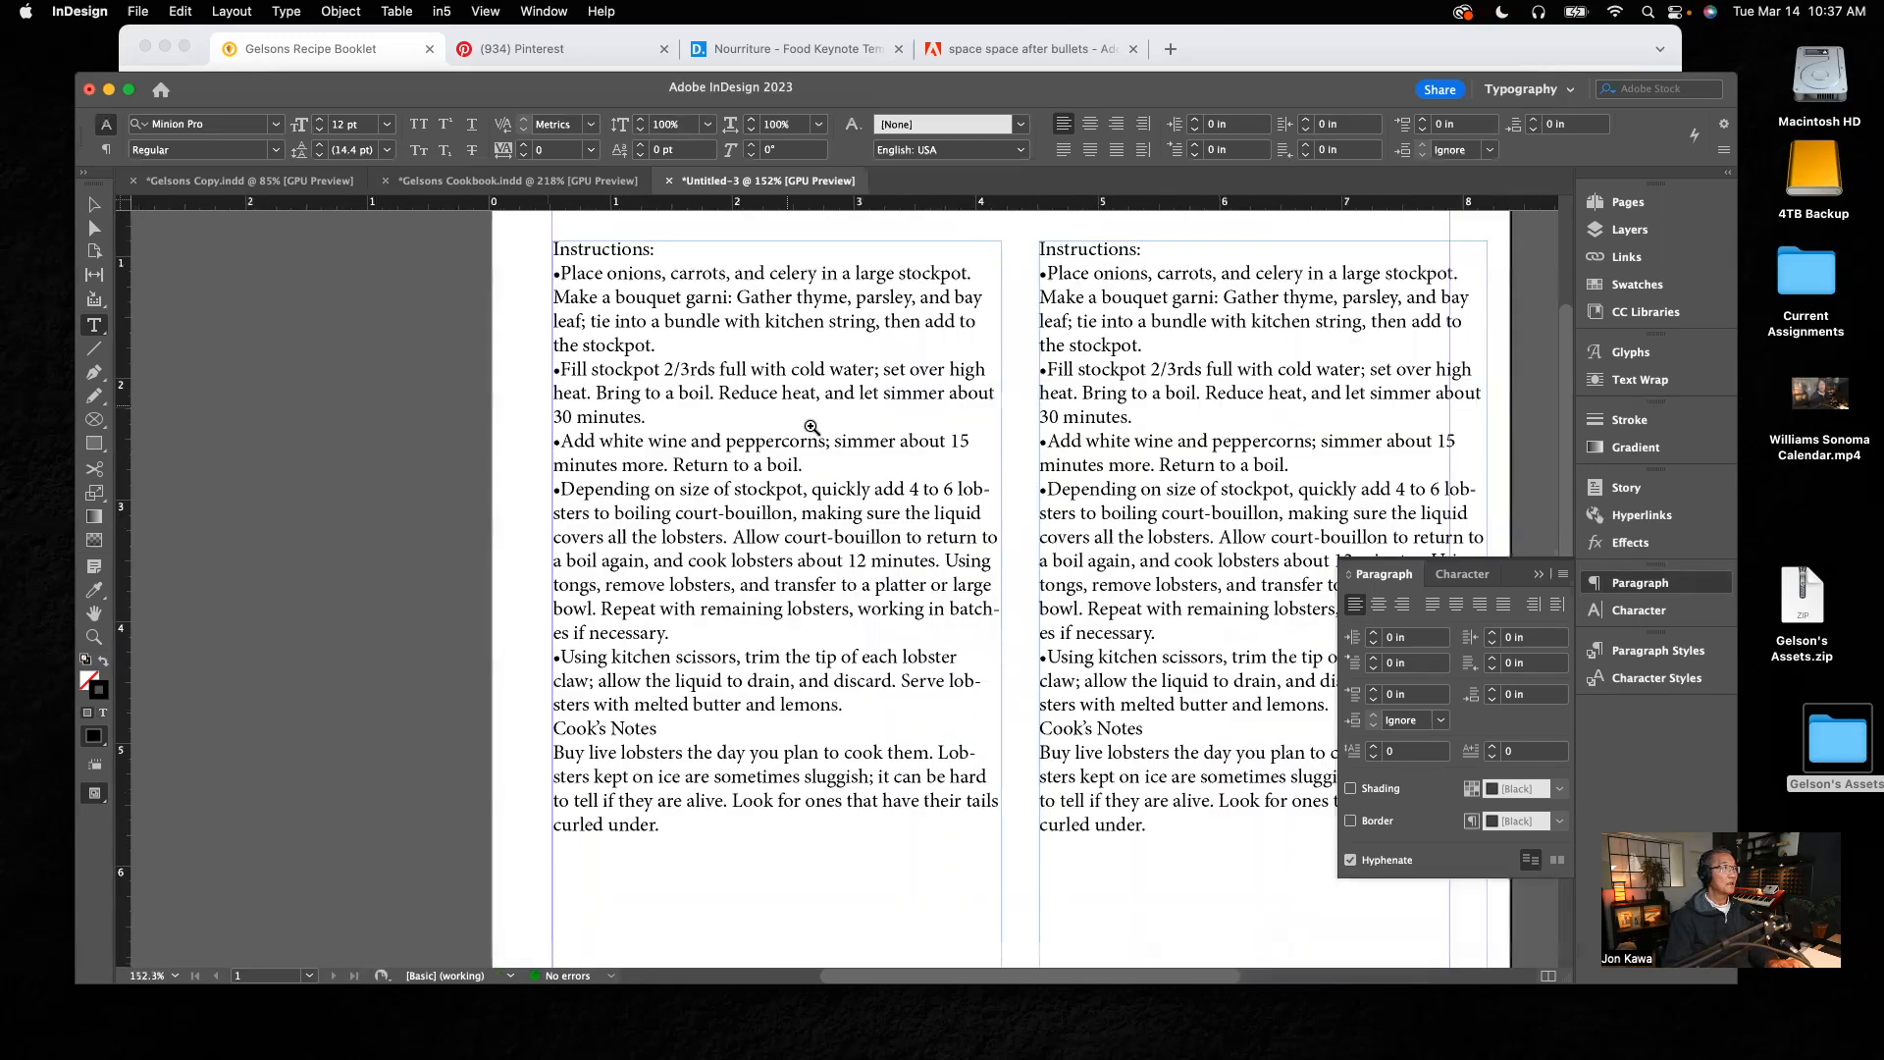
left_click(850, 469)
left_click_drag(802, 442, 758, 397)
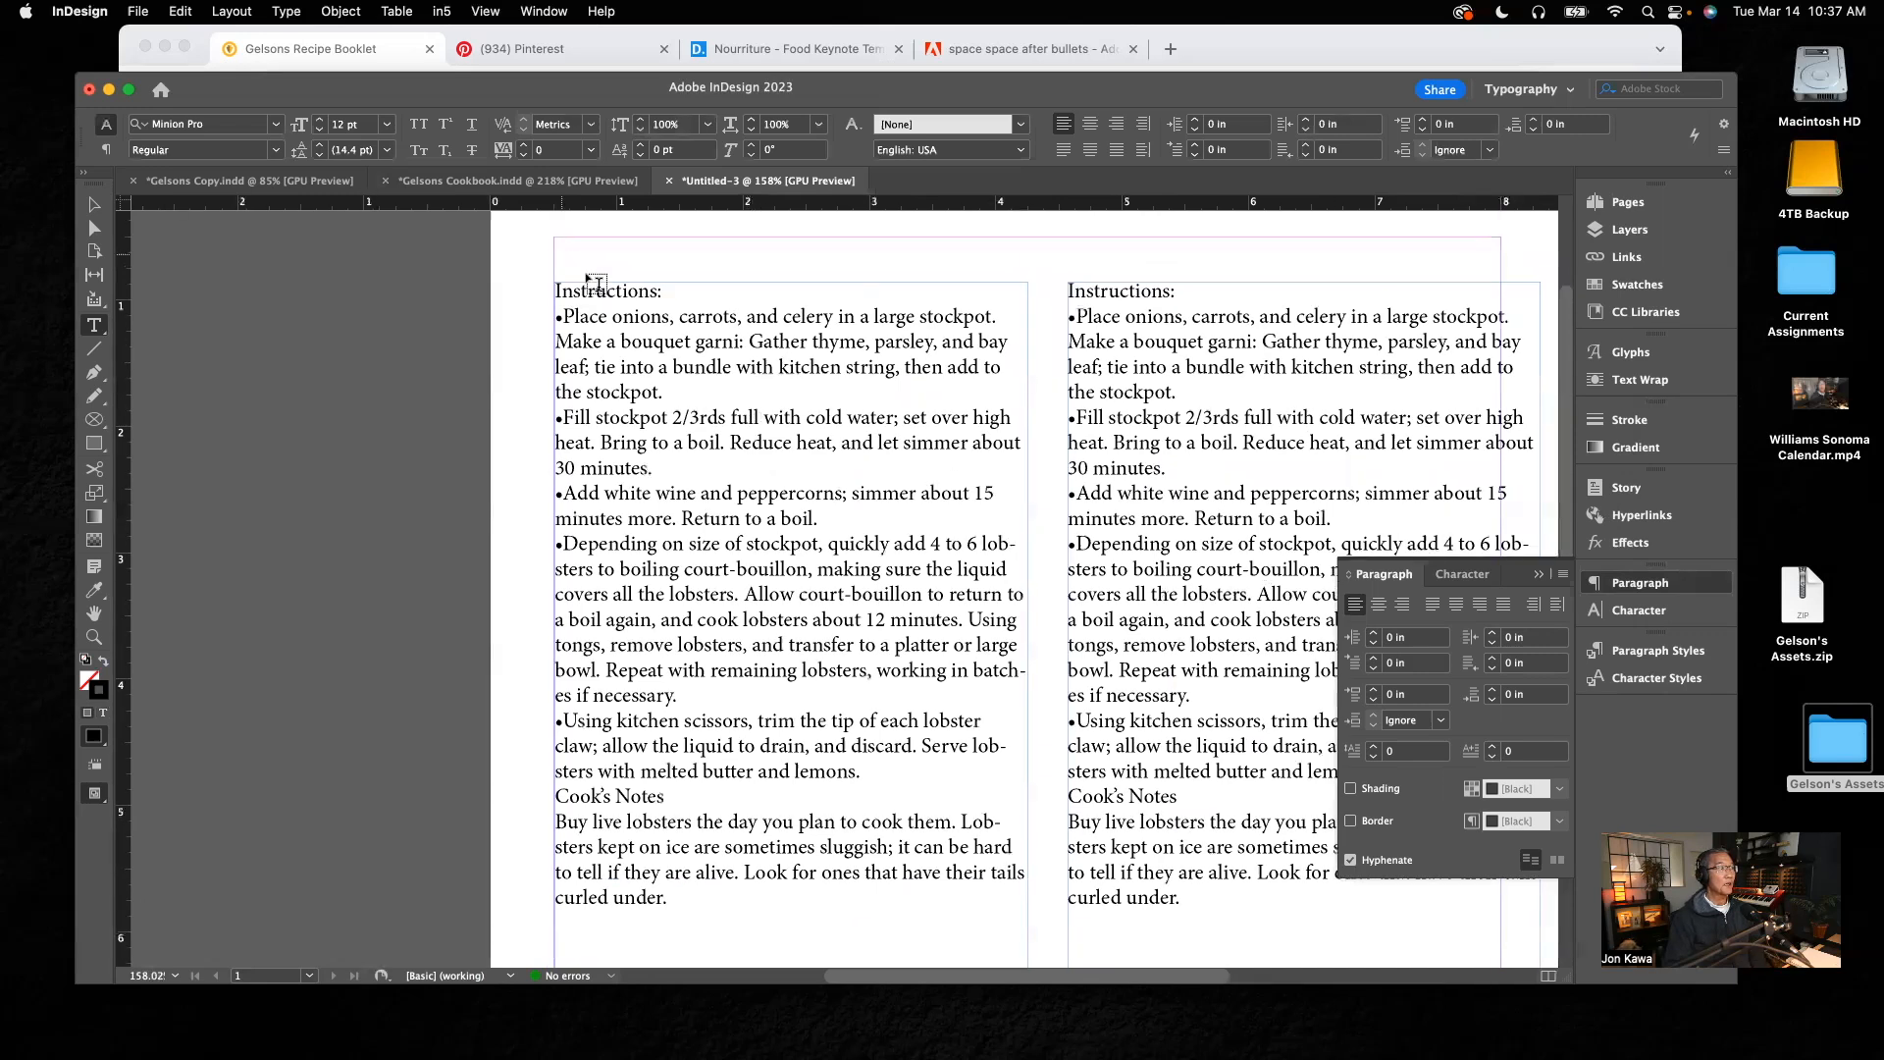
left_click_drag(652, 878, 375, 297)
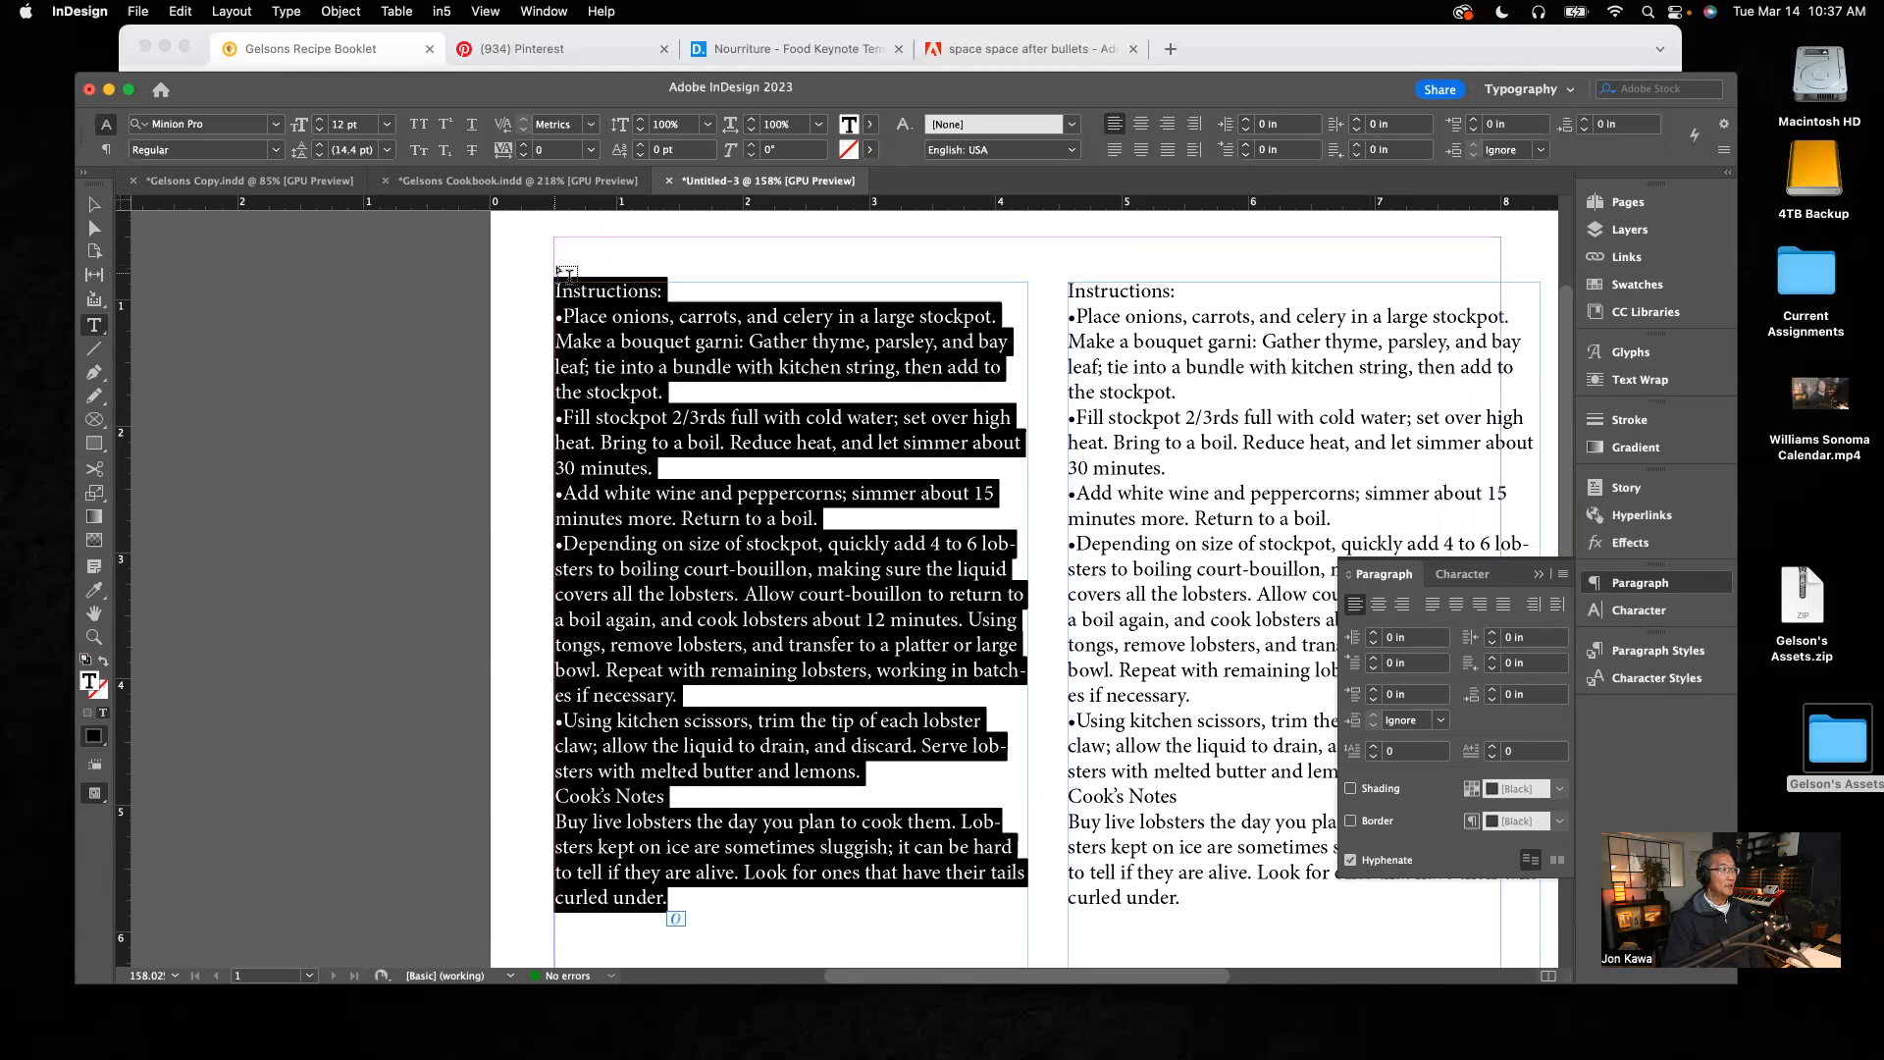
left_click(1375, 636)
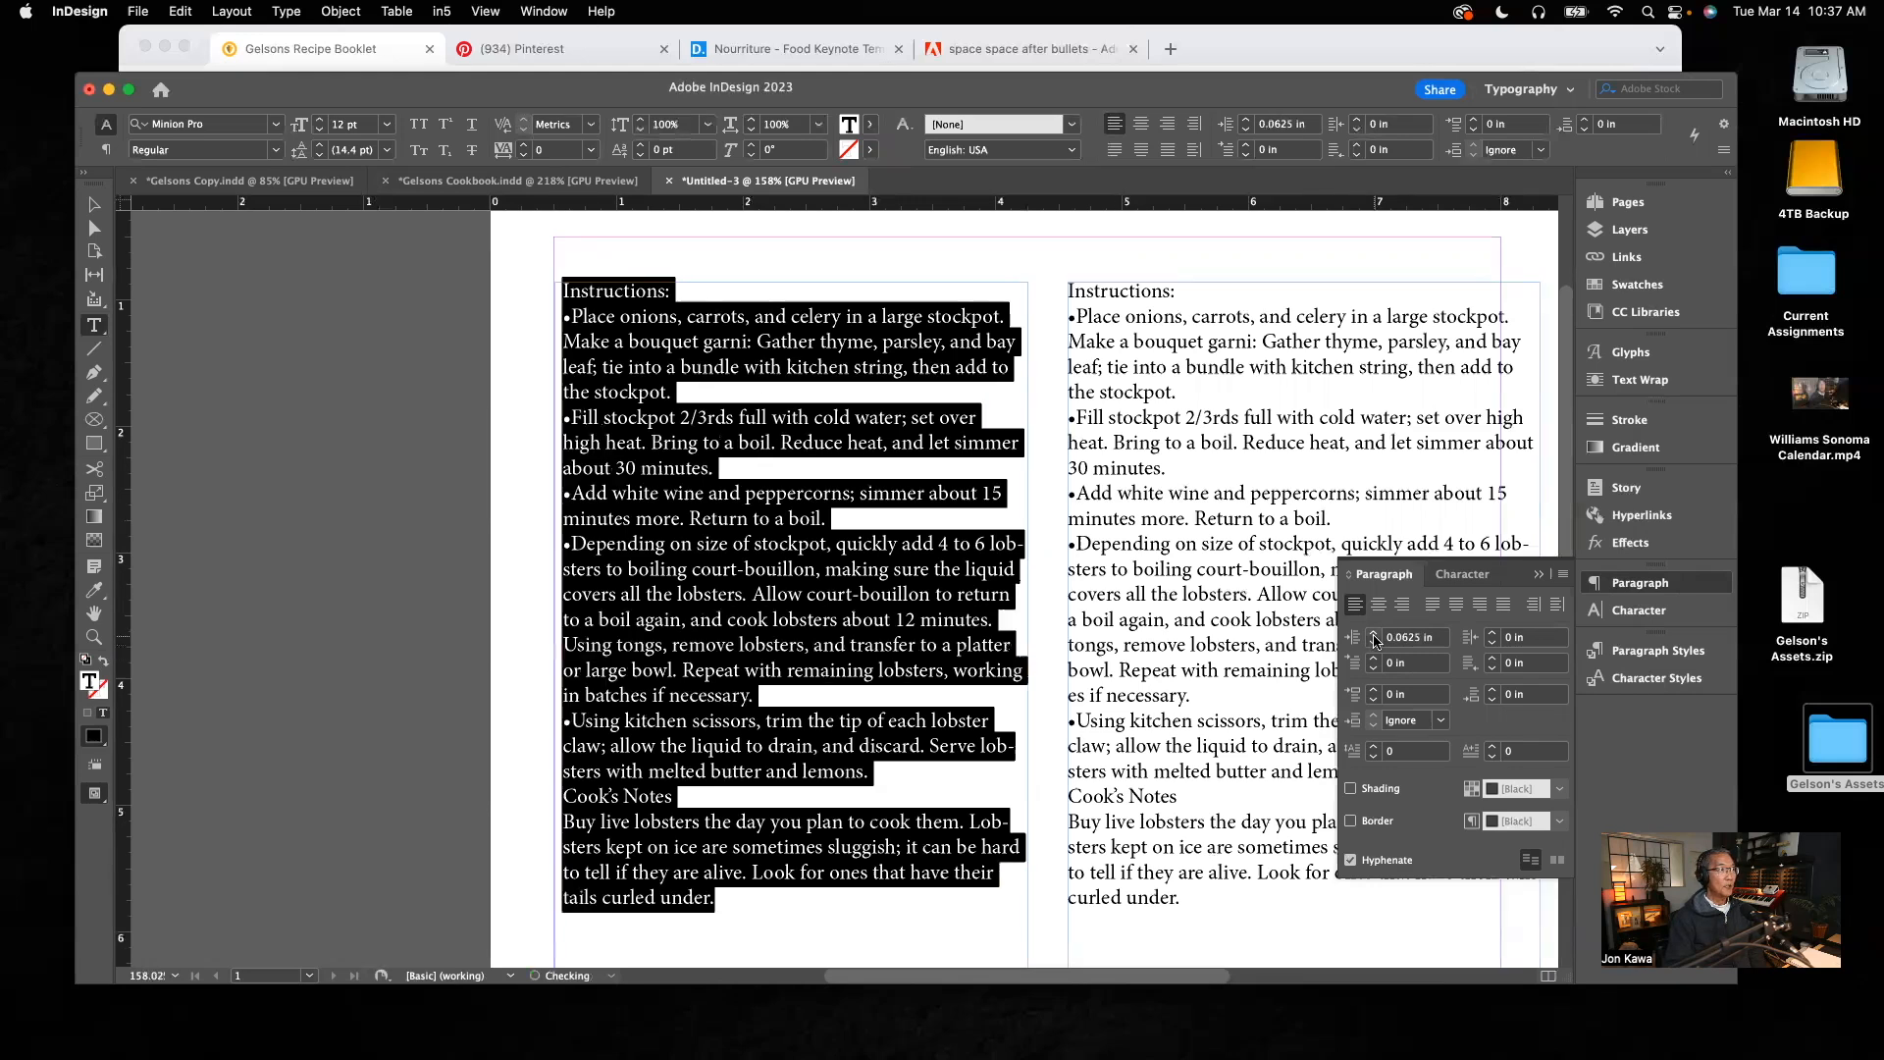
left_click(1375, 636)
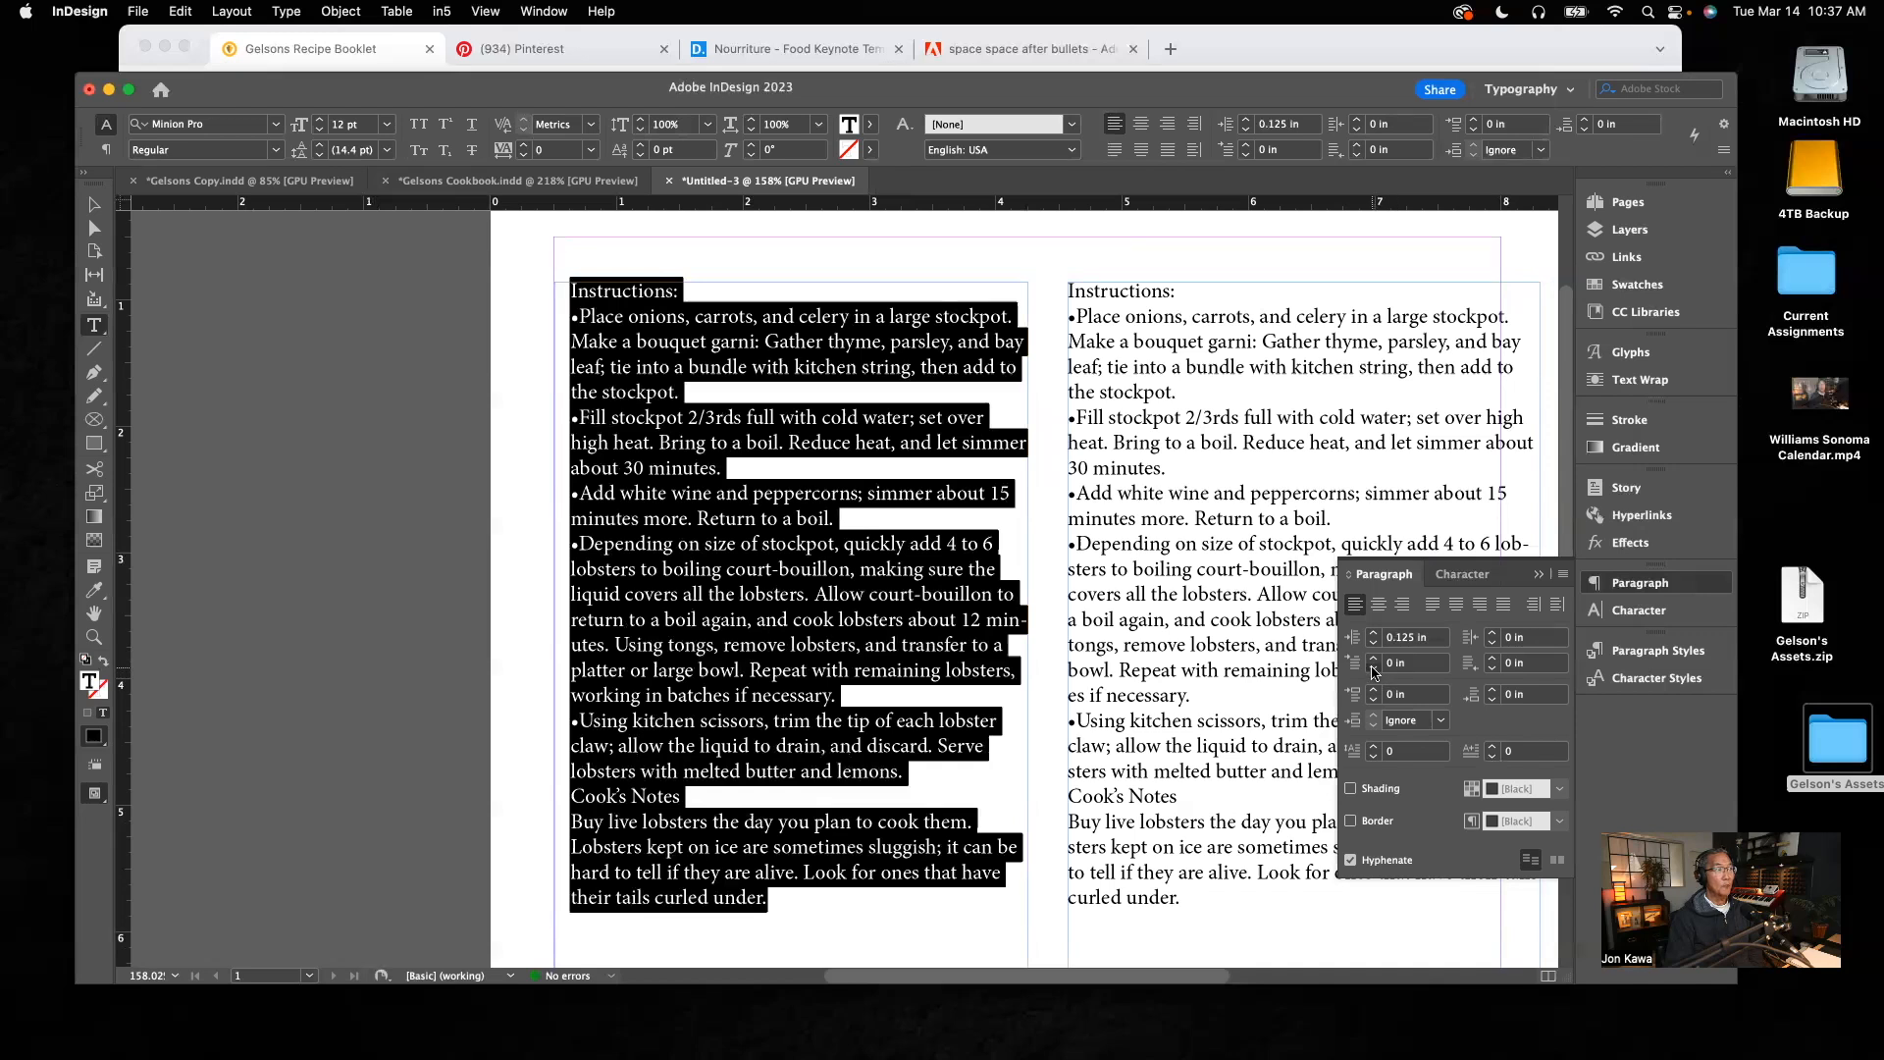
left_click(1374, 670)
left_click(1374, 669)
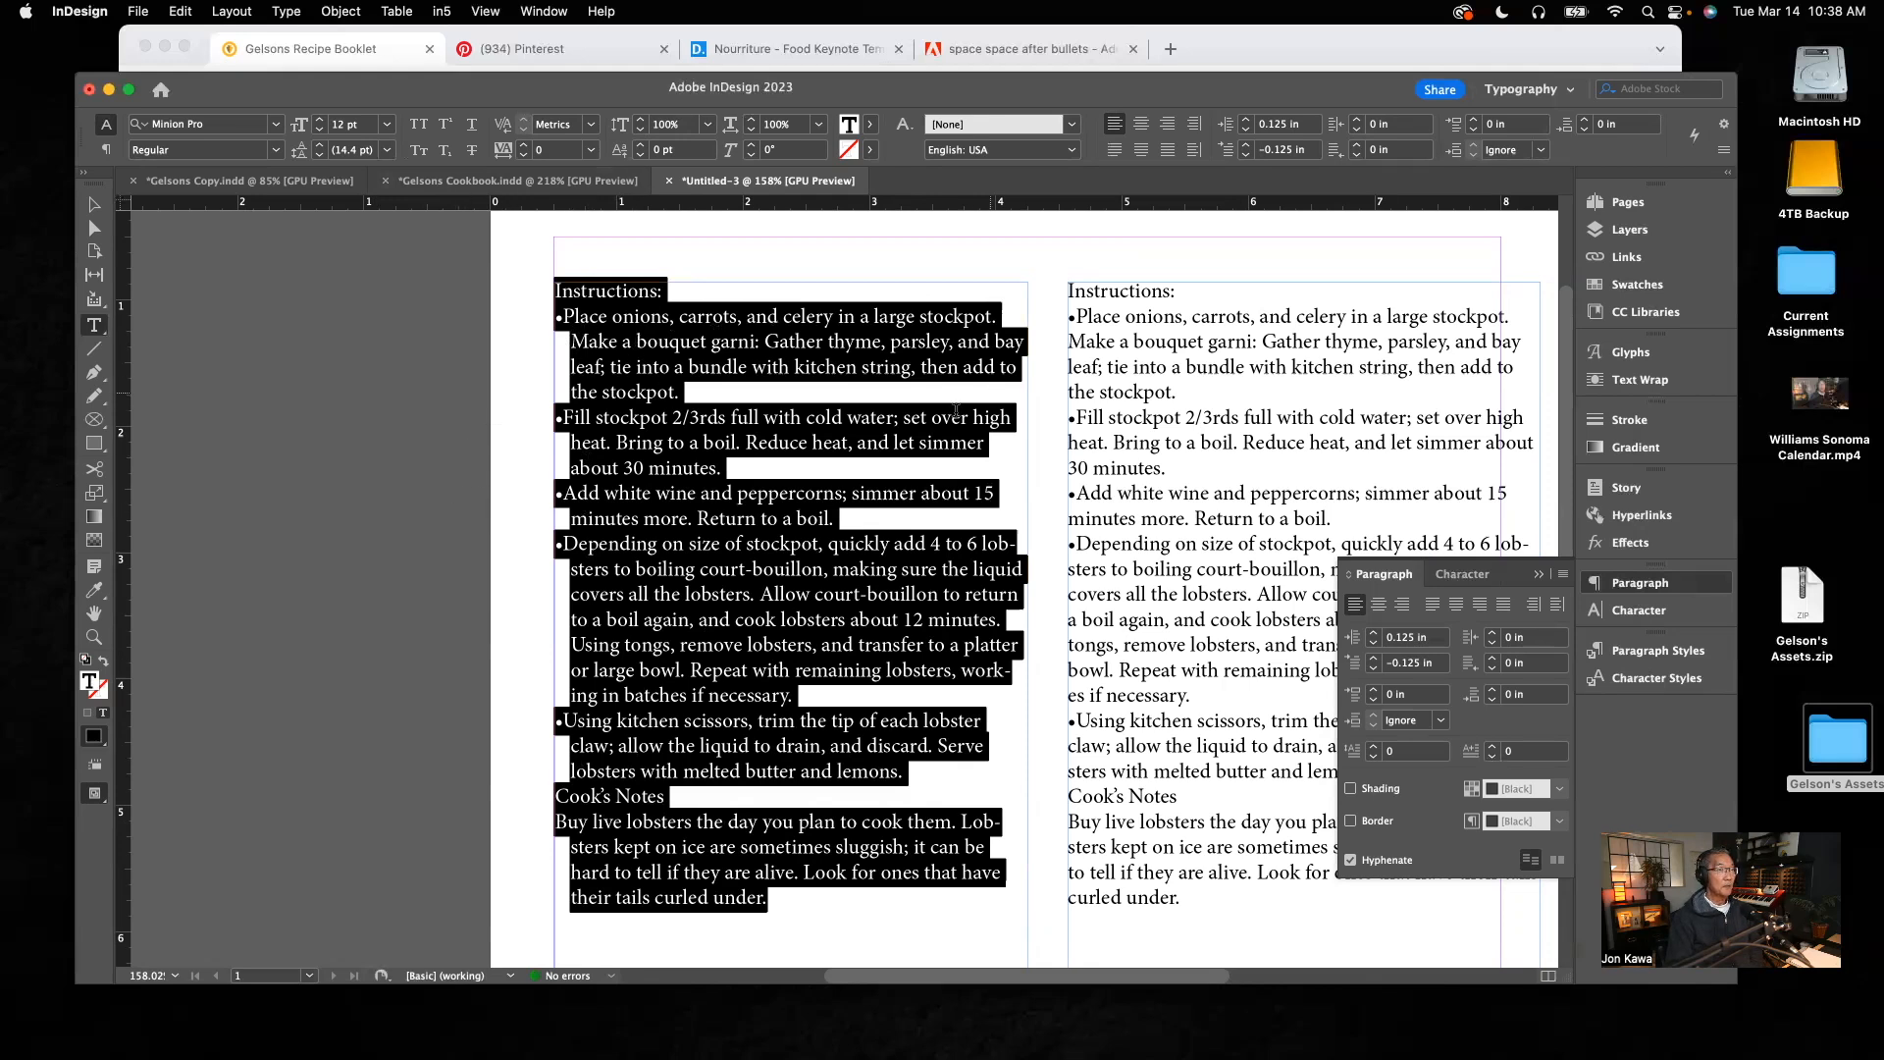
left_click(526, 323)
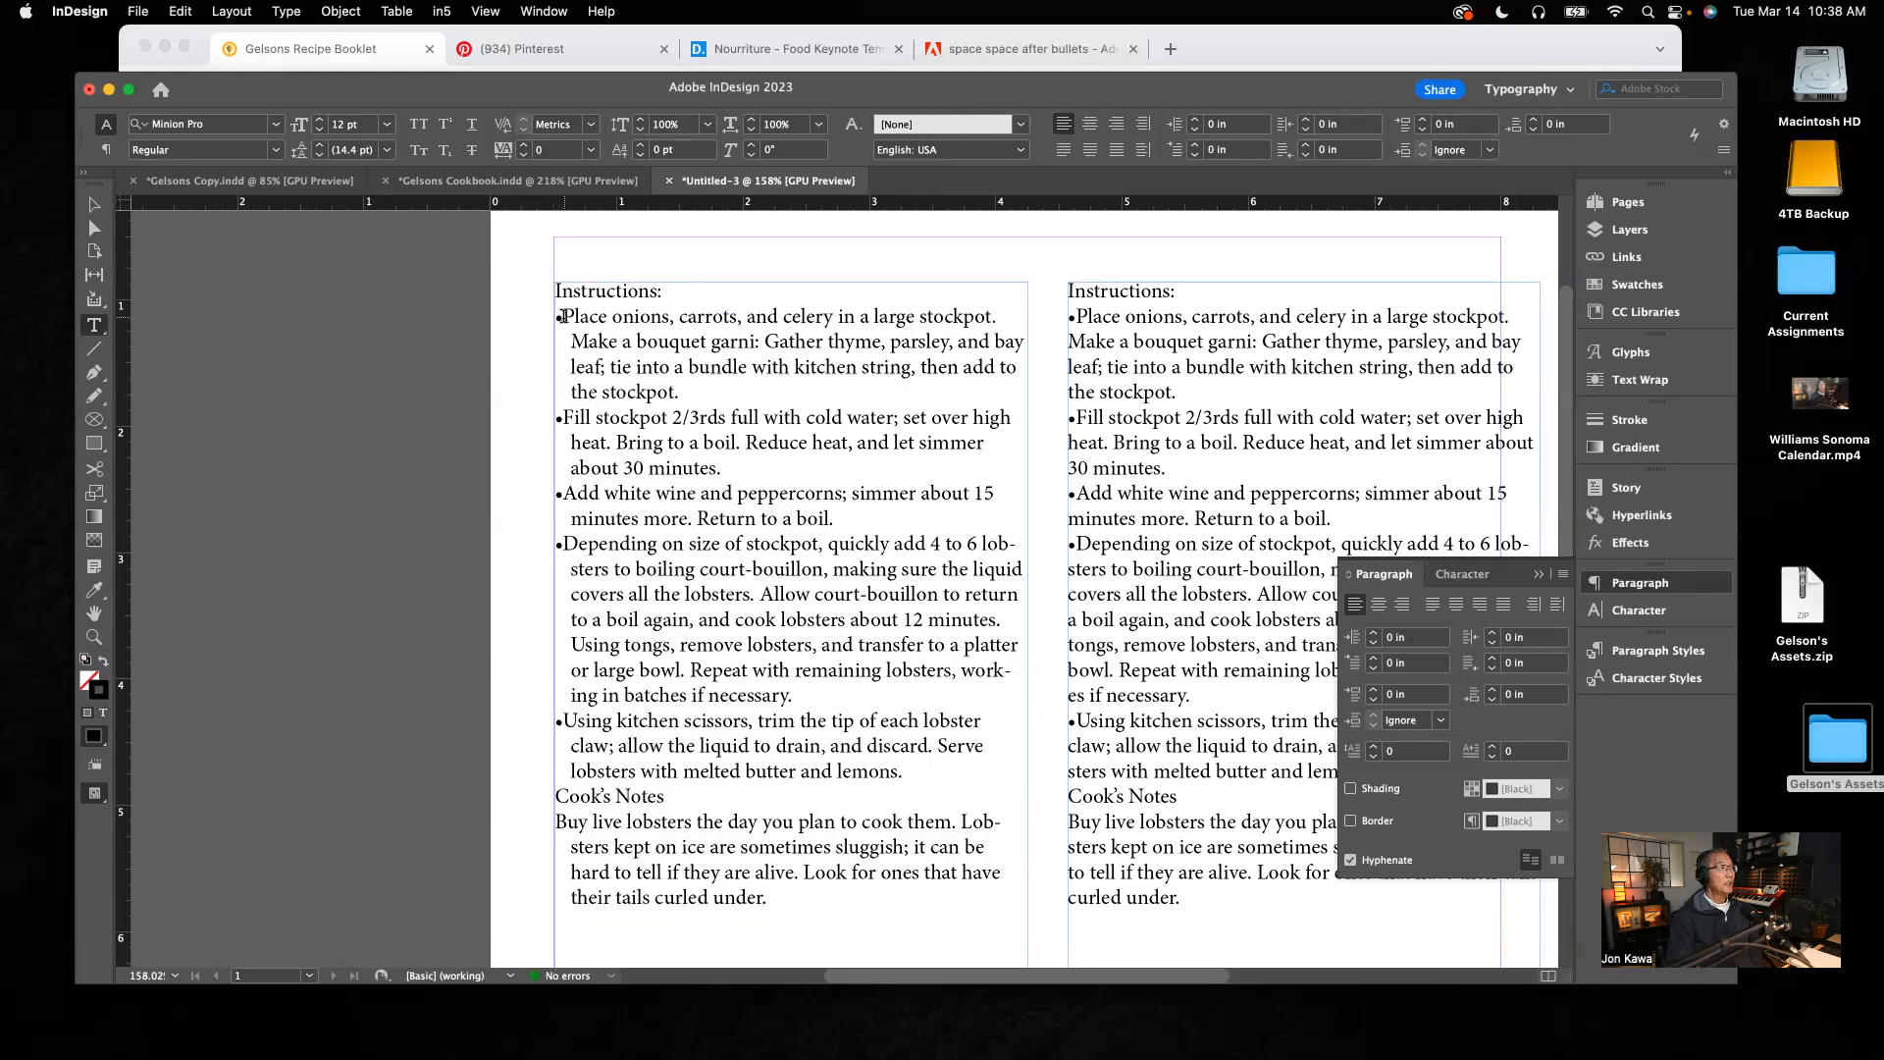
Step: Insert a tab after each of the five bullets in the left frame's instructions
left_click(562, 317)
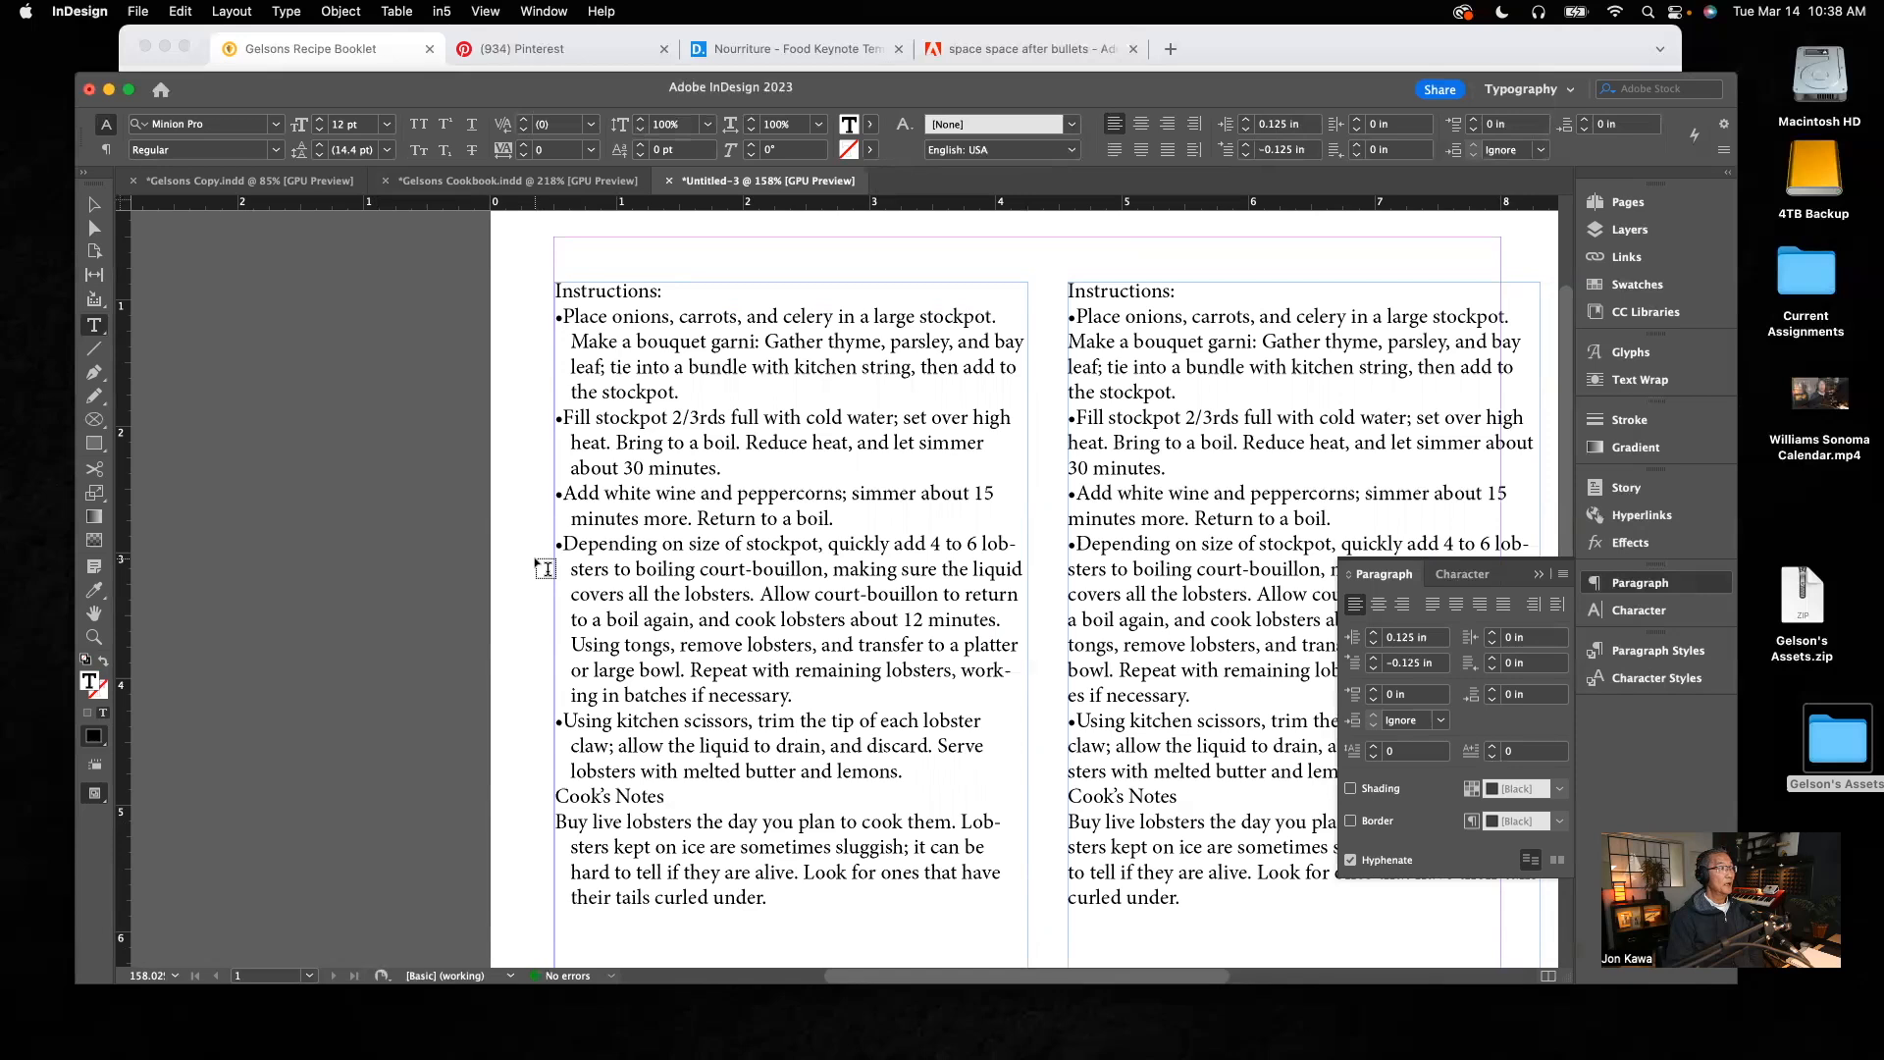
key("Tab")
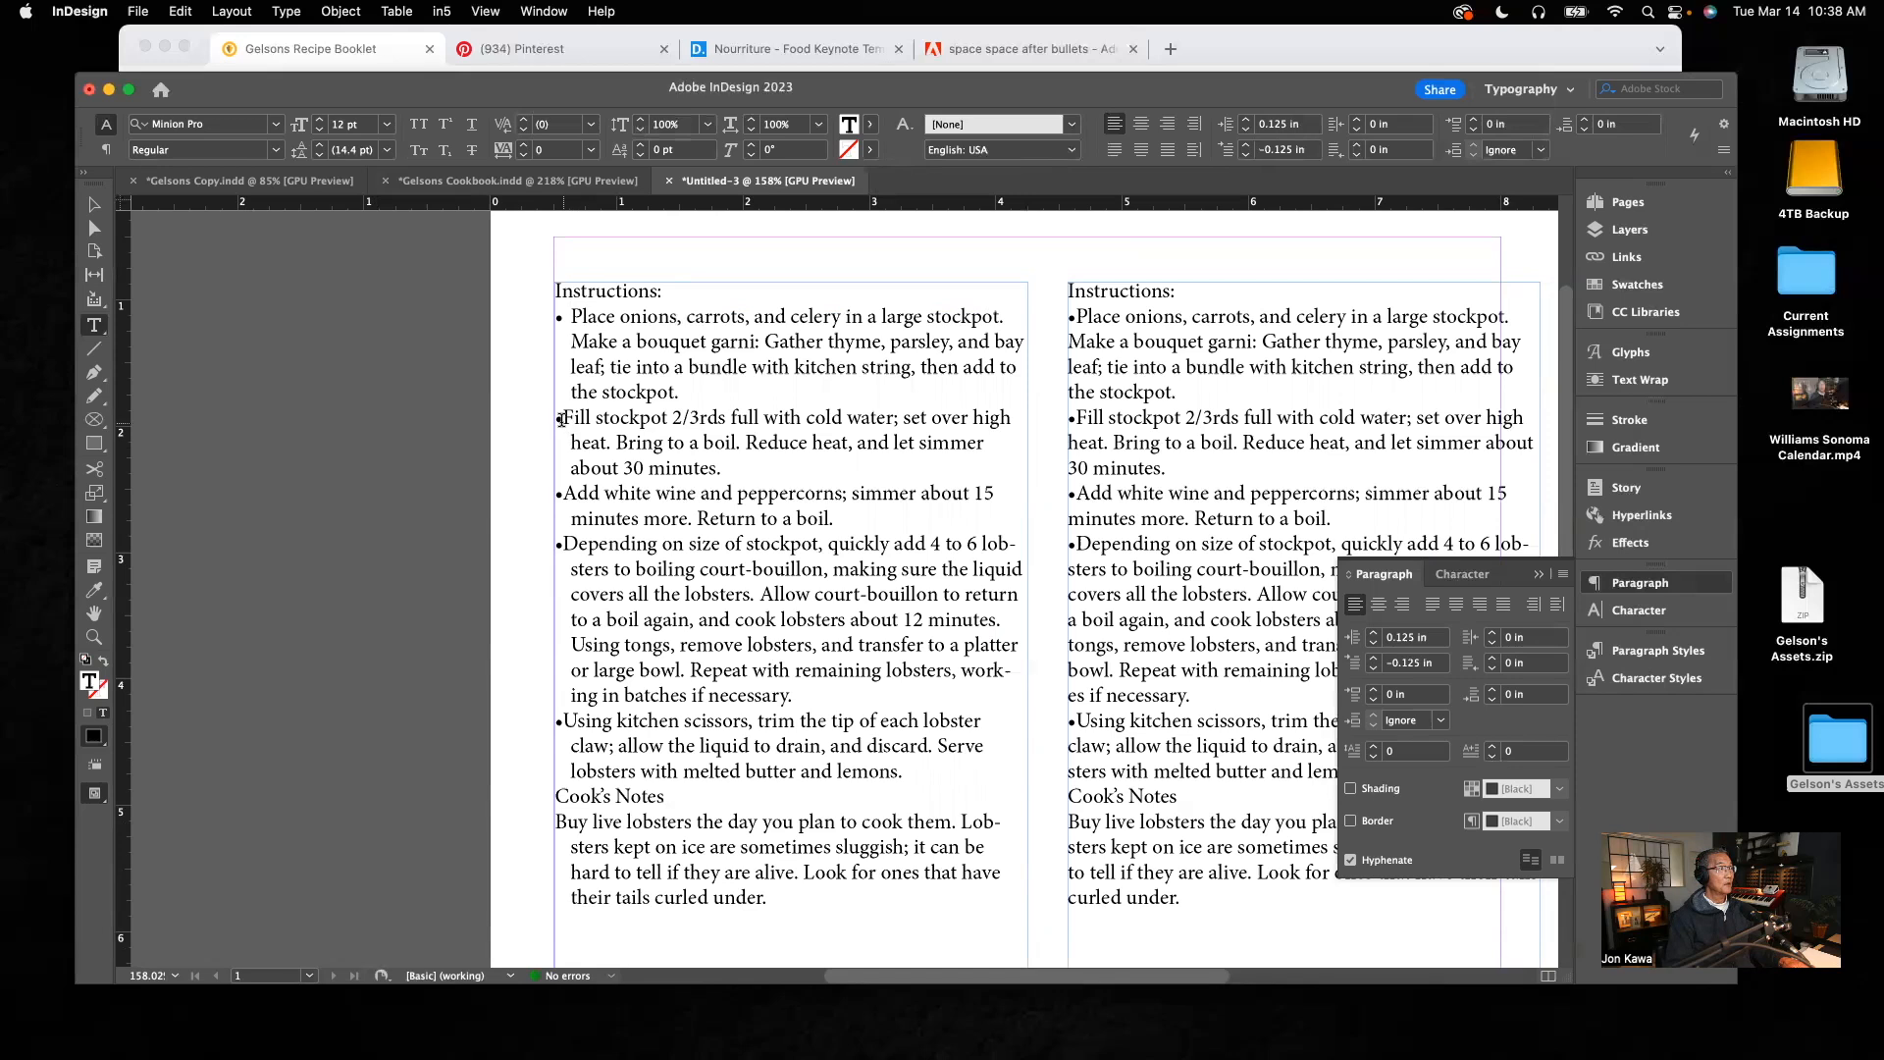
key("Tab")
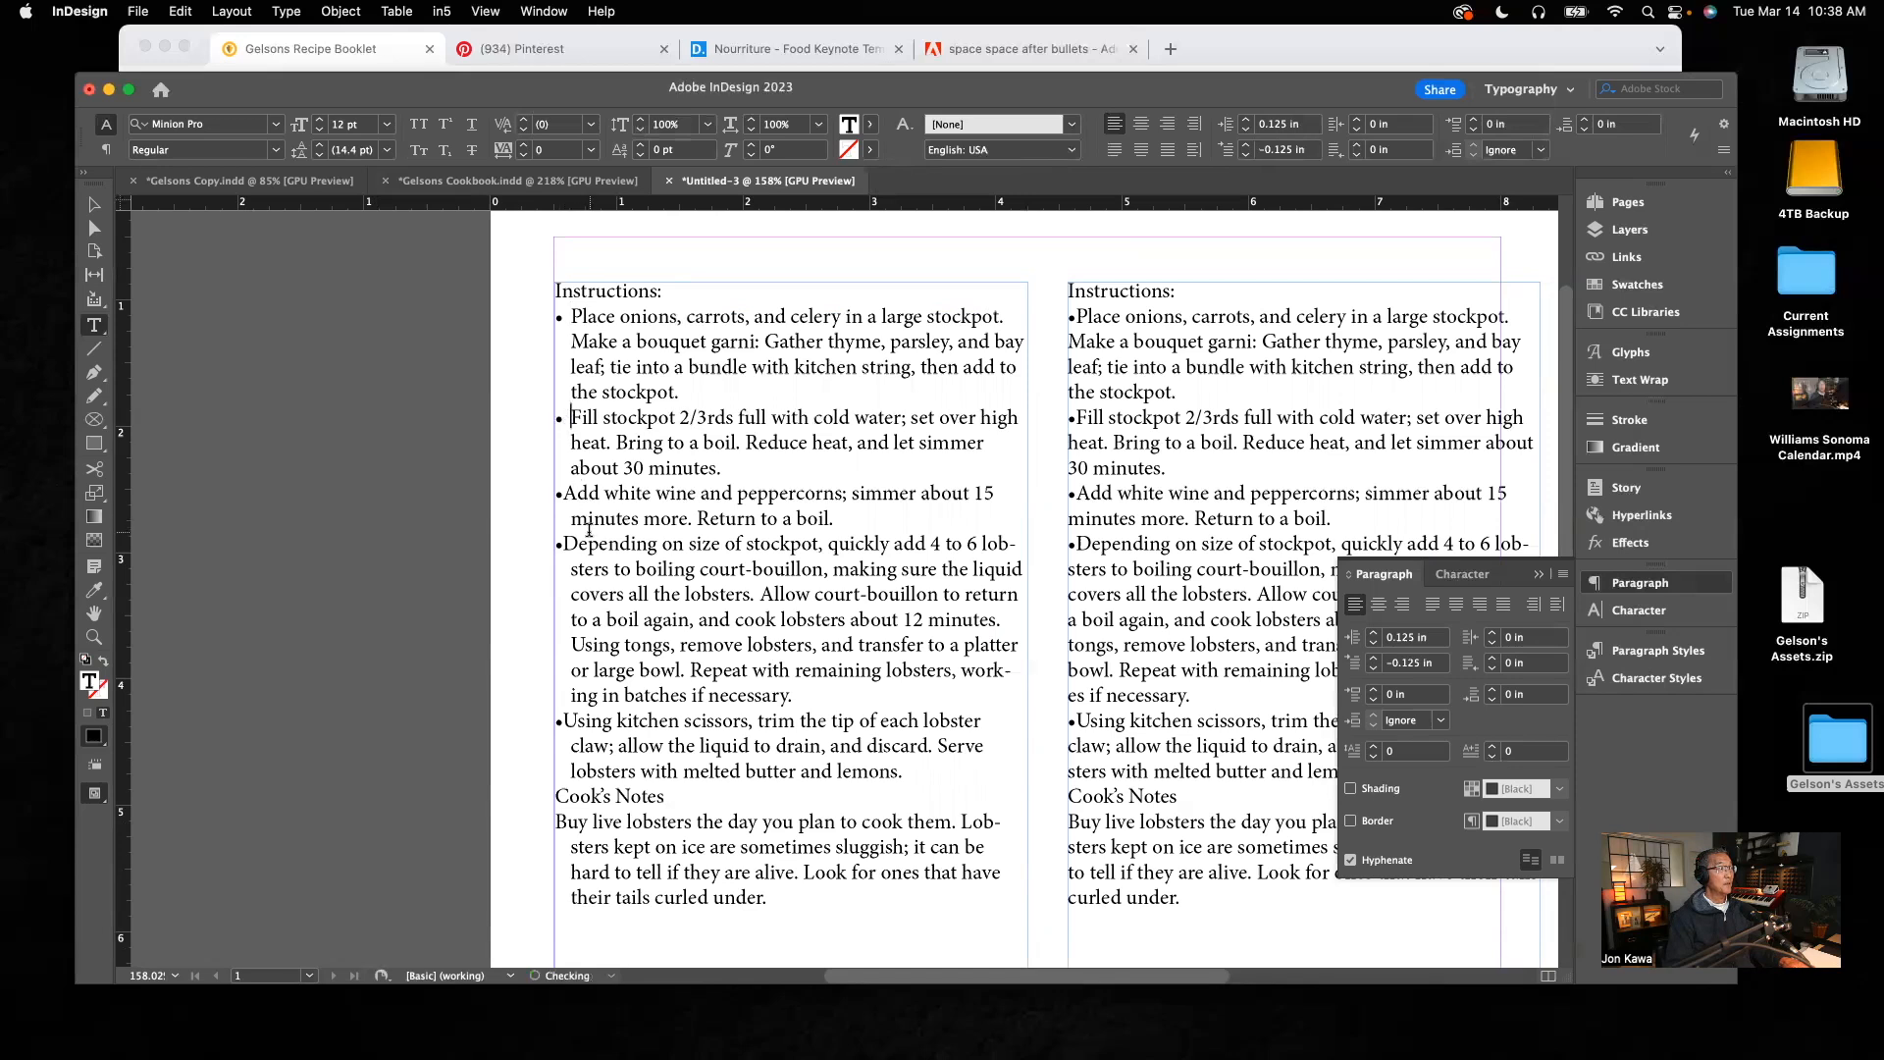
key("Tab")
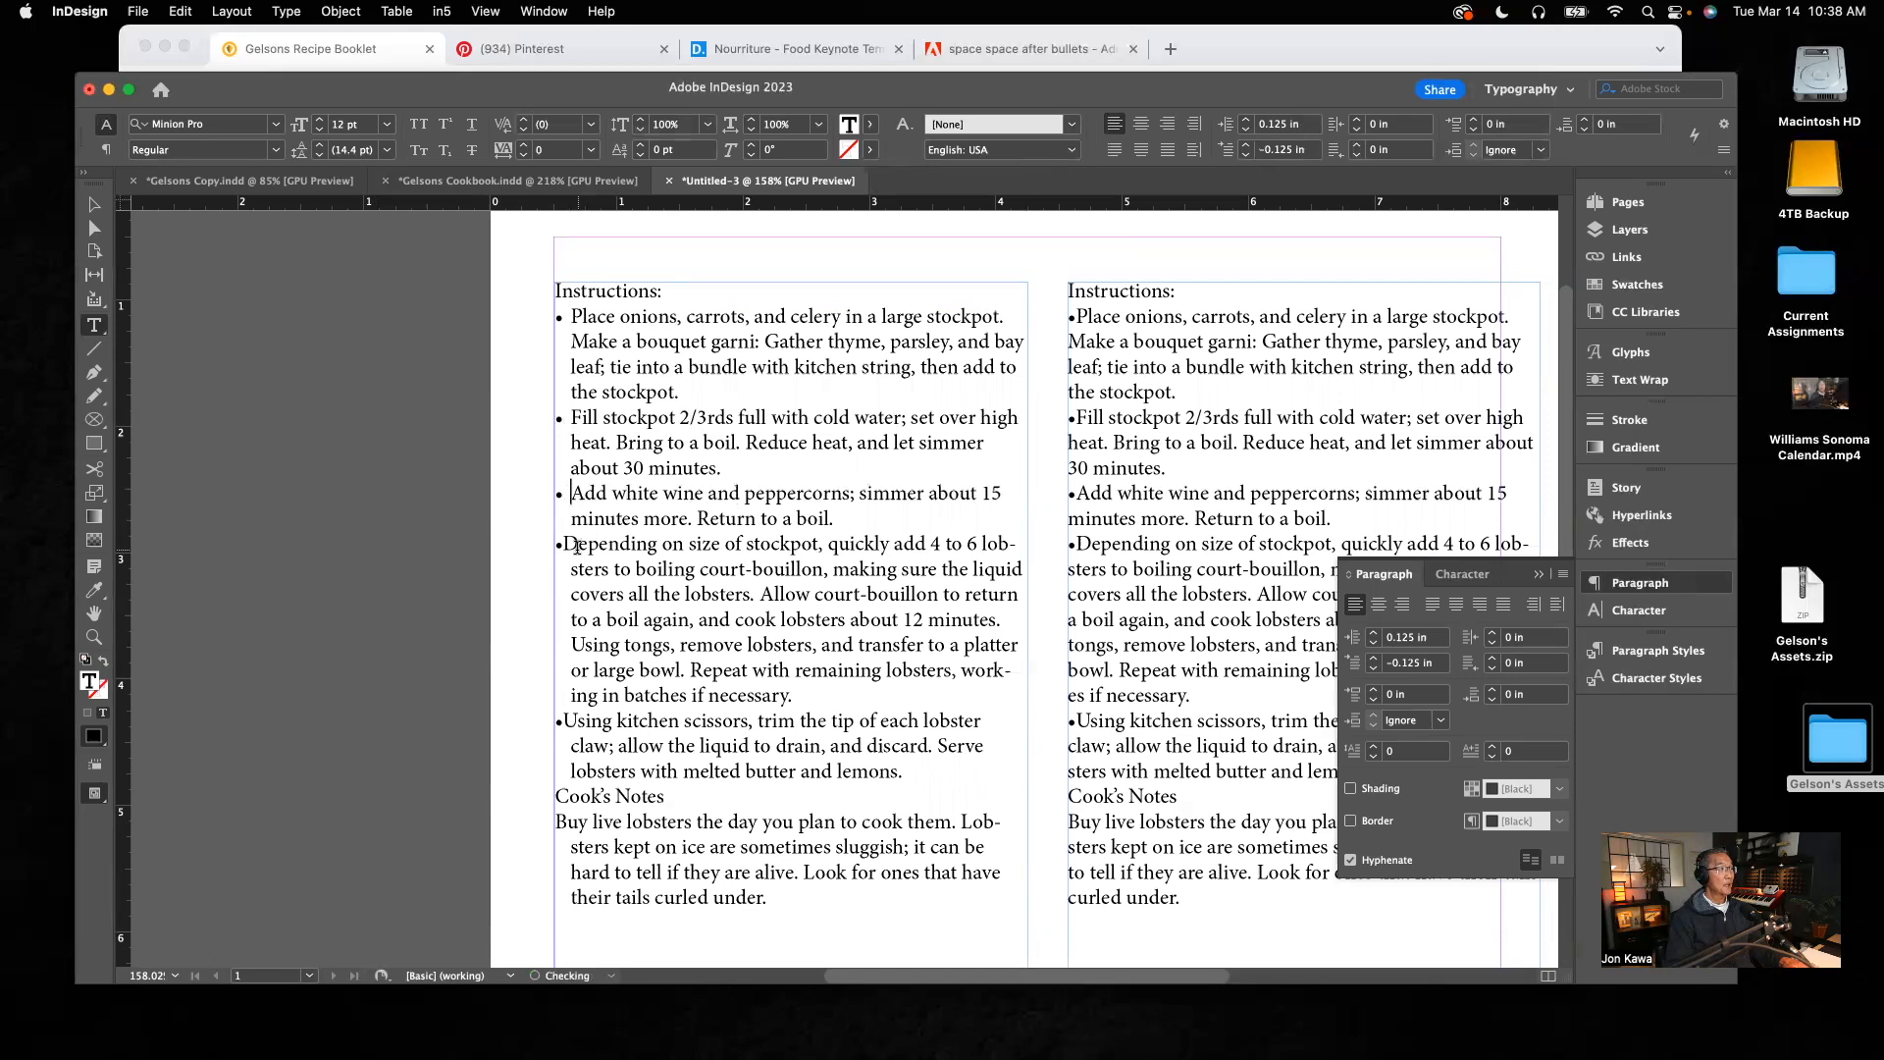
left_click(560, 544)
key("Tab")
left_click(565, 726)
key("Tab")
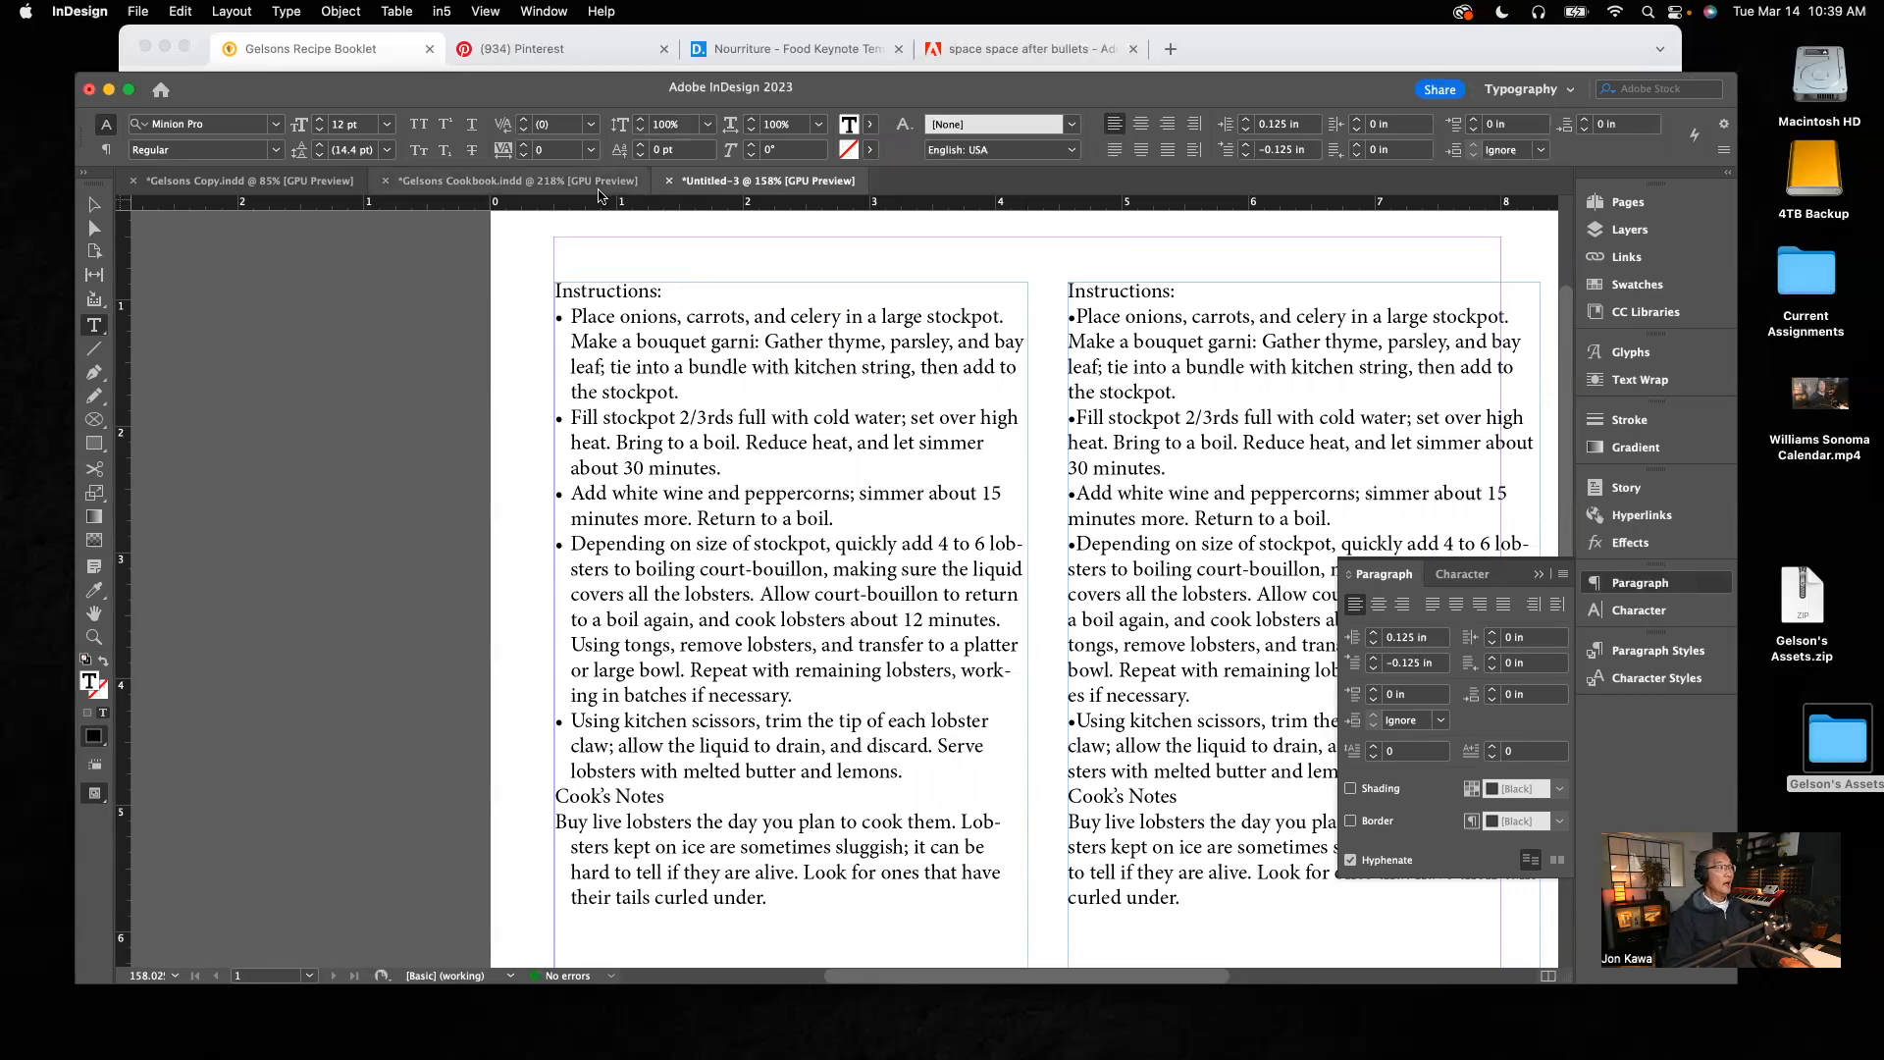
Step: Insert a tab before the Instructions heading, the Cook's Notes heading and the Cook's Notes paragraph in the left frame
left_click(556, 289)
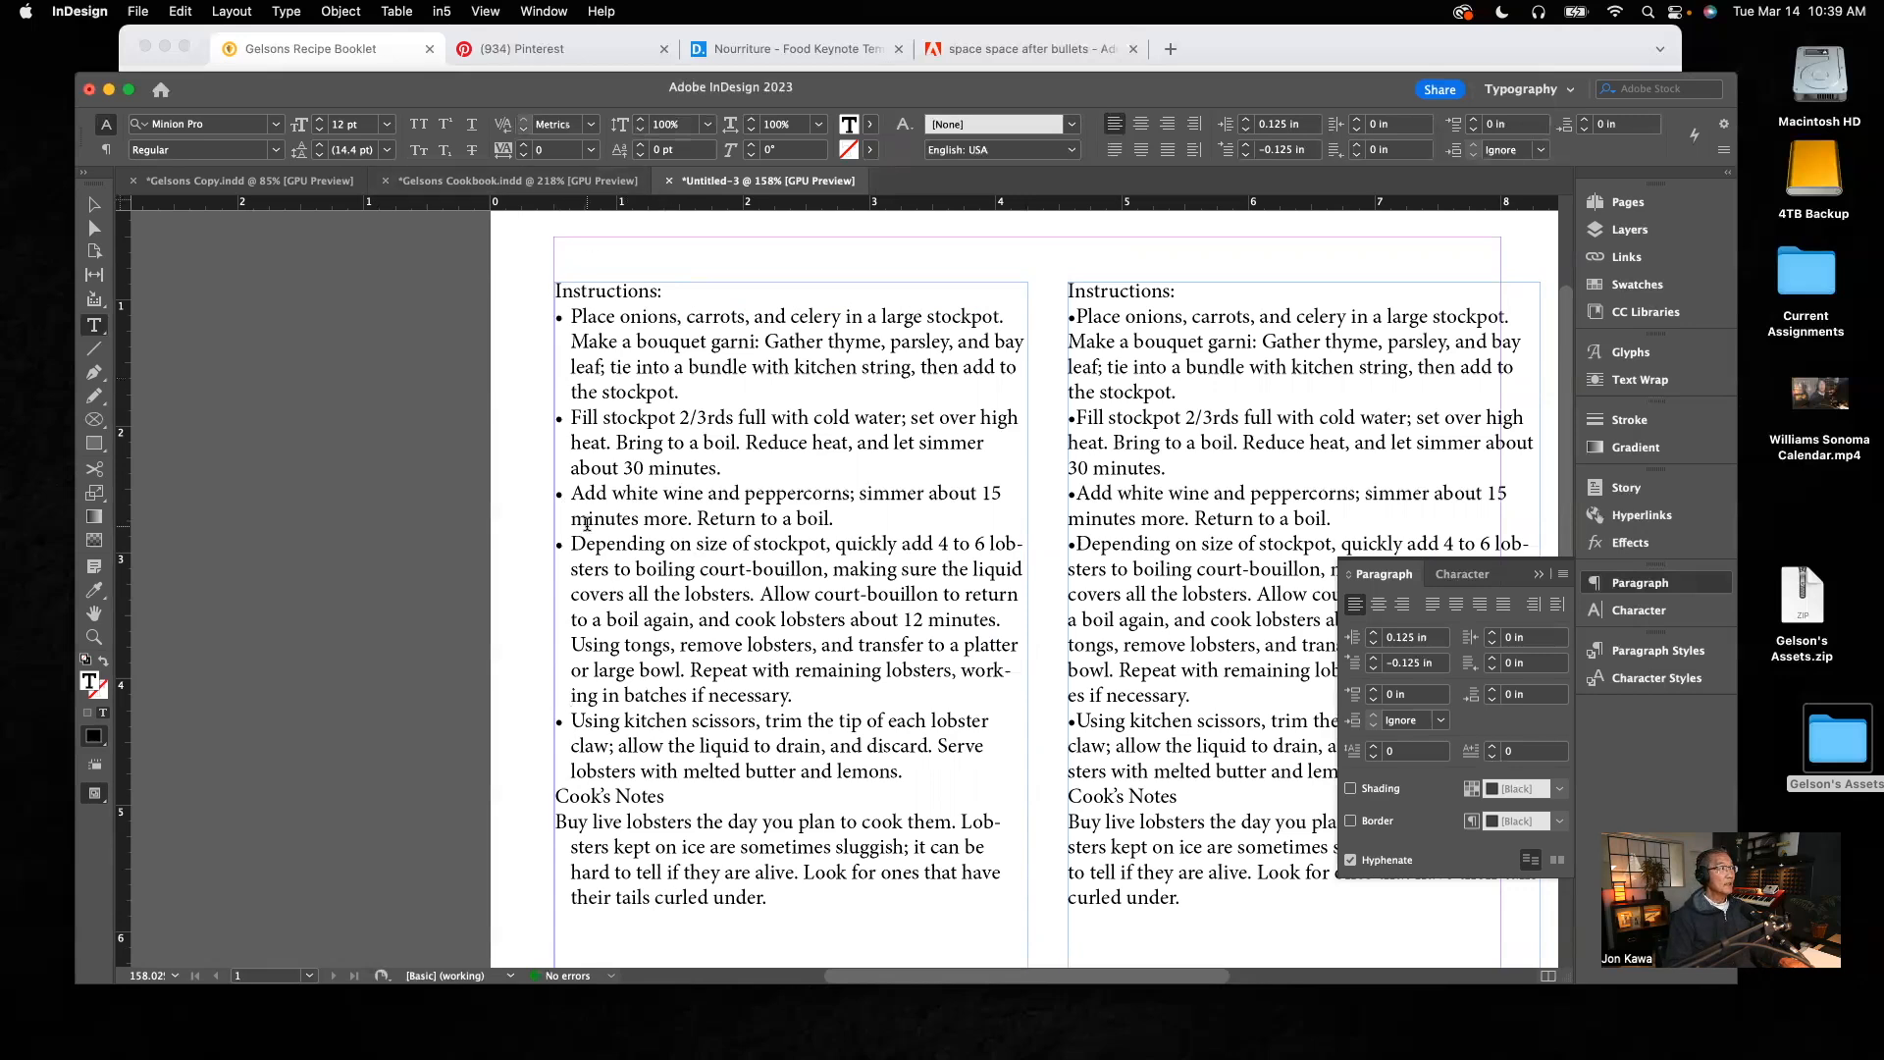
key("Tab")
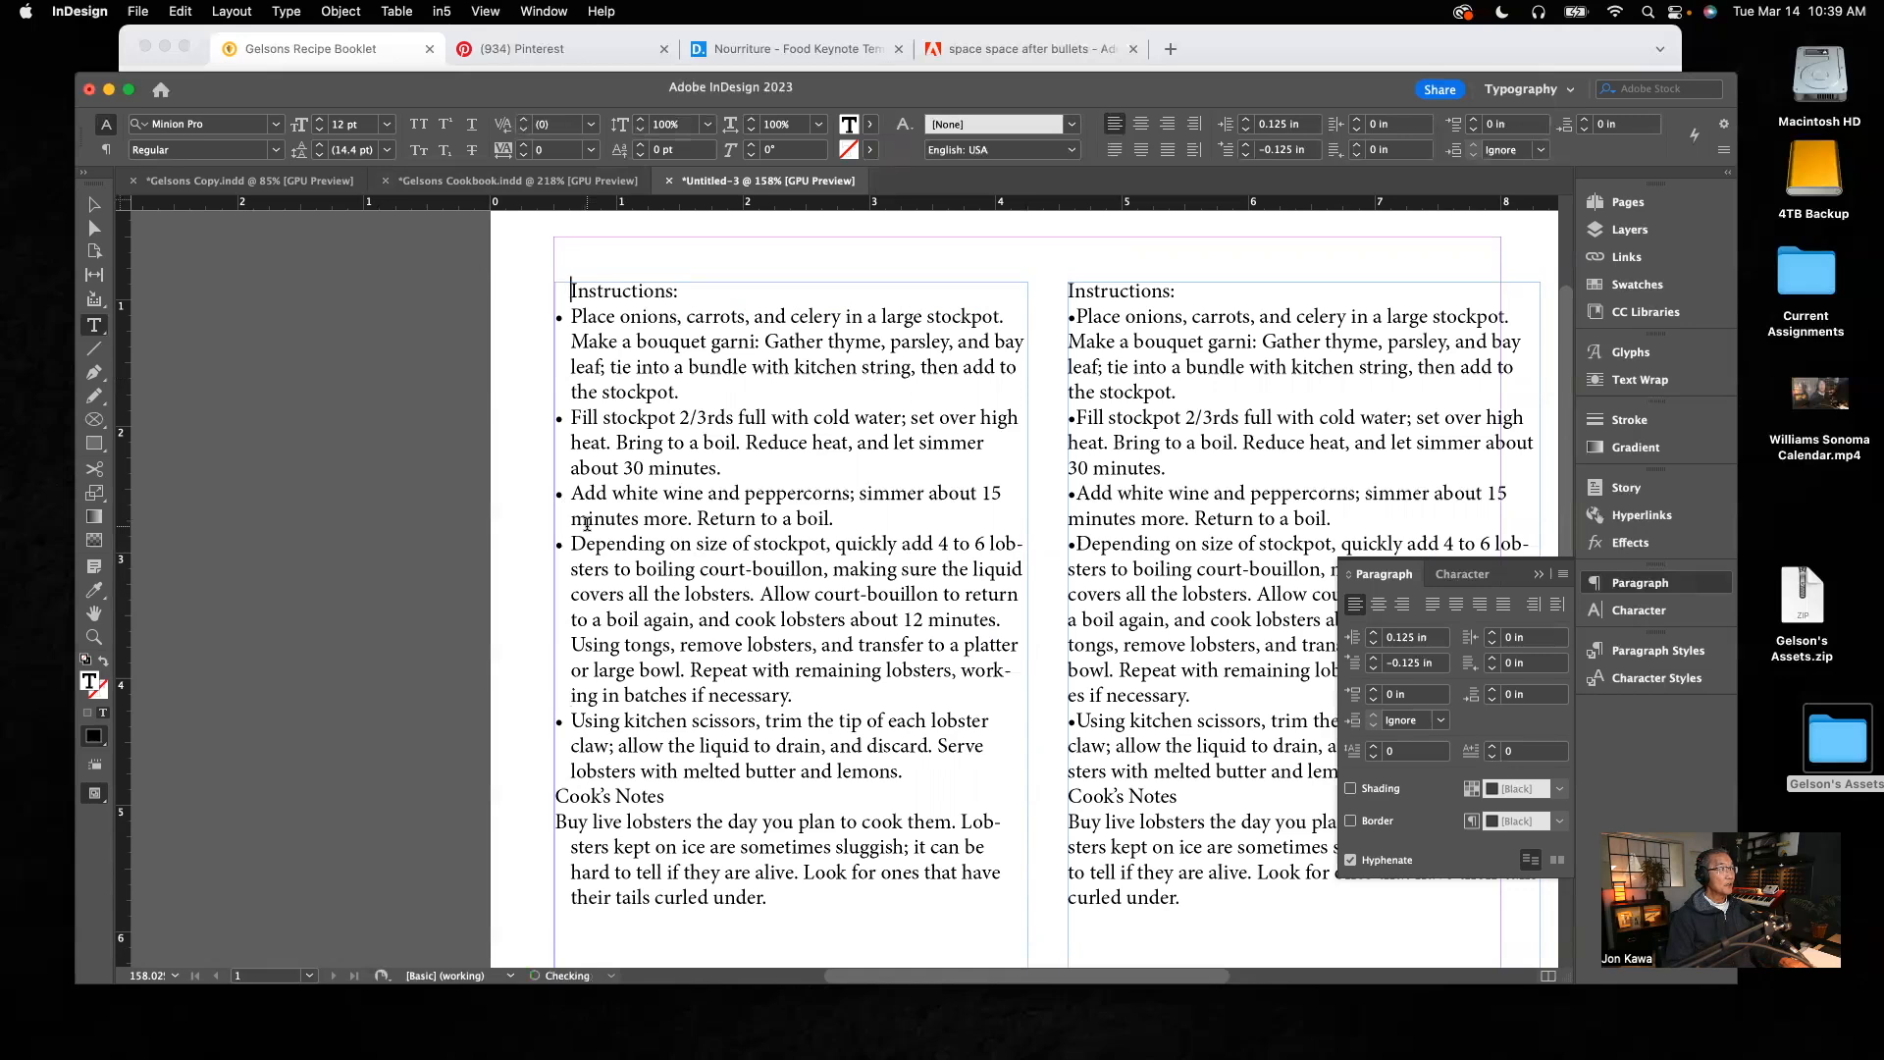
left_click(556, 797)
key("Tab")
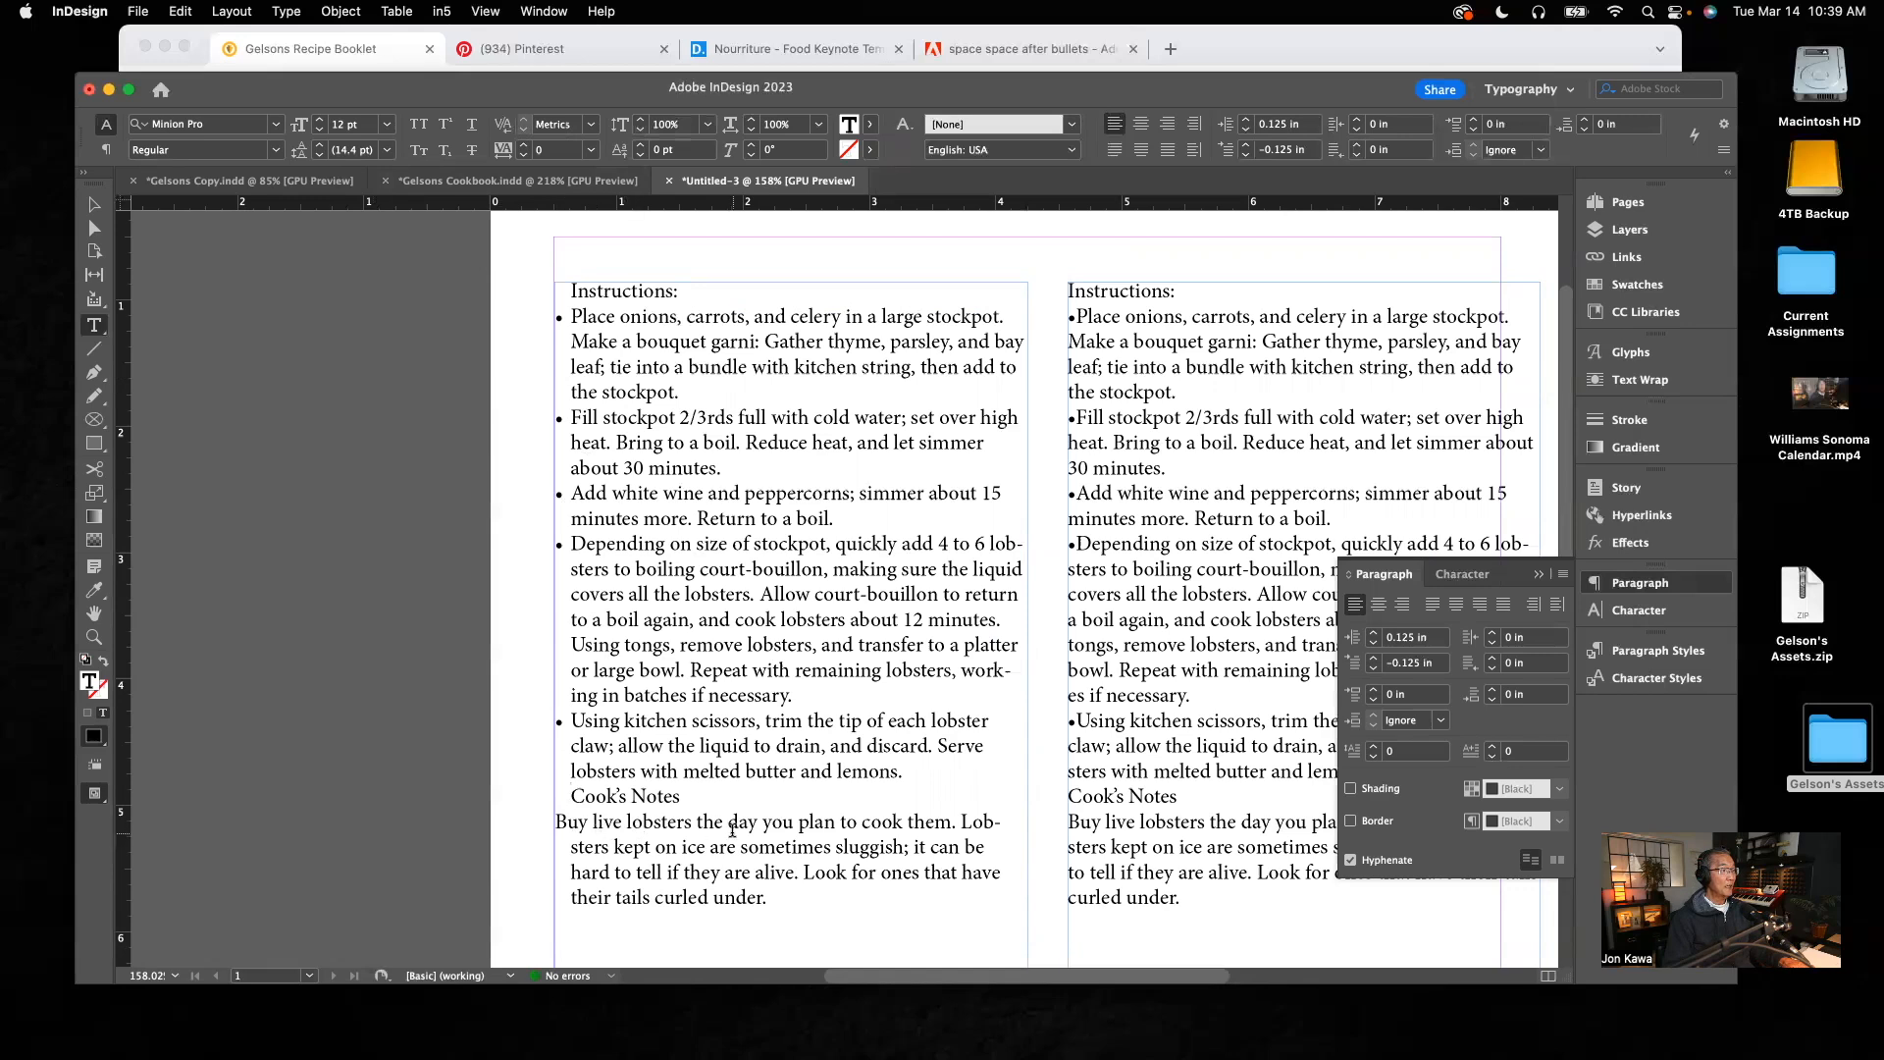
left_click(556, 822)
key("Tab")
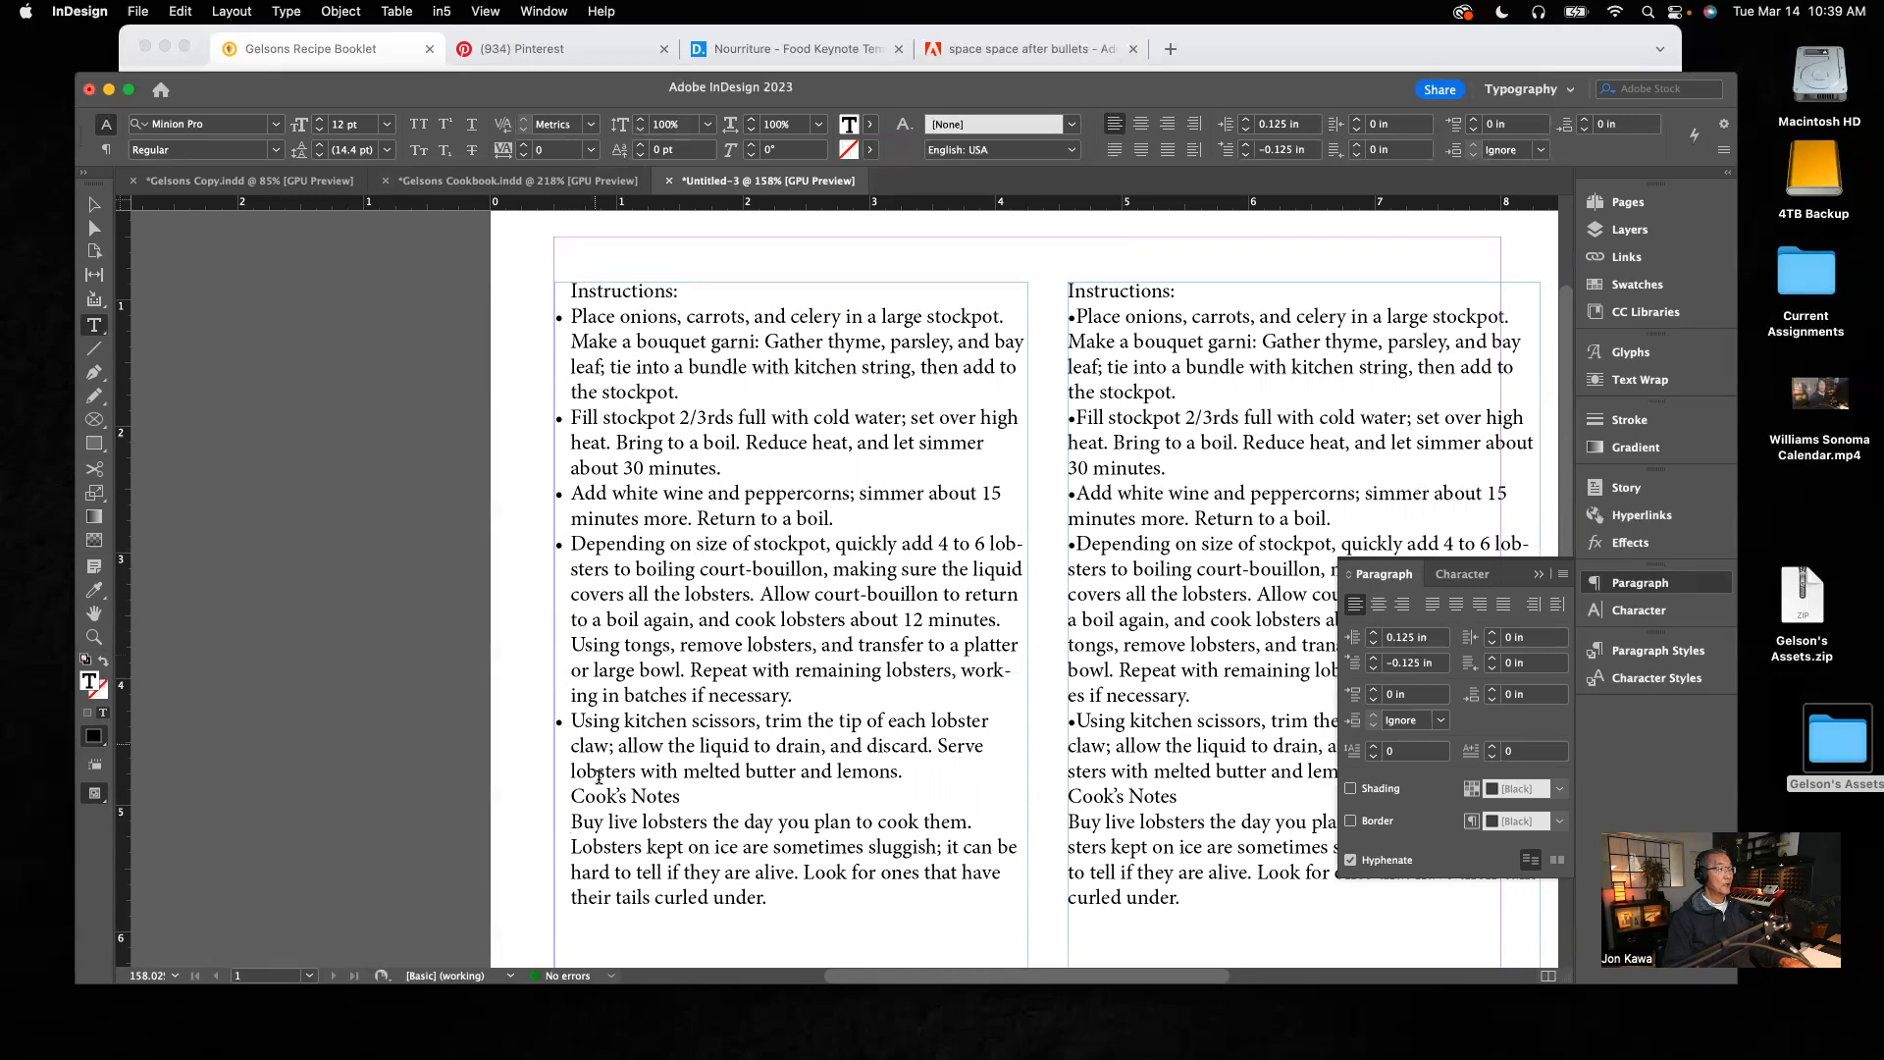
Step: Add a blank line above Cook's Notes in the left frame, and preview the page without frame edges and guides
left_click(916, 782)
key("Return")
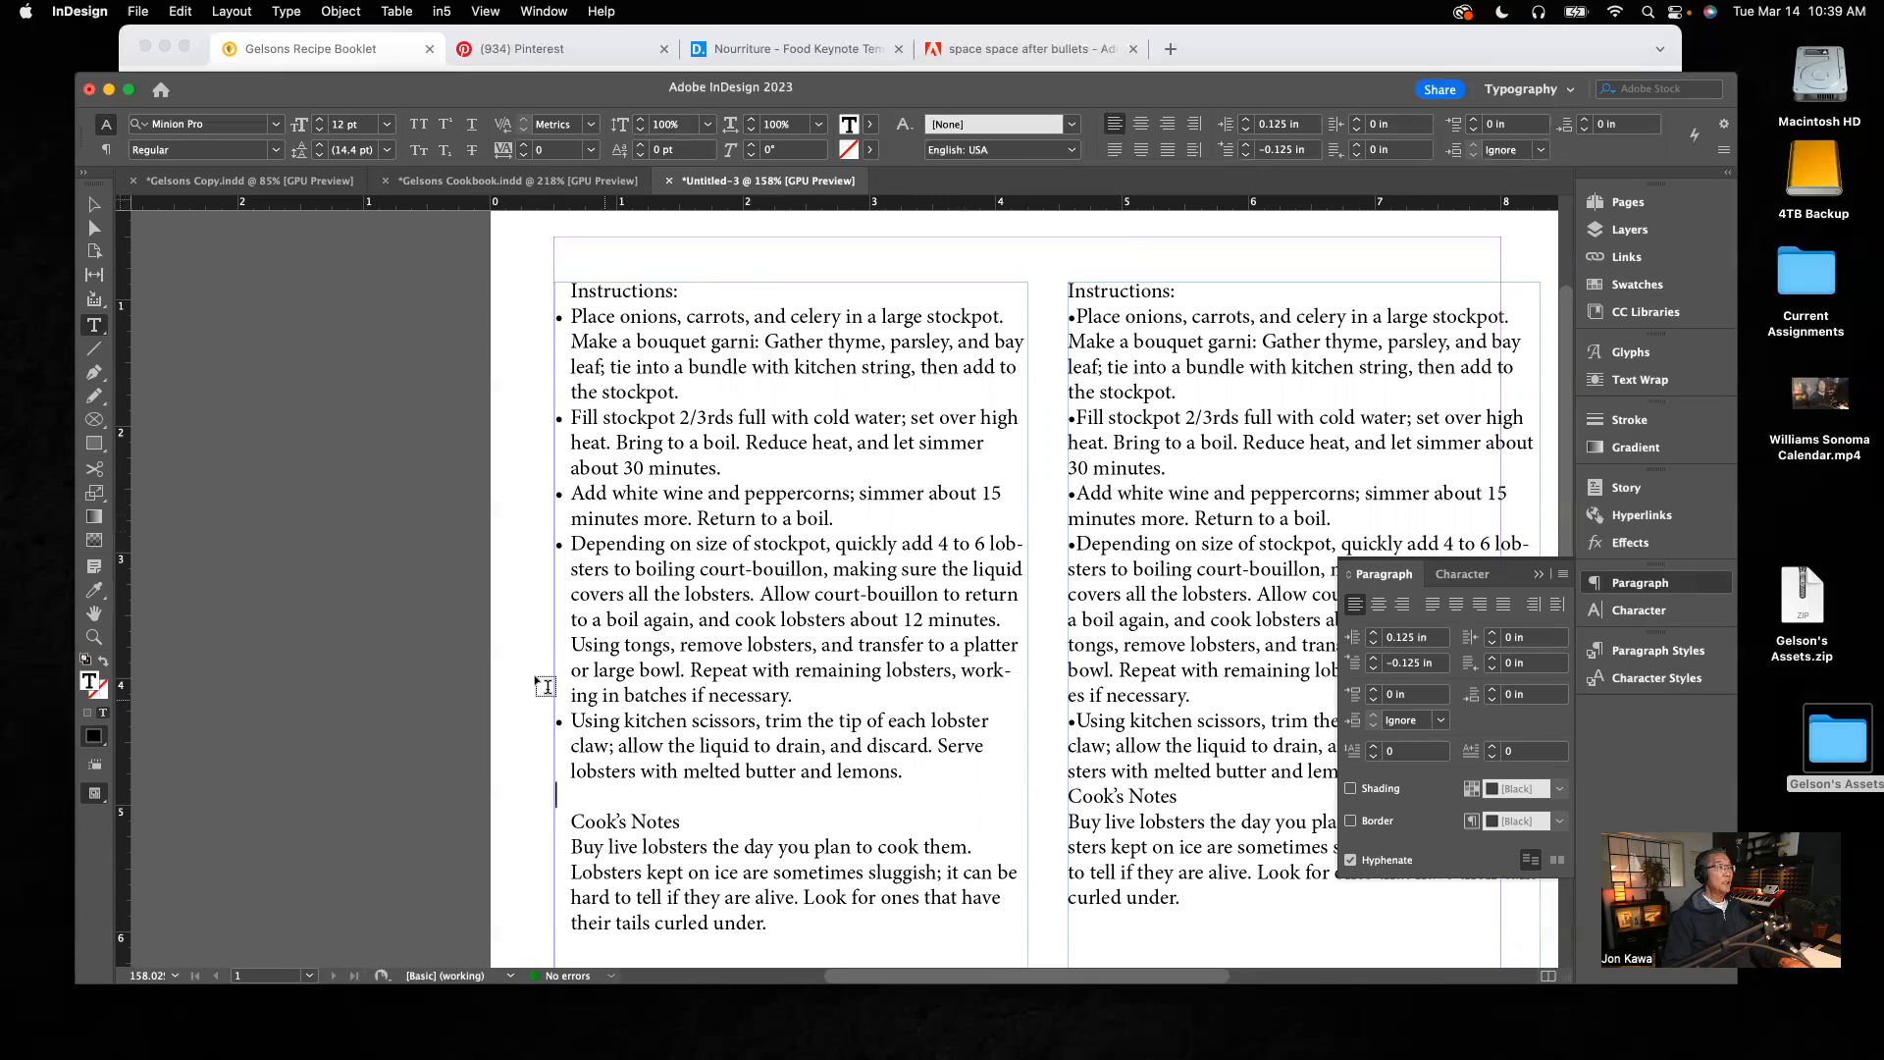
key("Escape")
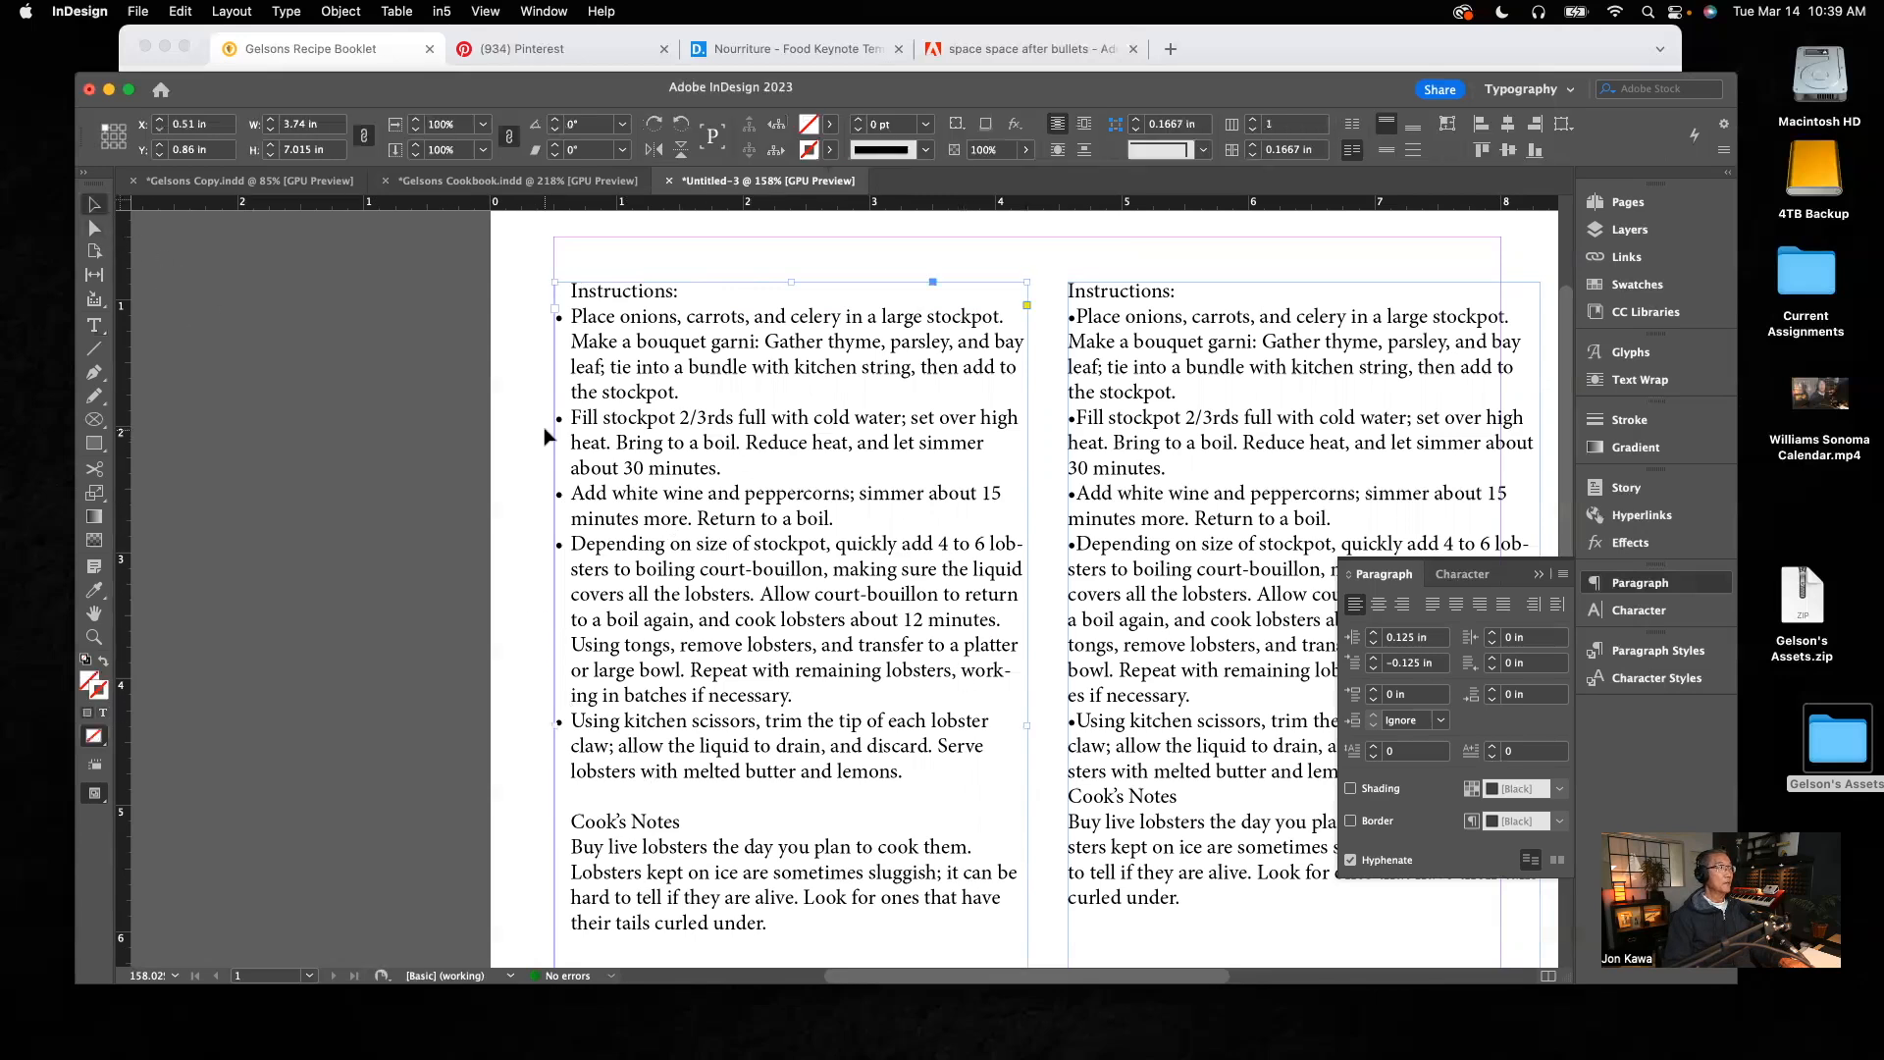
left_click(530, 429)
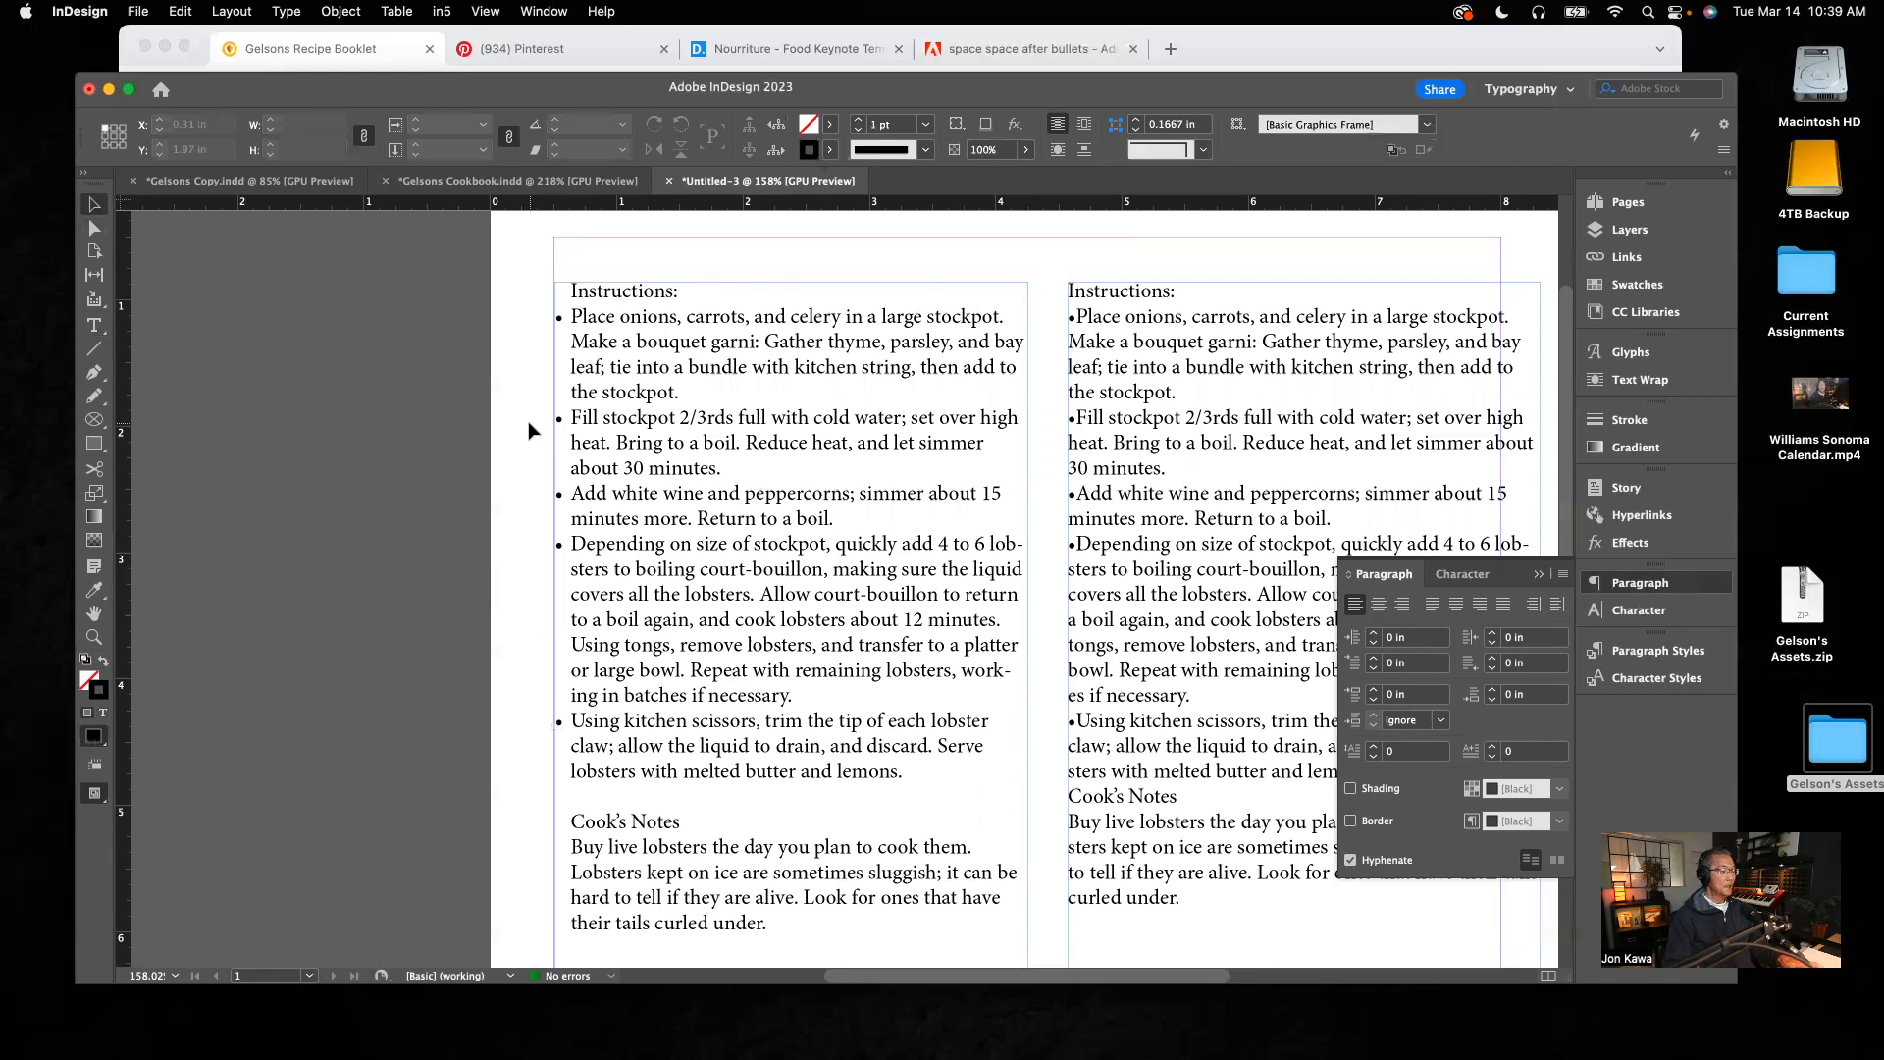
key("w")
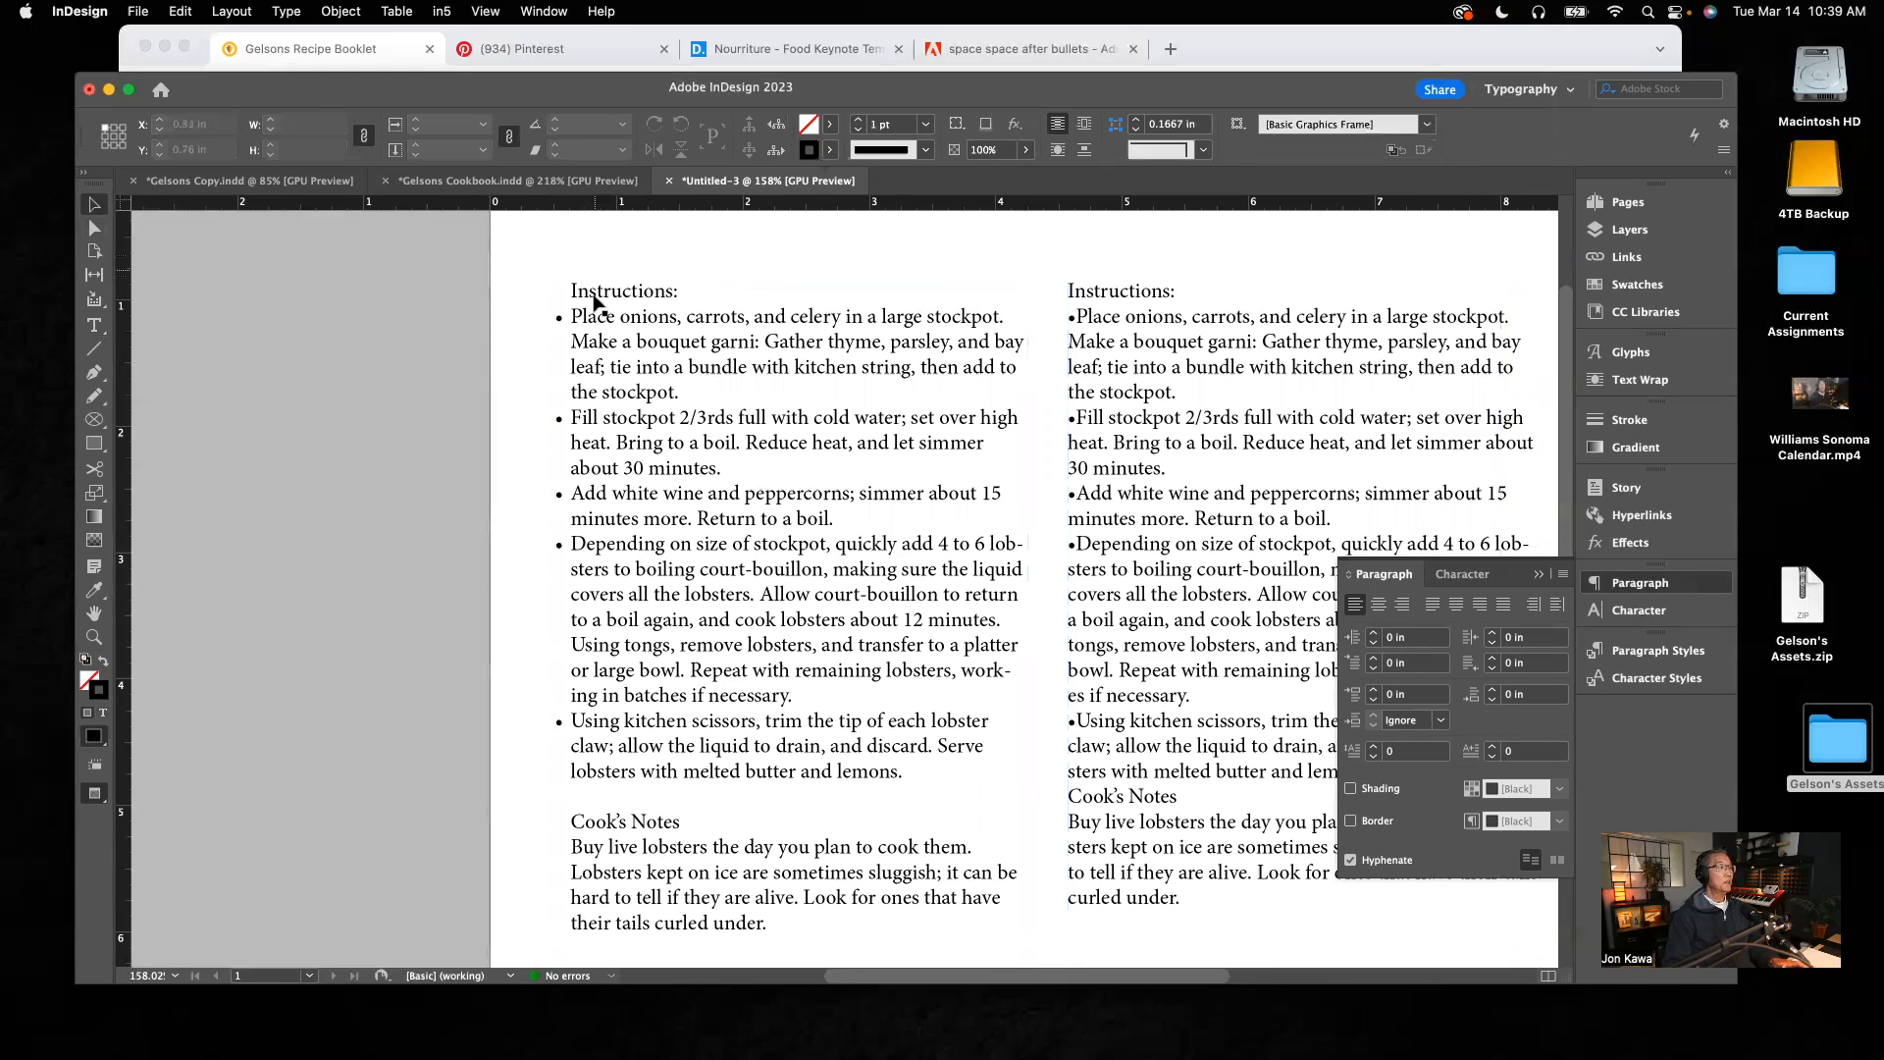
left_click(1538, 579)
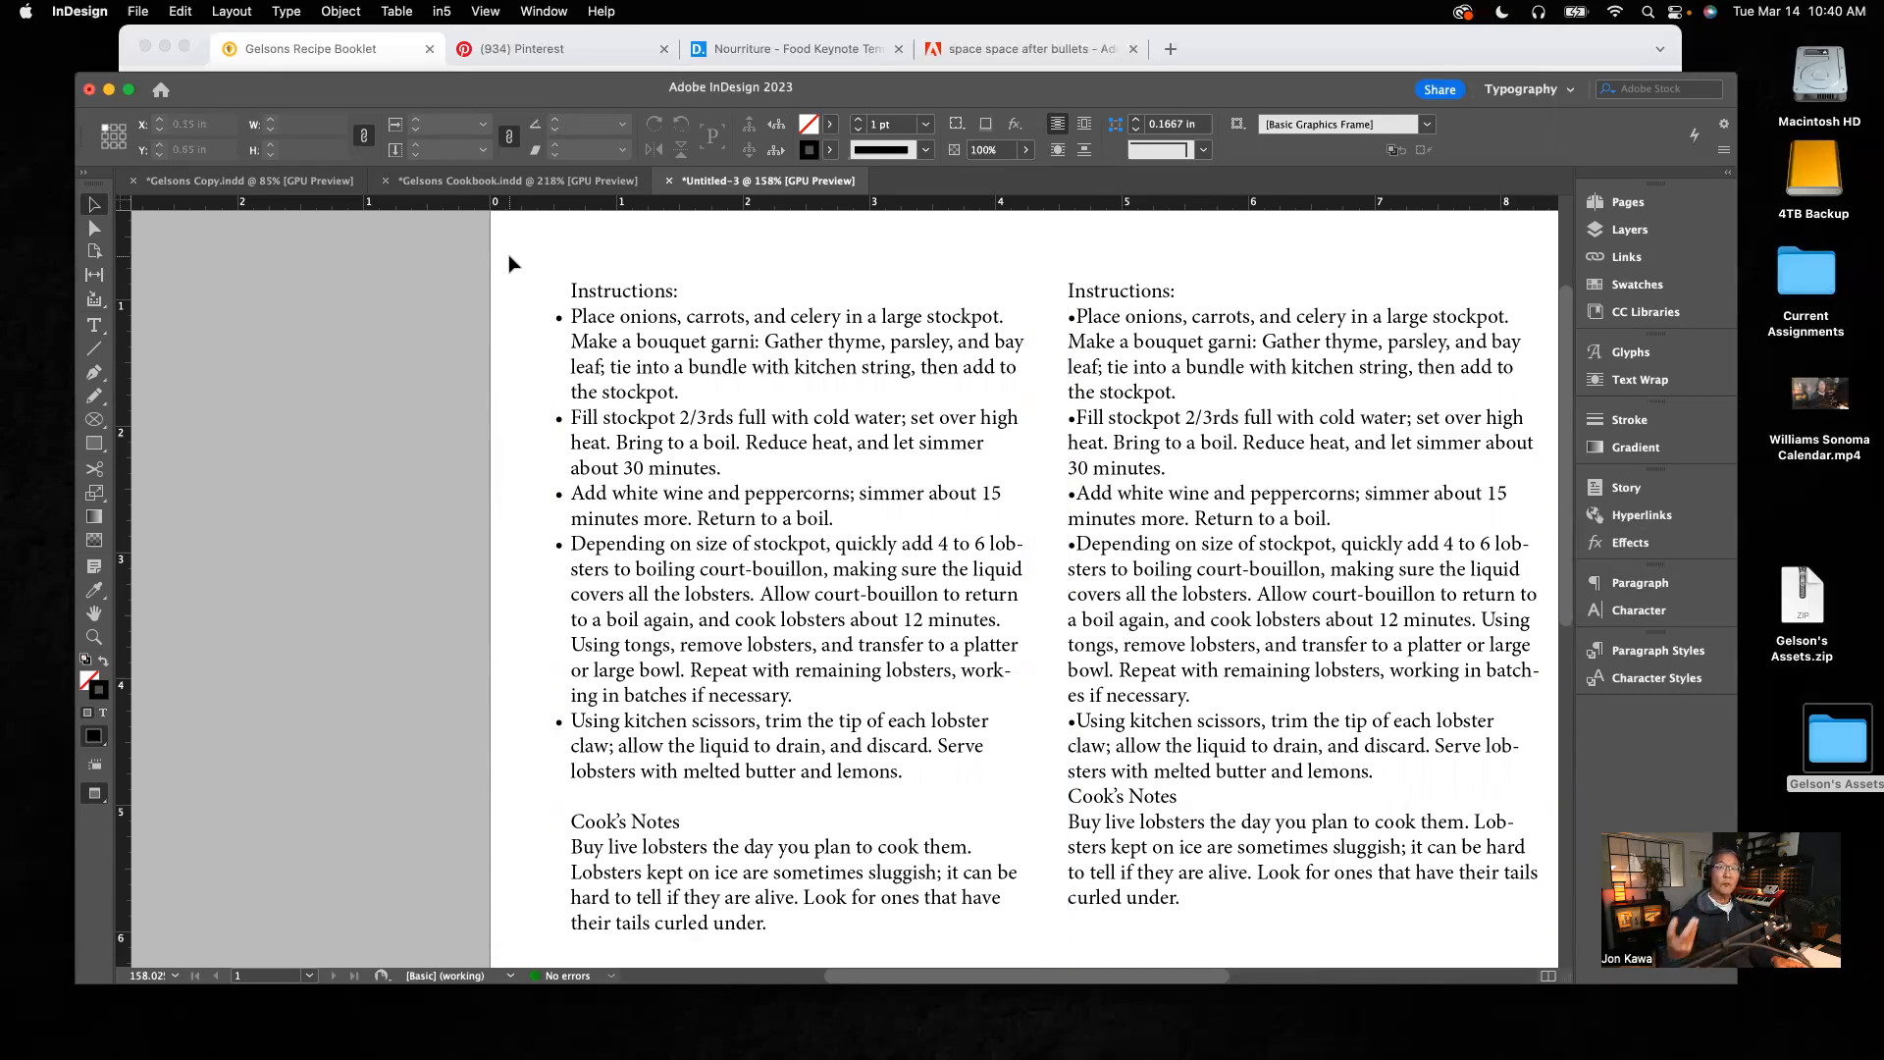
Step: Create a paragraph style named Bullet List from all the indented text in the left frame
left_click(607, 316)
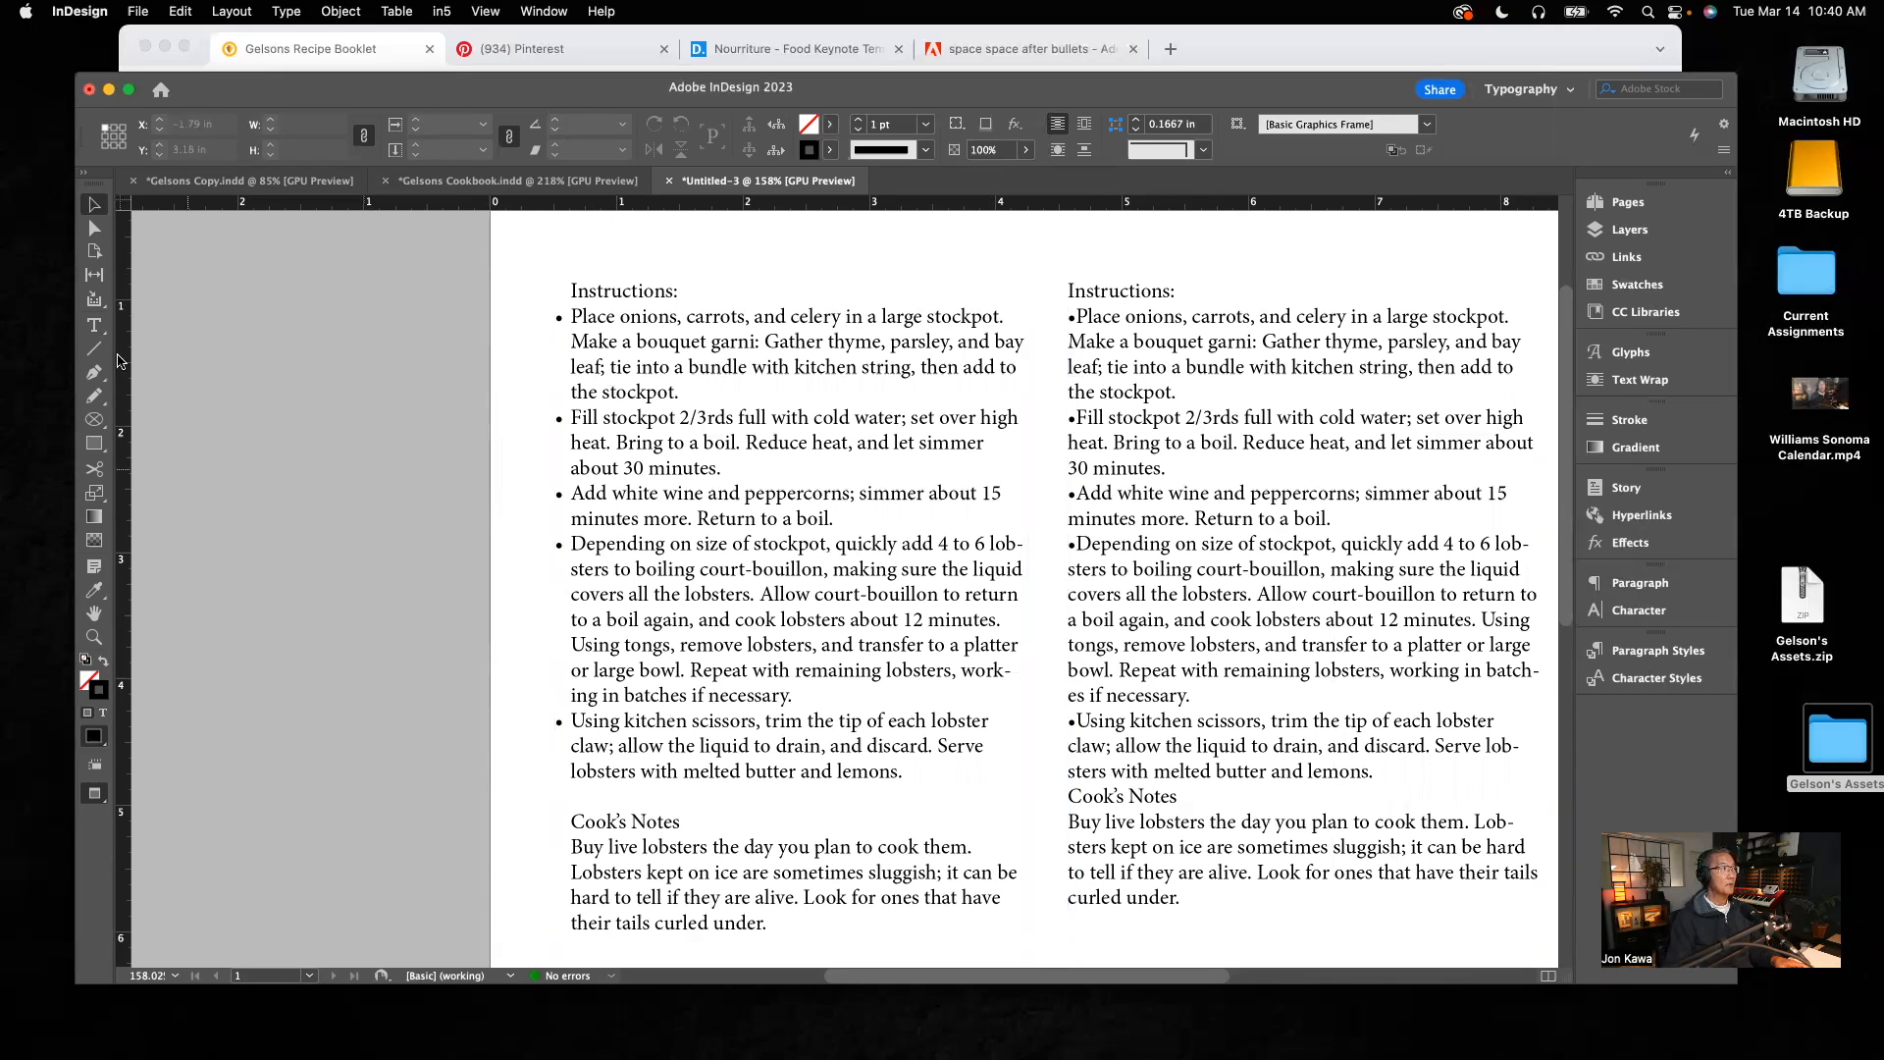
left_click(92, 327)
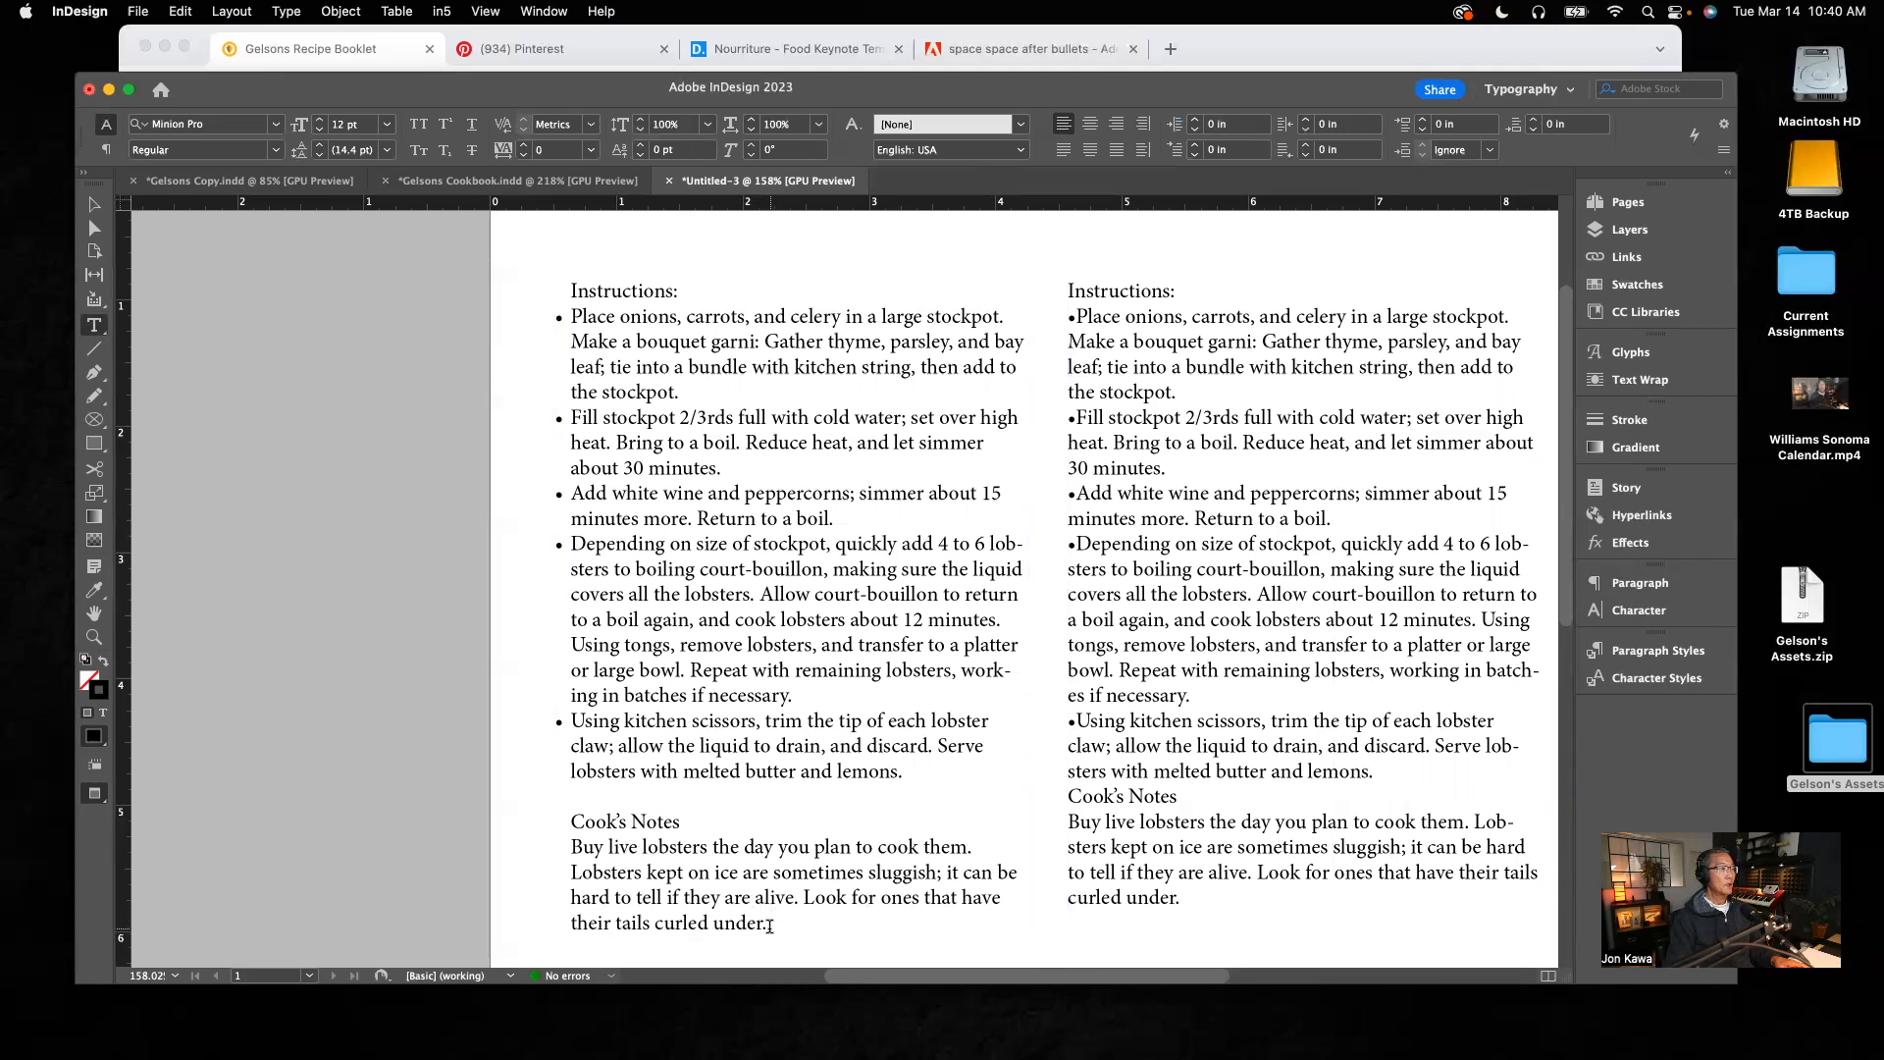
left_click_drag(769, 925, 554, 270)
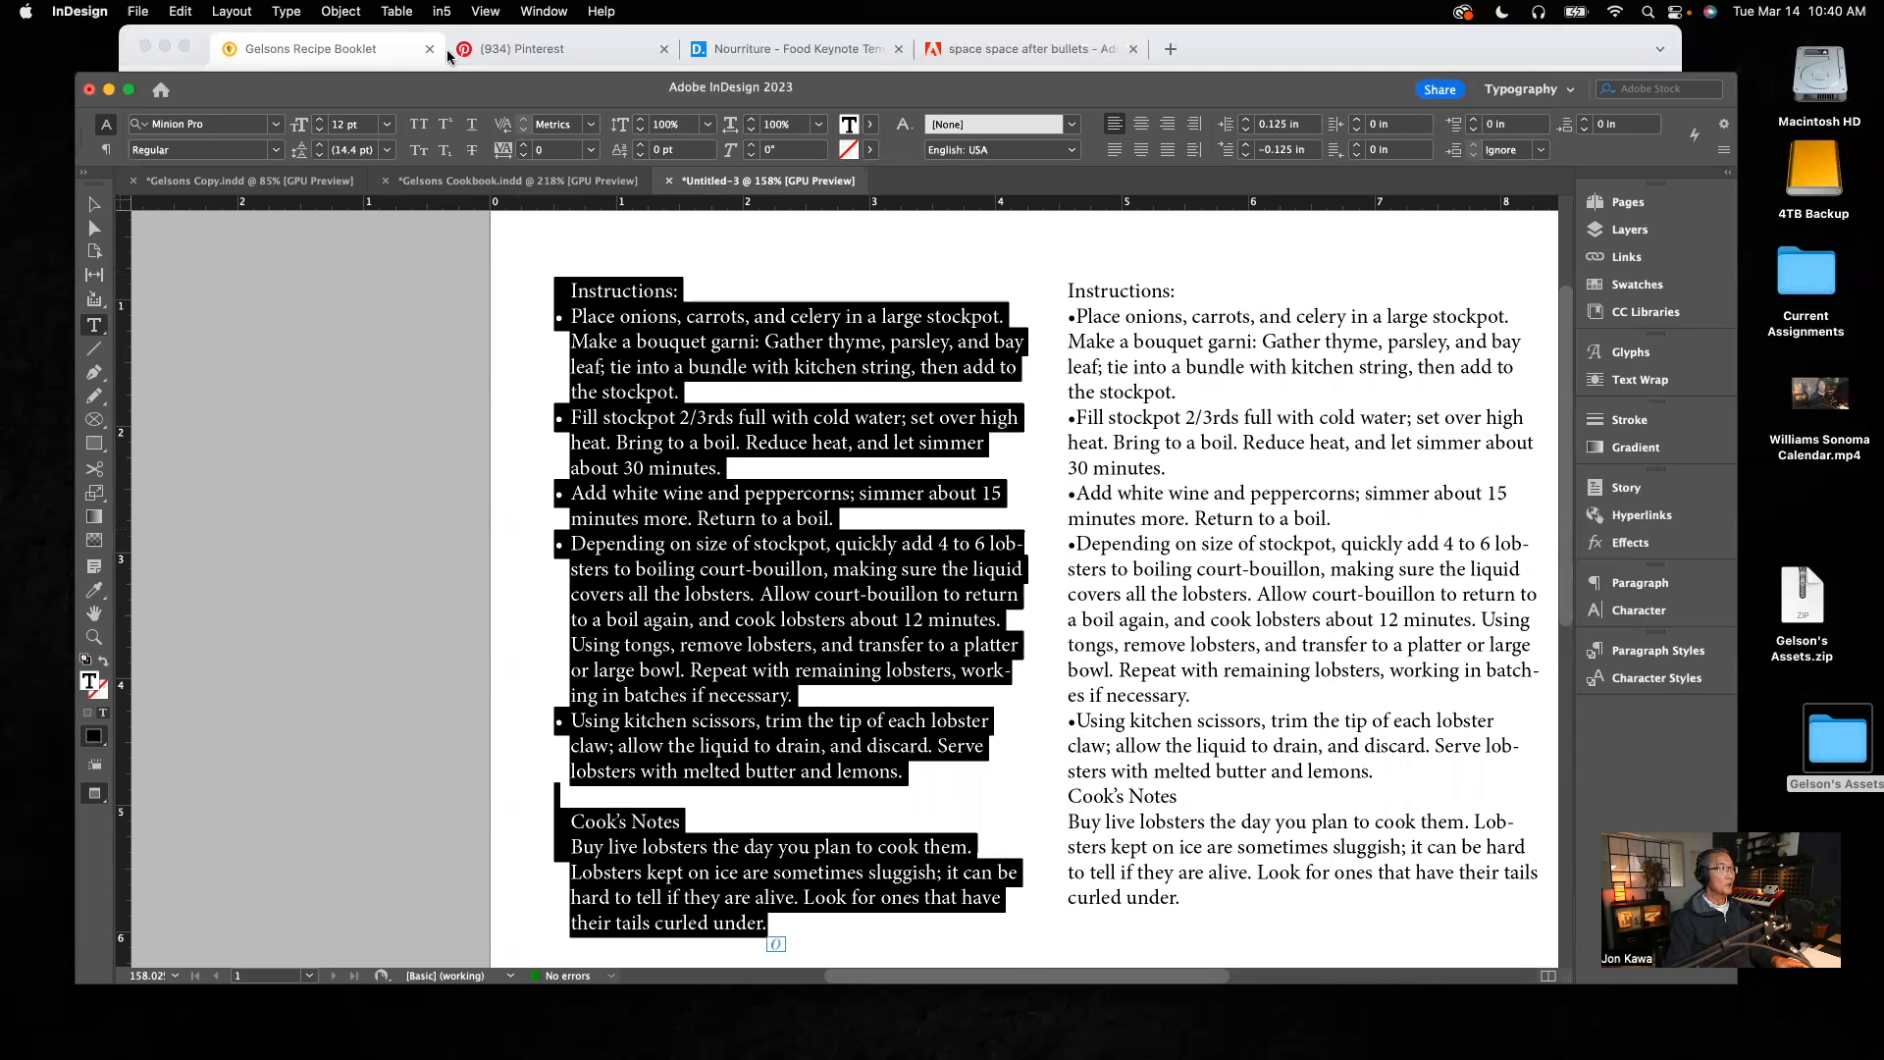
left_click(1640, 583)
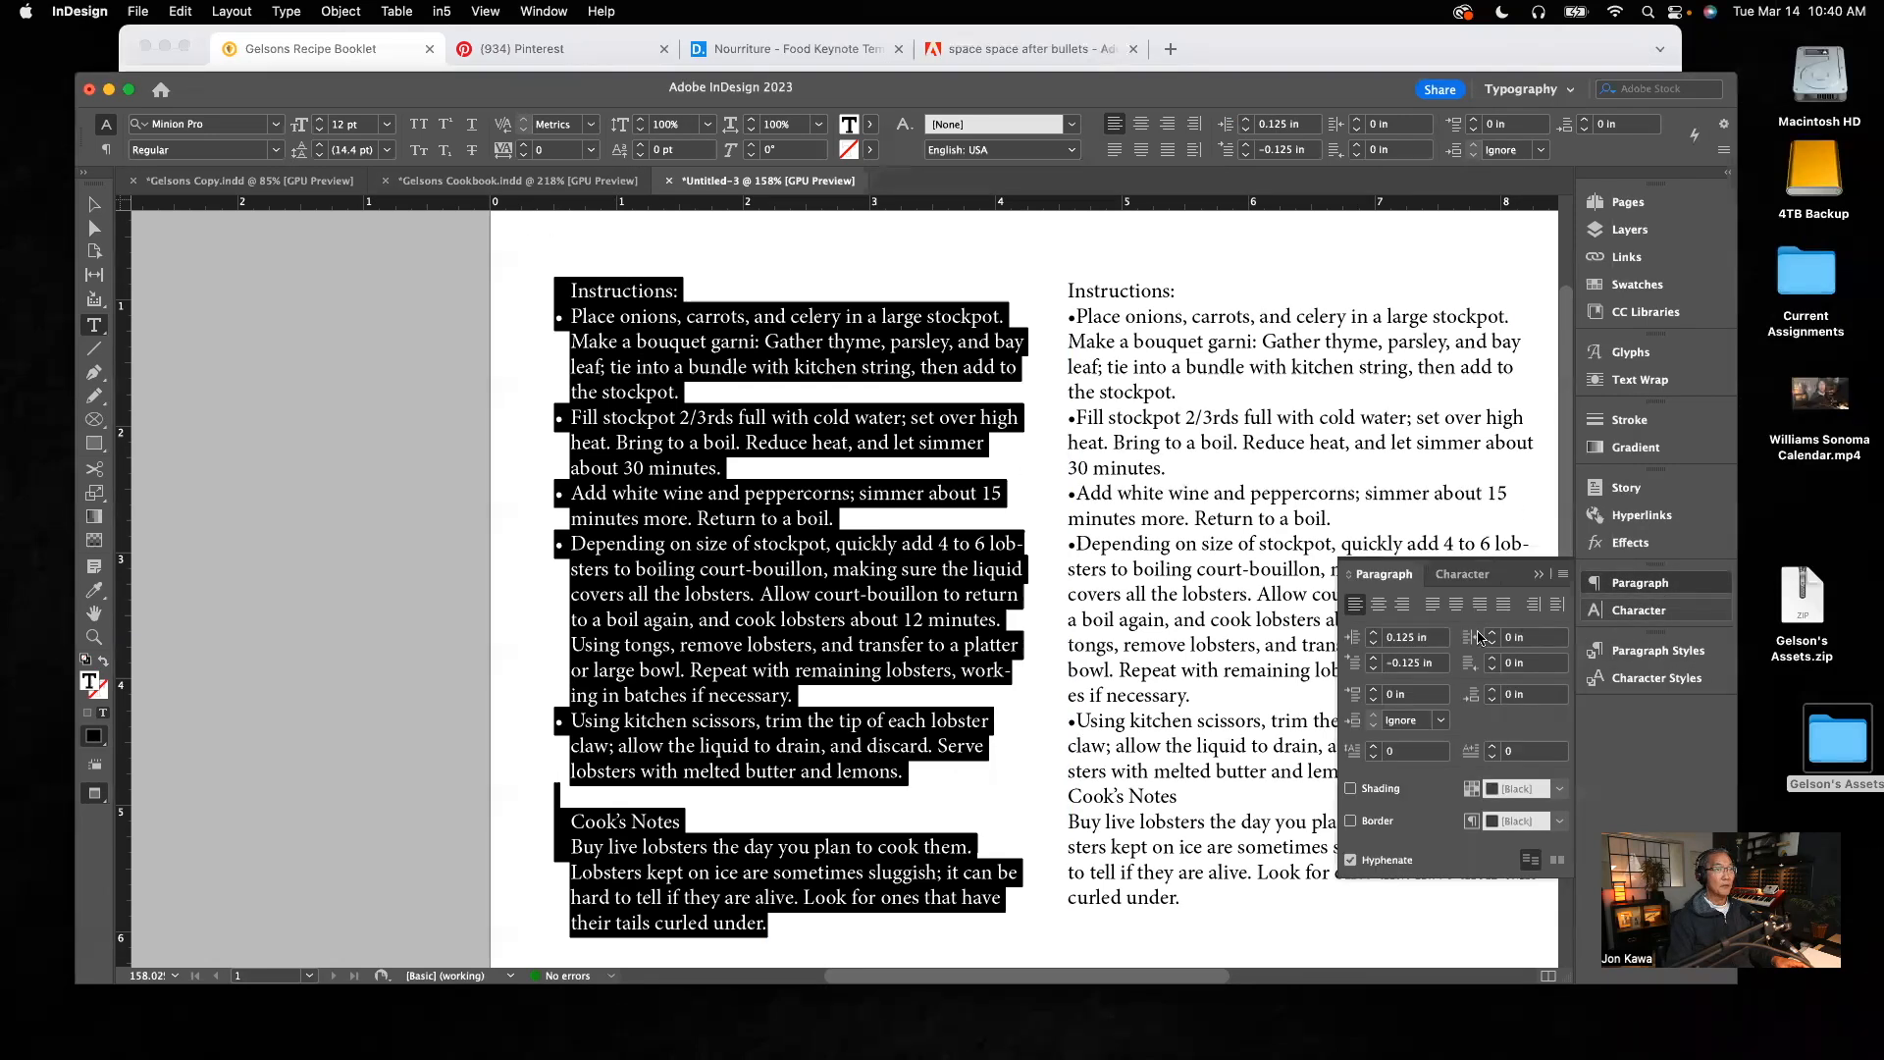
left_click(1674, 652)
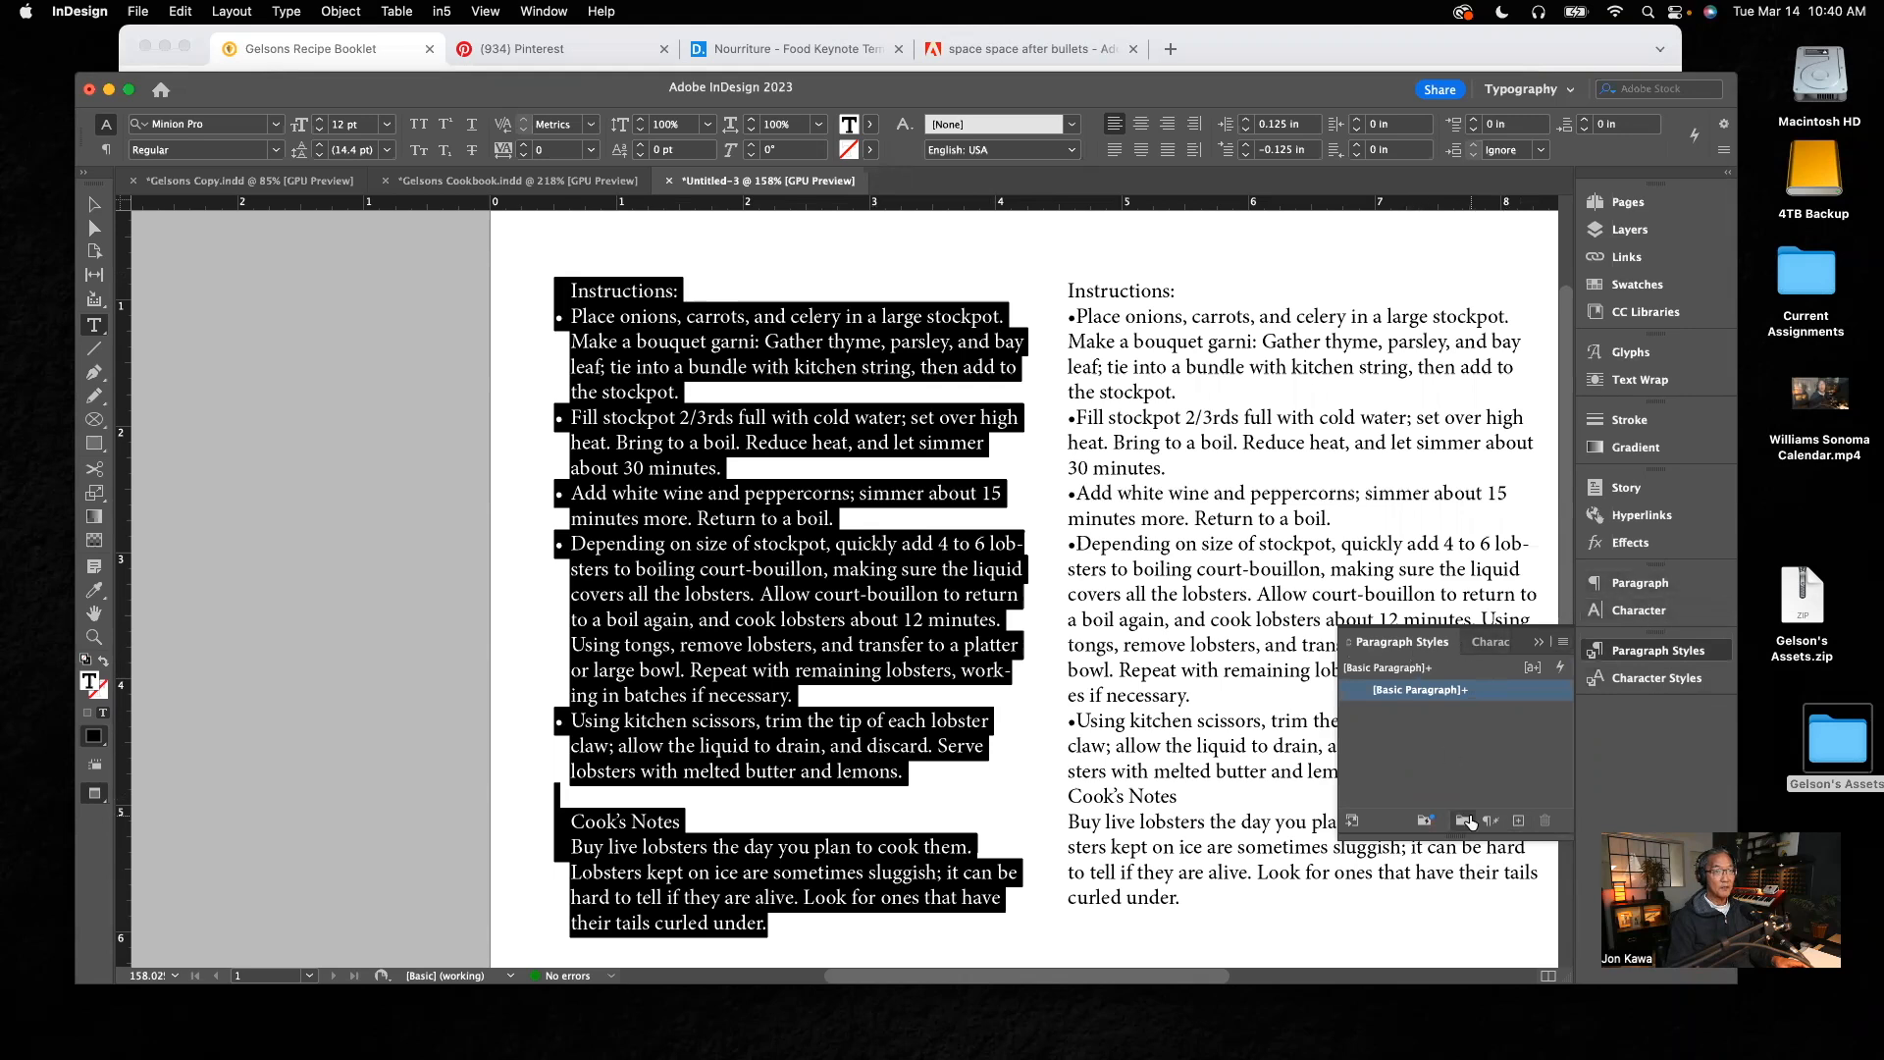
left_click(1519, 823)
double_click(1441, 713)
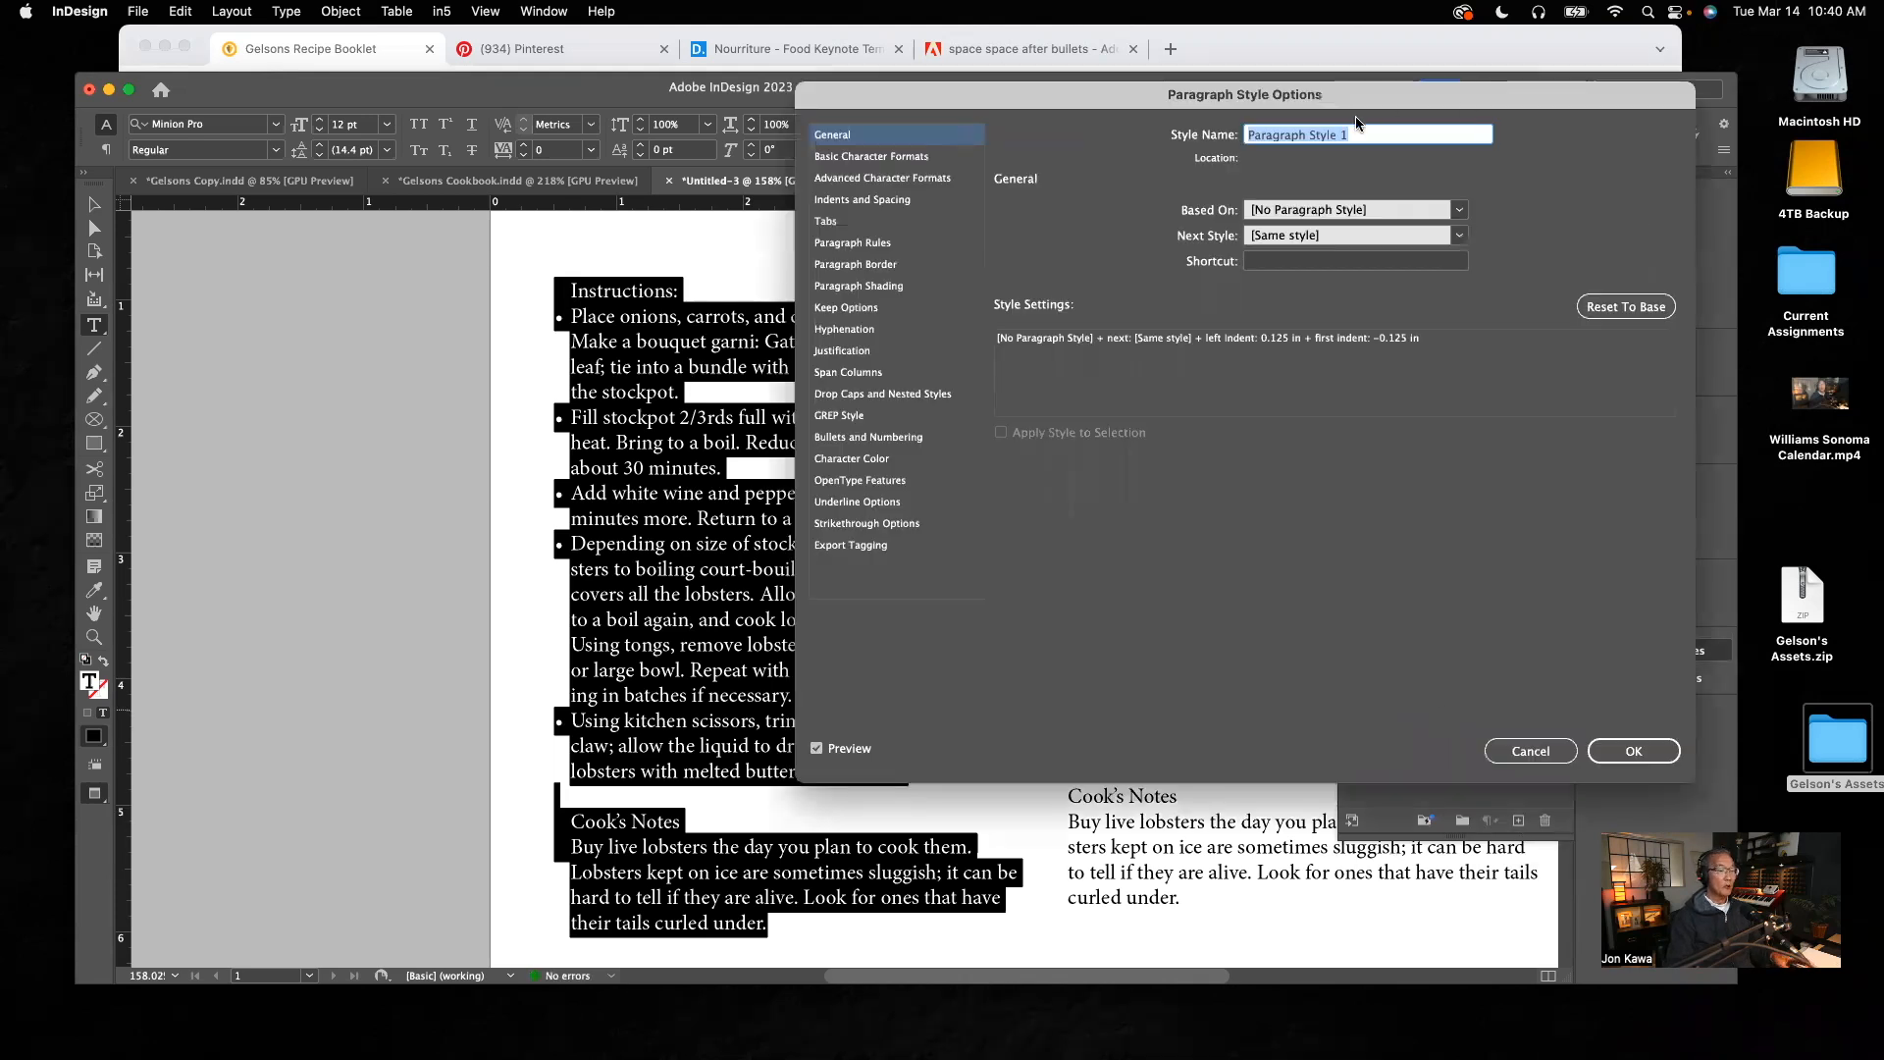
type("Bullet List")
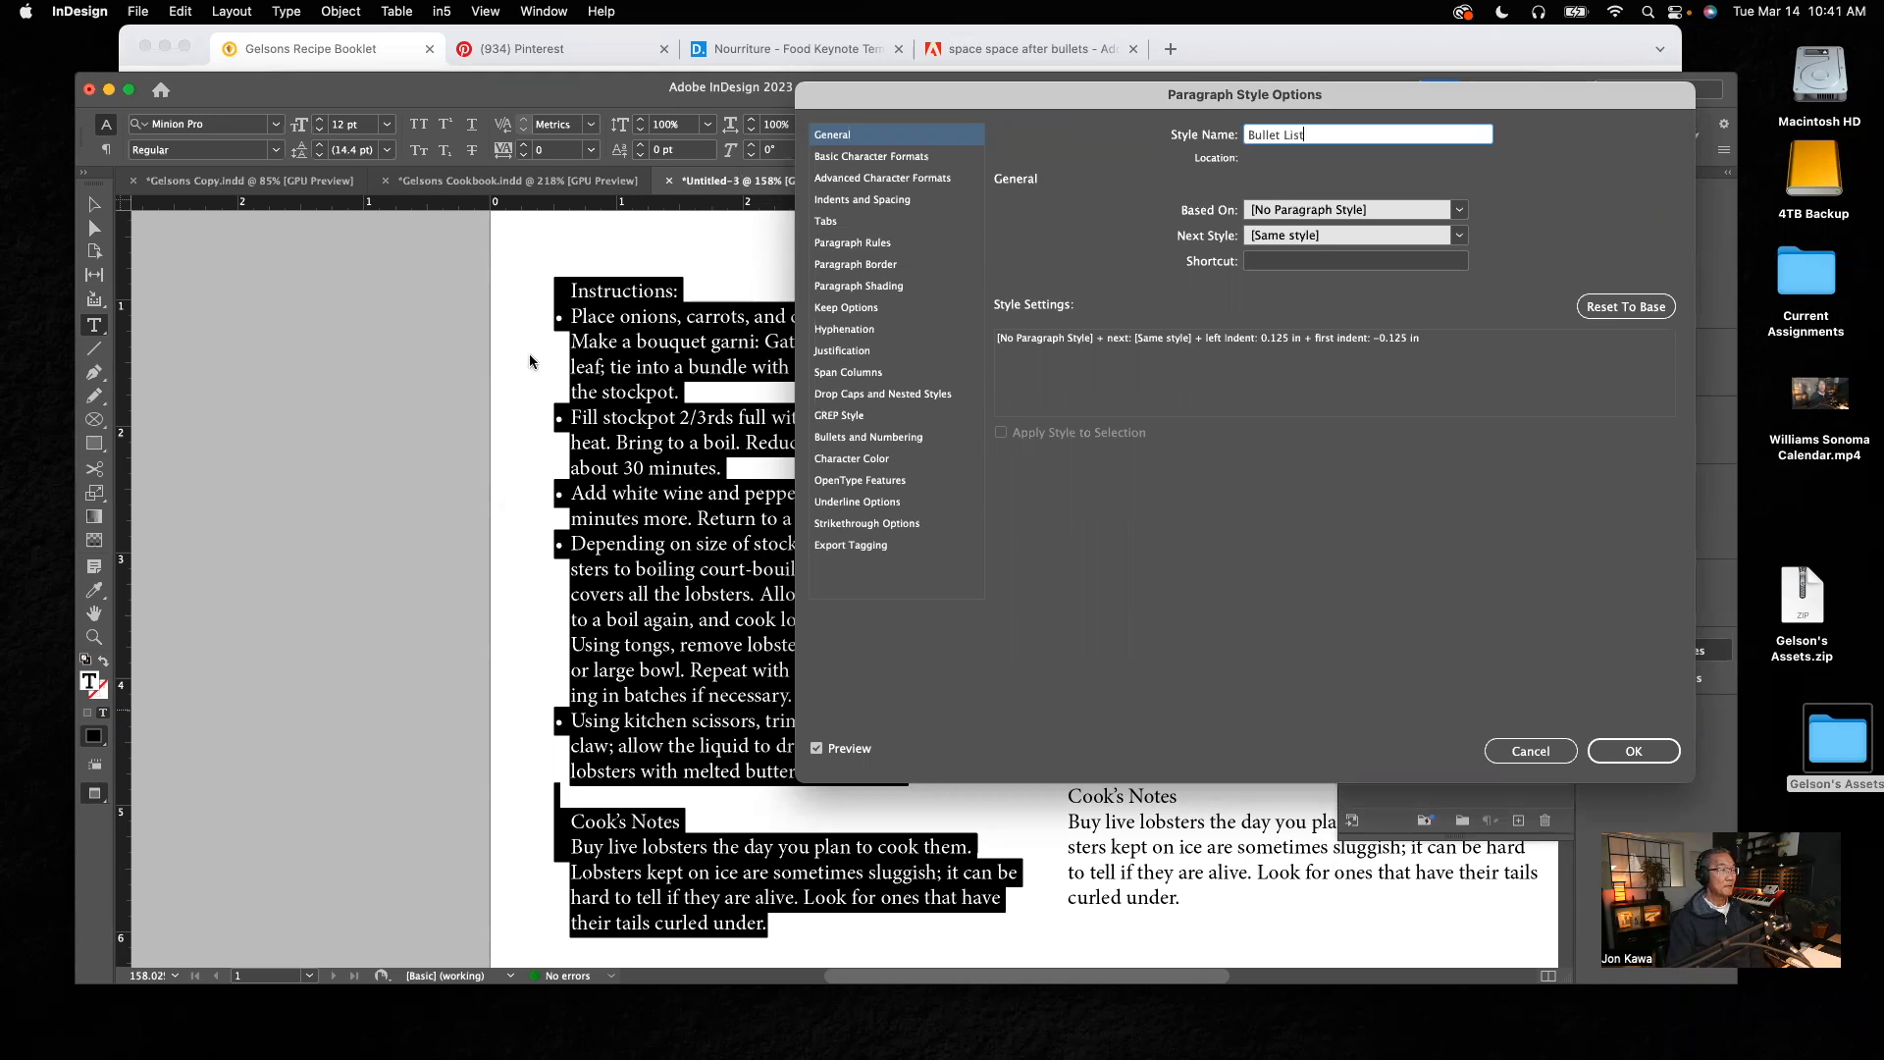
left_click(1659, 751)
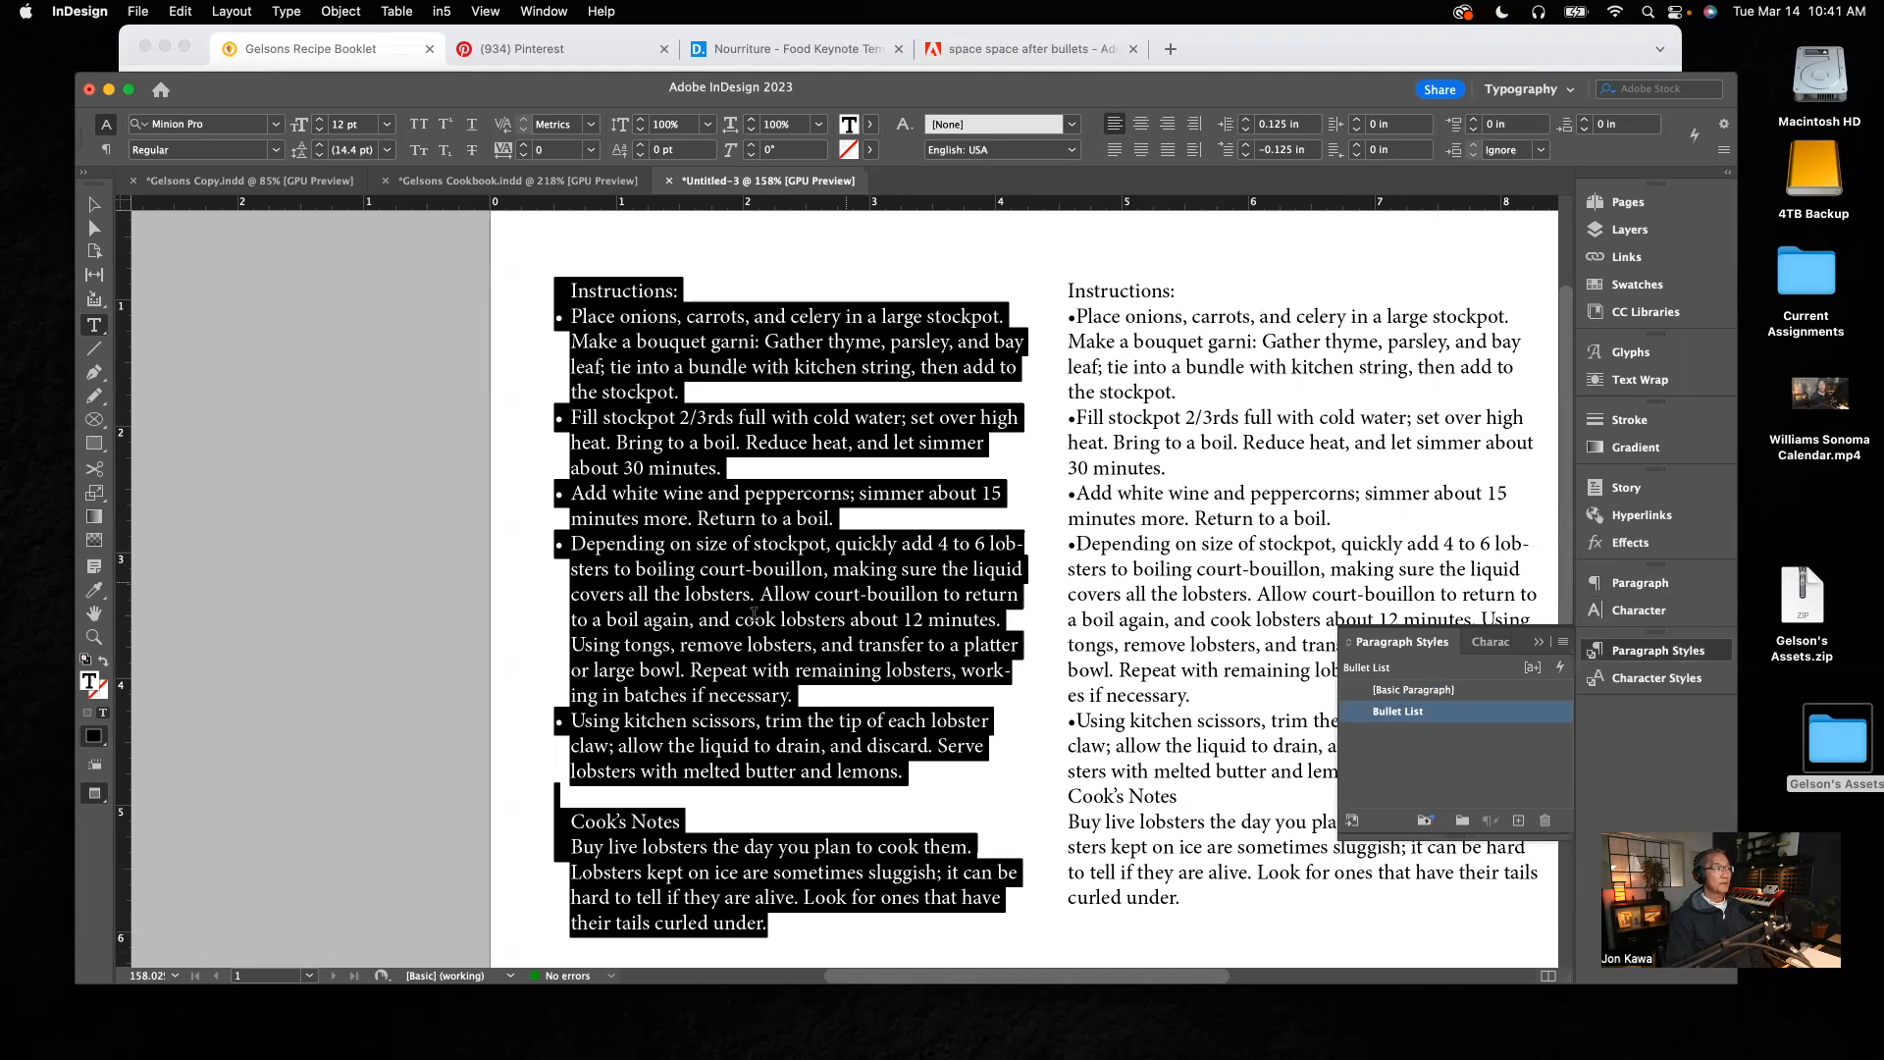
left_click(383, 707)
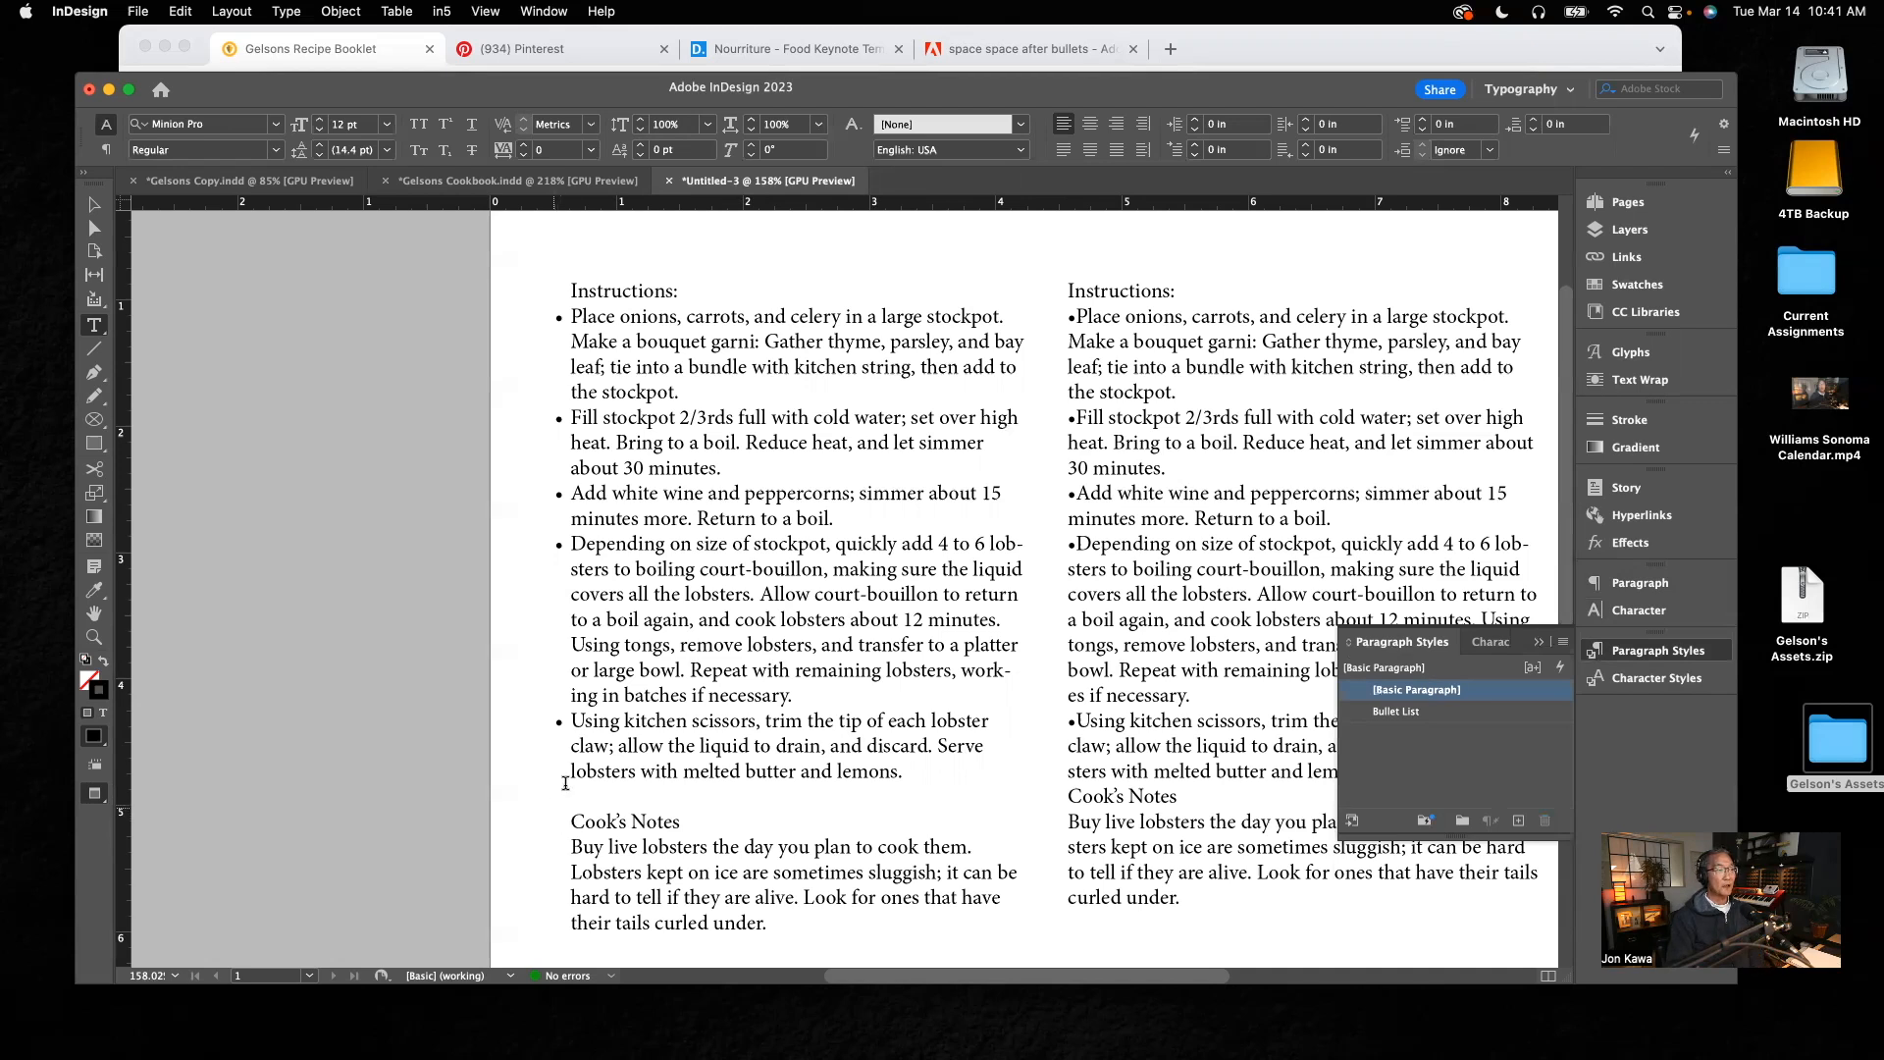
Step: Set the Instructions heading in the left frame to Bold
left_click_drag(679, 291, 572, 287)
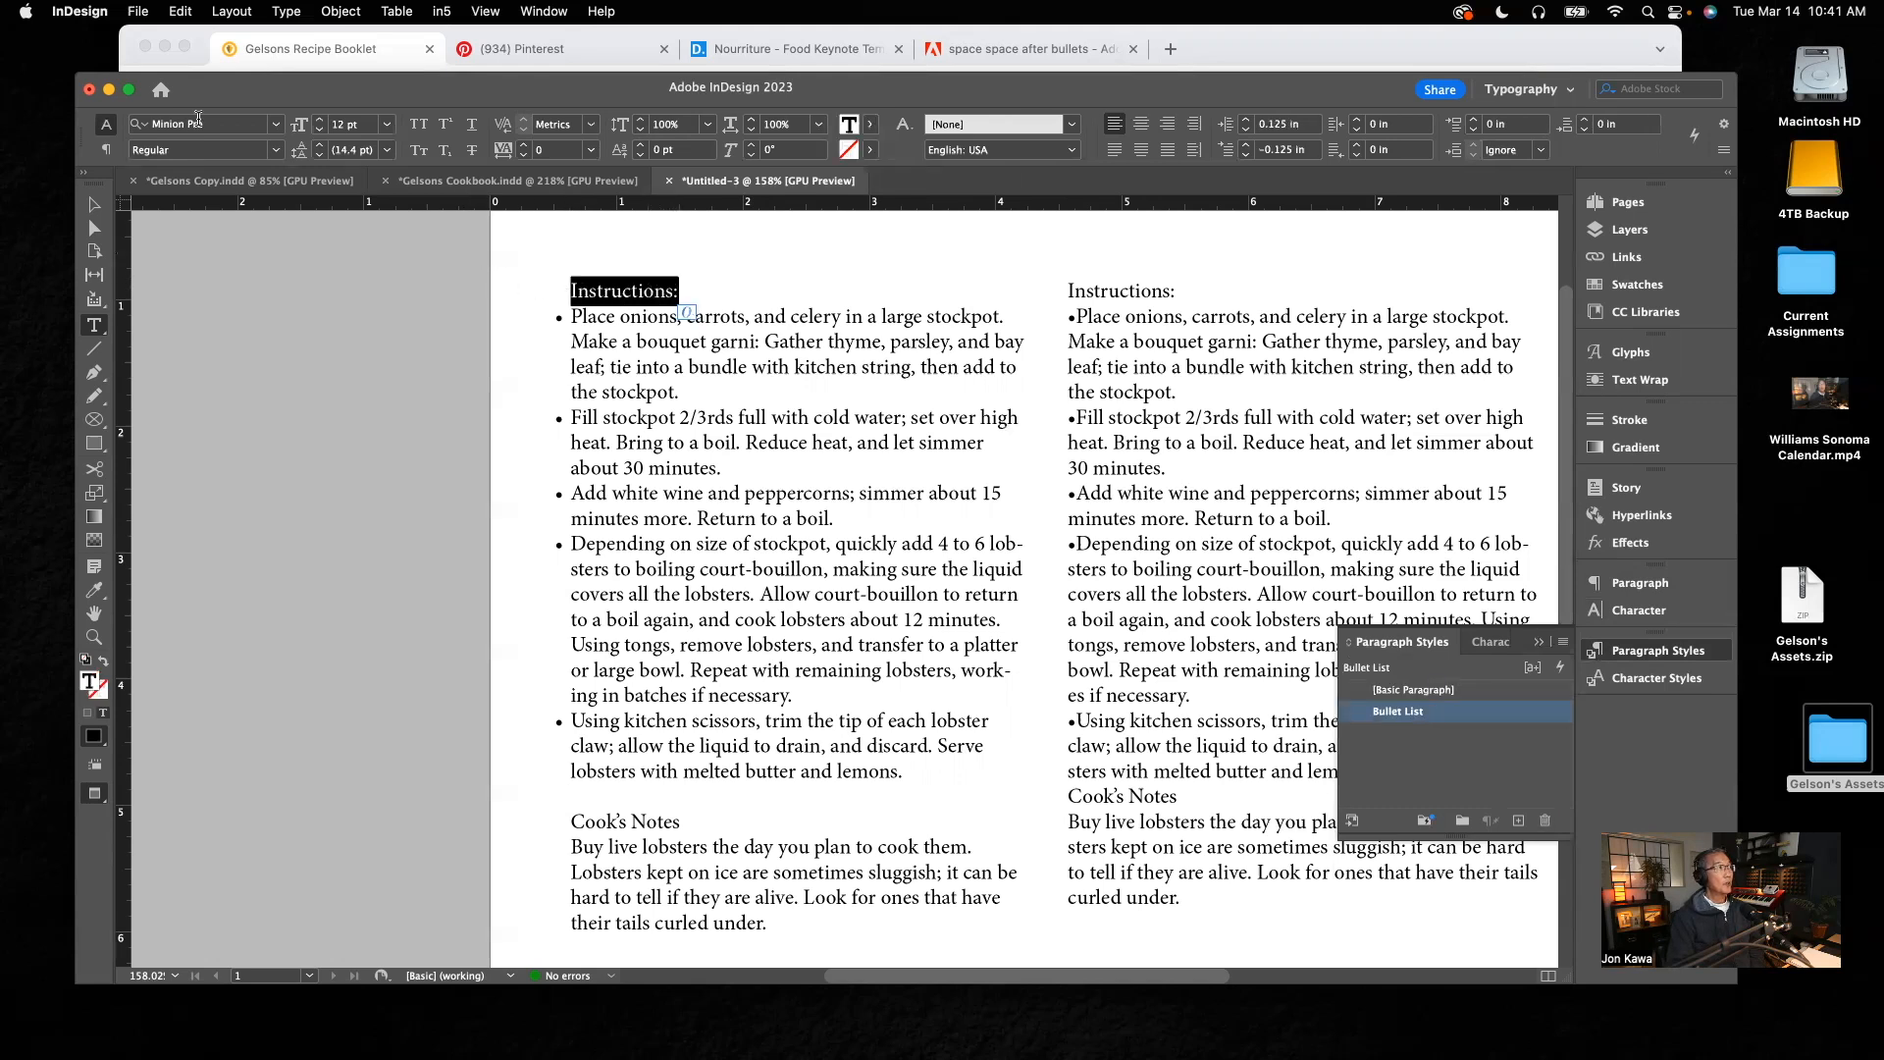
left_click(276, 155)
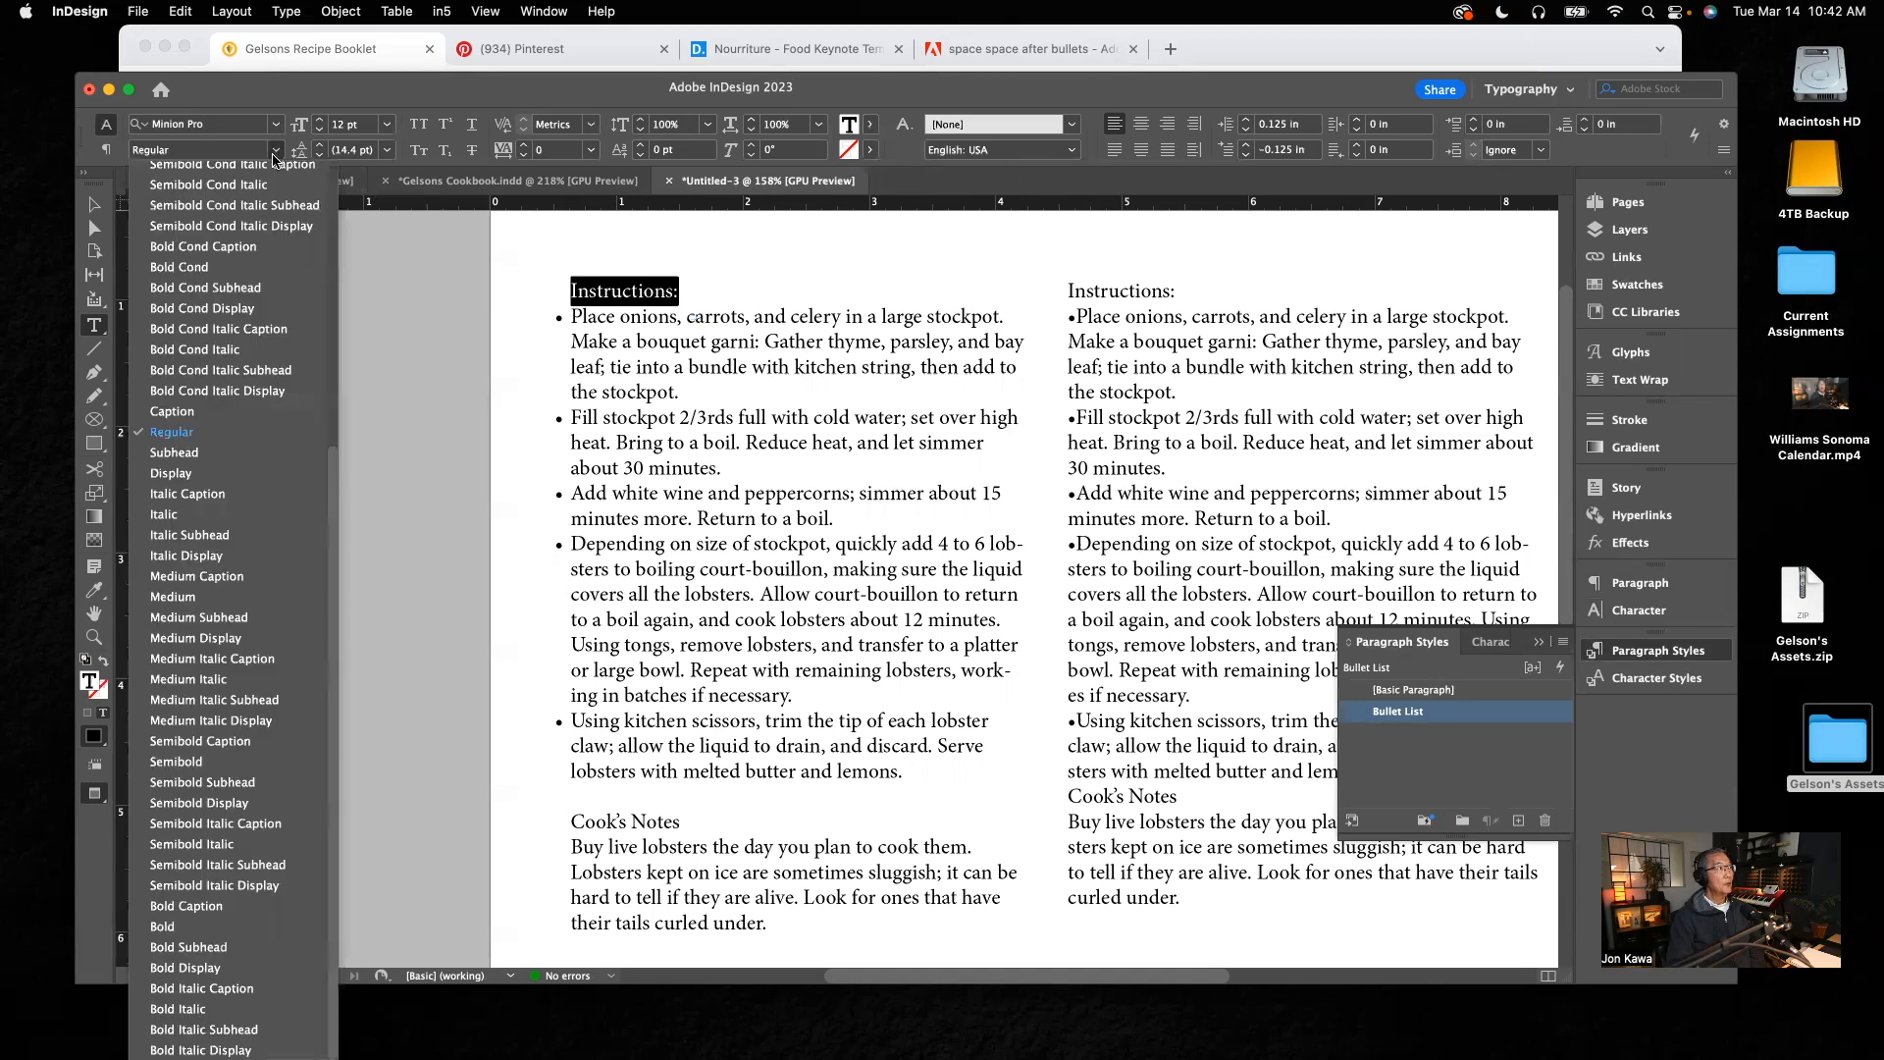
left_click(163, 927)
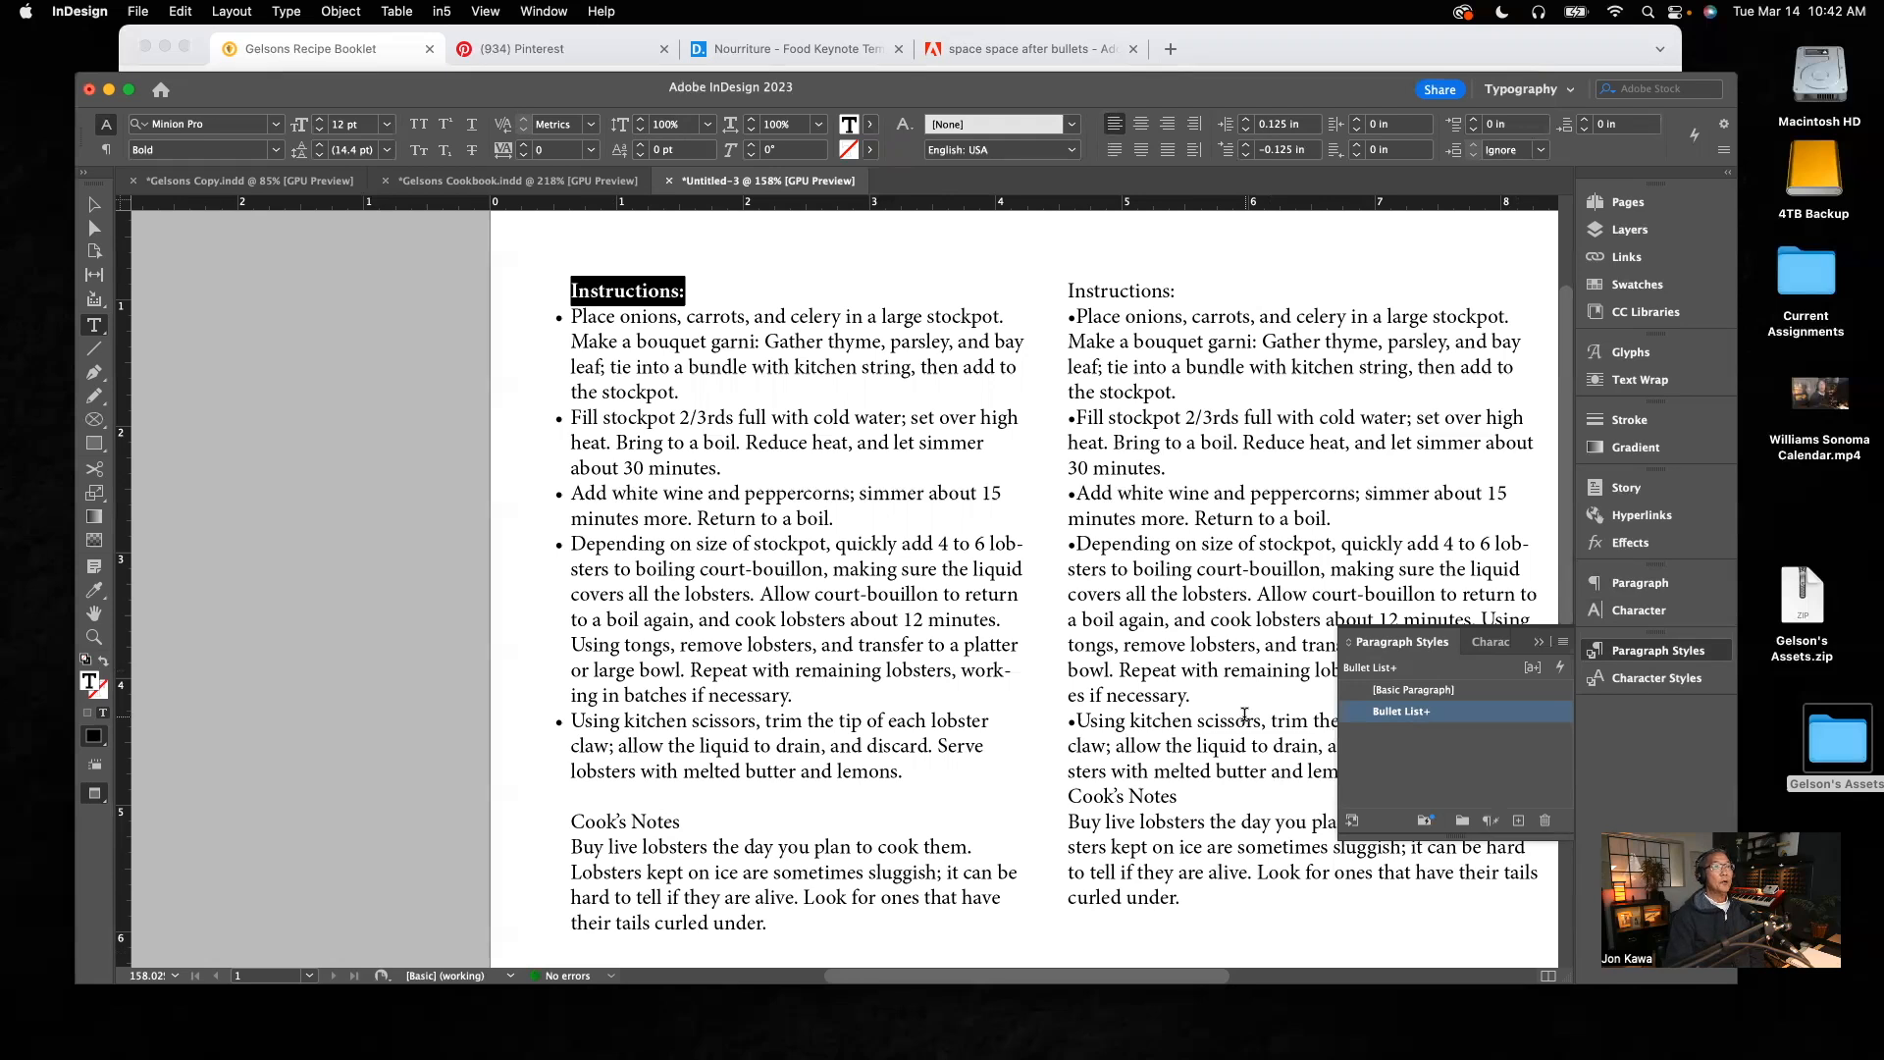
Step: Create a character style named Bullet List Heading from the bold Instructions heading and assign it to that heading
left_click(1656, 679)
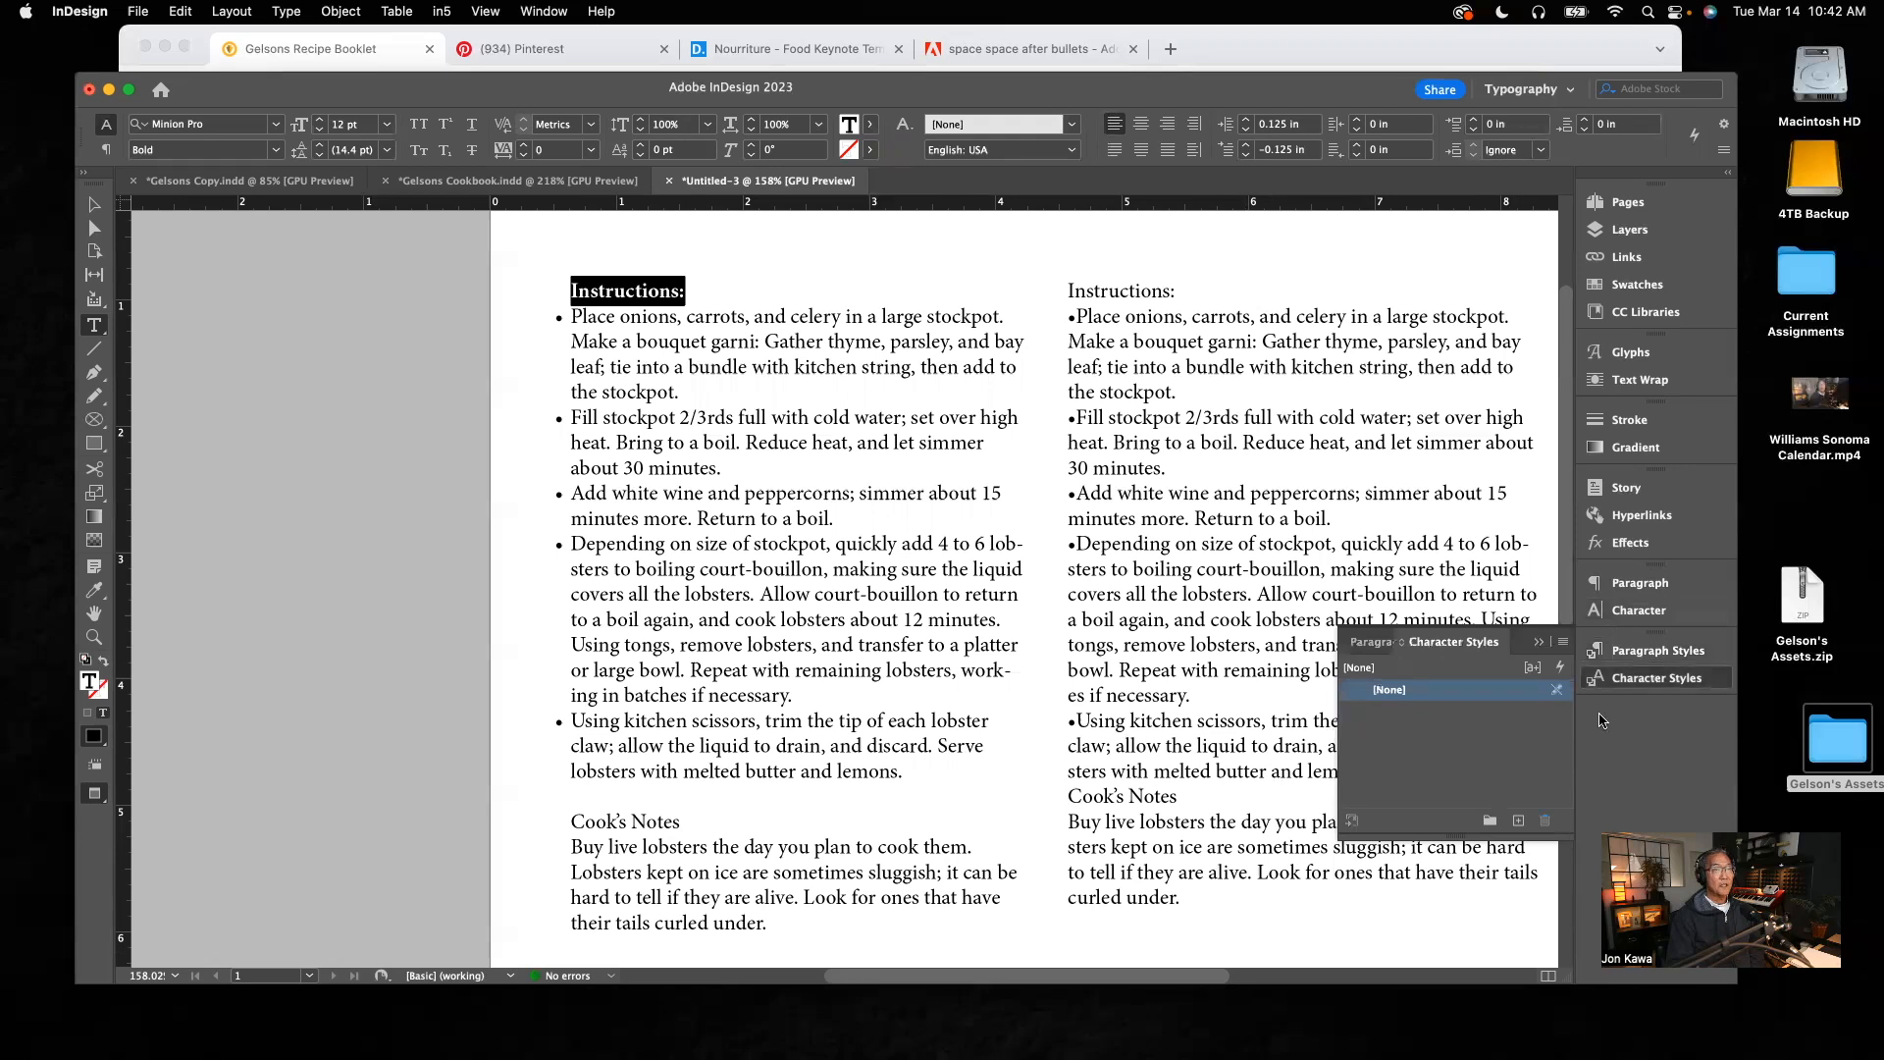
left_click(1518, 819)
left_click(1517, 818)
key("super+z")
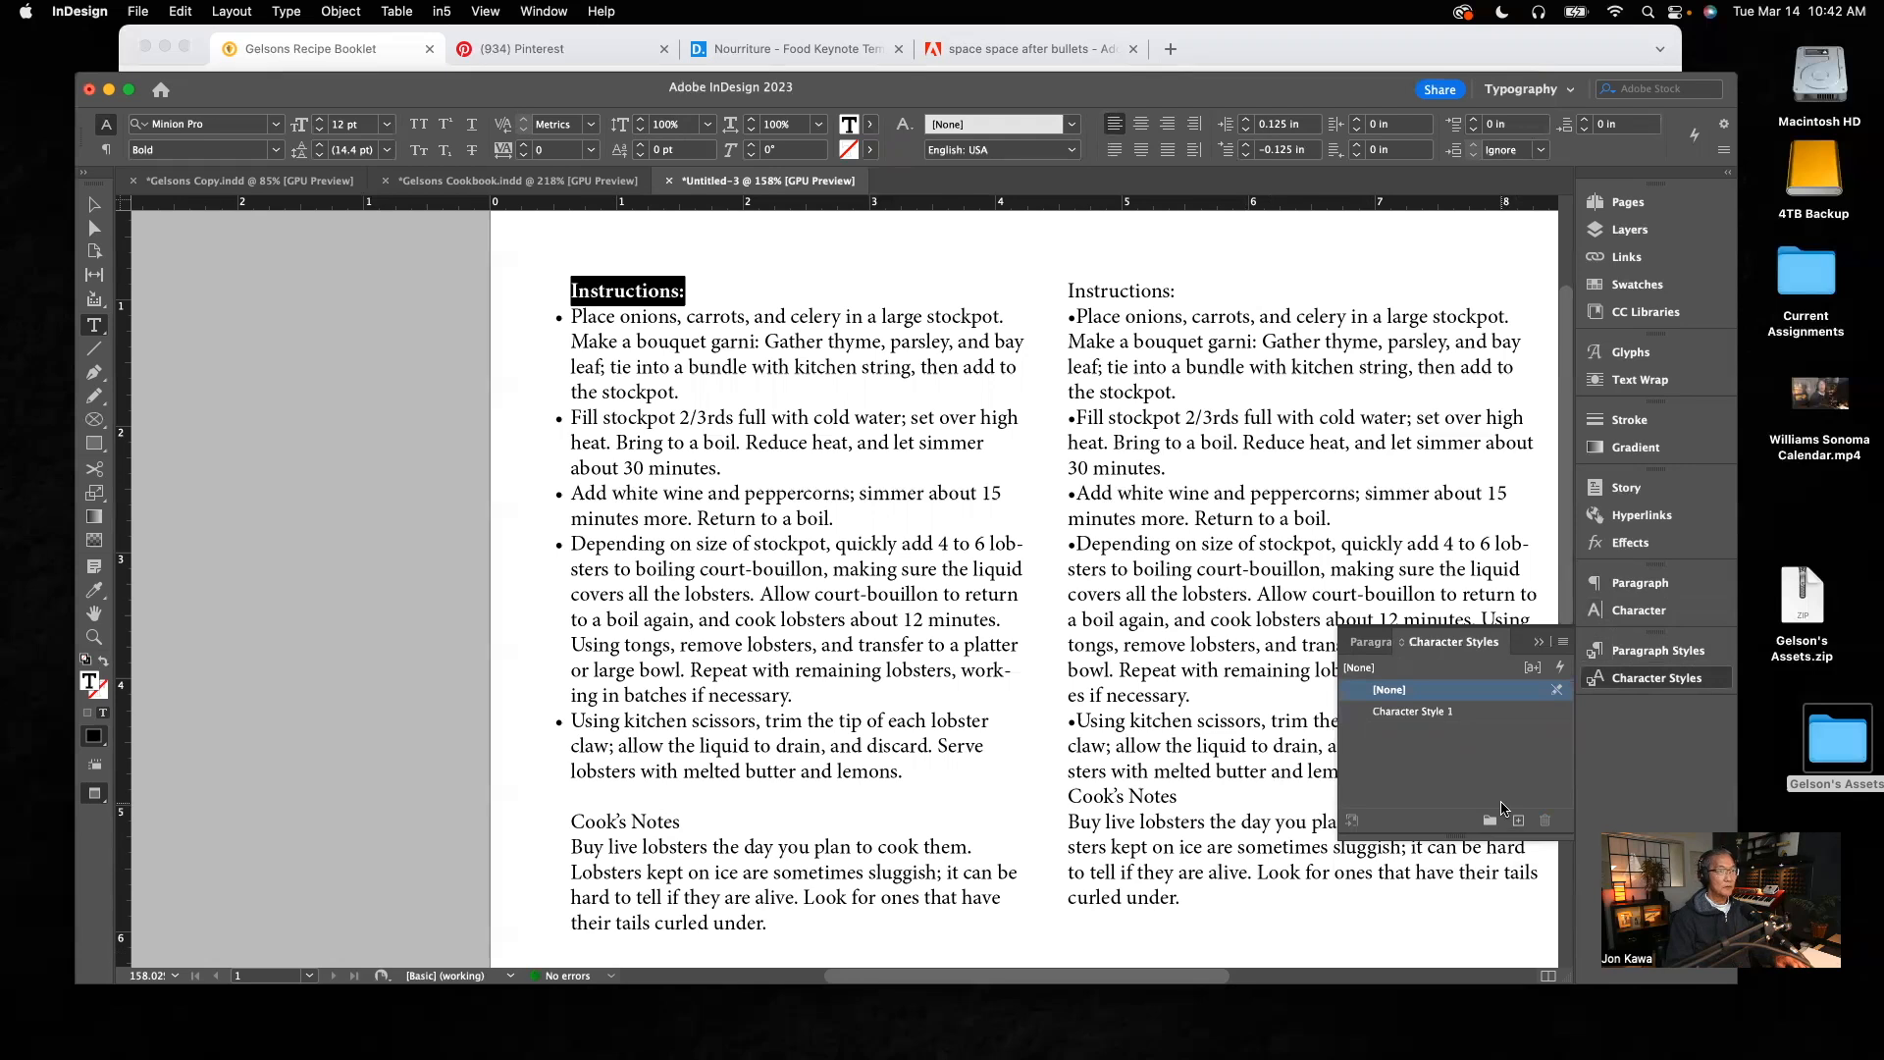
double_click(1427, 714)
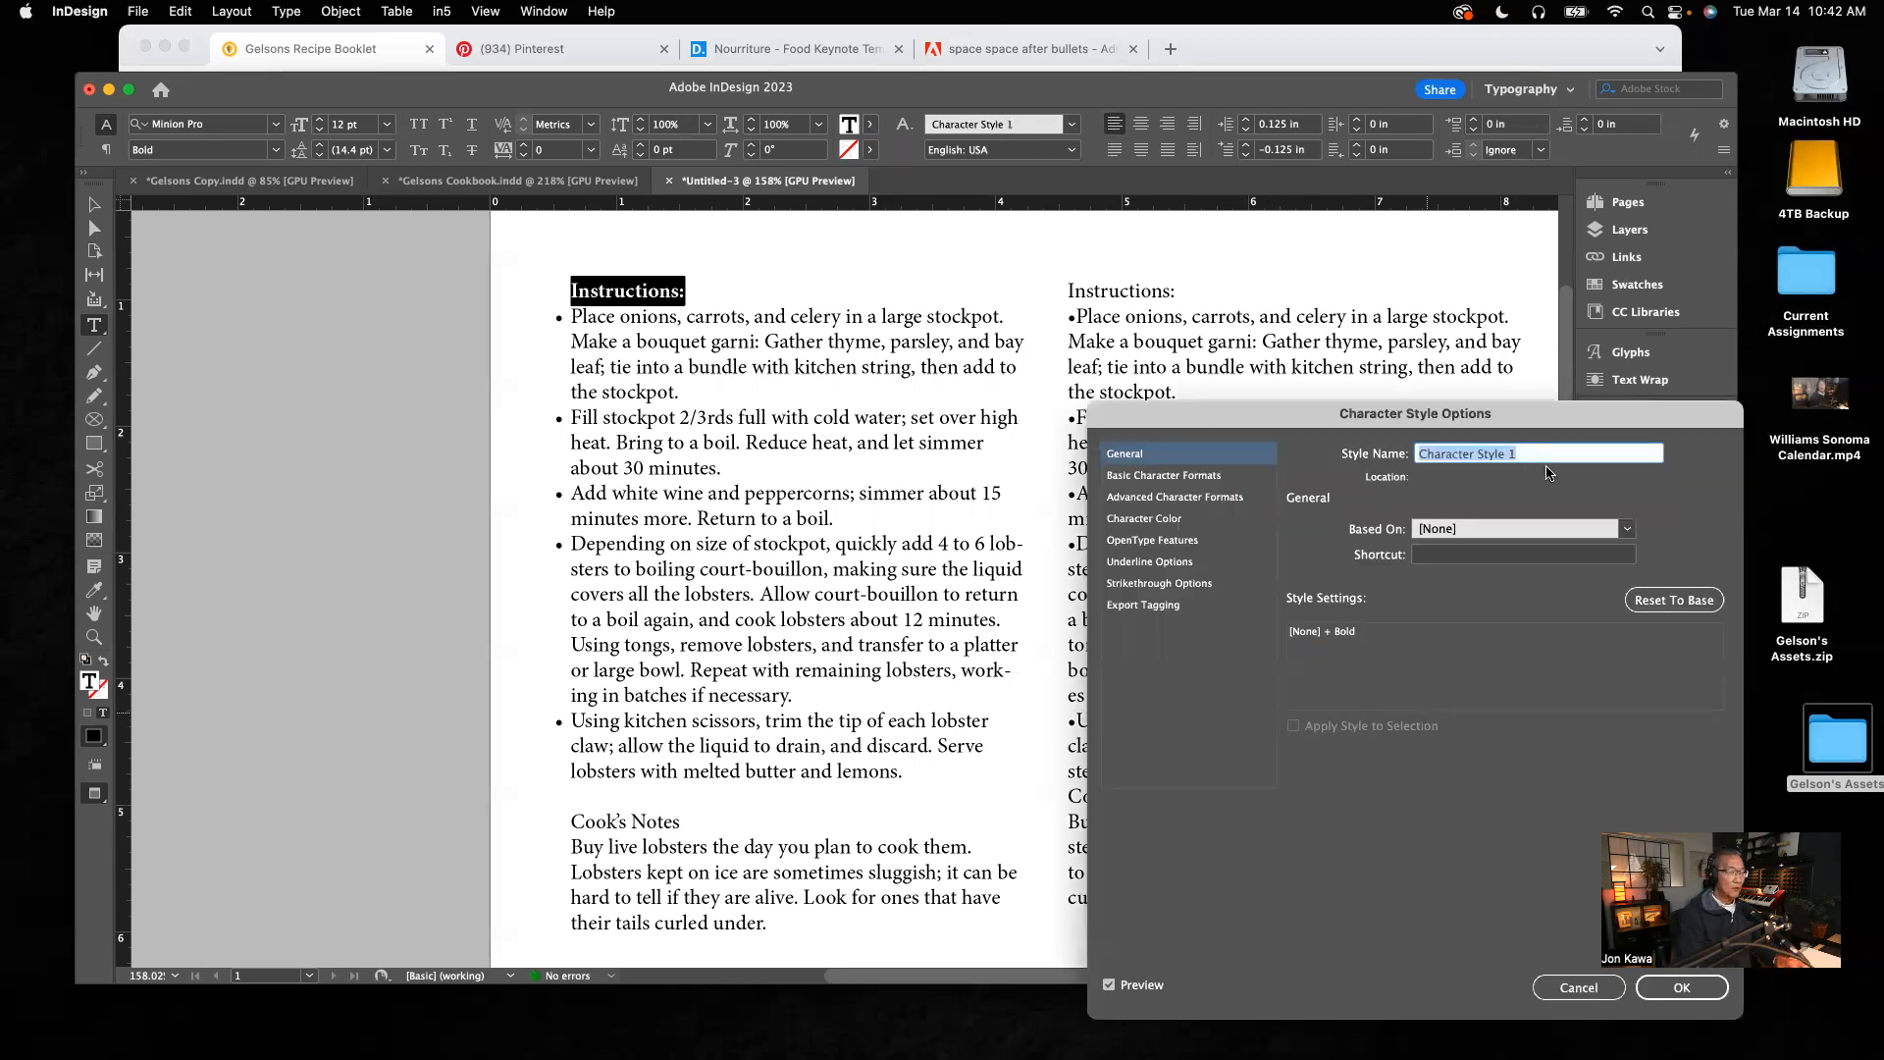
type("Bullet Lis")
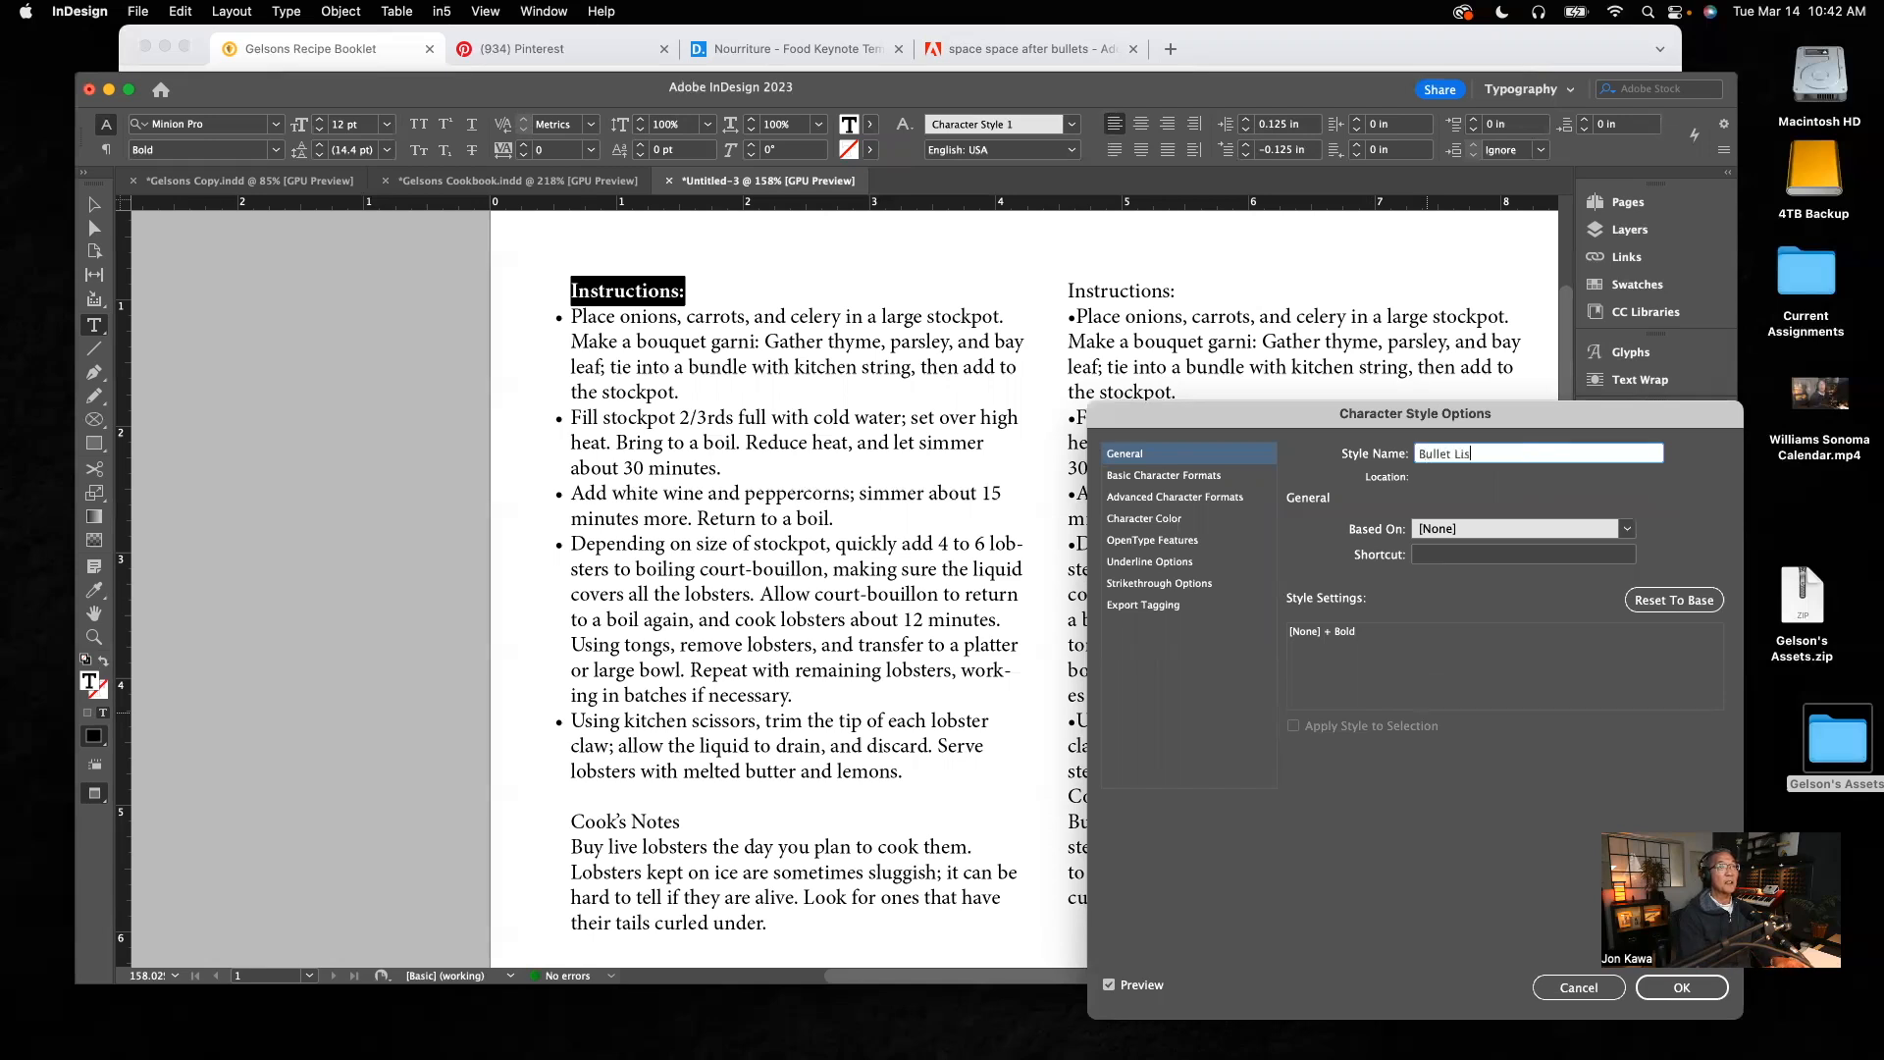
type("t Heading")
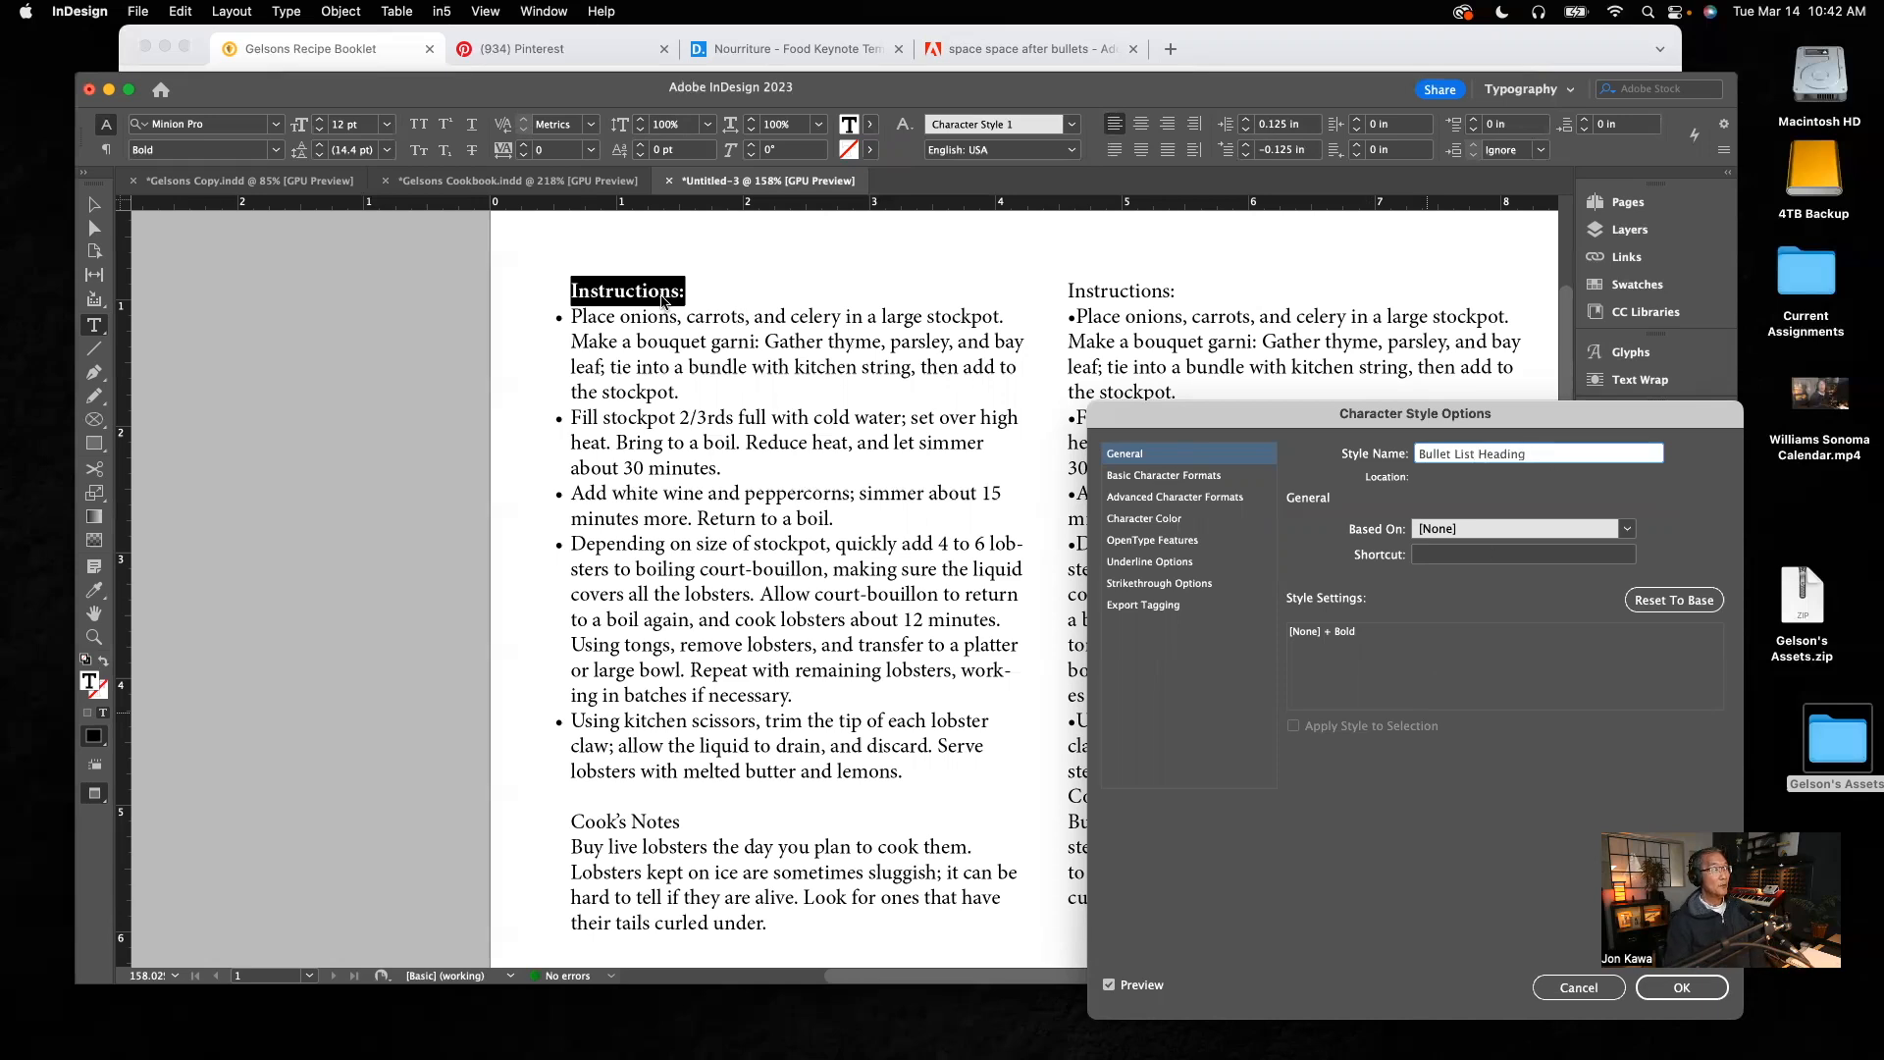
left_click(1670, 993)
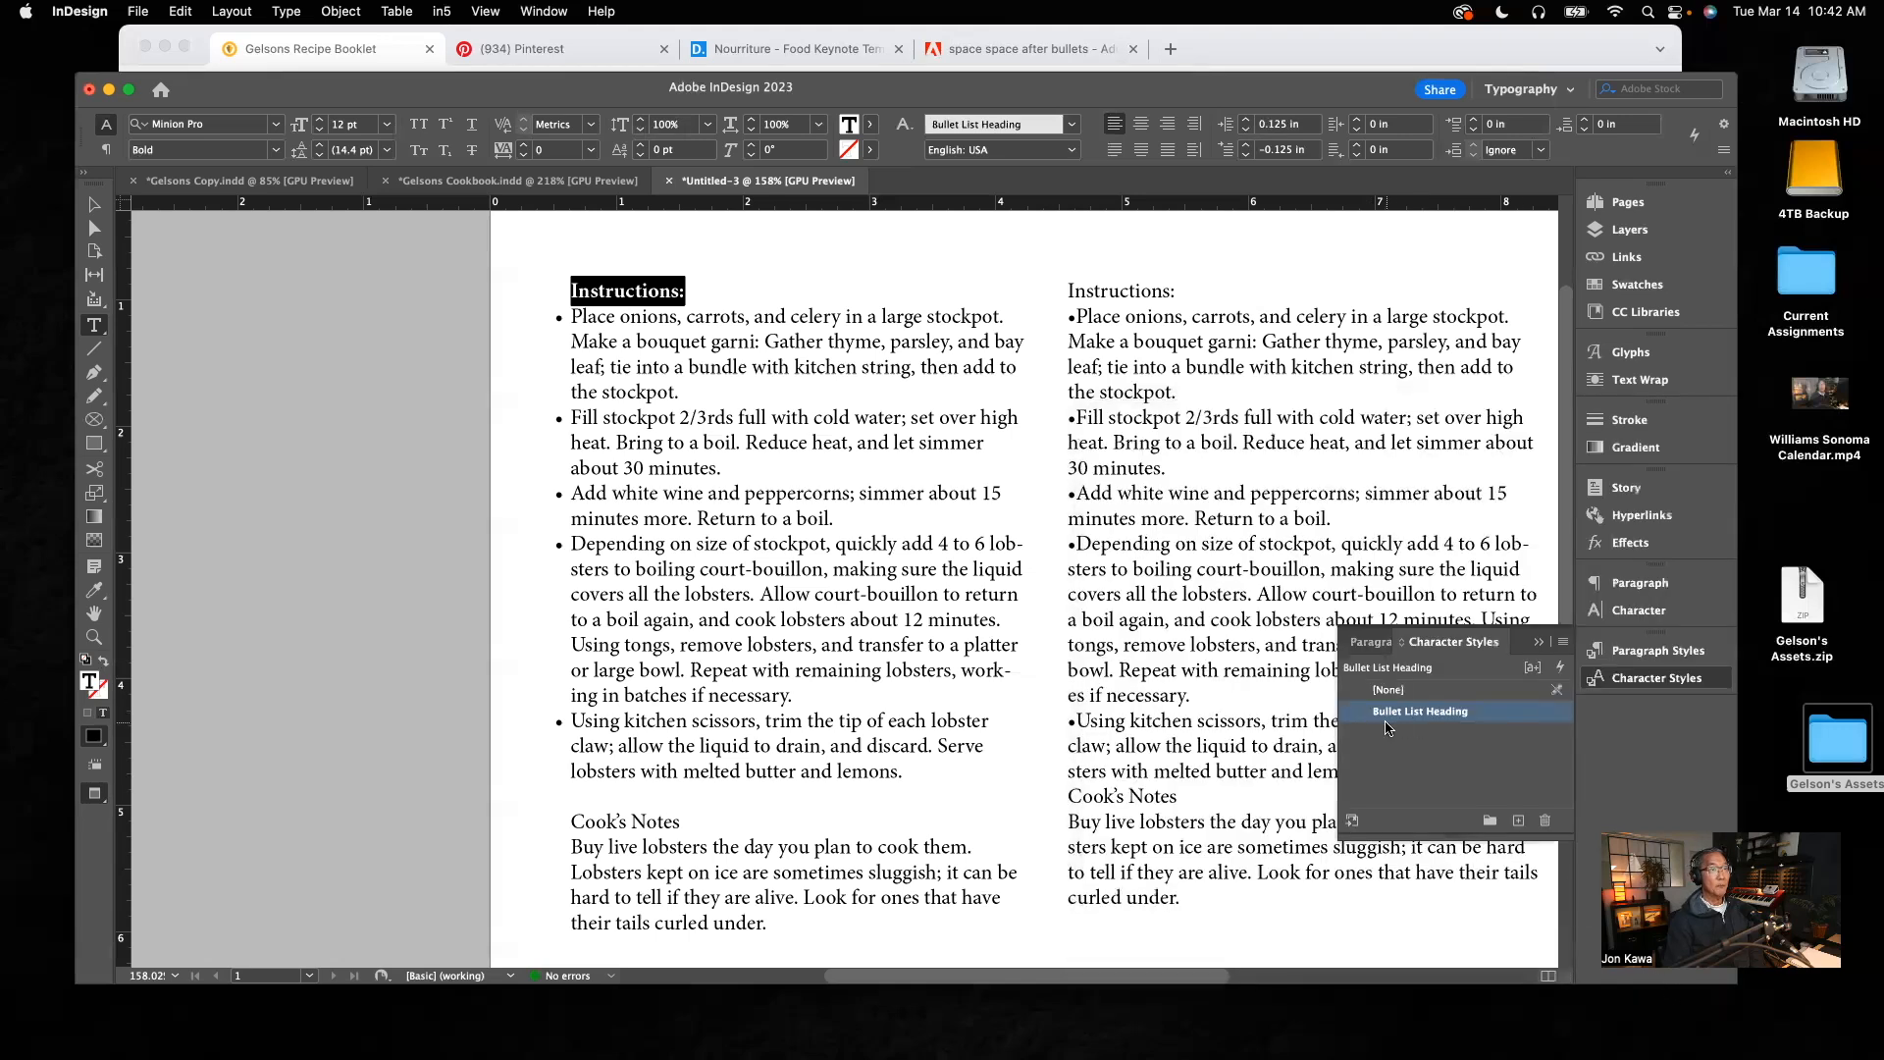
Step: Apply the Bullet List Heading character style to the Cook's Notes heading in the left frame
left_click(1660, 652)
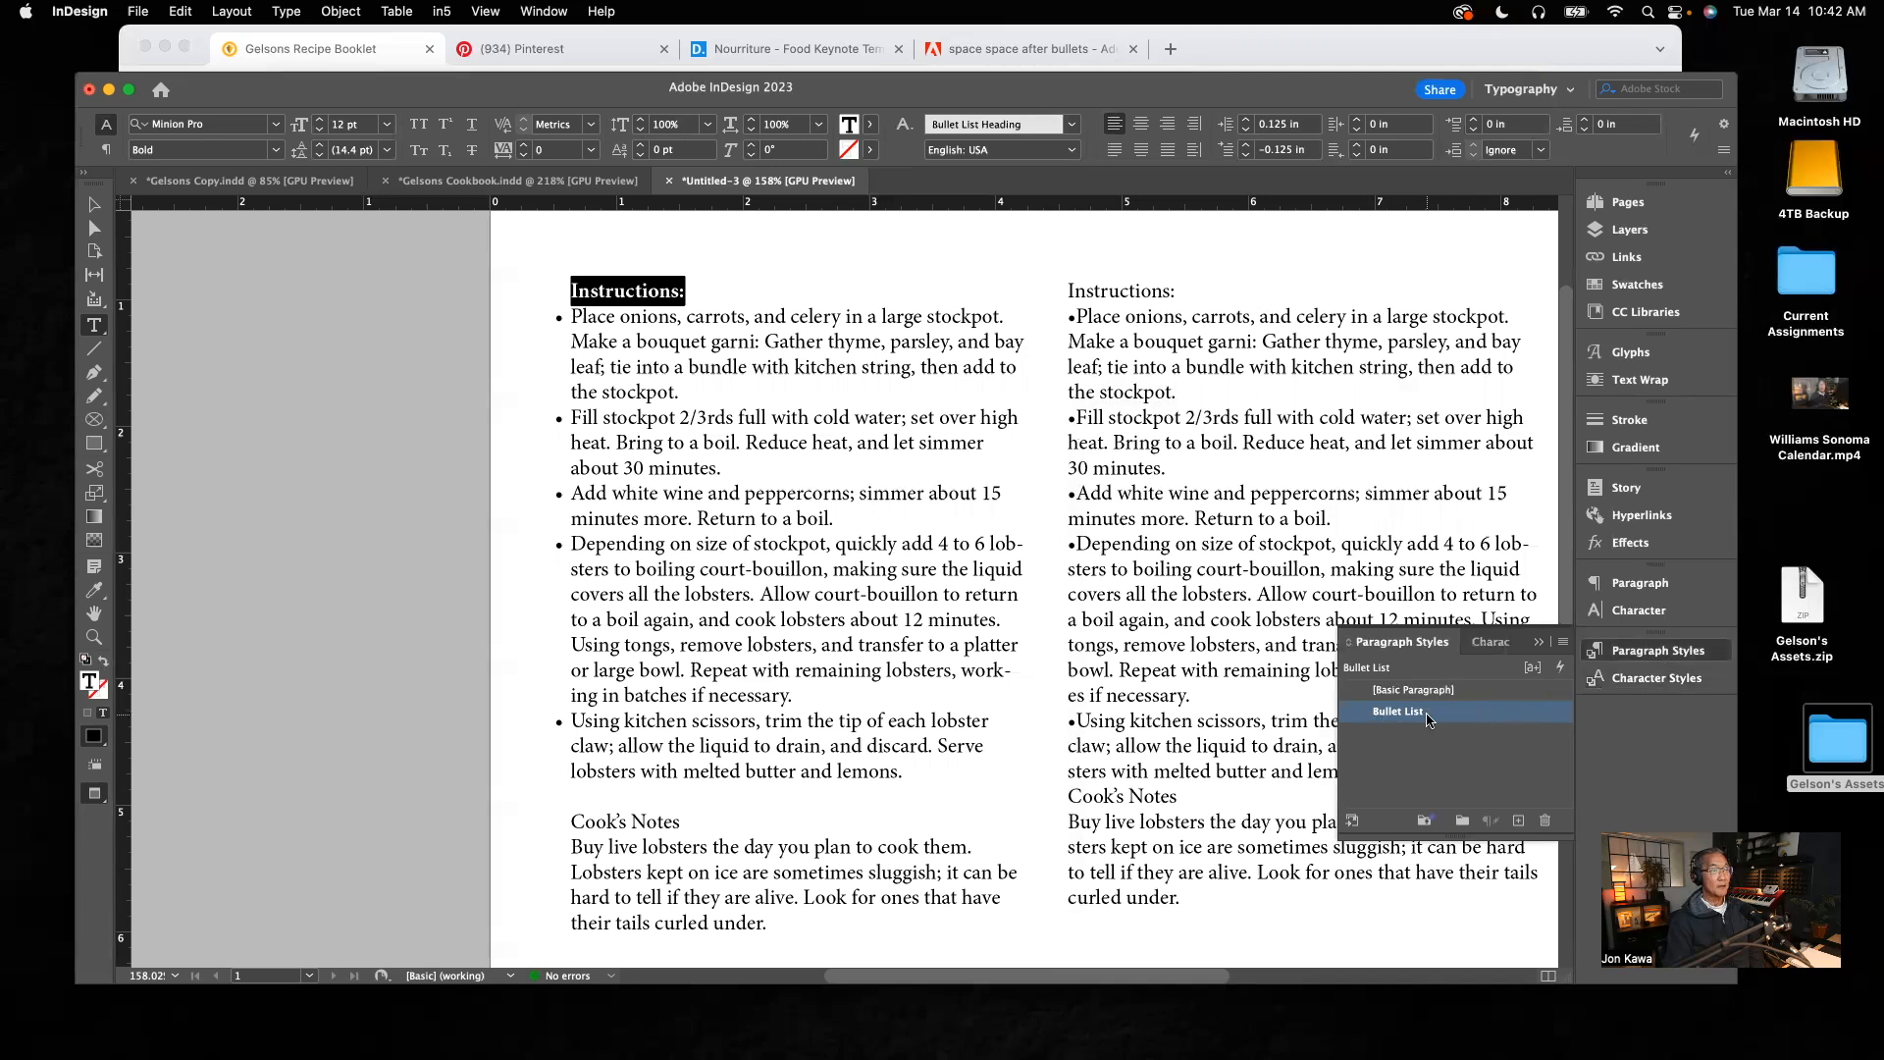
left_click(1657, 676)
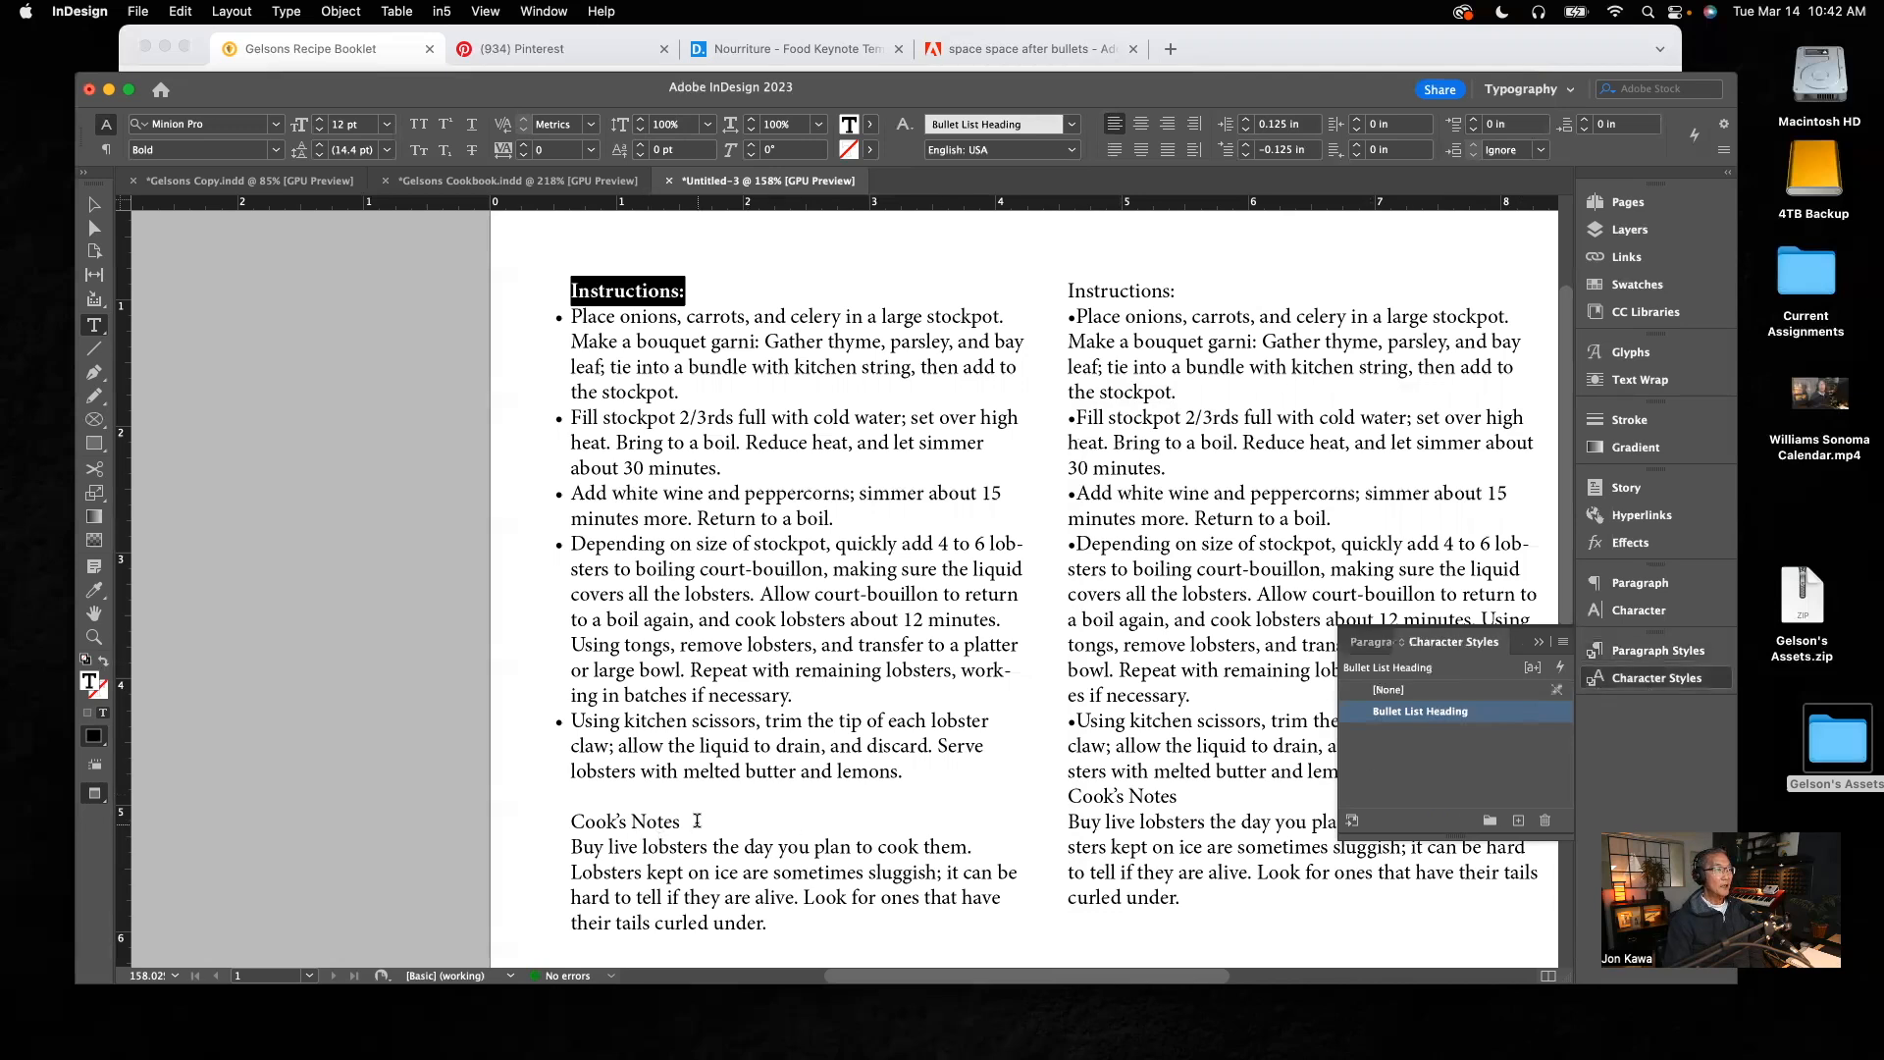
left_click_drag(687, 823, 552, 827)
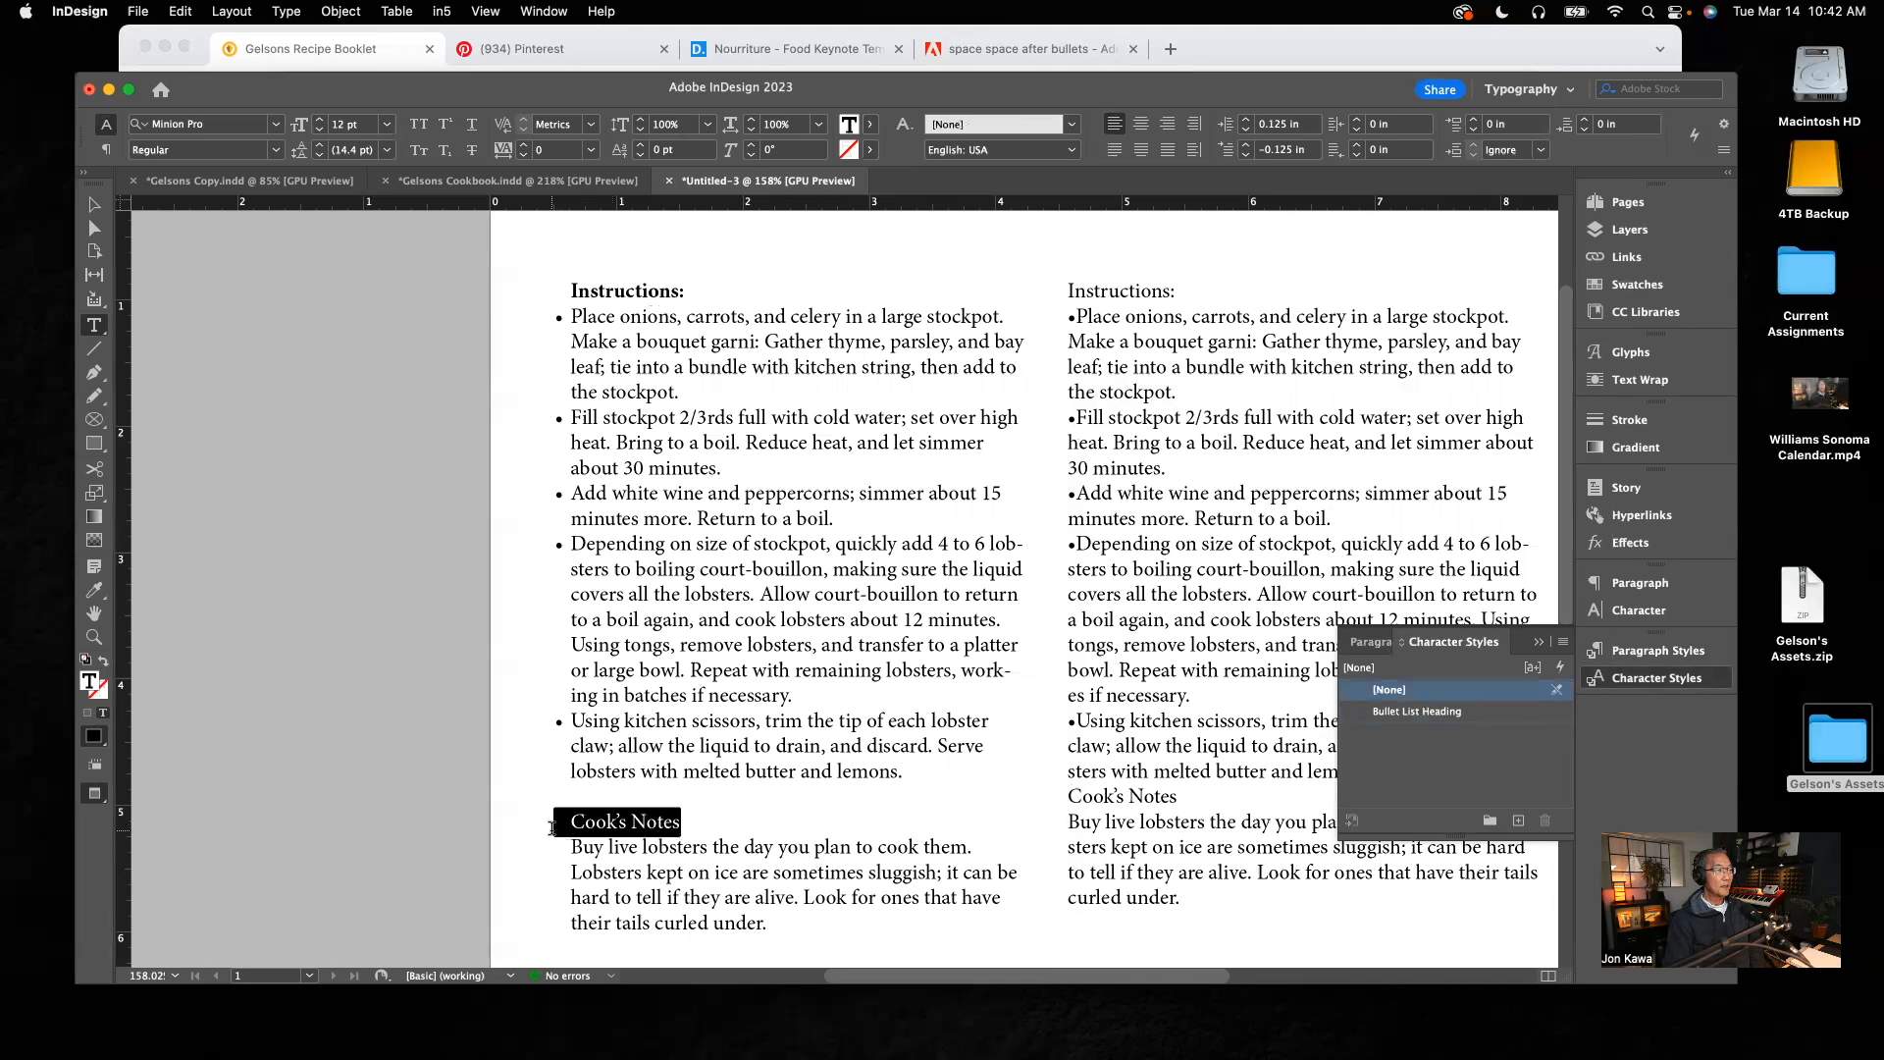
left_click(1416, 713)
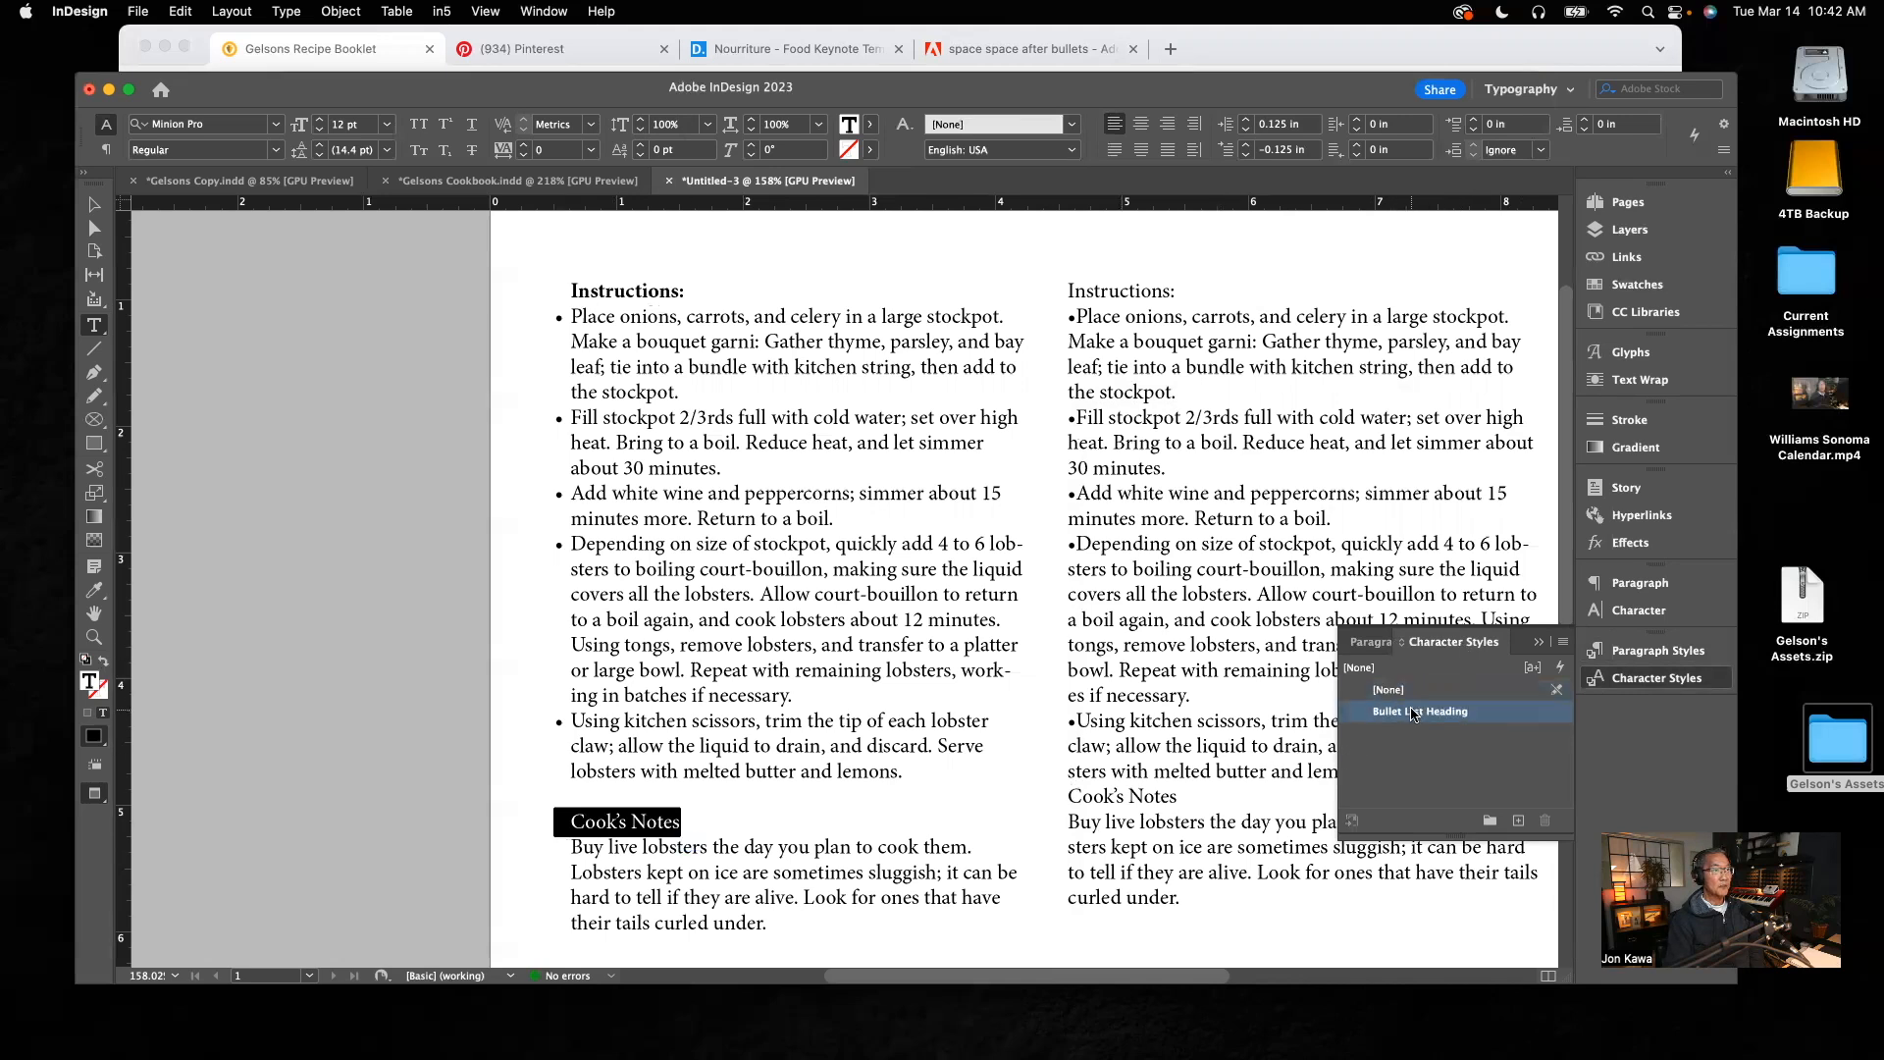
left_click(479, 795)
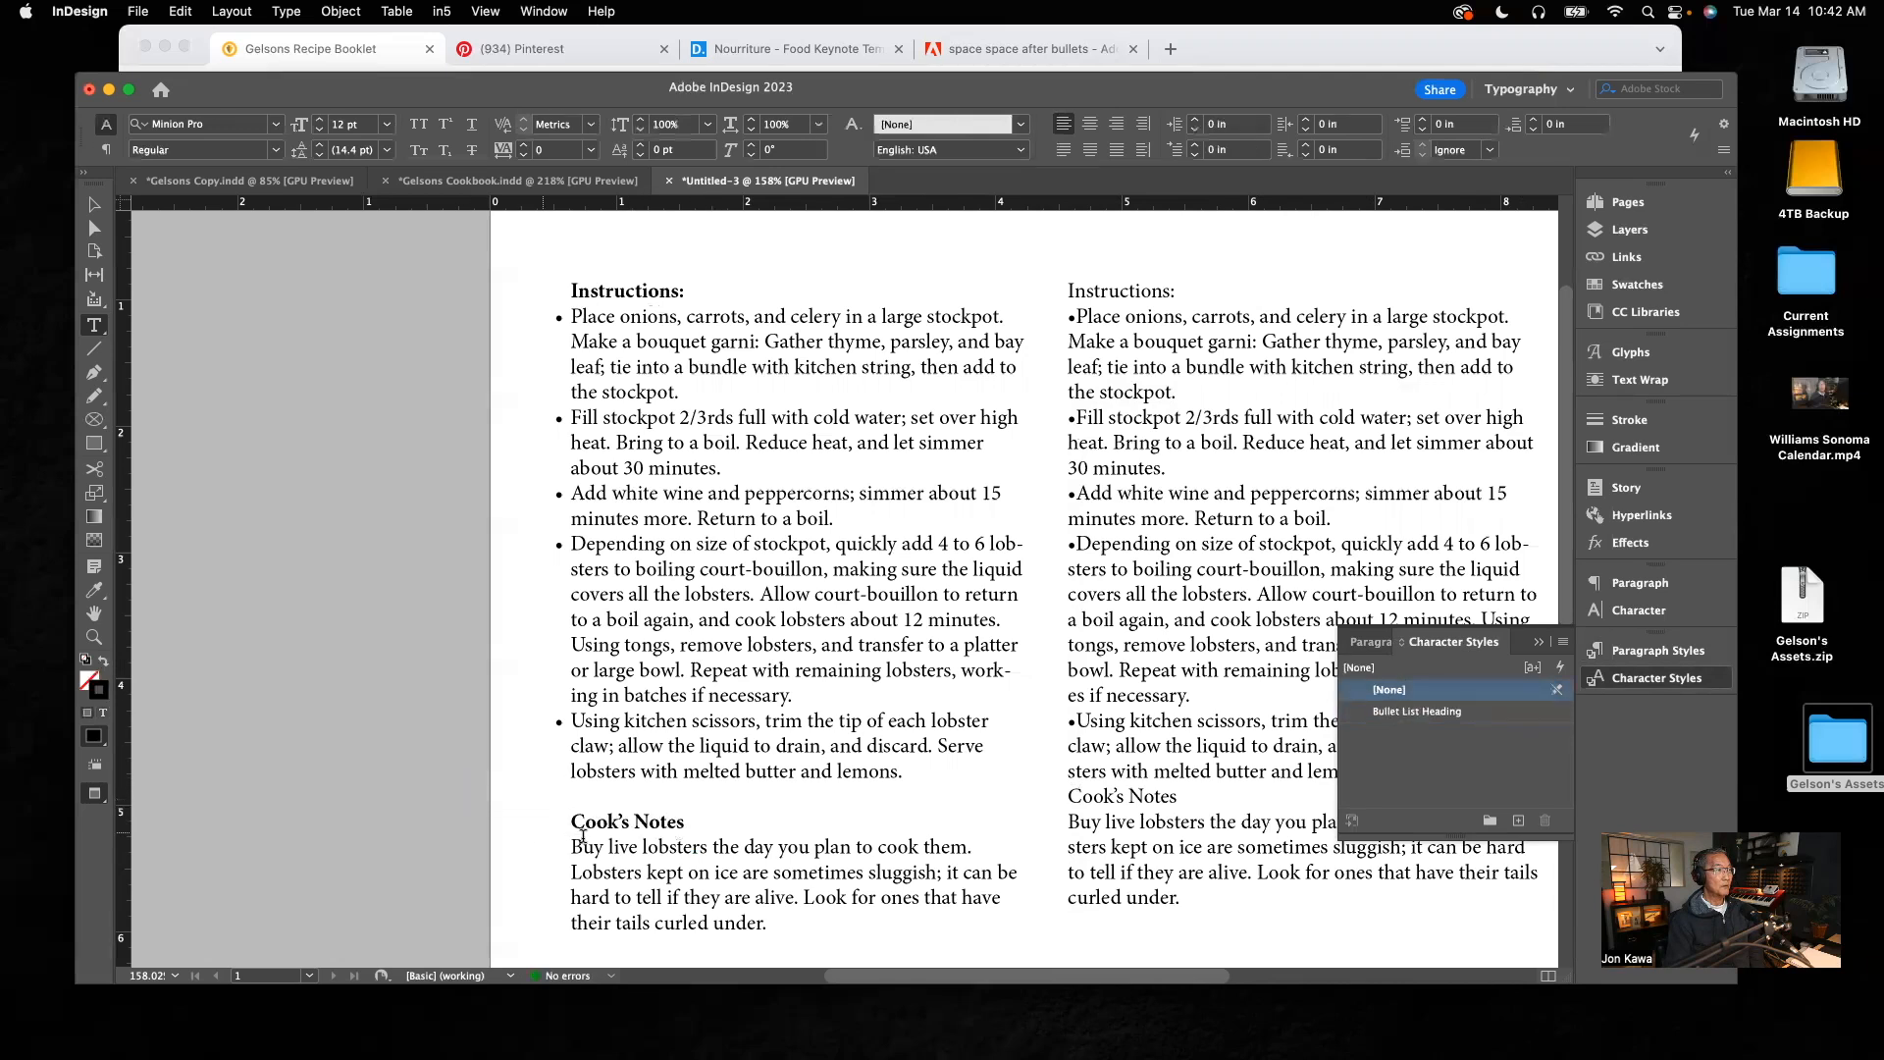
Step: Change the character color of the Bullet List Heading style to the cyan swatch C=100 M=0 Y=0 K=0
mouse_move(643, 1029)
left_click_drag(989, 980, 1076, 981)
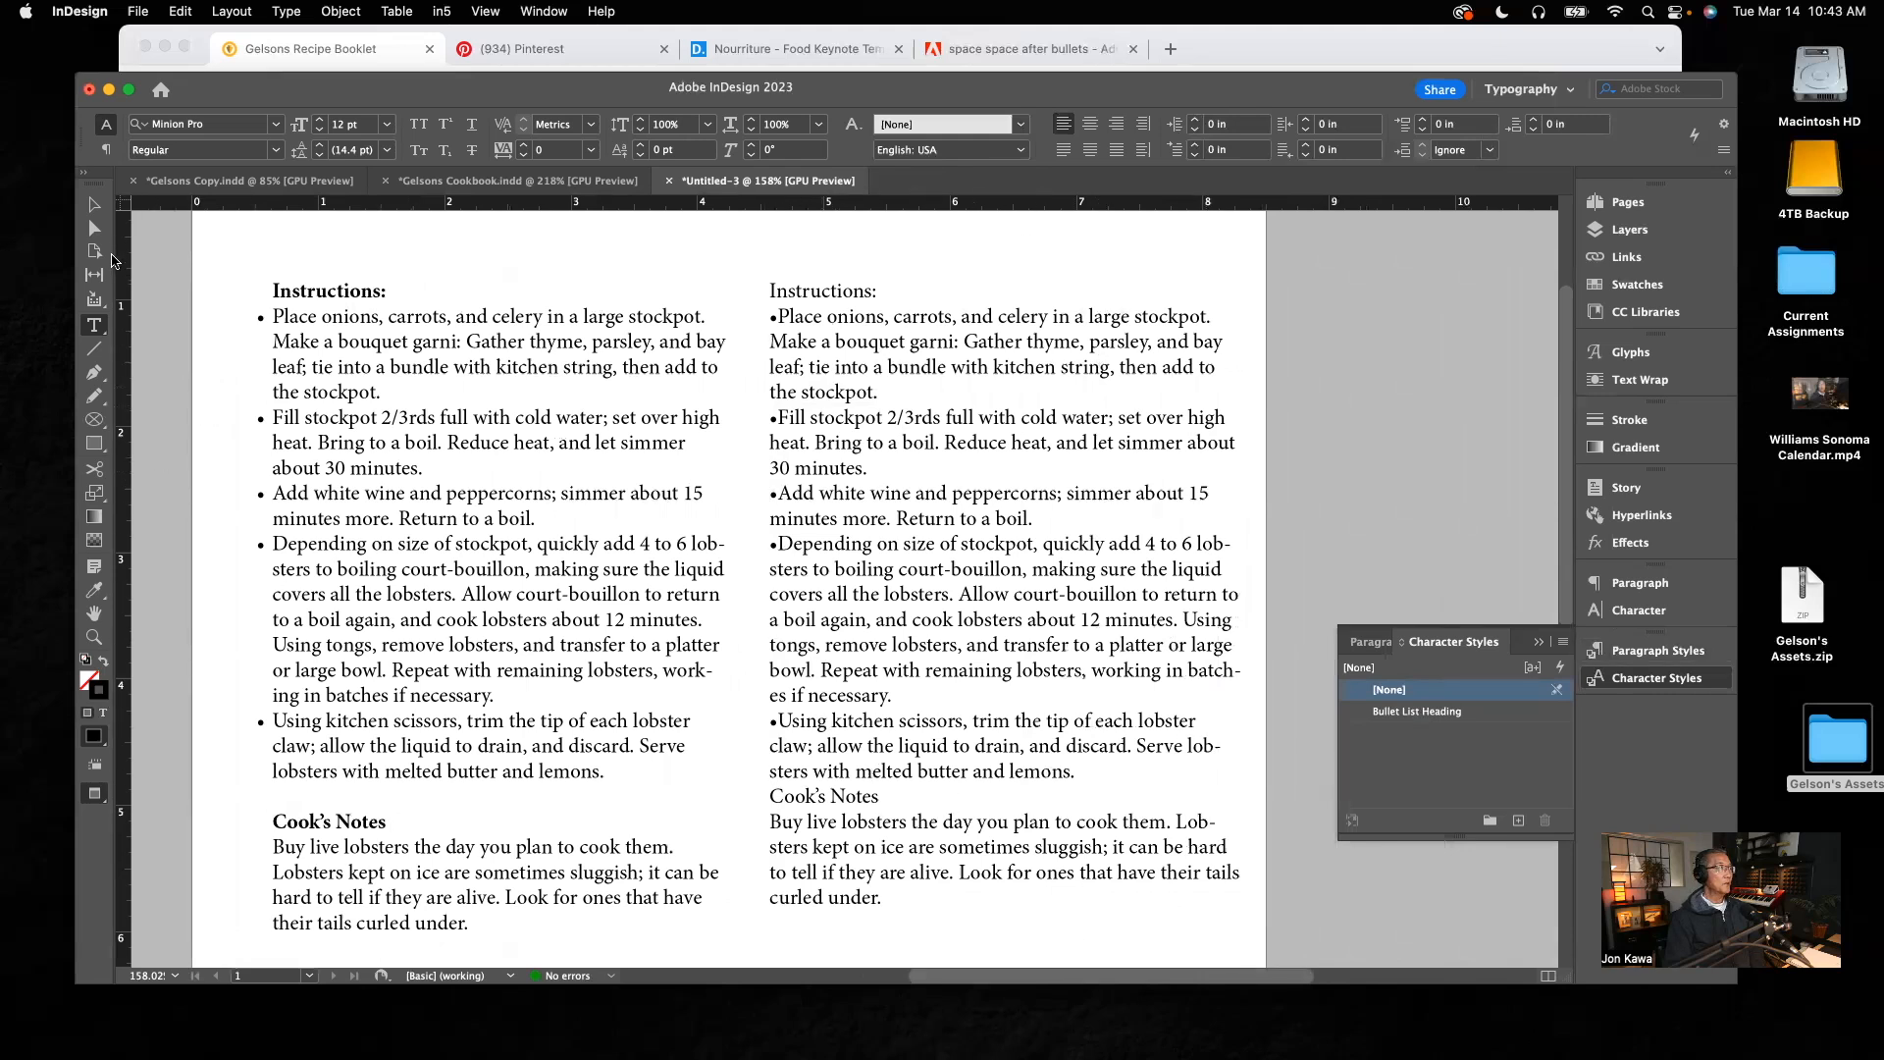
left_click(96, 204)
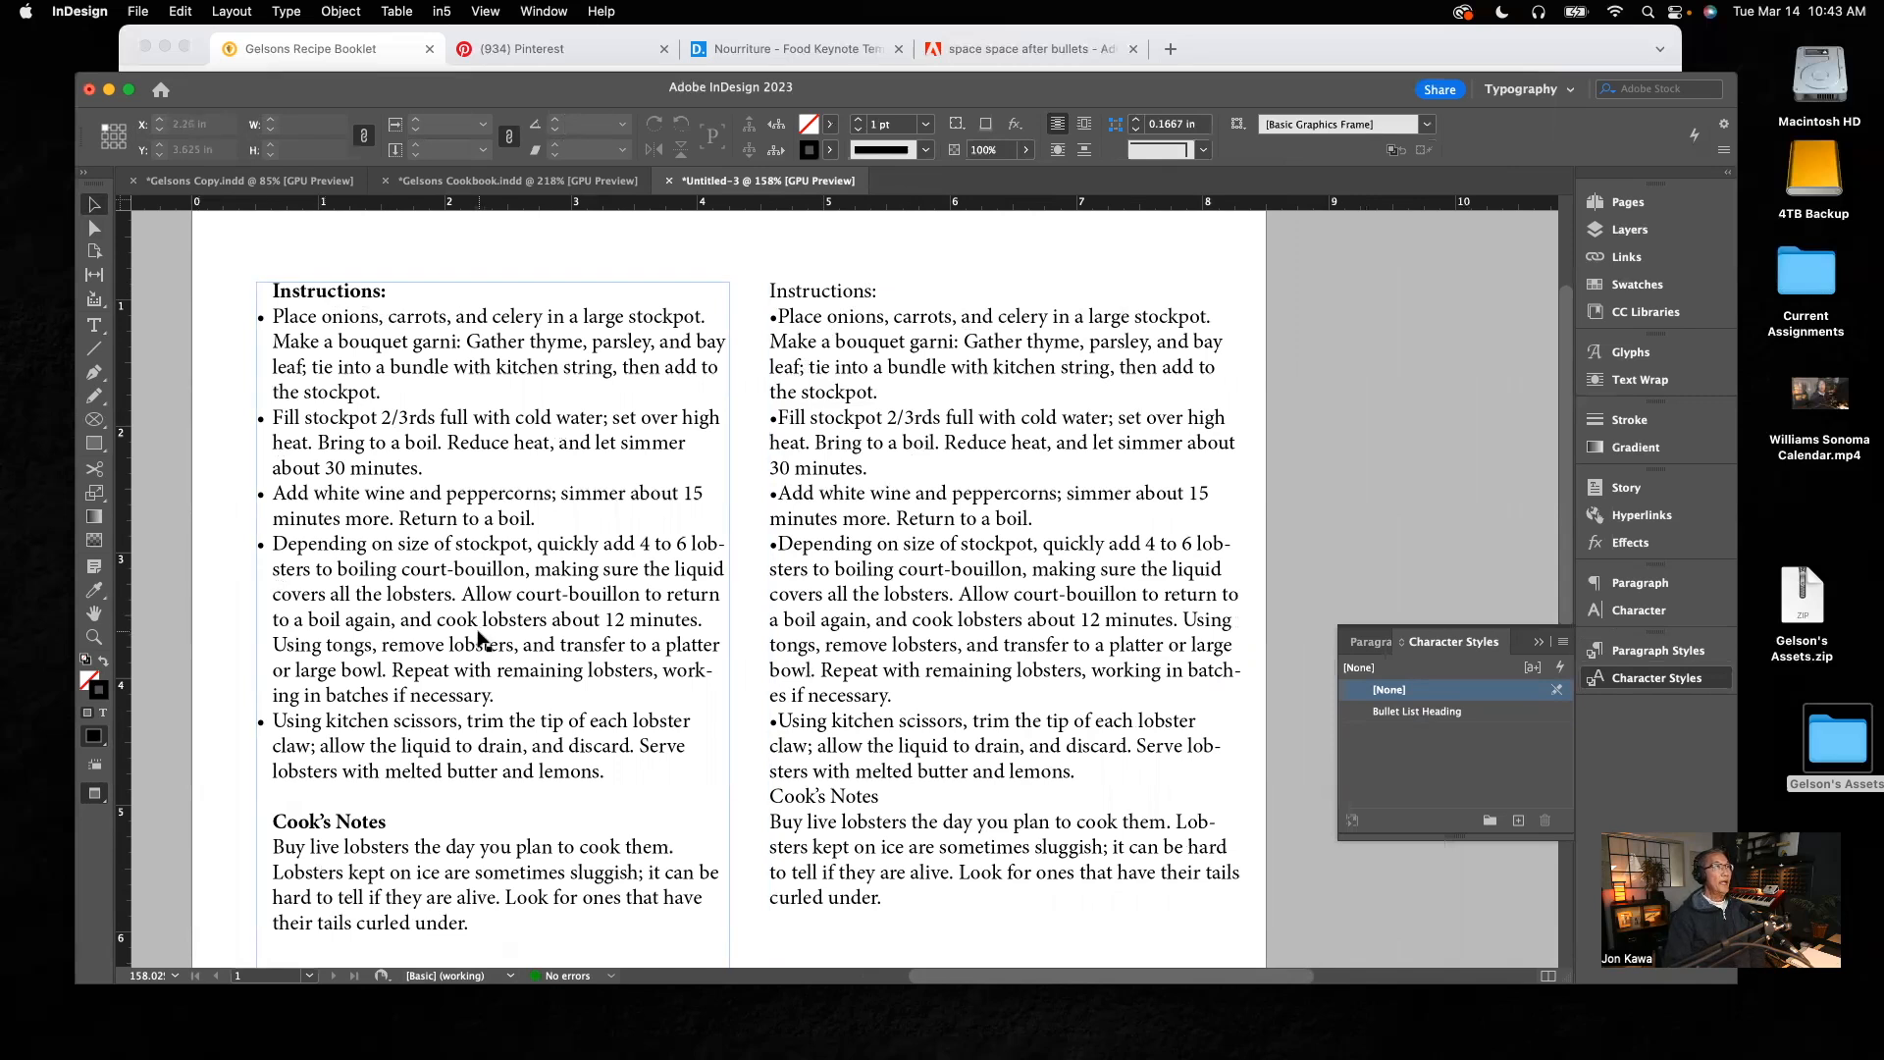
left_click(94, 325)
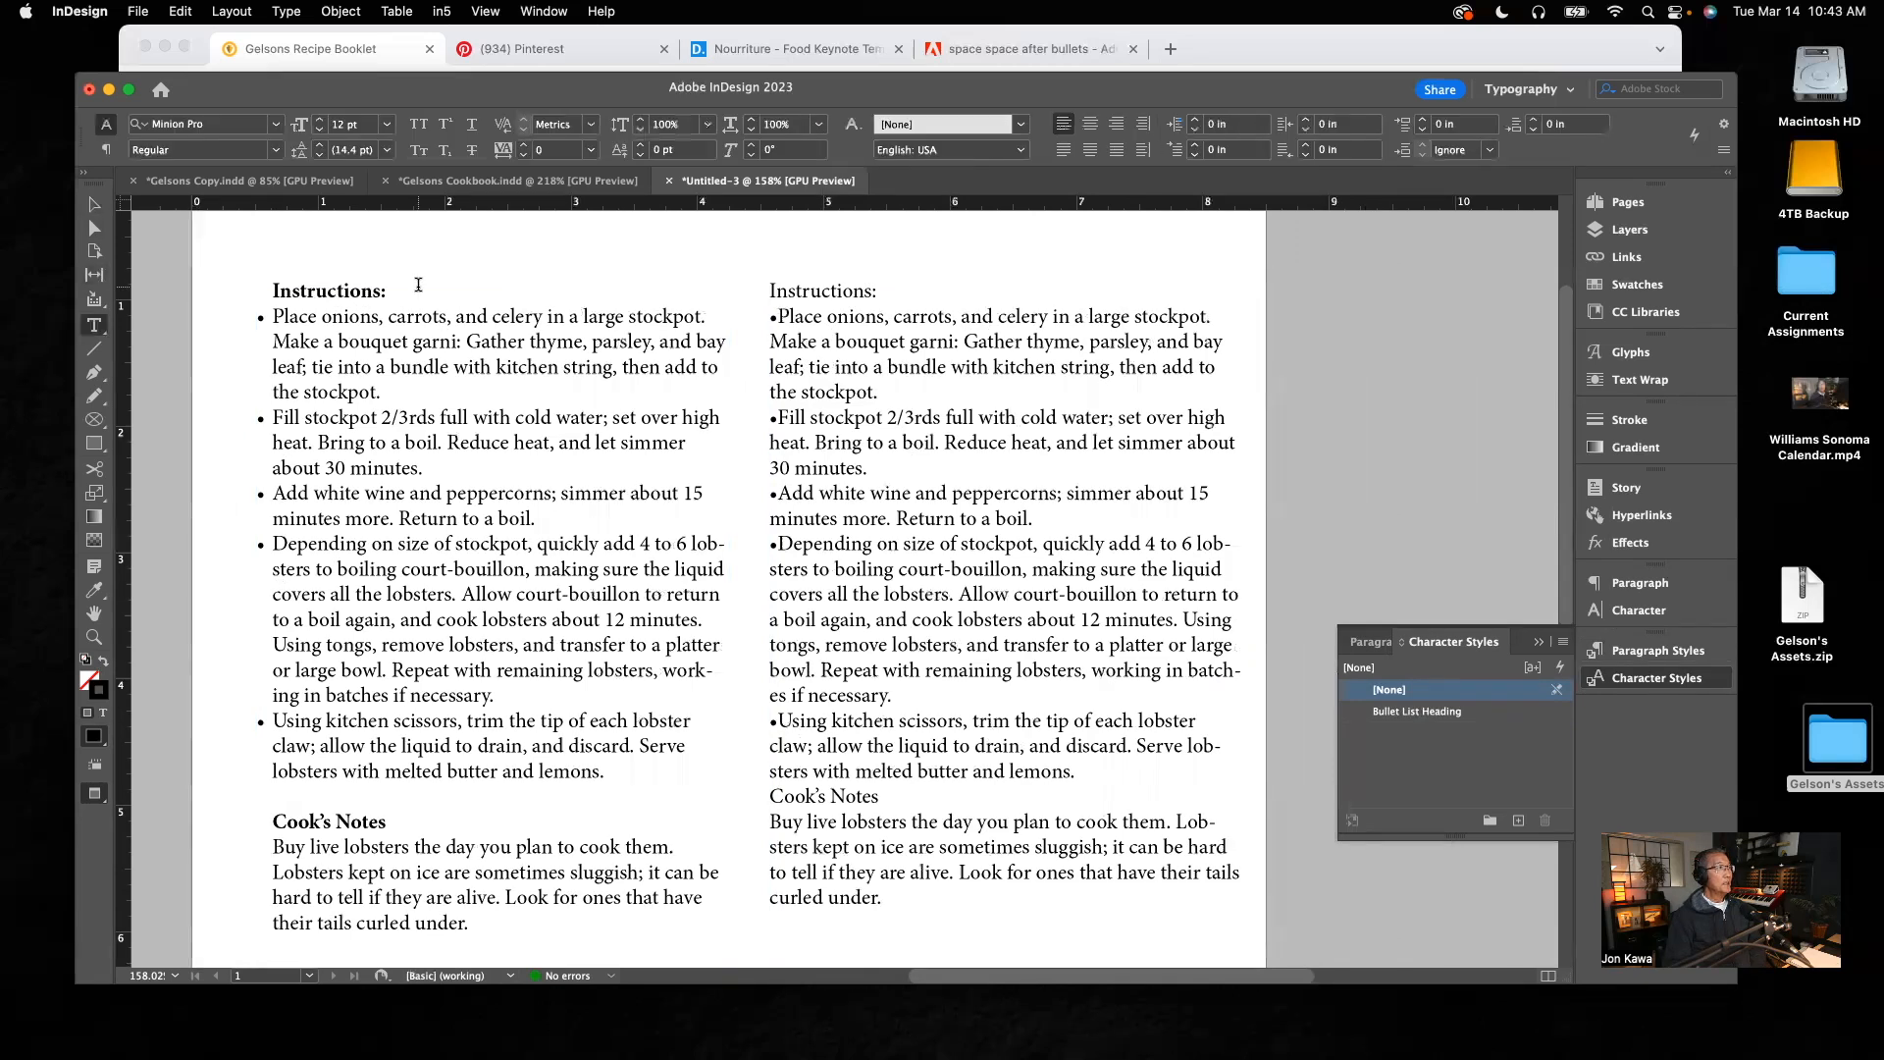
left_click_drag(387, 290, 274, 287)
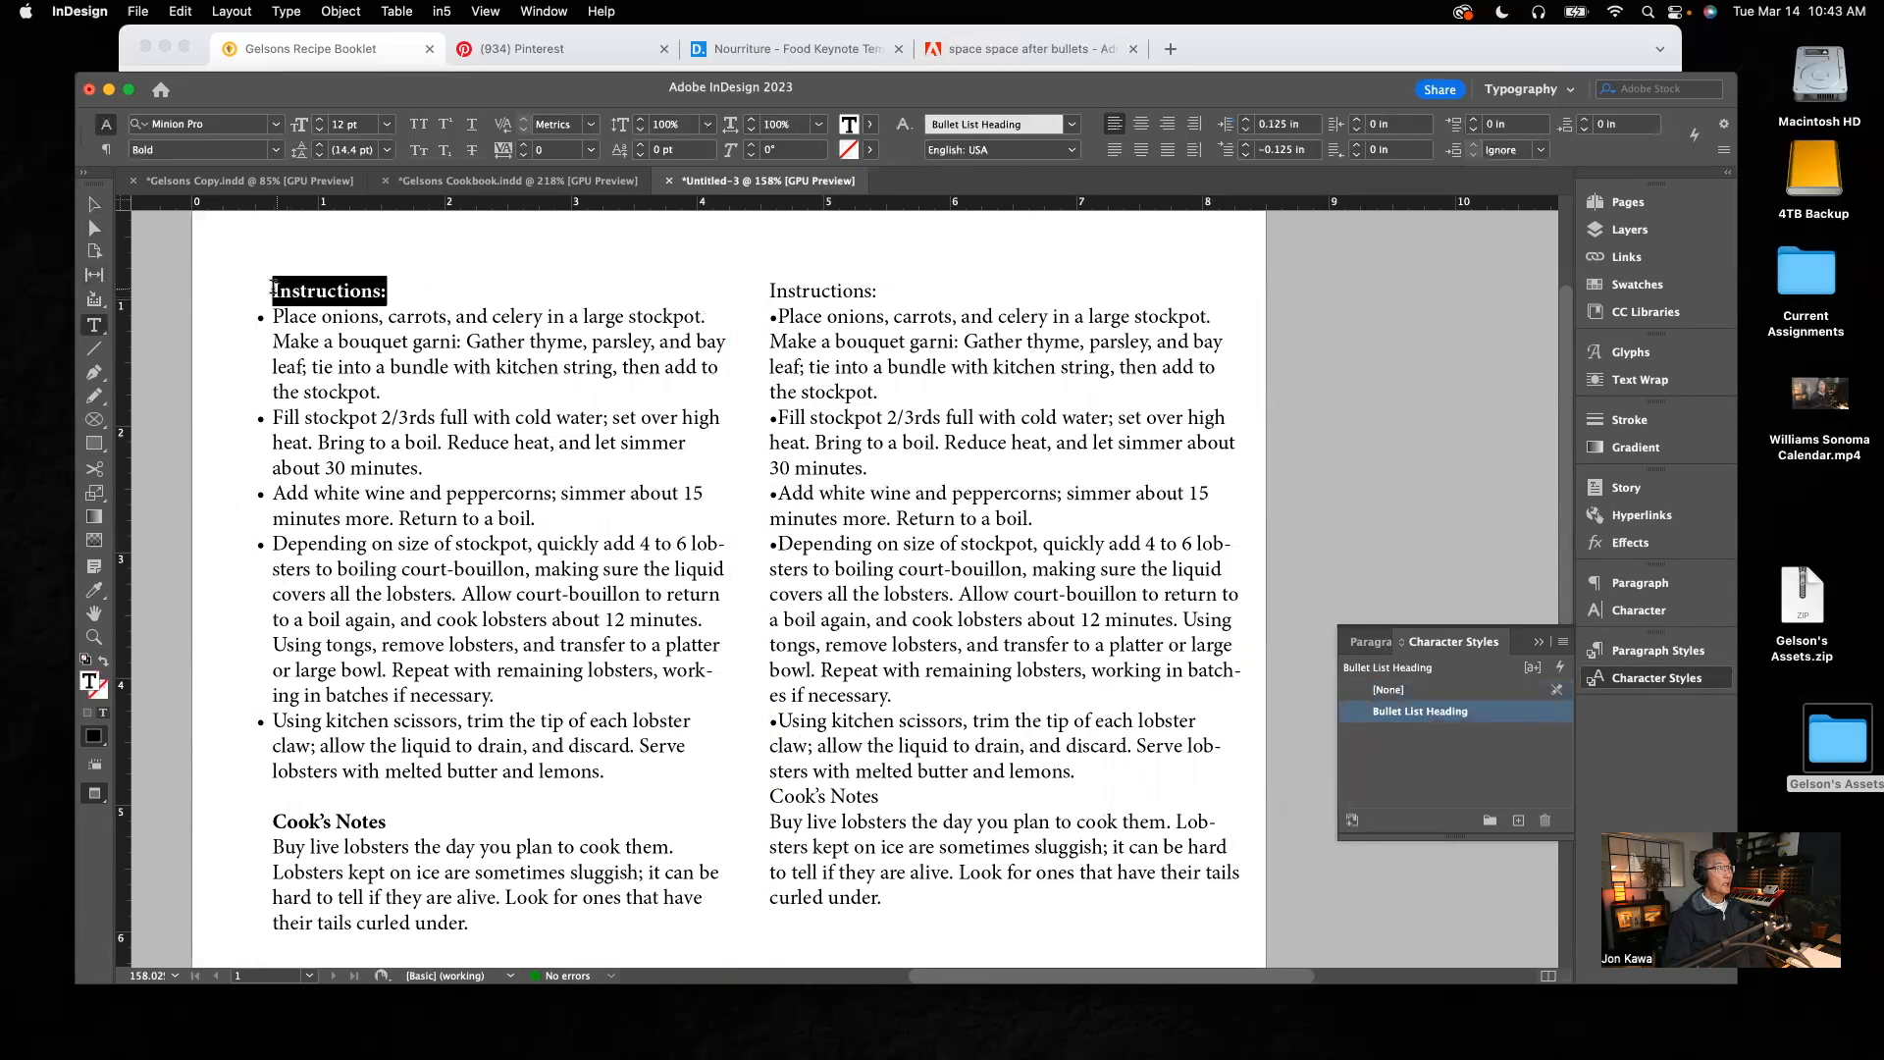
double_click(1498, 720)
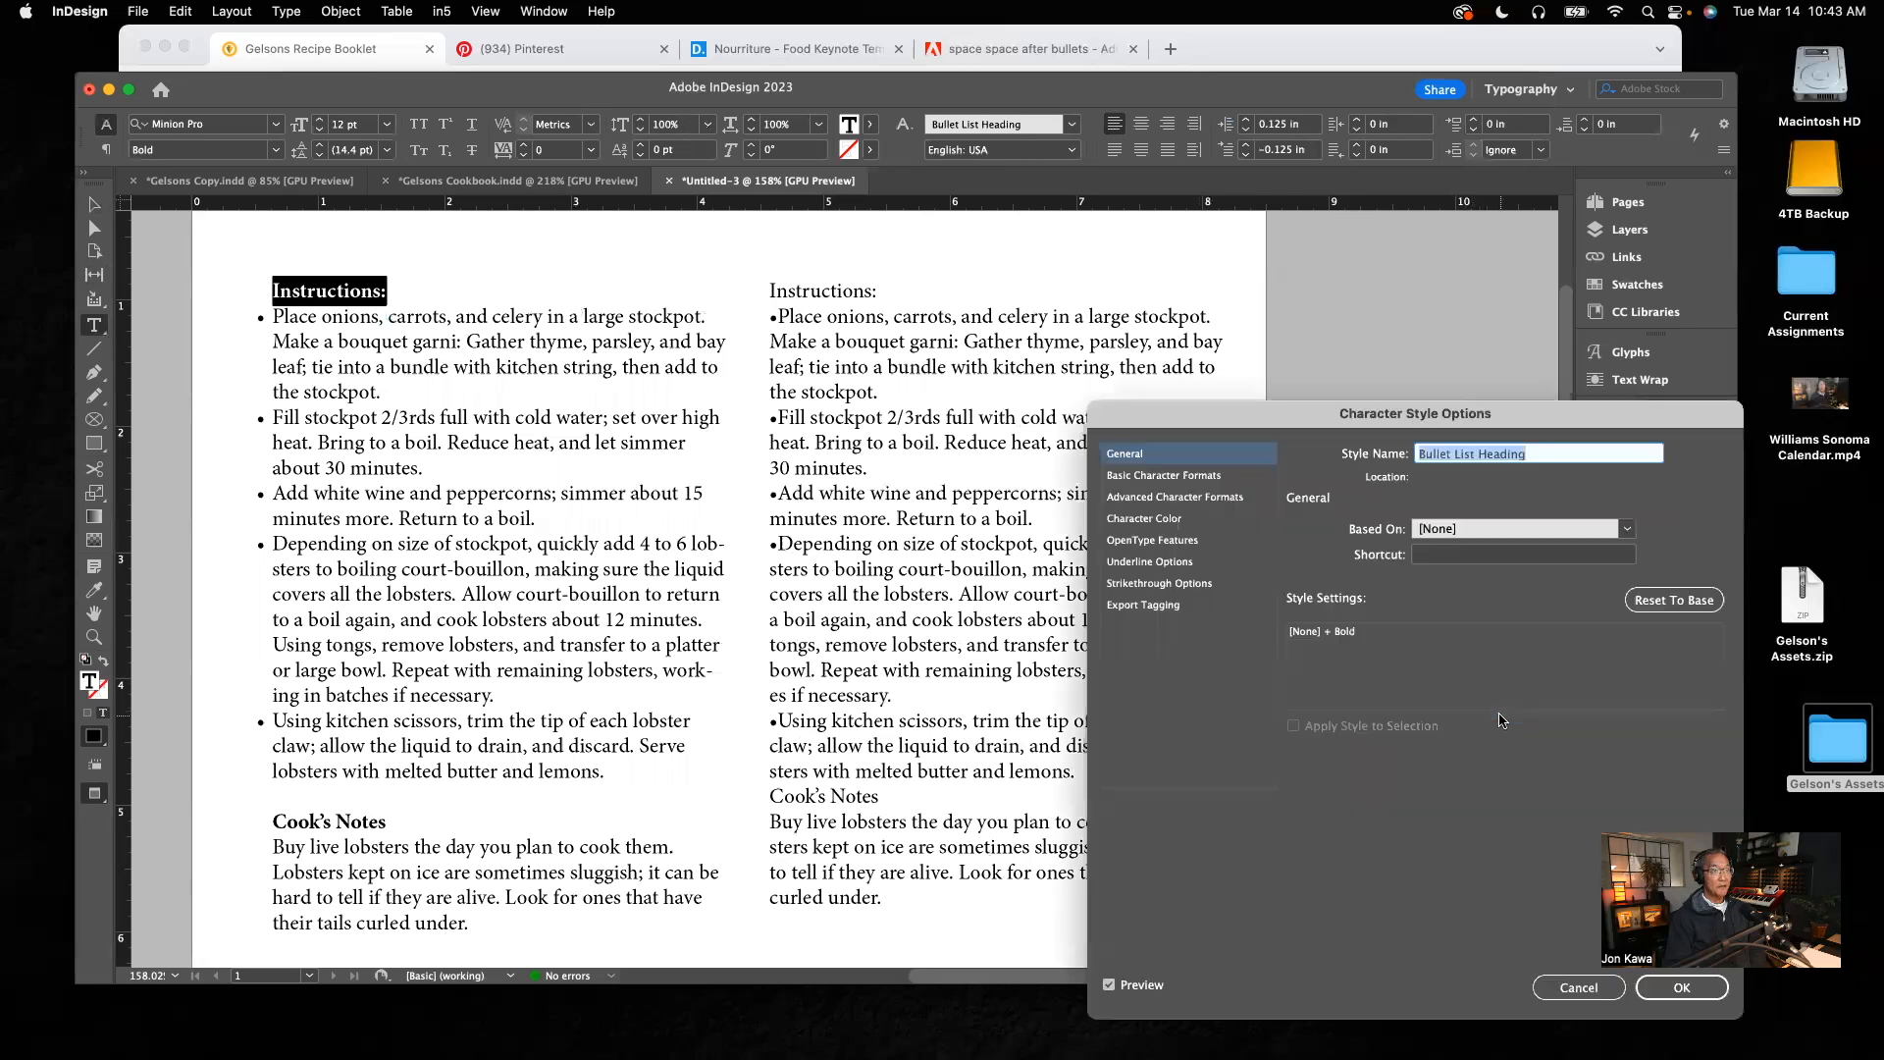
left_click(1170, 520)
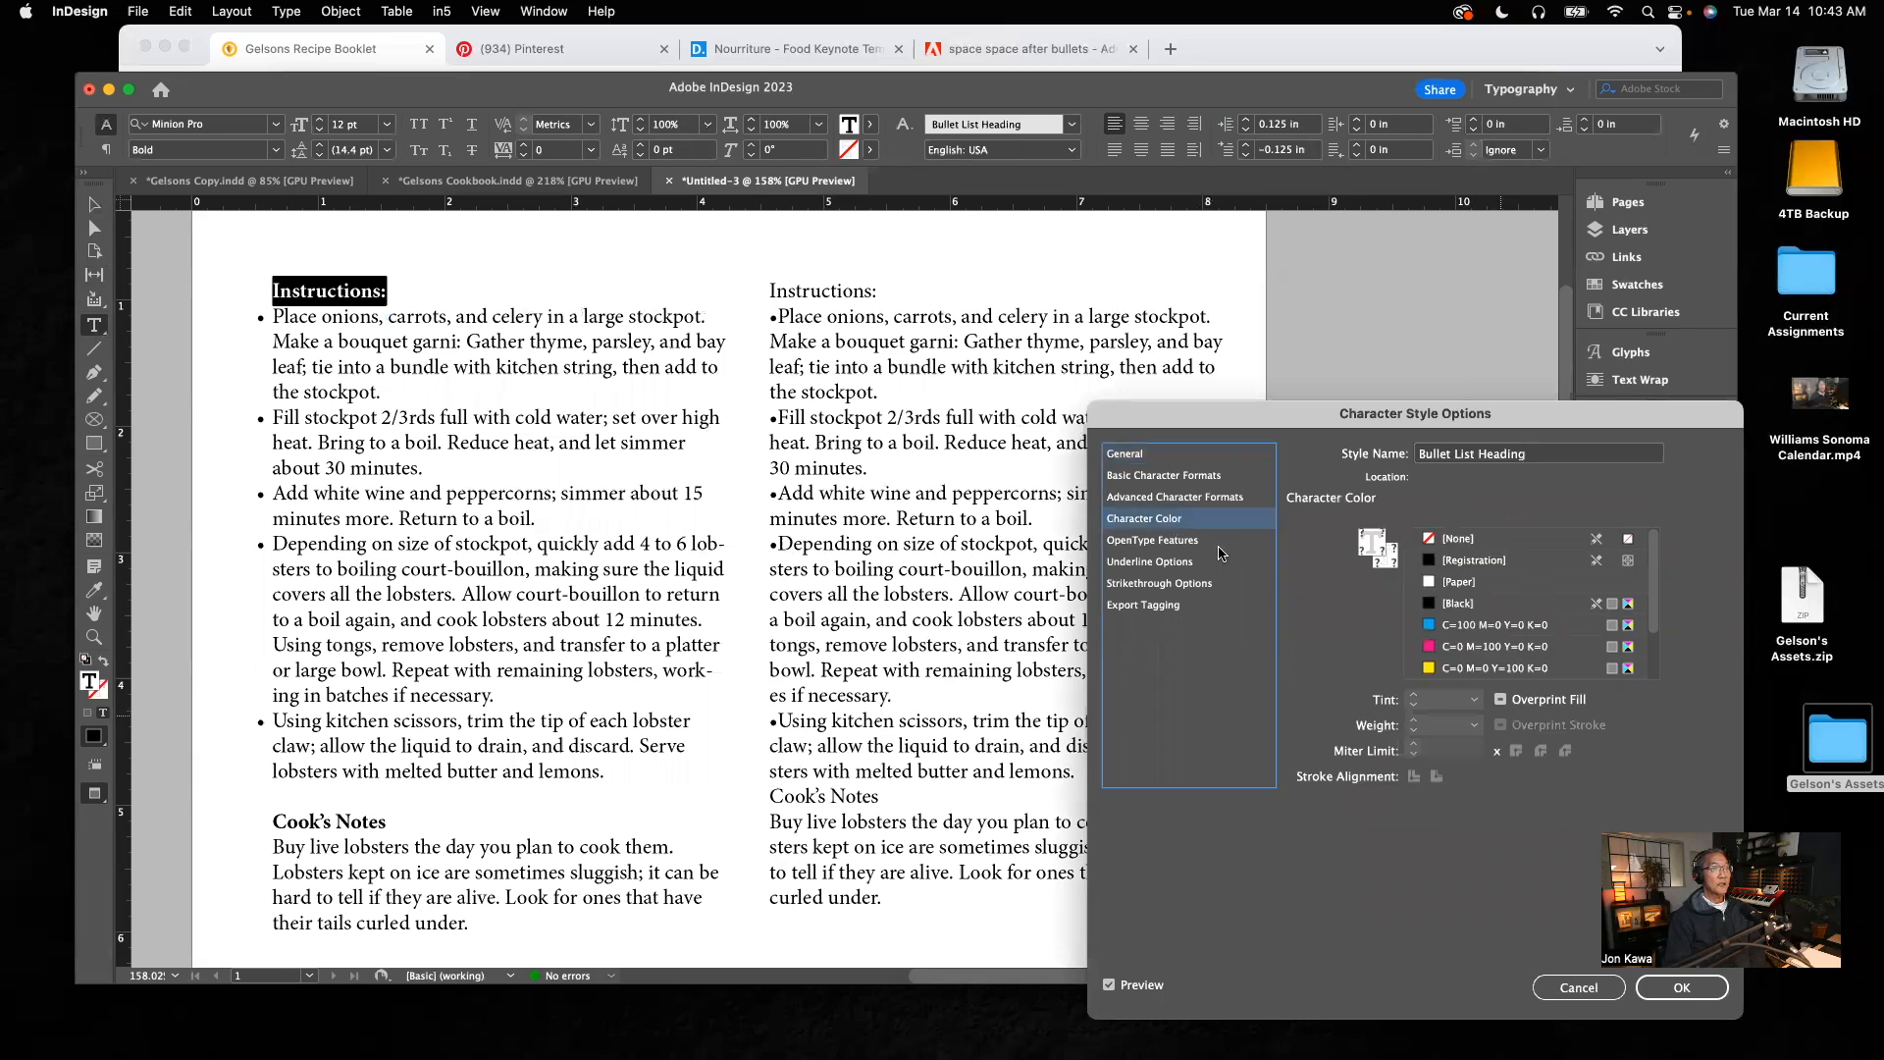
left_click(1429, 626)
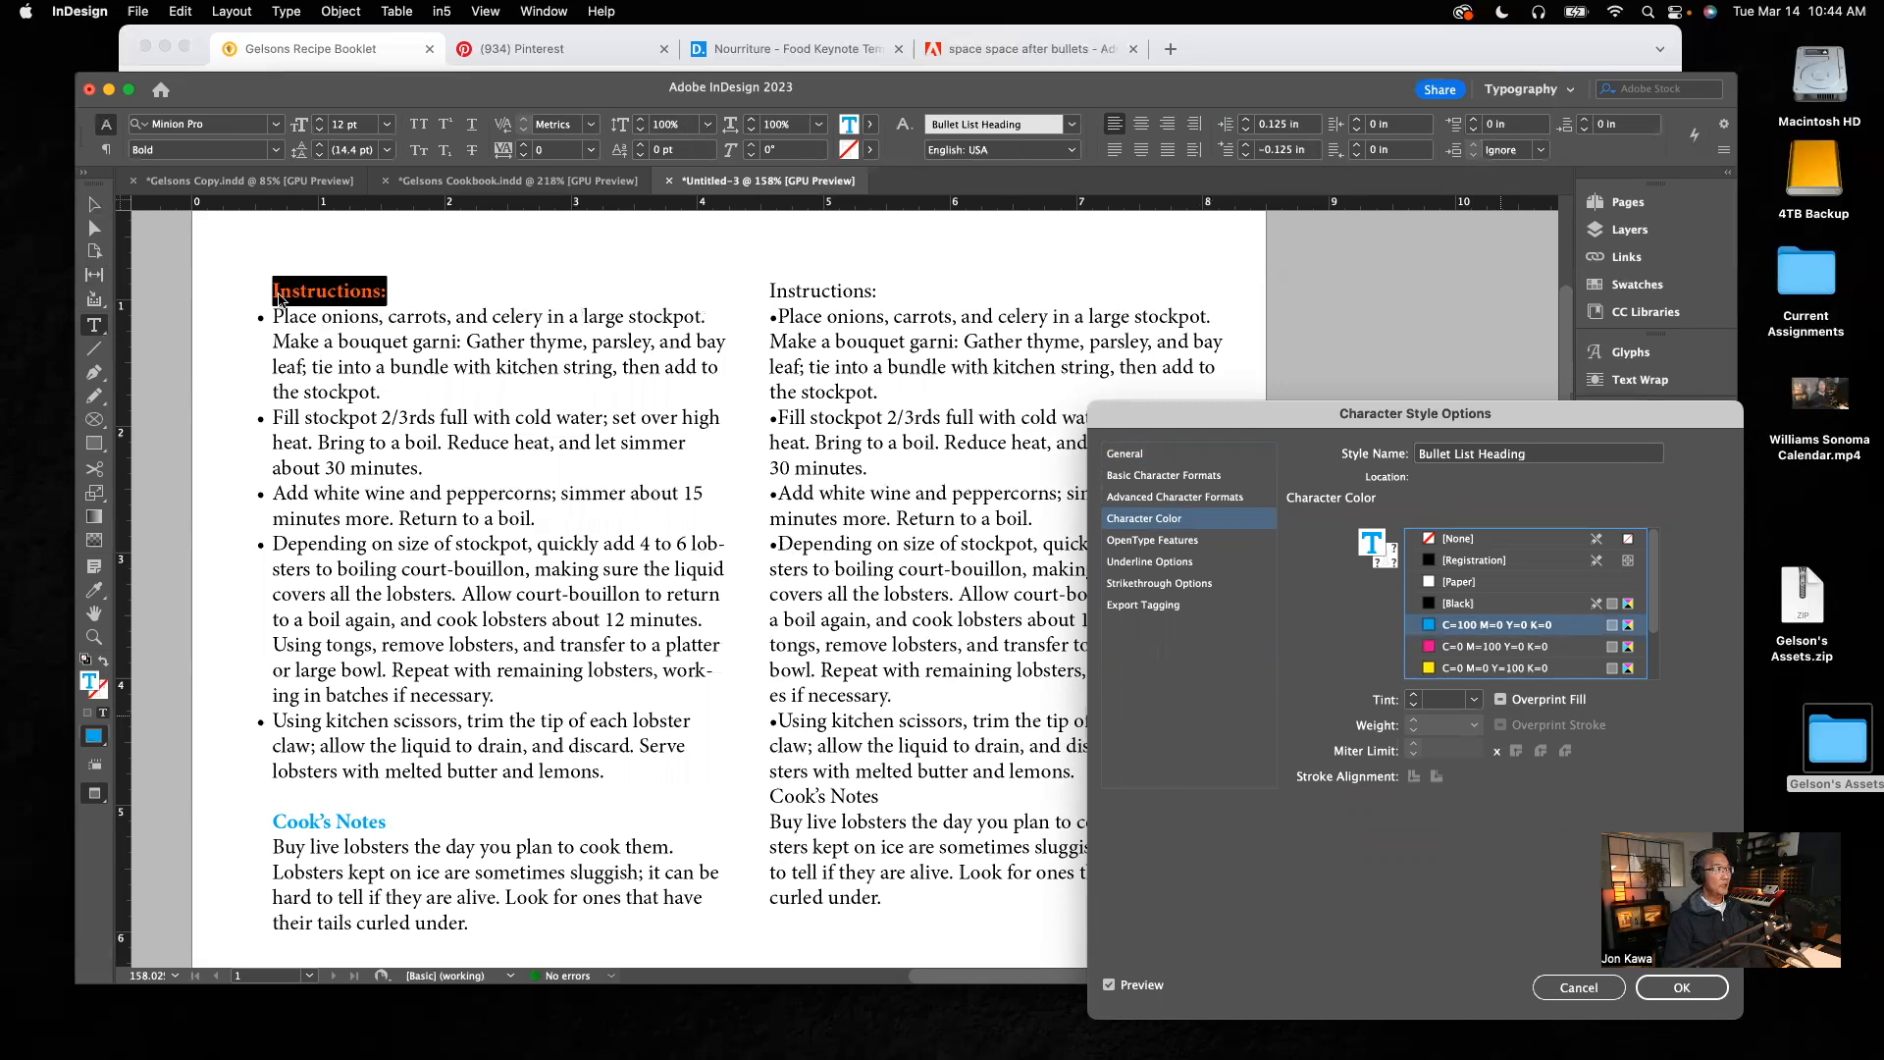
left_click(1675, 984)
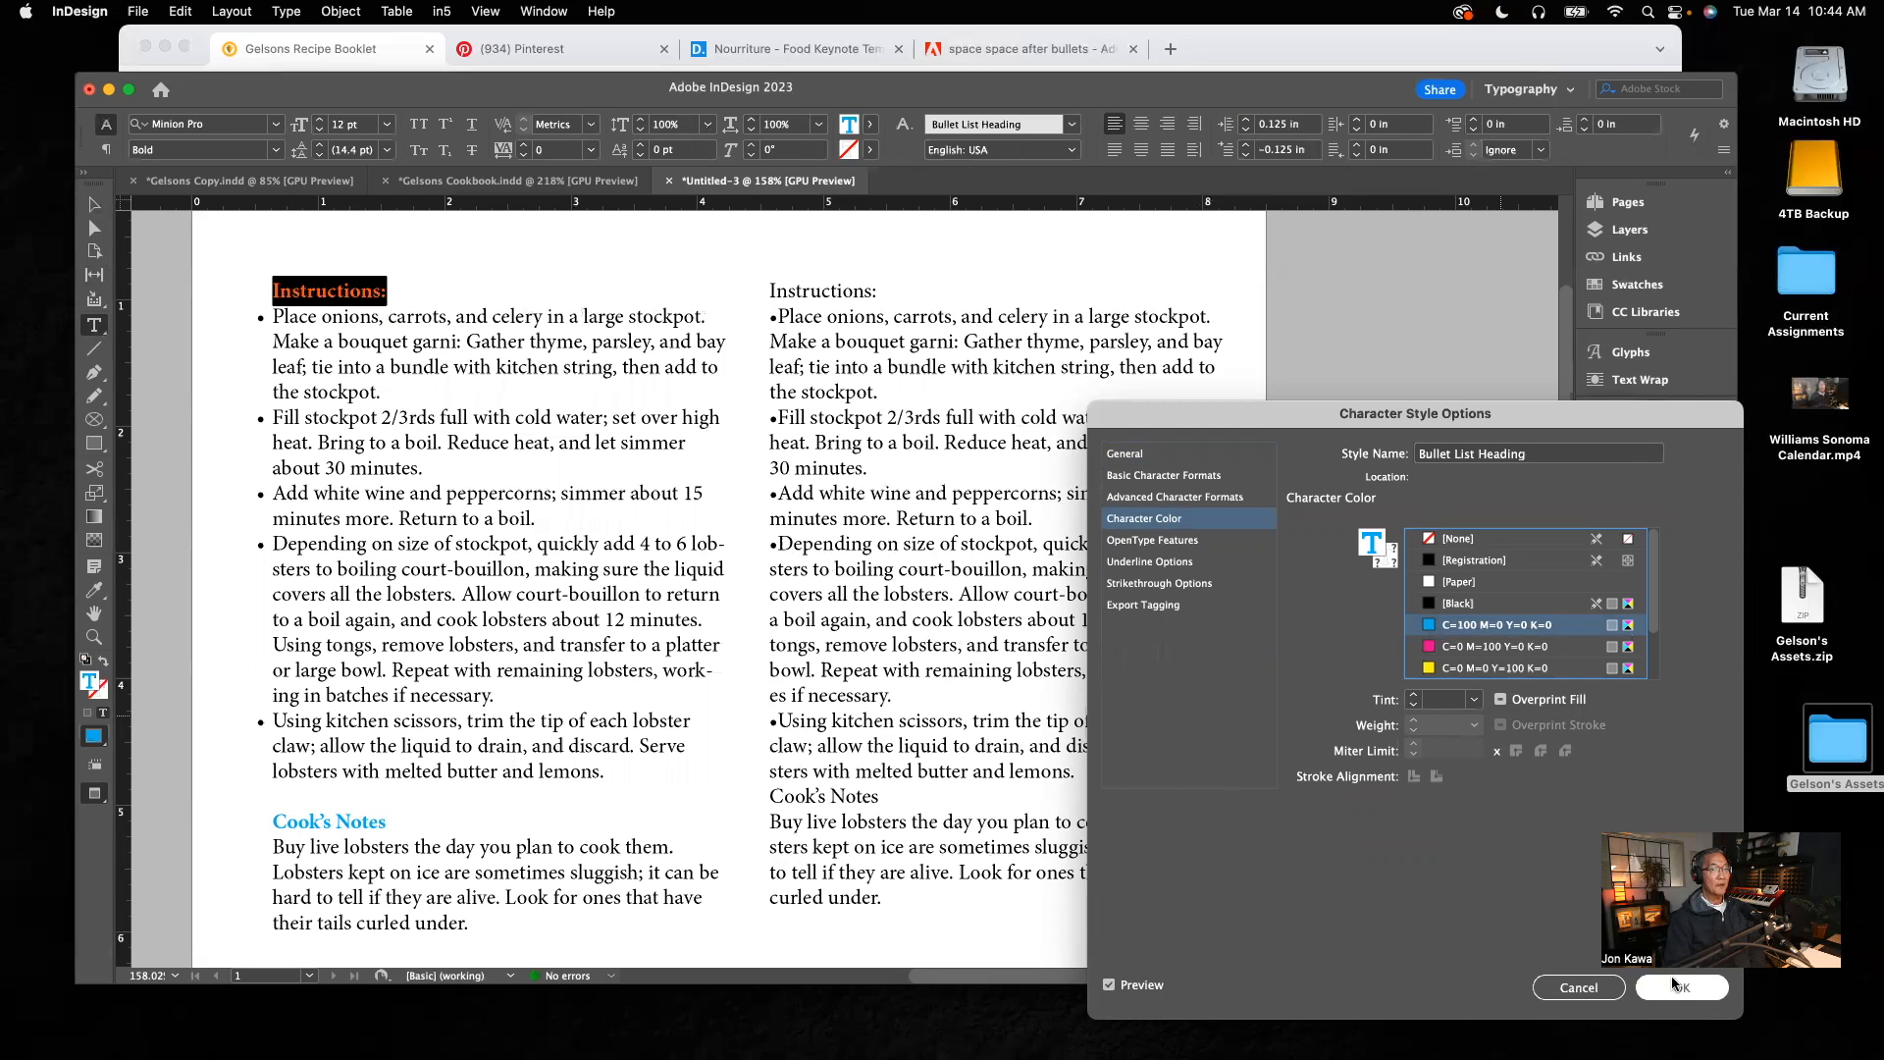
left_click(713, 283)
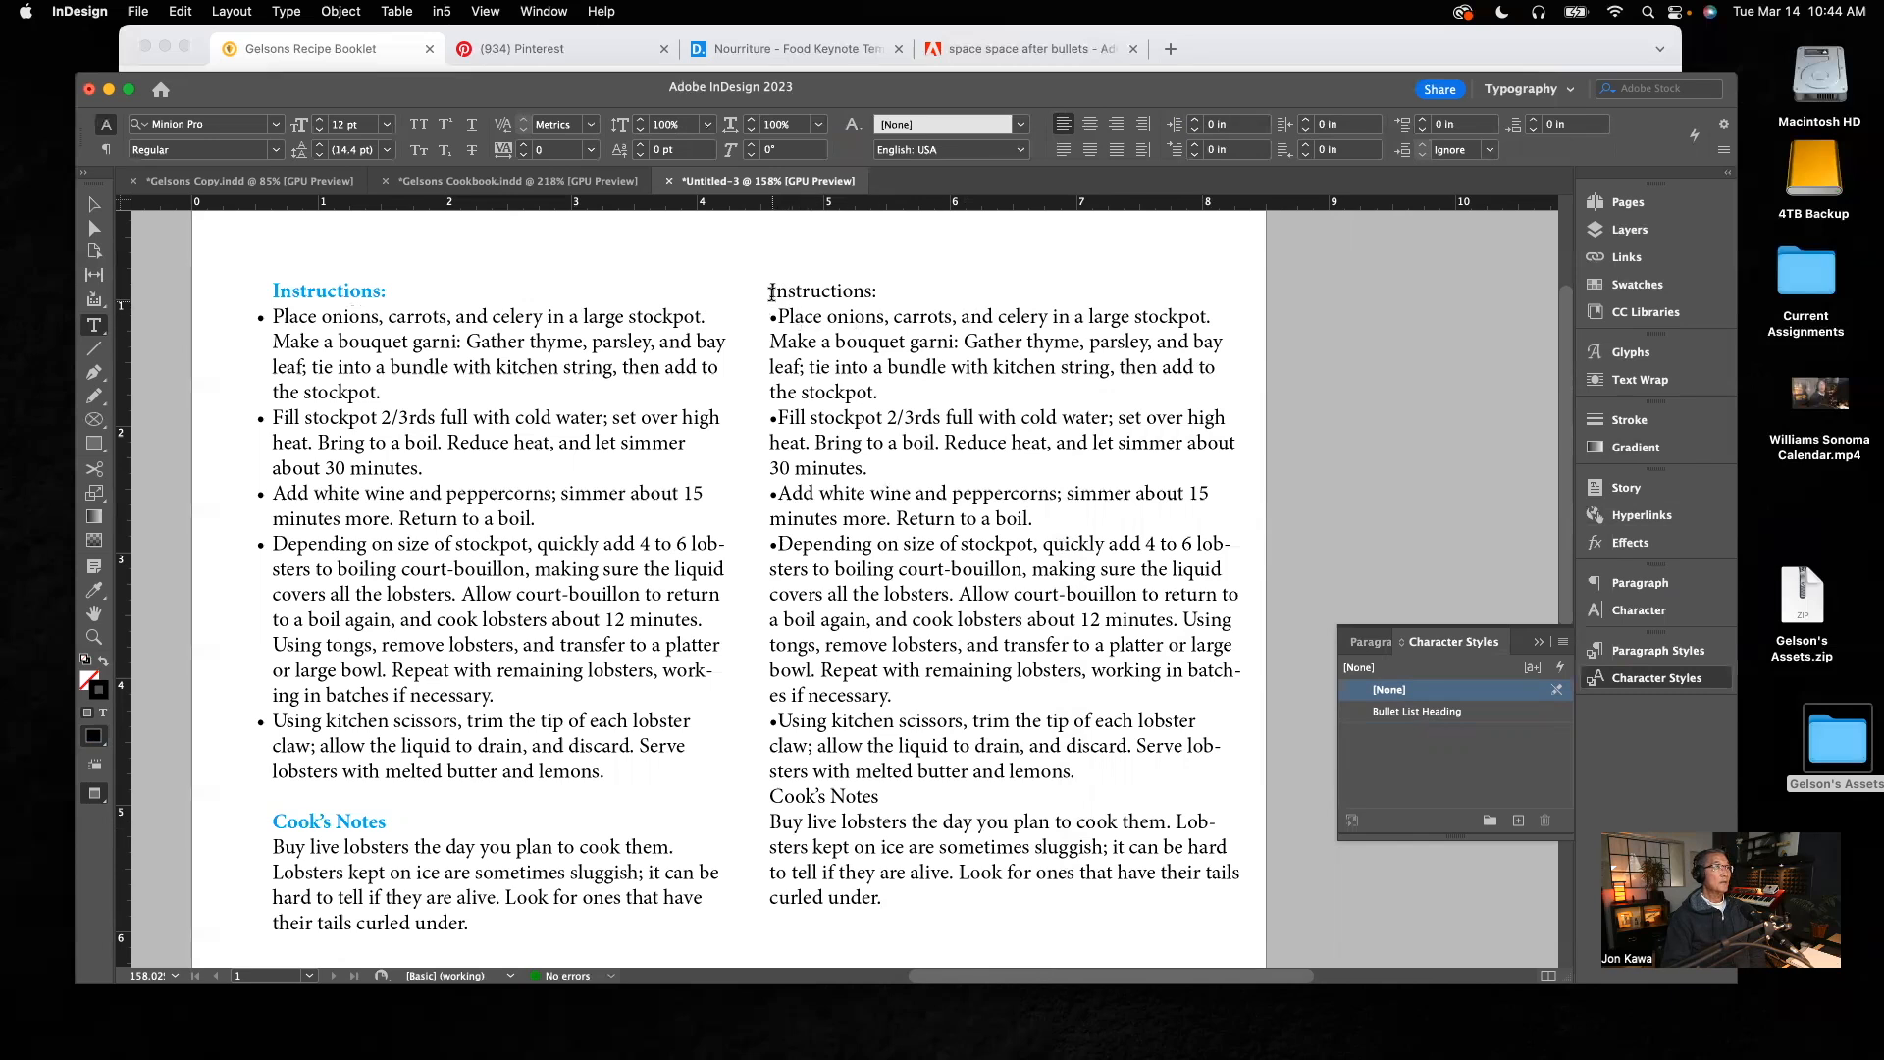
Step: Apply the Bullet List paragraph style to all the text in the right frame
left_click_drag(771, 290, 1105, 899)
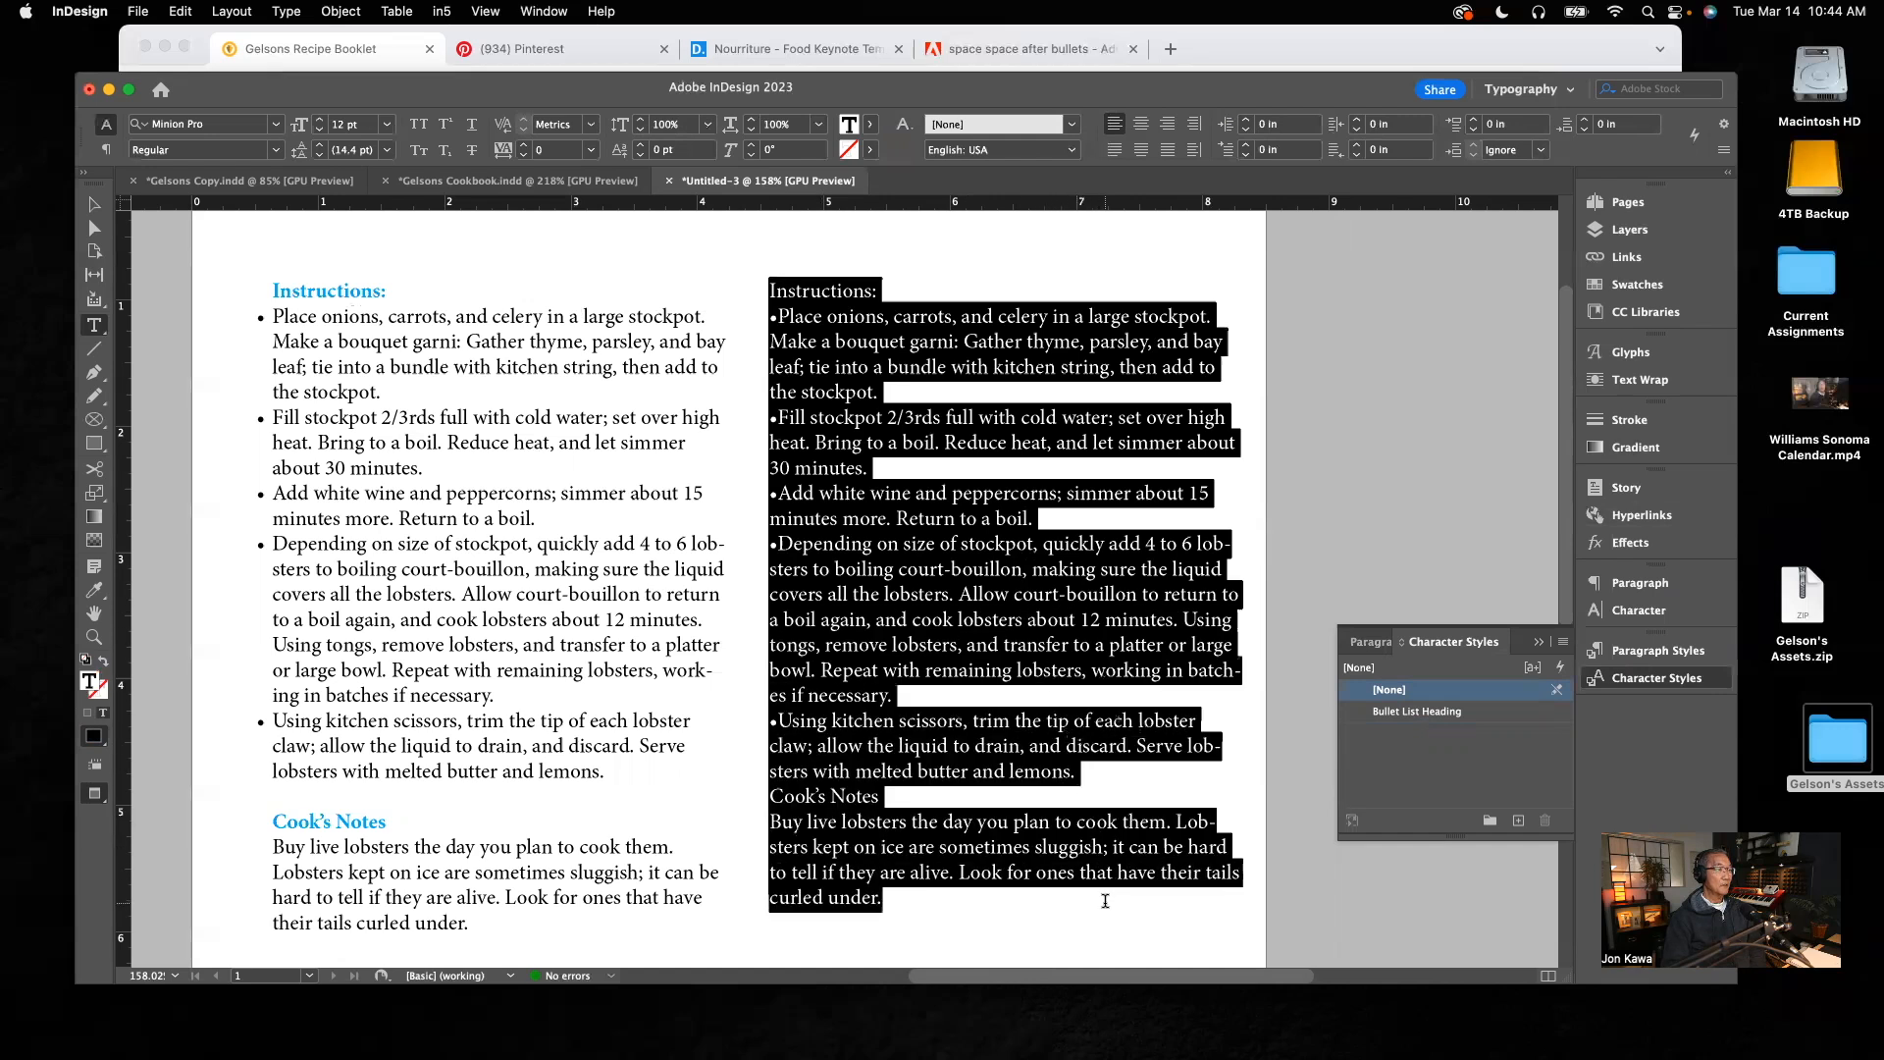
left_click(1657, 650)
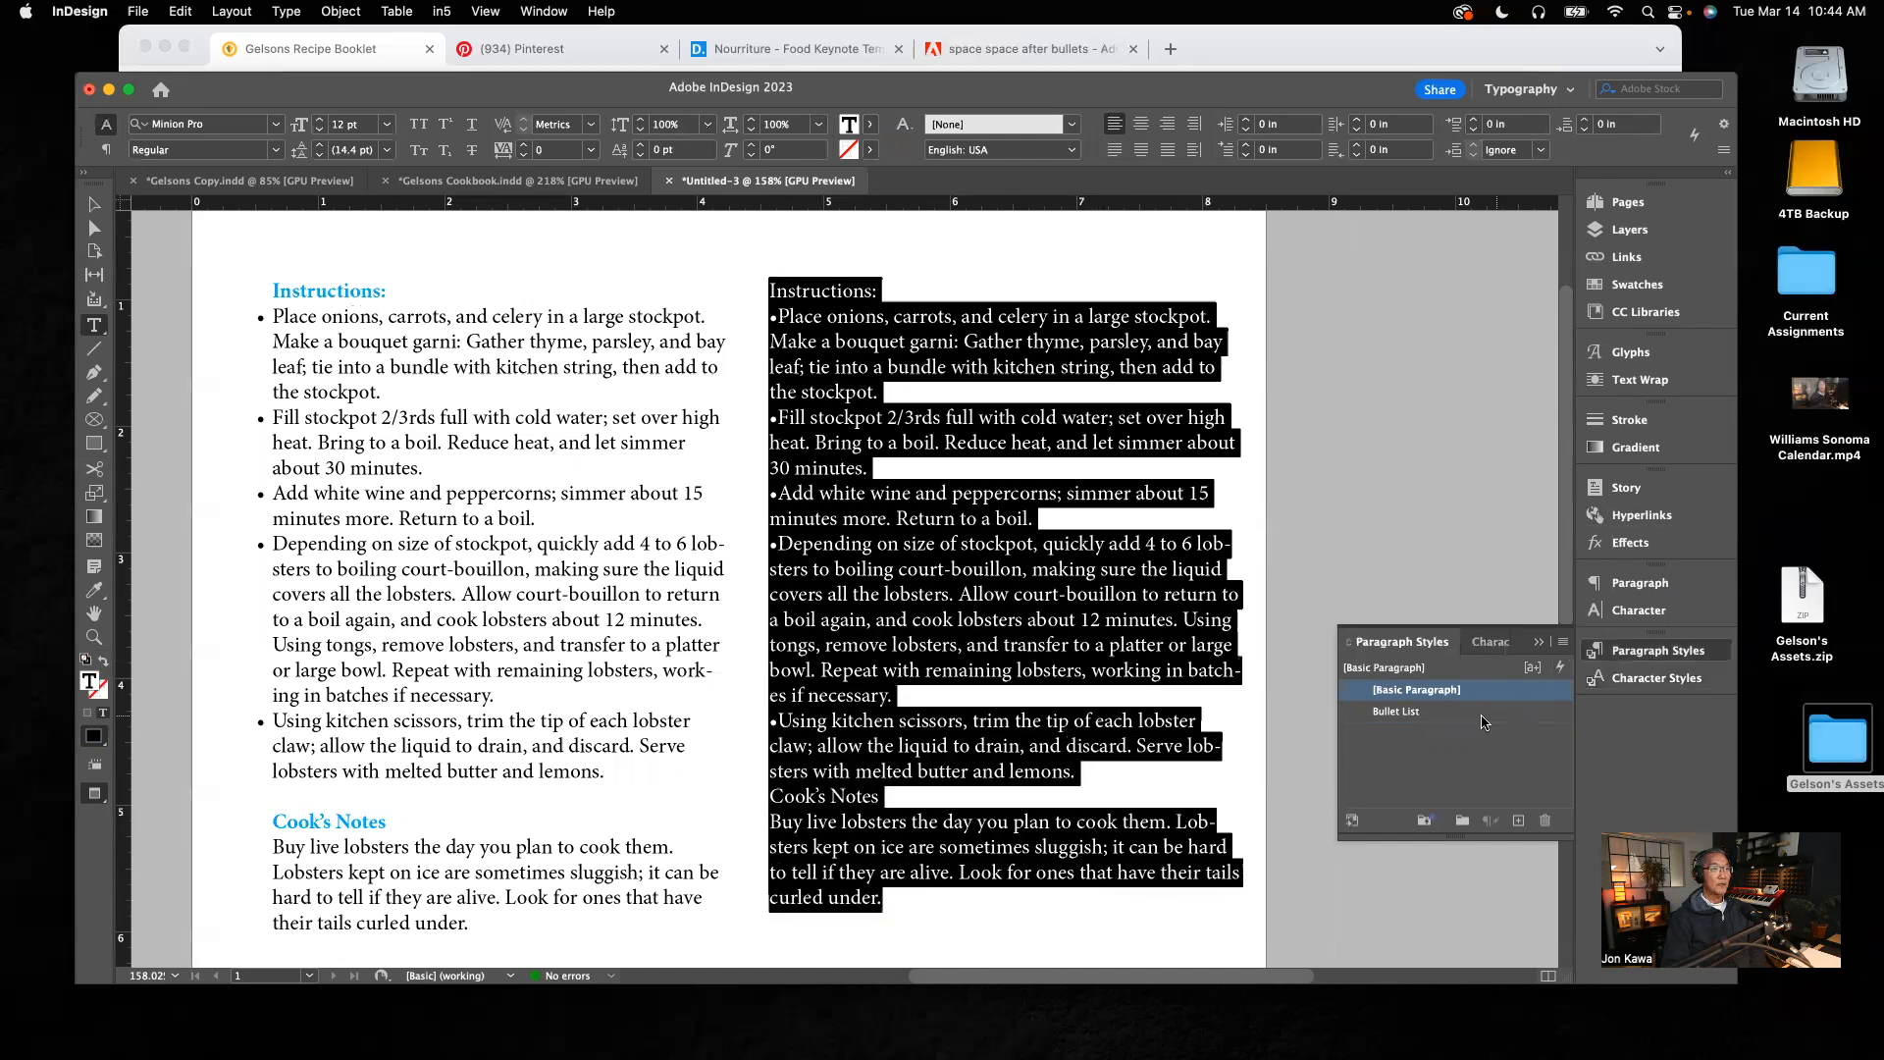
left_click(1405, 712)
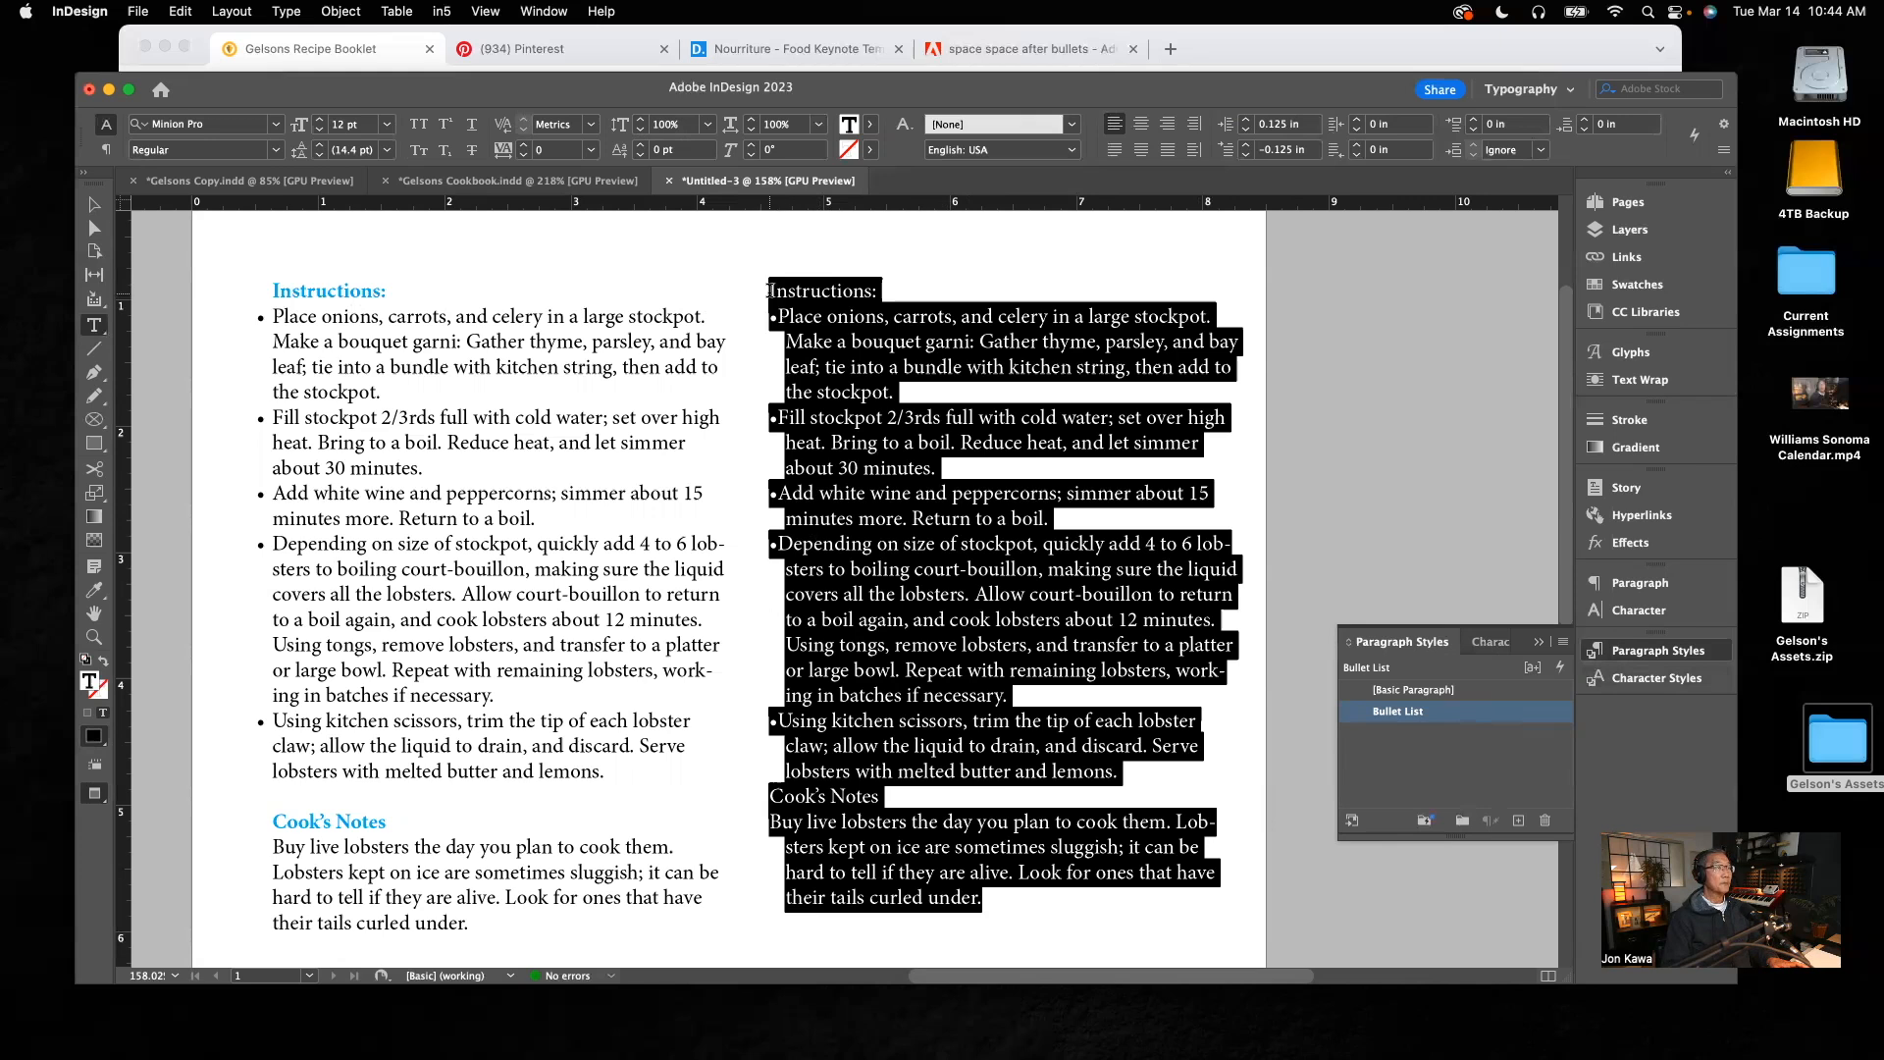
Step: Insert a tab before the Instructions heading and after each of the five bullets in the right frame to align the text
left_click(770, 290)
key("Tab")
key("Tab")
left_click(779, 412)
key("Tab")
left_click(777, 493)
key("Tab")
left_click(777, 548)
key("Tab")
left_click(777, 722)
key("Tab")
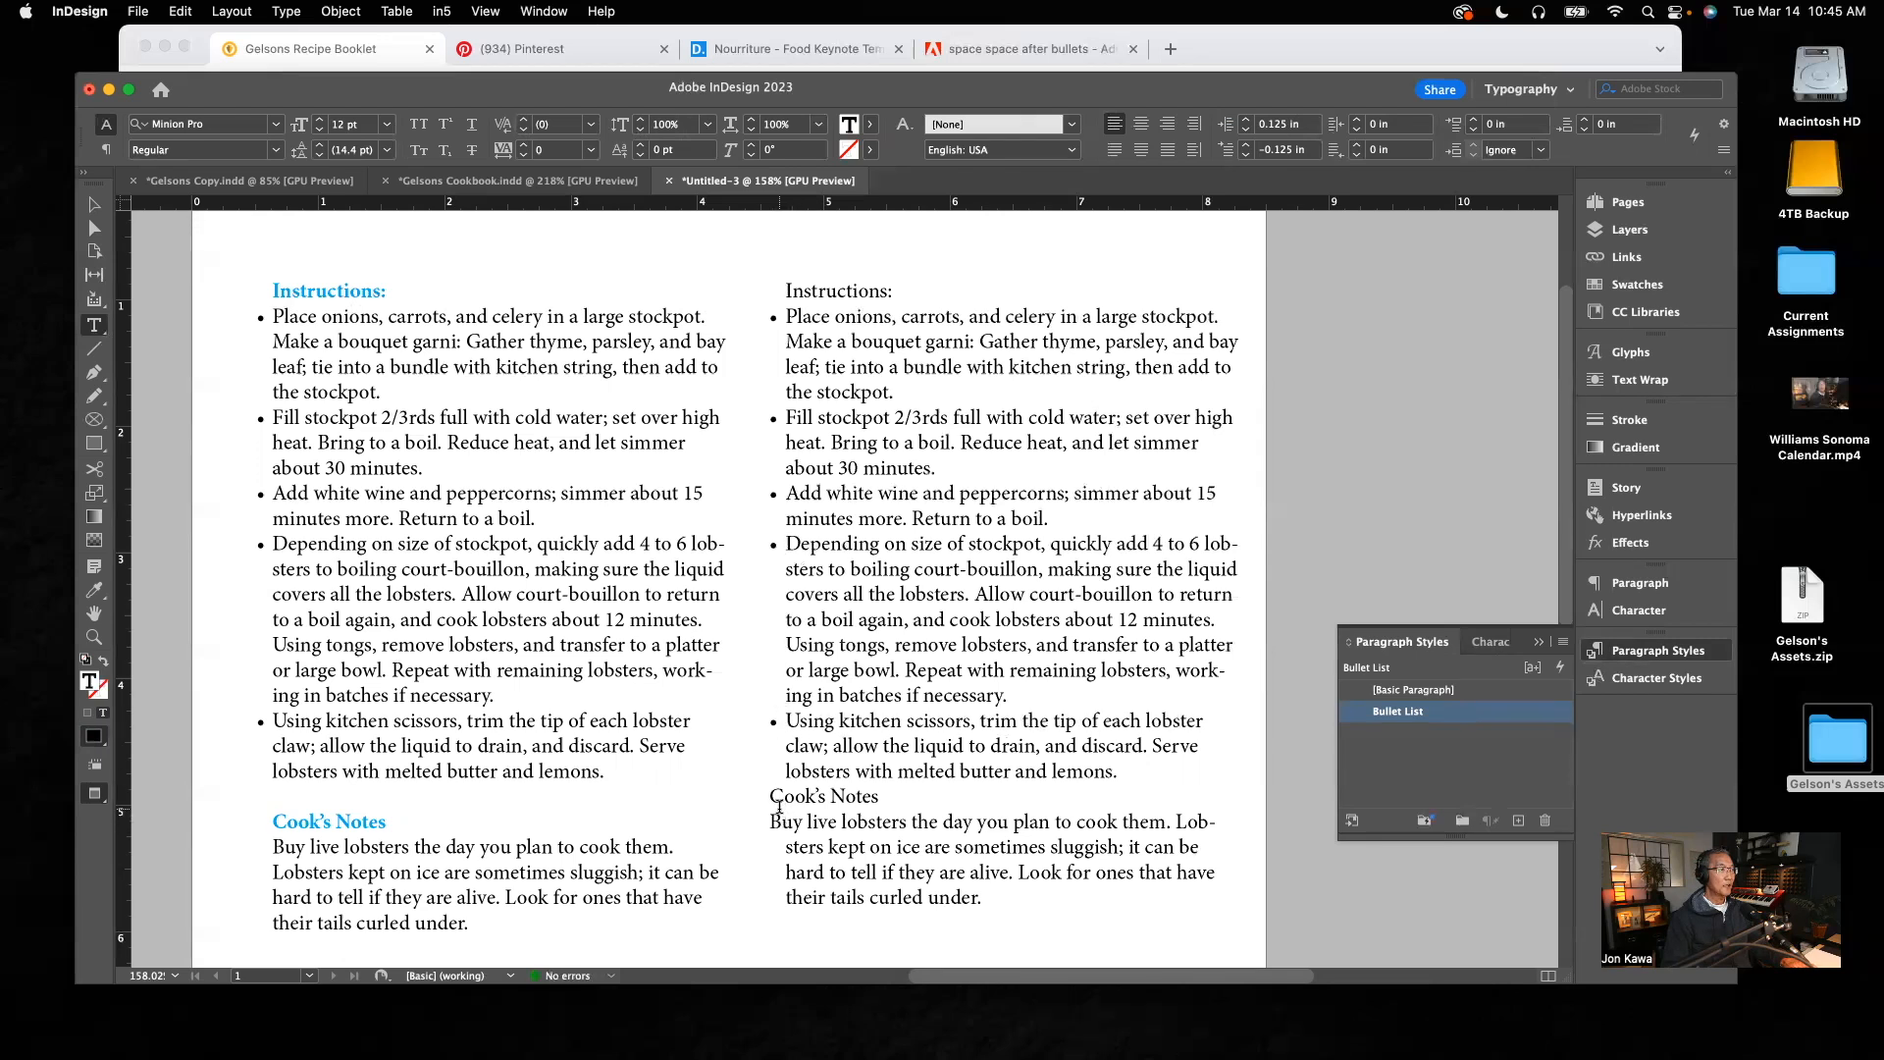
Step: Indent the right frame's Cook's Notes heading and its paragraph with a tab each, and add a blank line above the heading
left_click_drag(767, 796, 878, 788)
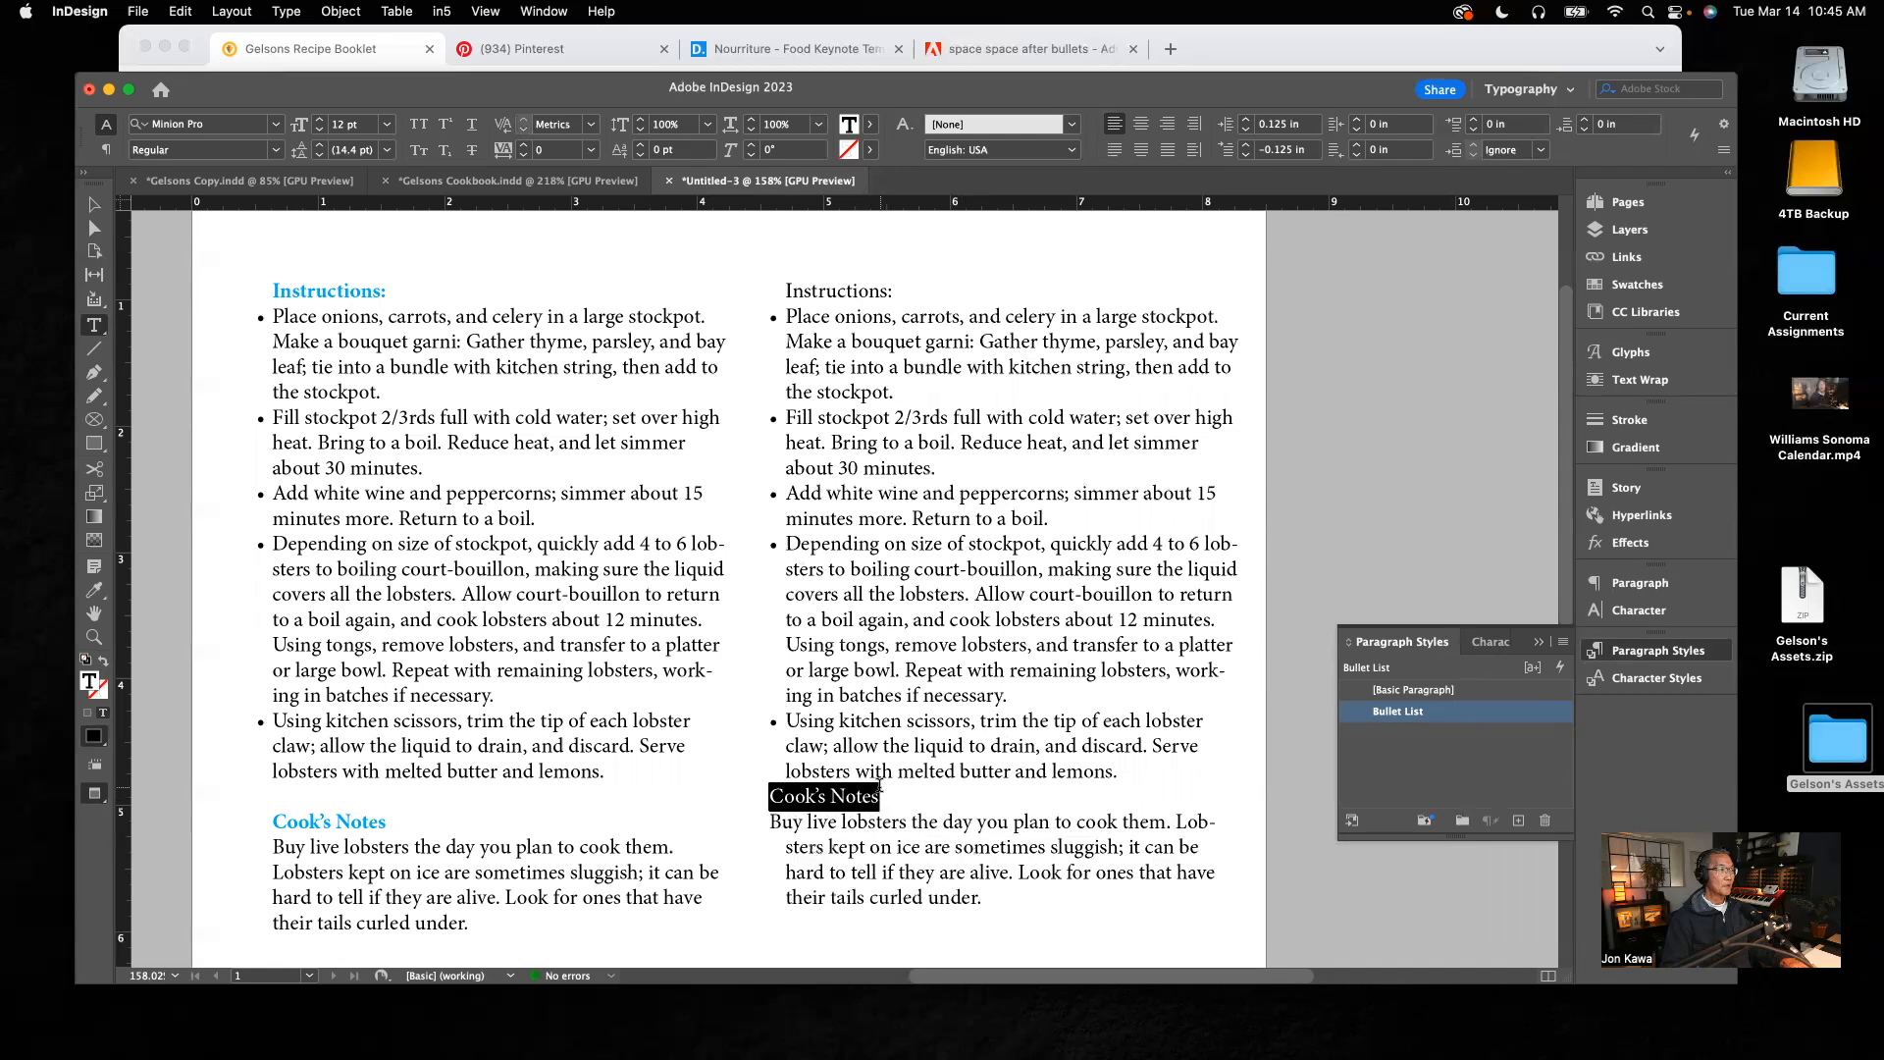
left_click(767, 800)
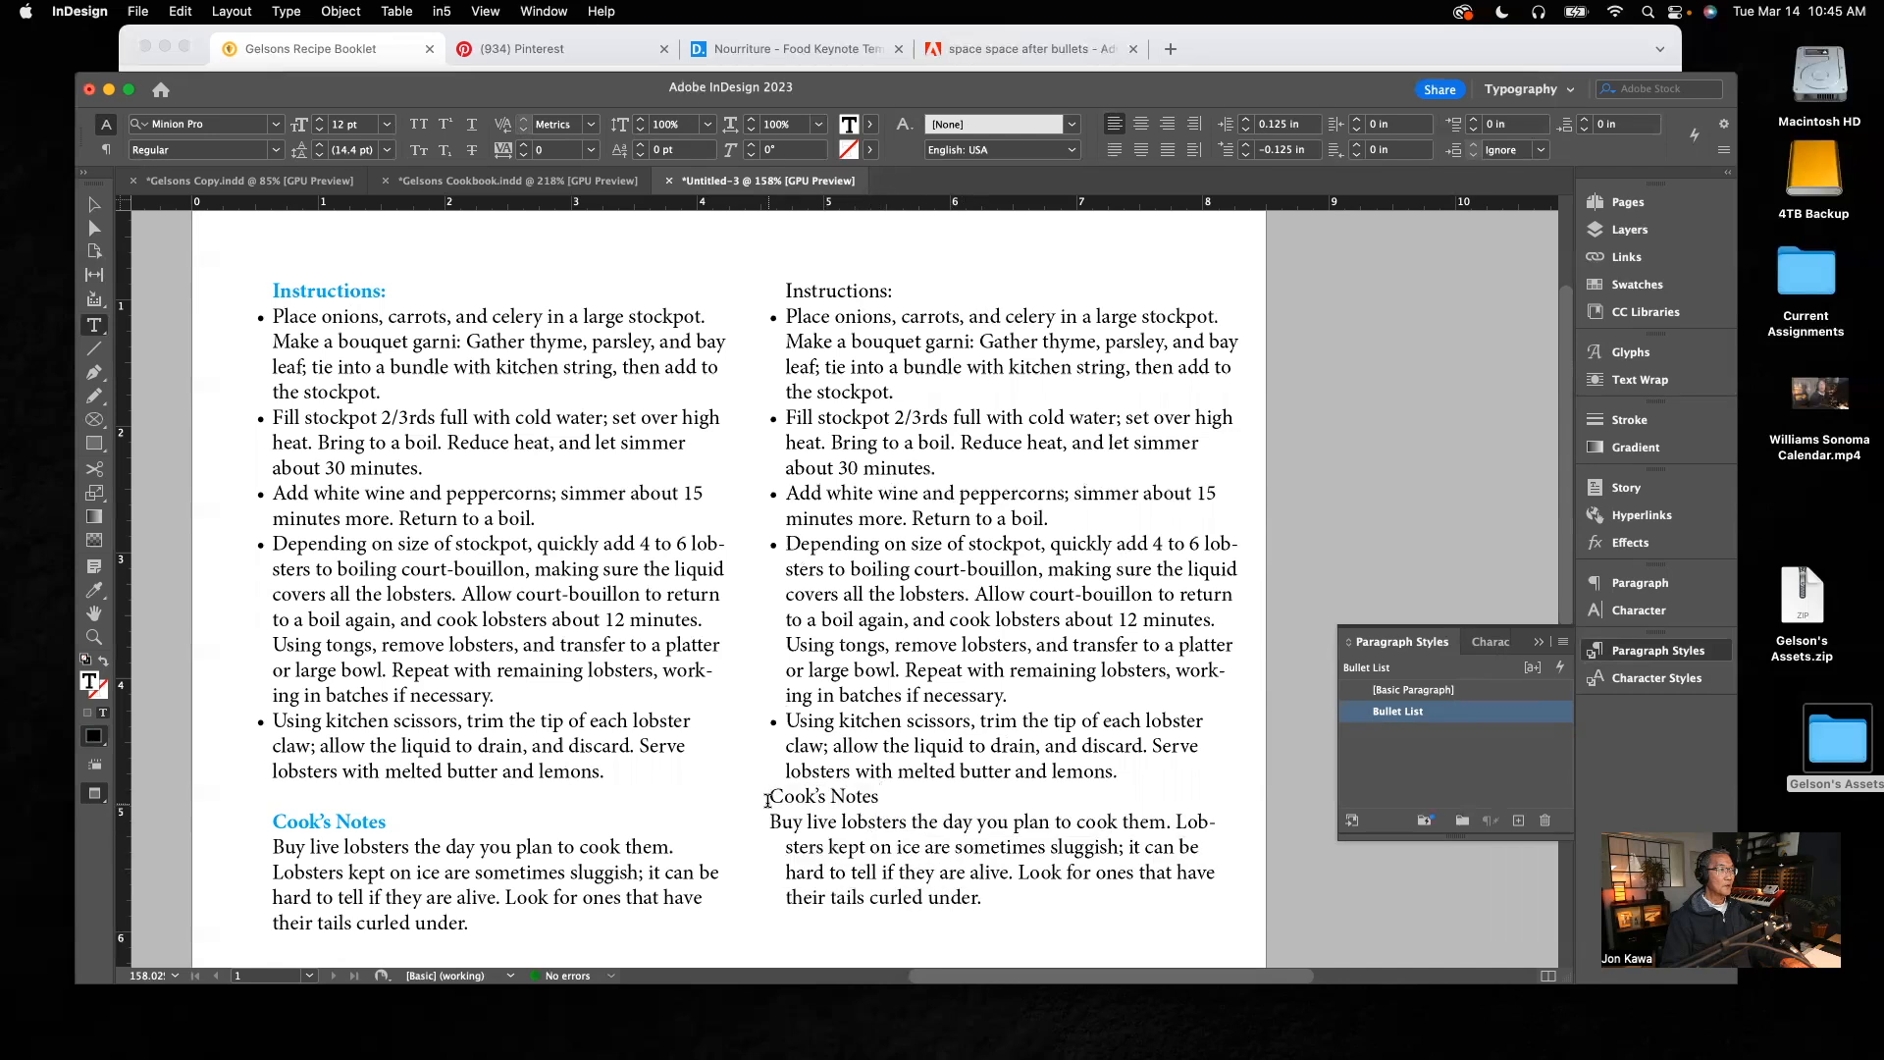
key("Tab")
left_click(768, 826)
key("Tab")
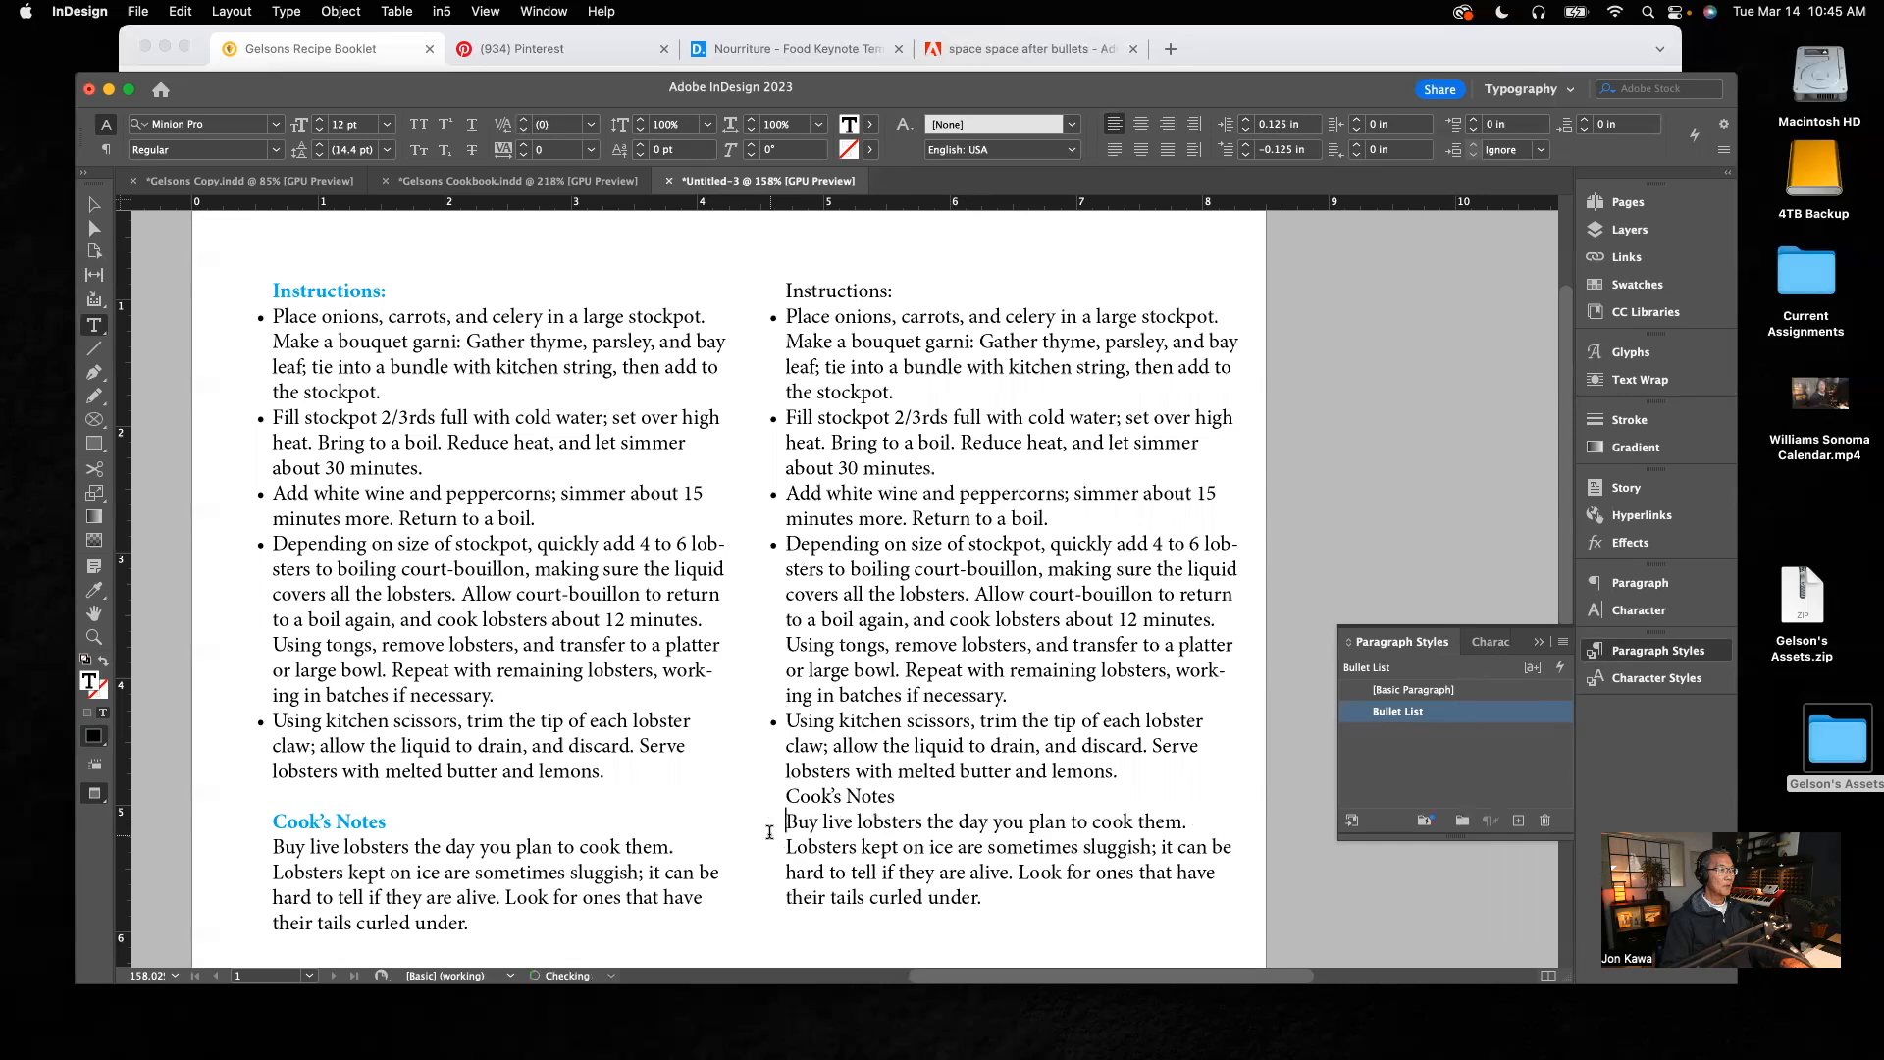
left_click(1134, 770)
key("Return")
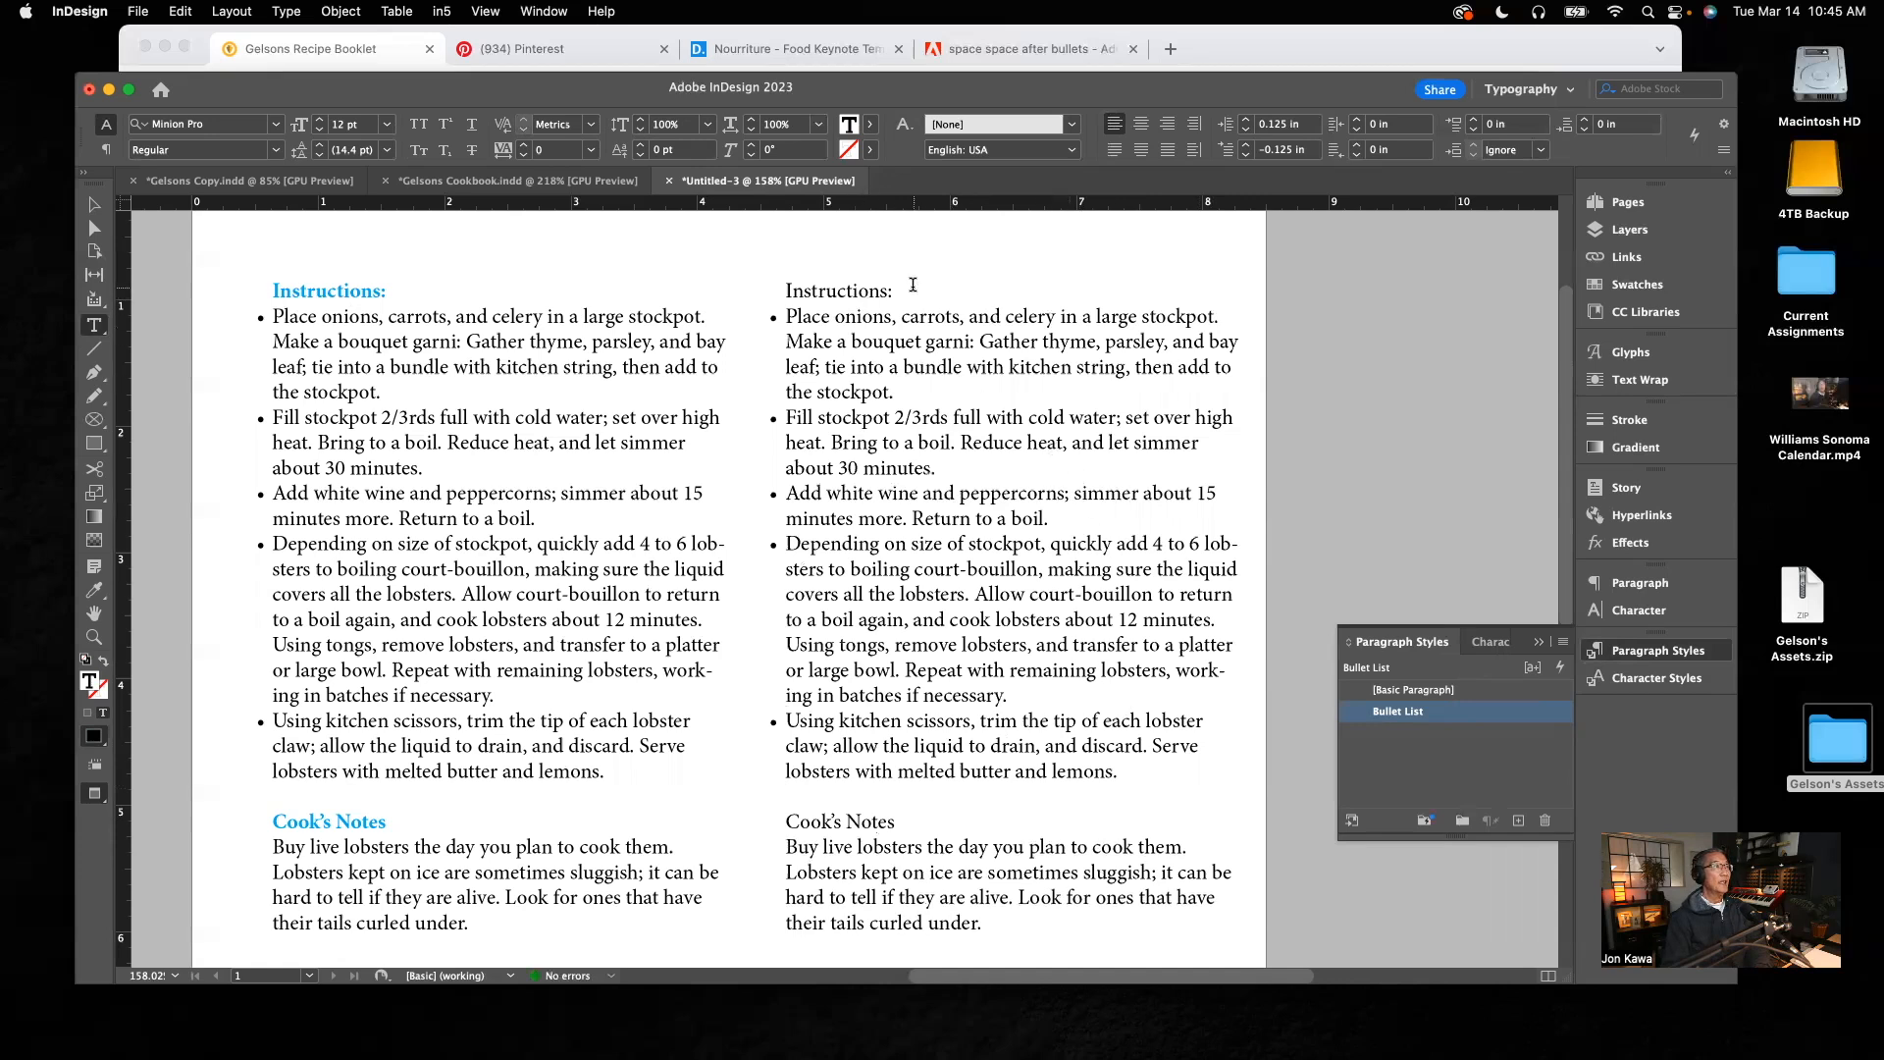
Step: Apply the Bullet List Heading character style to the Instructions and Cook's Notes headings in the right frame
left_click(1629, 678)
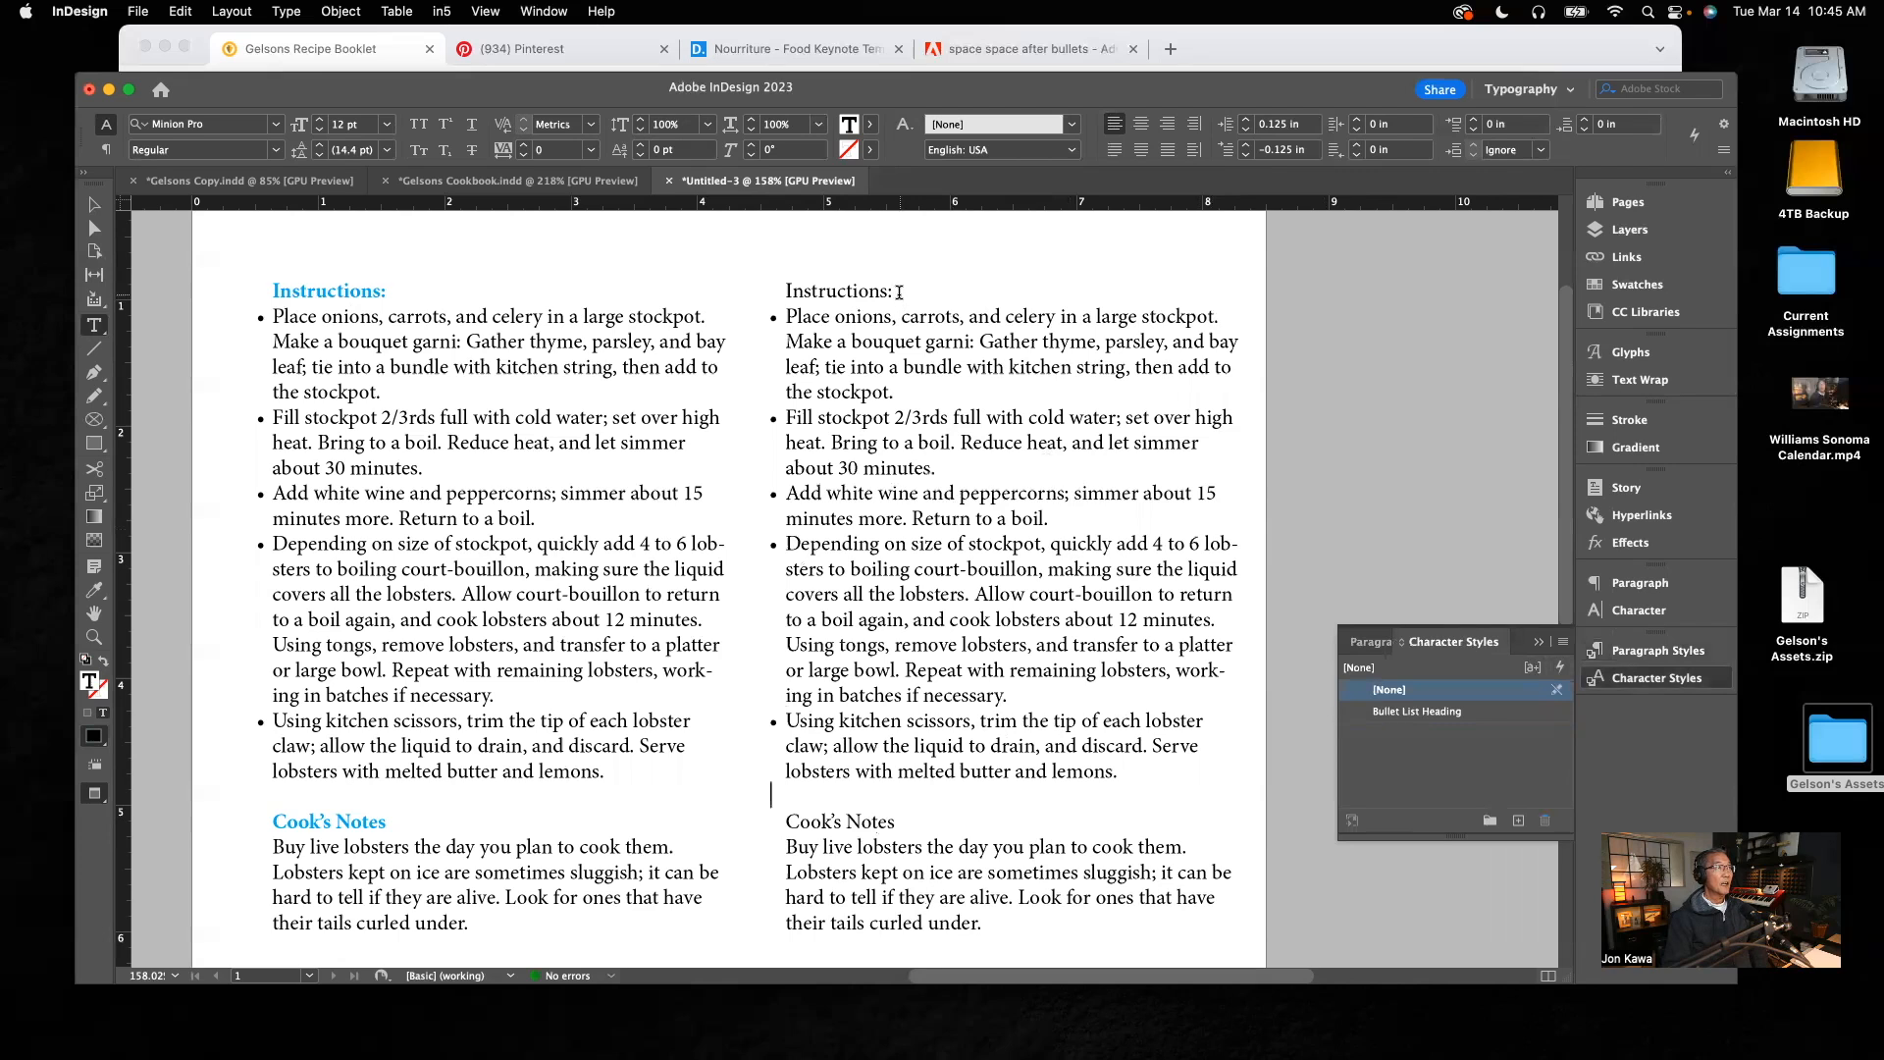
left_click_drag(899, 292, 785, 292)
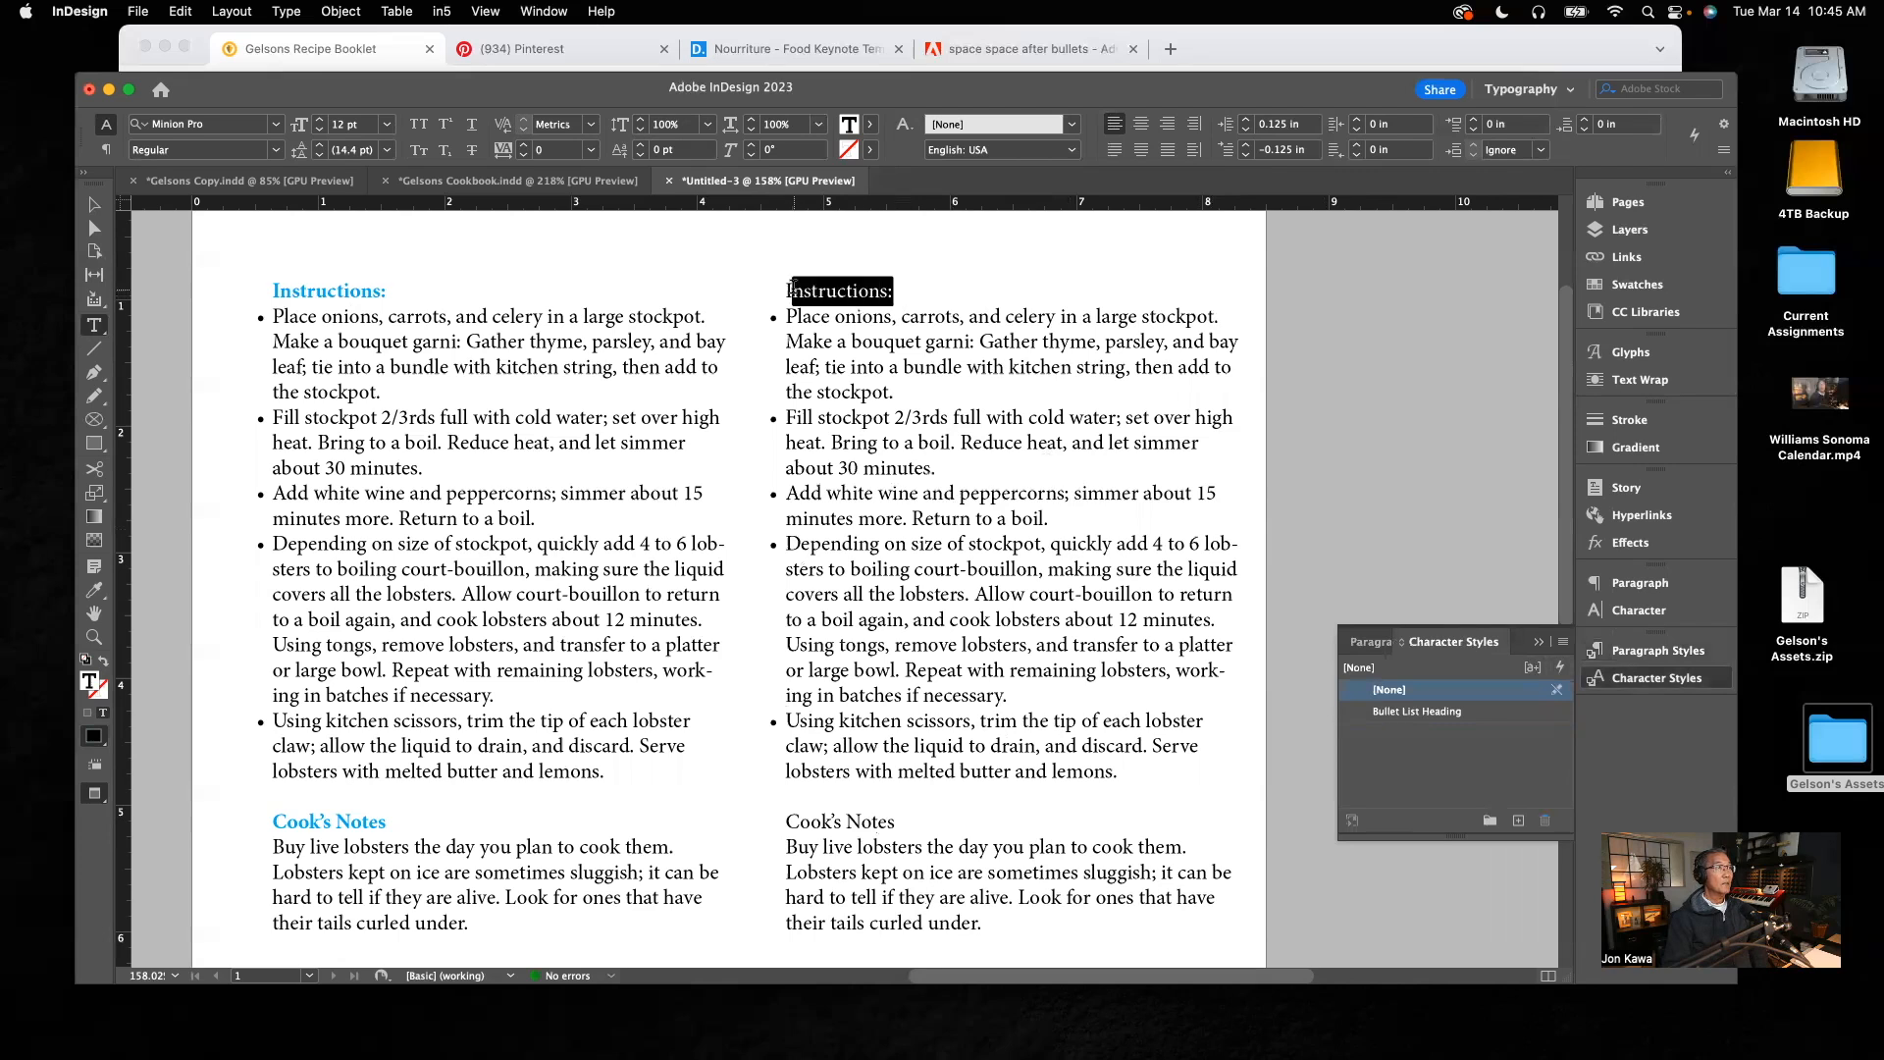
left_click(1445, 712)
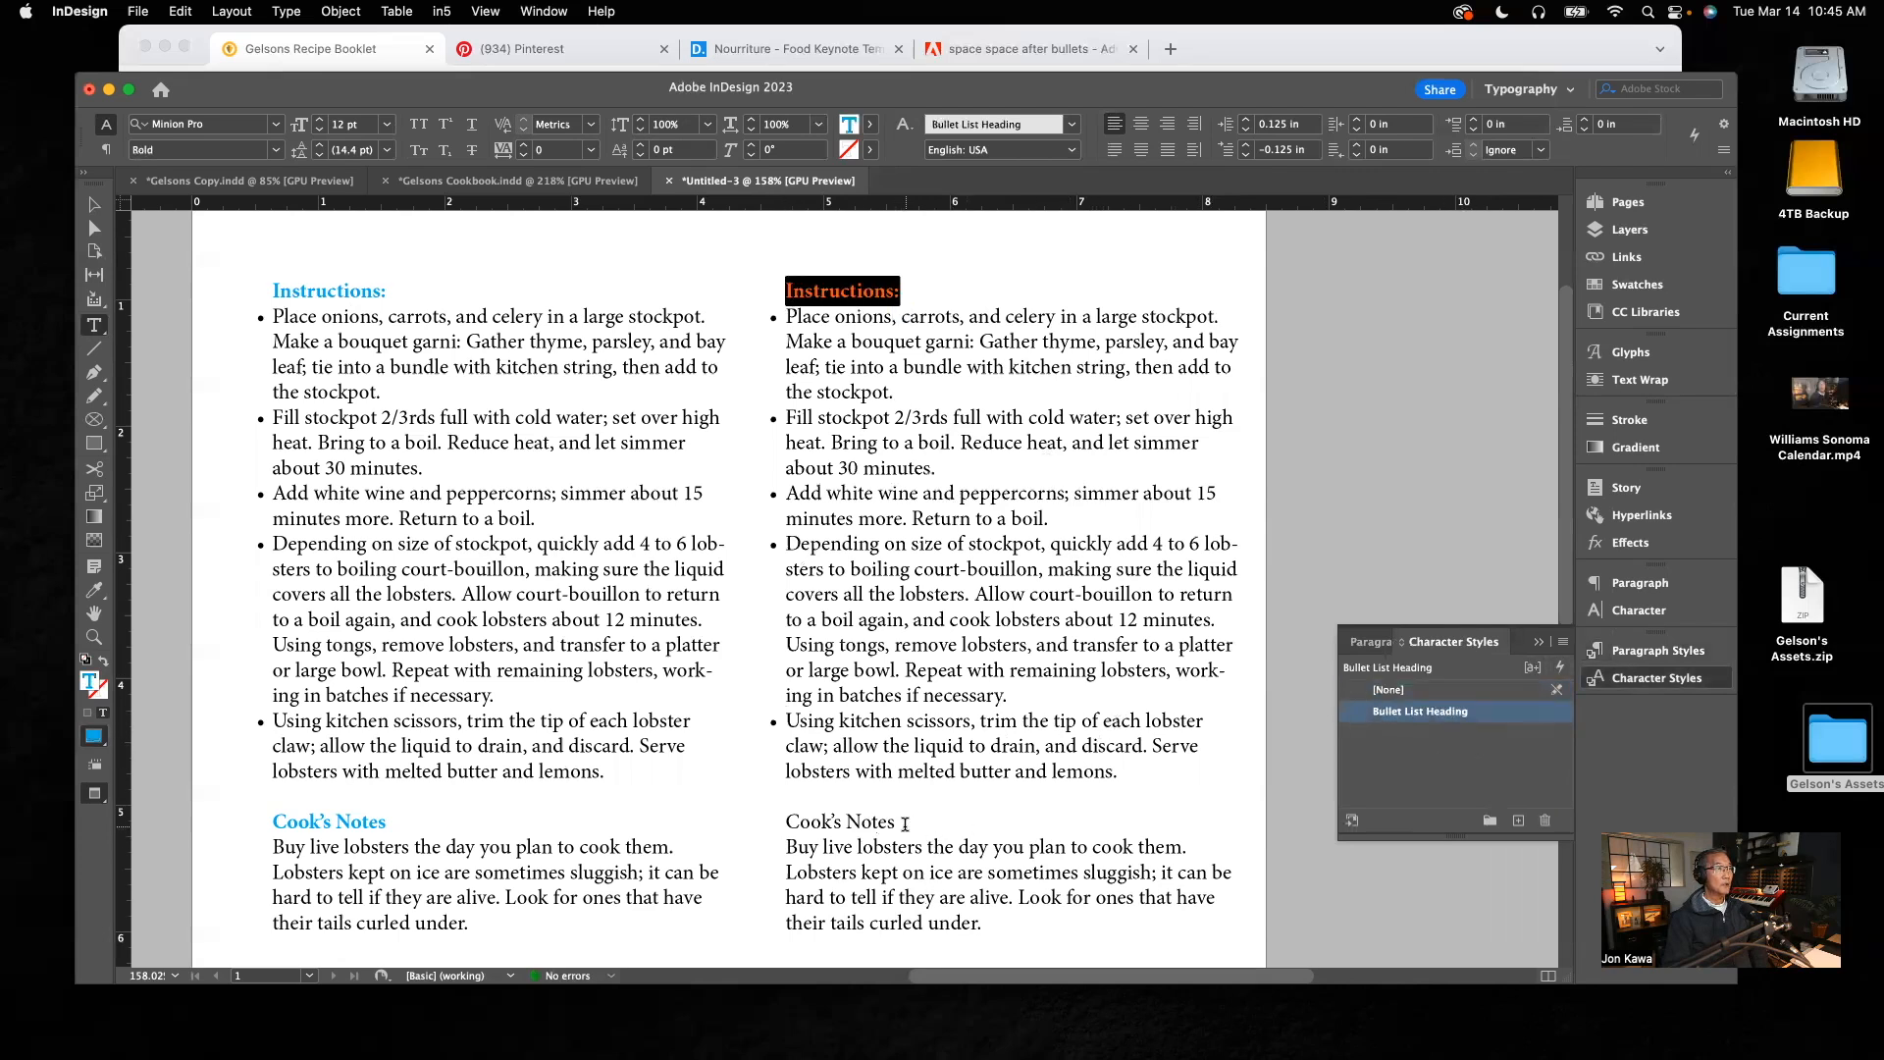
left_click_drag(898, 822, 767, 825)
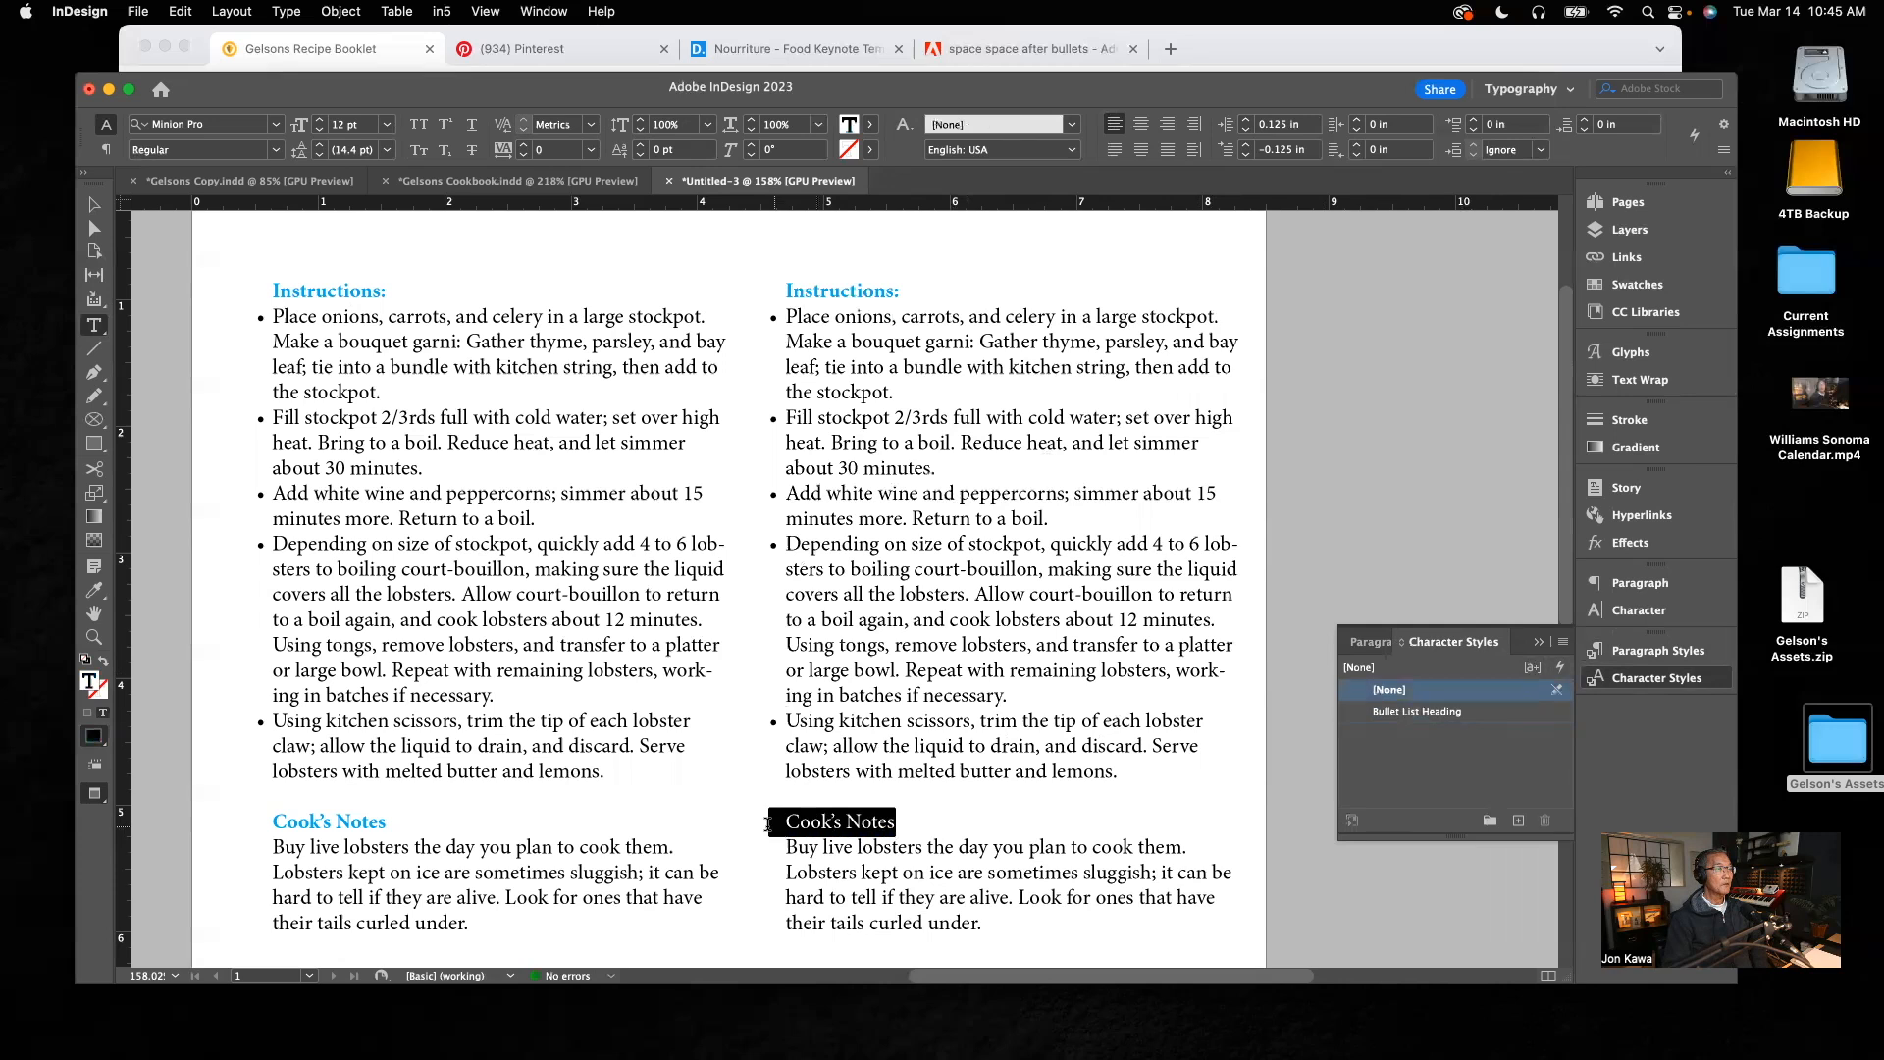
left_click(1422, 712)
left_click(1244, 758)
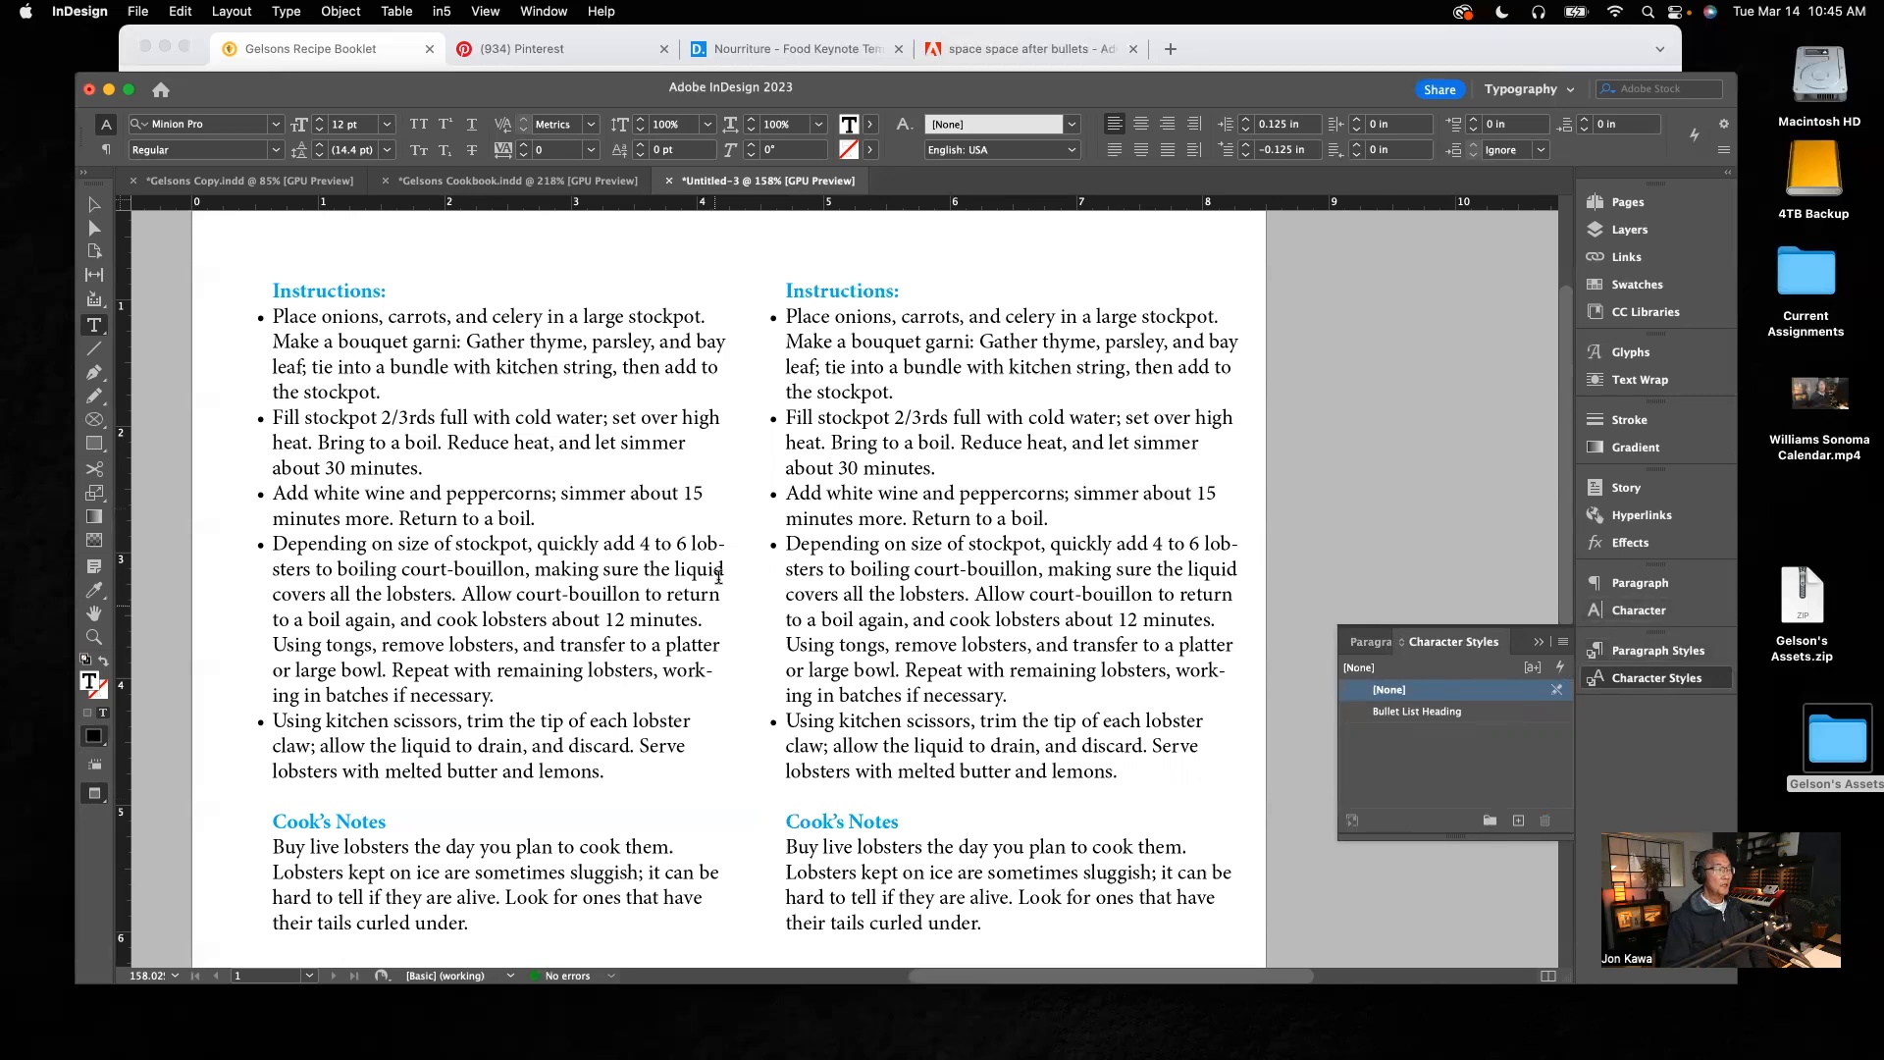
Step: Review the Maine Lobster layout in Gelsons Cookbook.indd, and return to Untitled-3 with the whole page in view
left_click(501, 183)
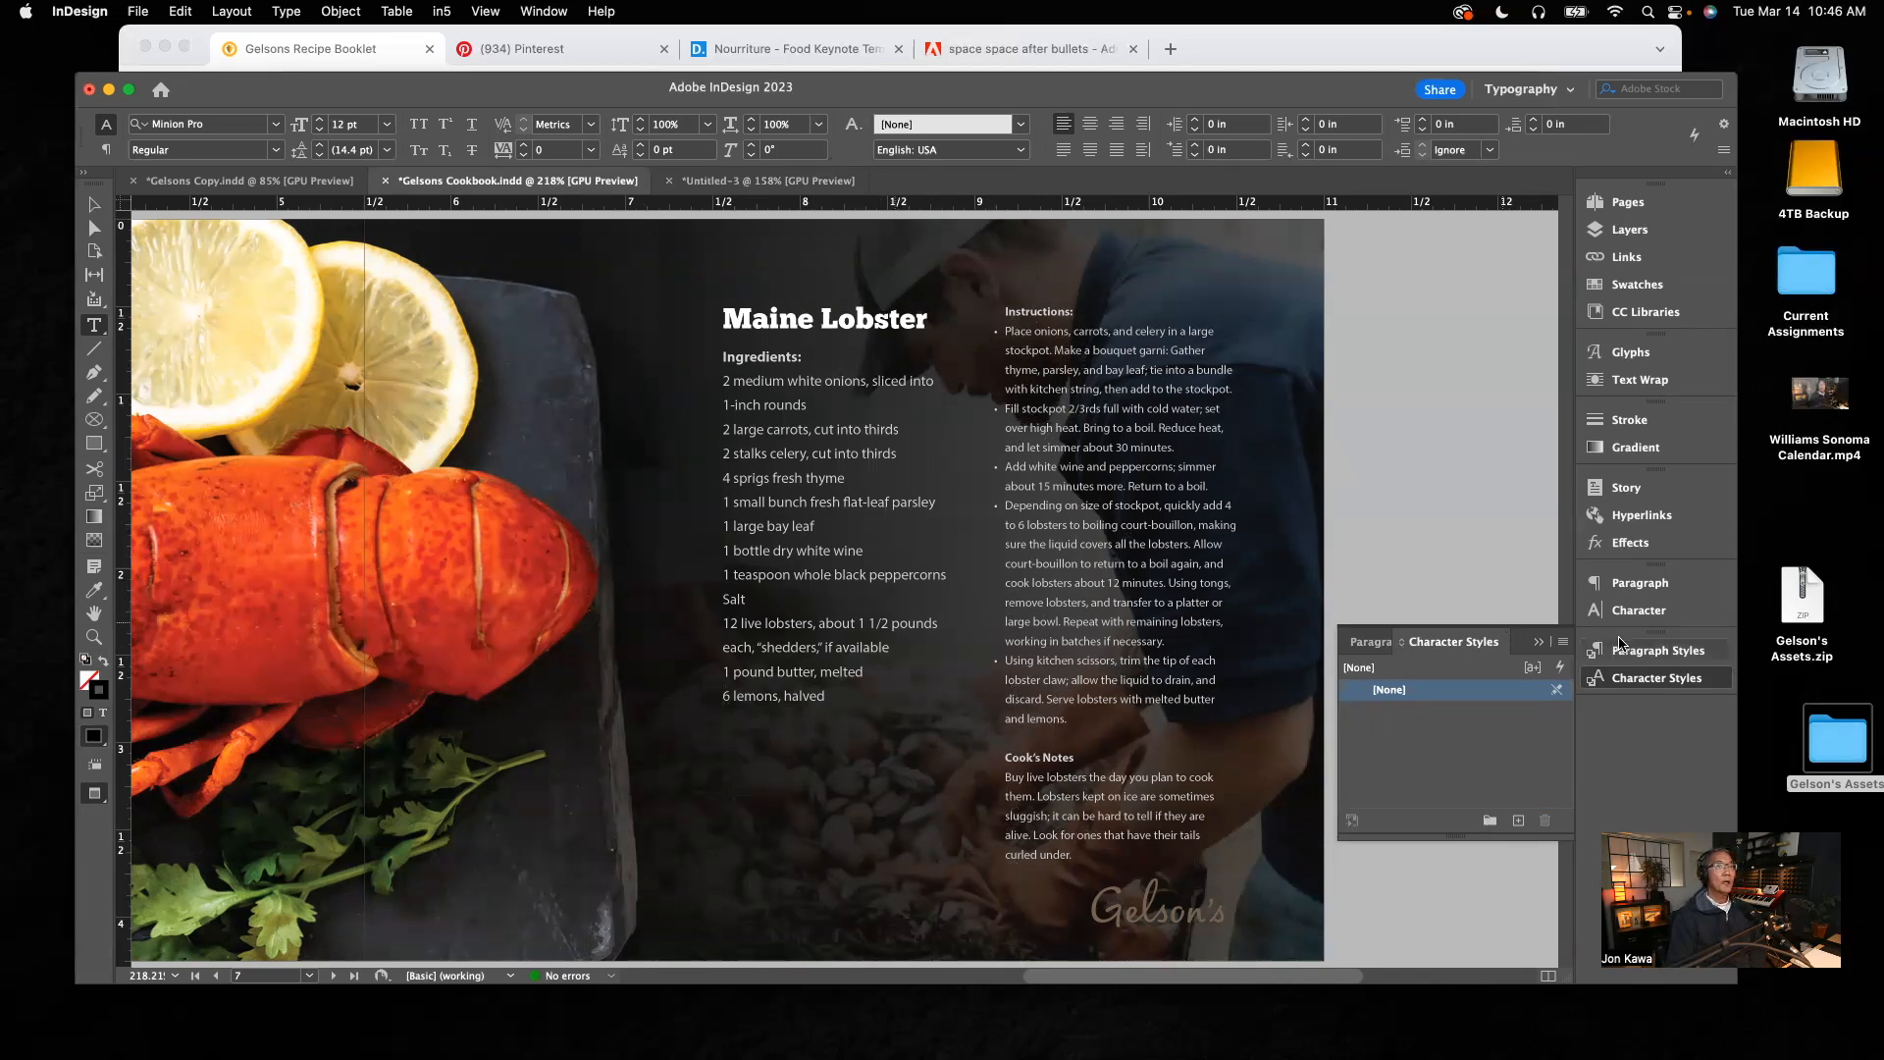
left_click(771, 181)
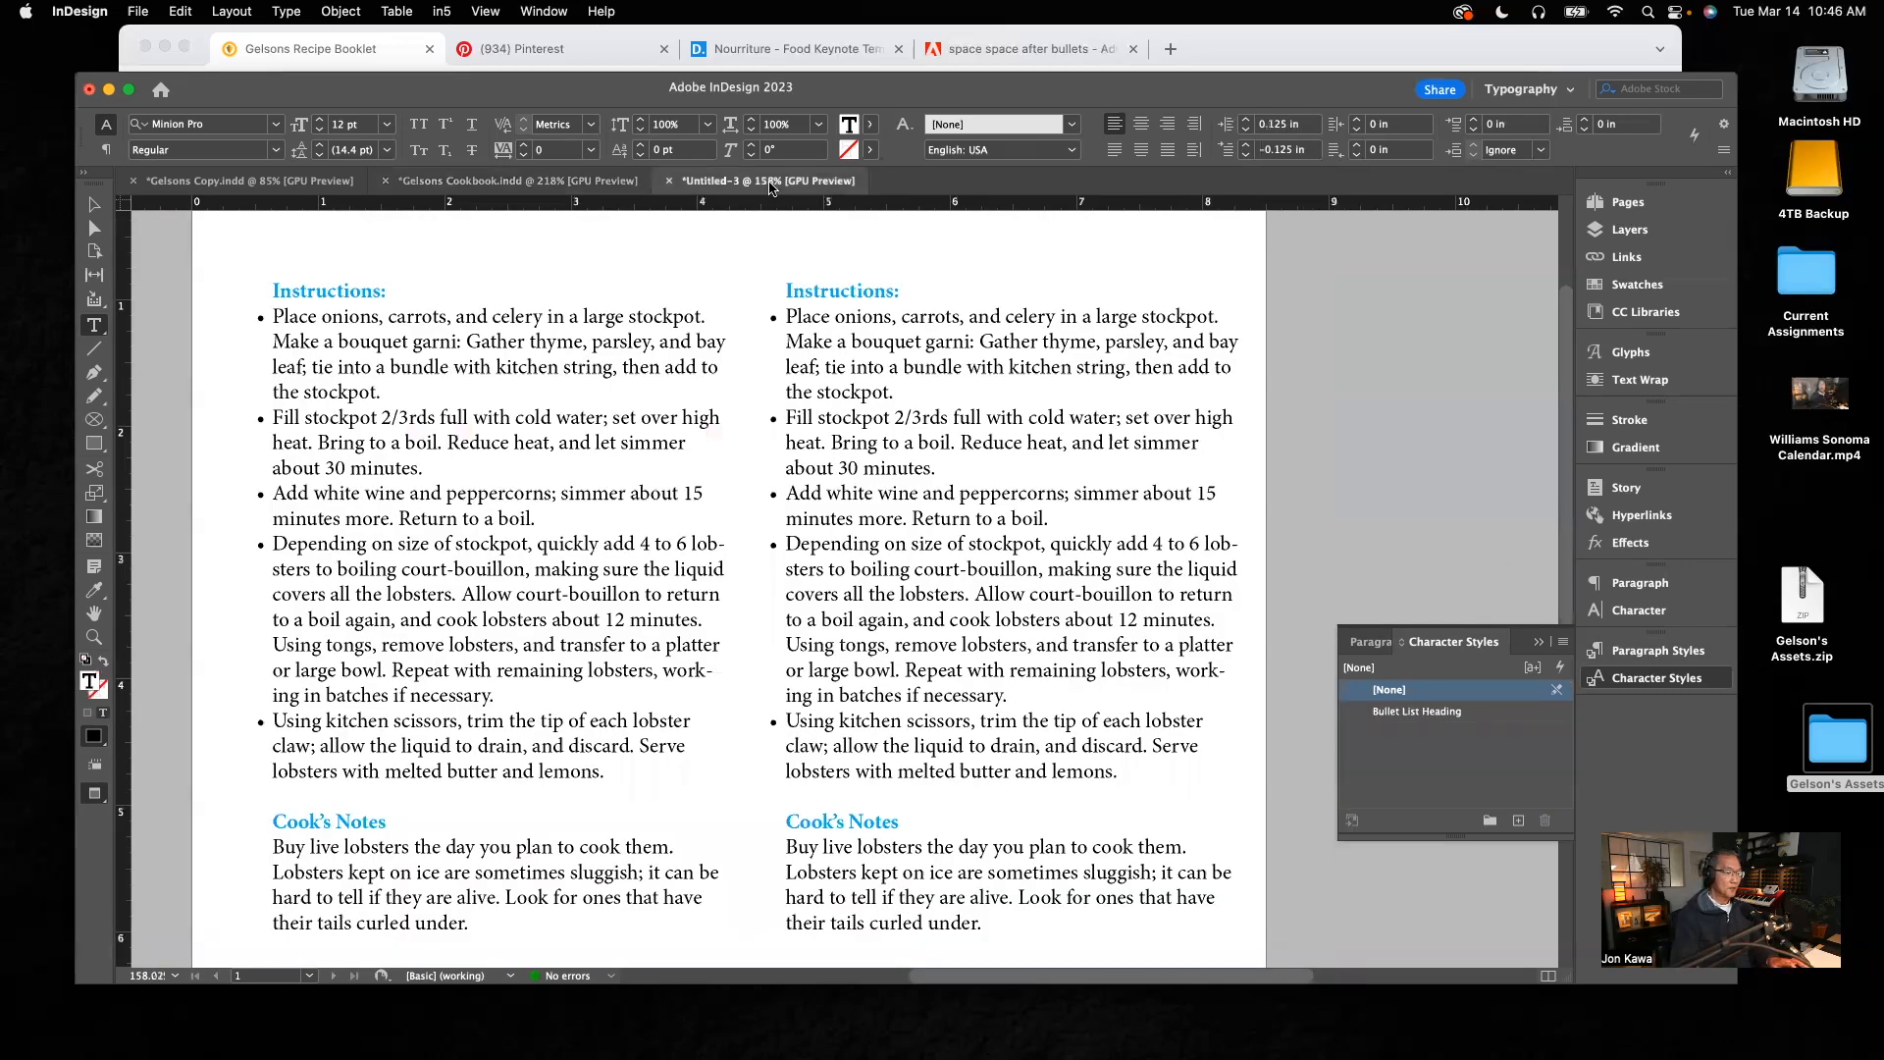
key("super+0")
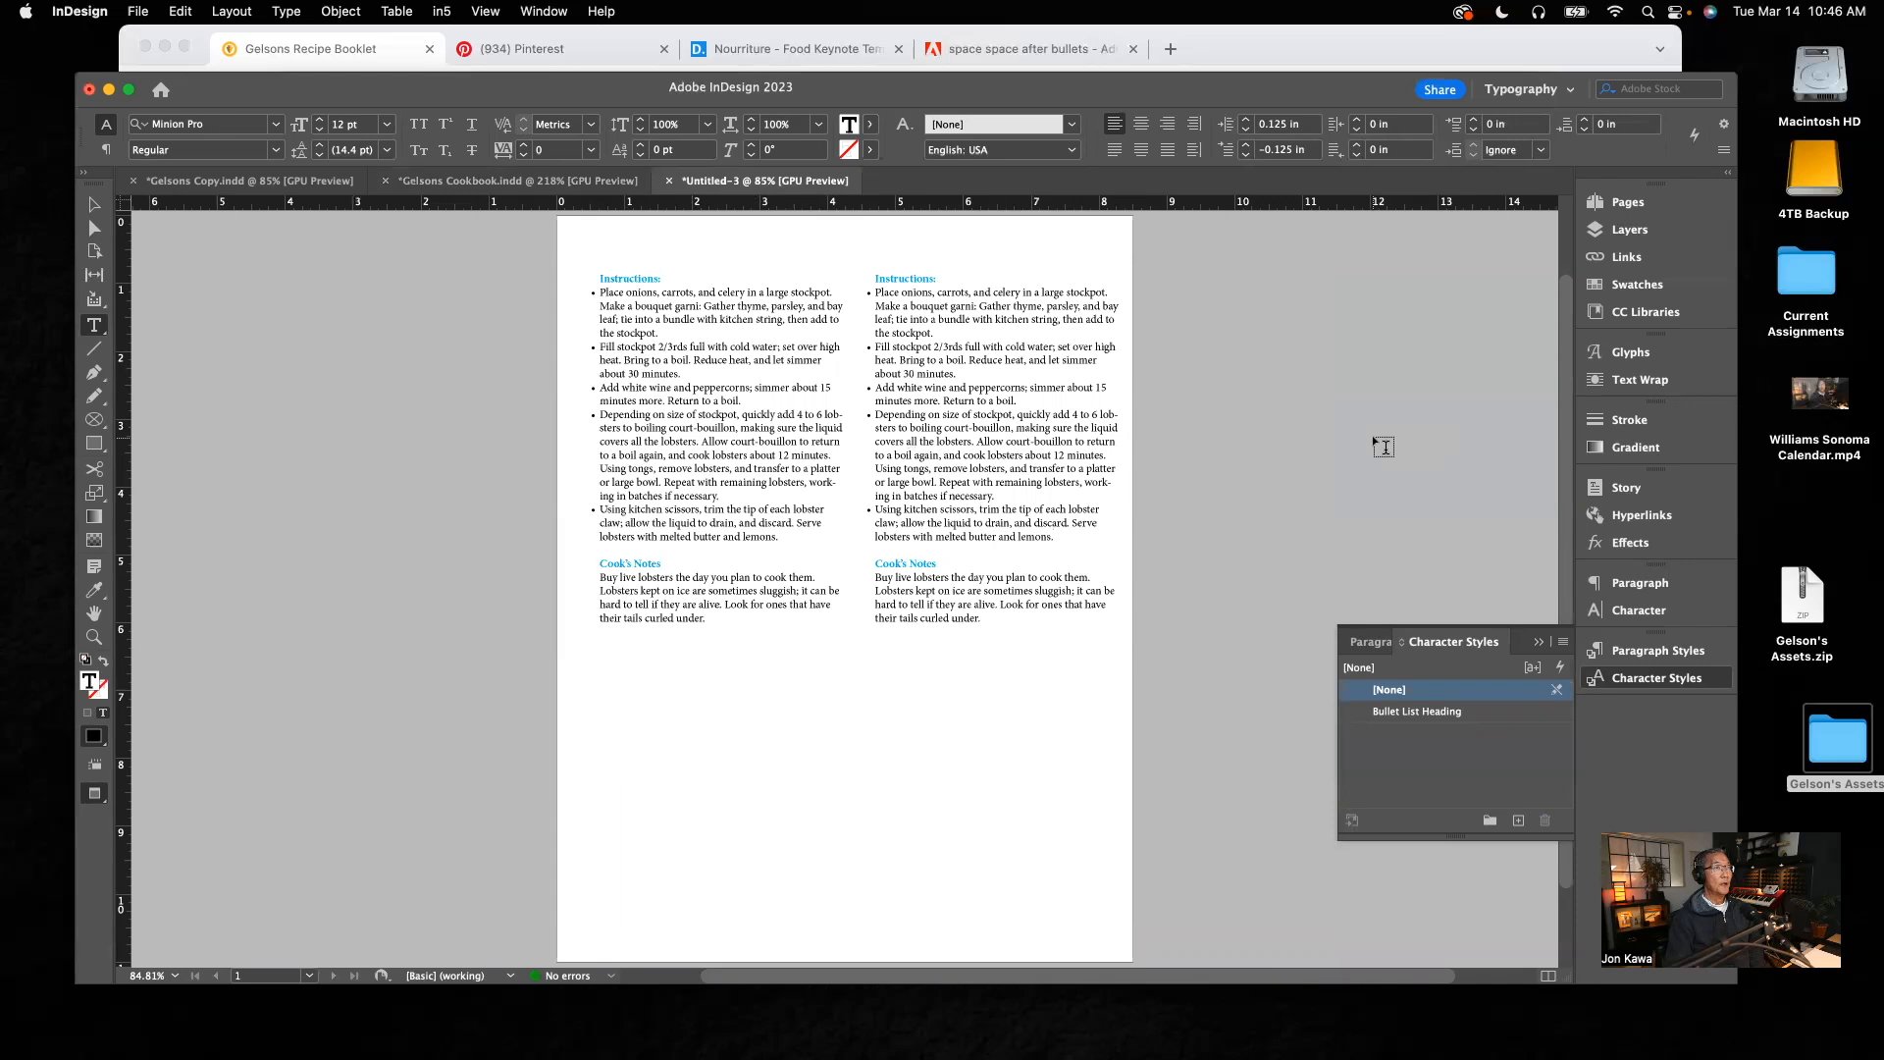
Step: Switch to the Gelsons Recipe Booklet assignment in Chrome and examine the sample Chicken Marsala, Rib Eye Steak and Maine Lobster layouts
key("ctrl+Up")
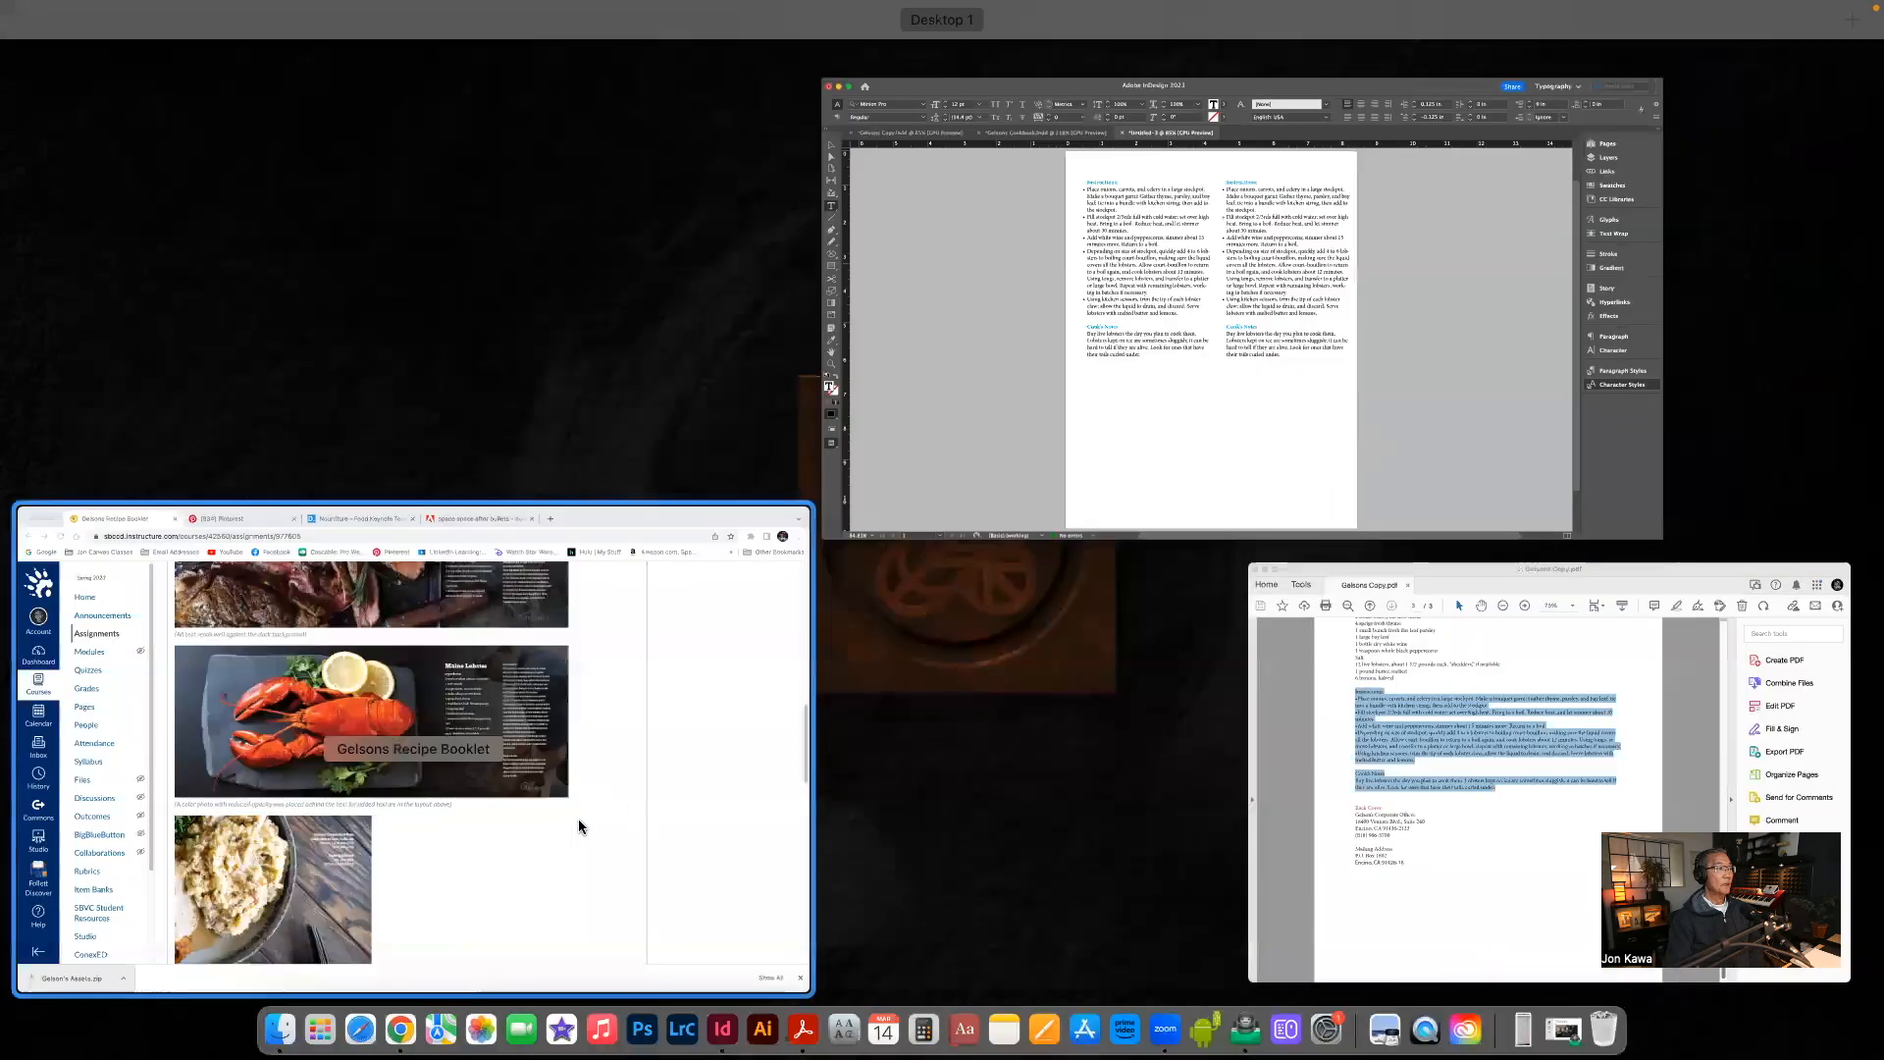
left_click(579, 819)
scroll(1006, 462, "up", 6)
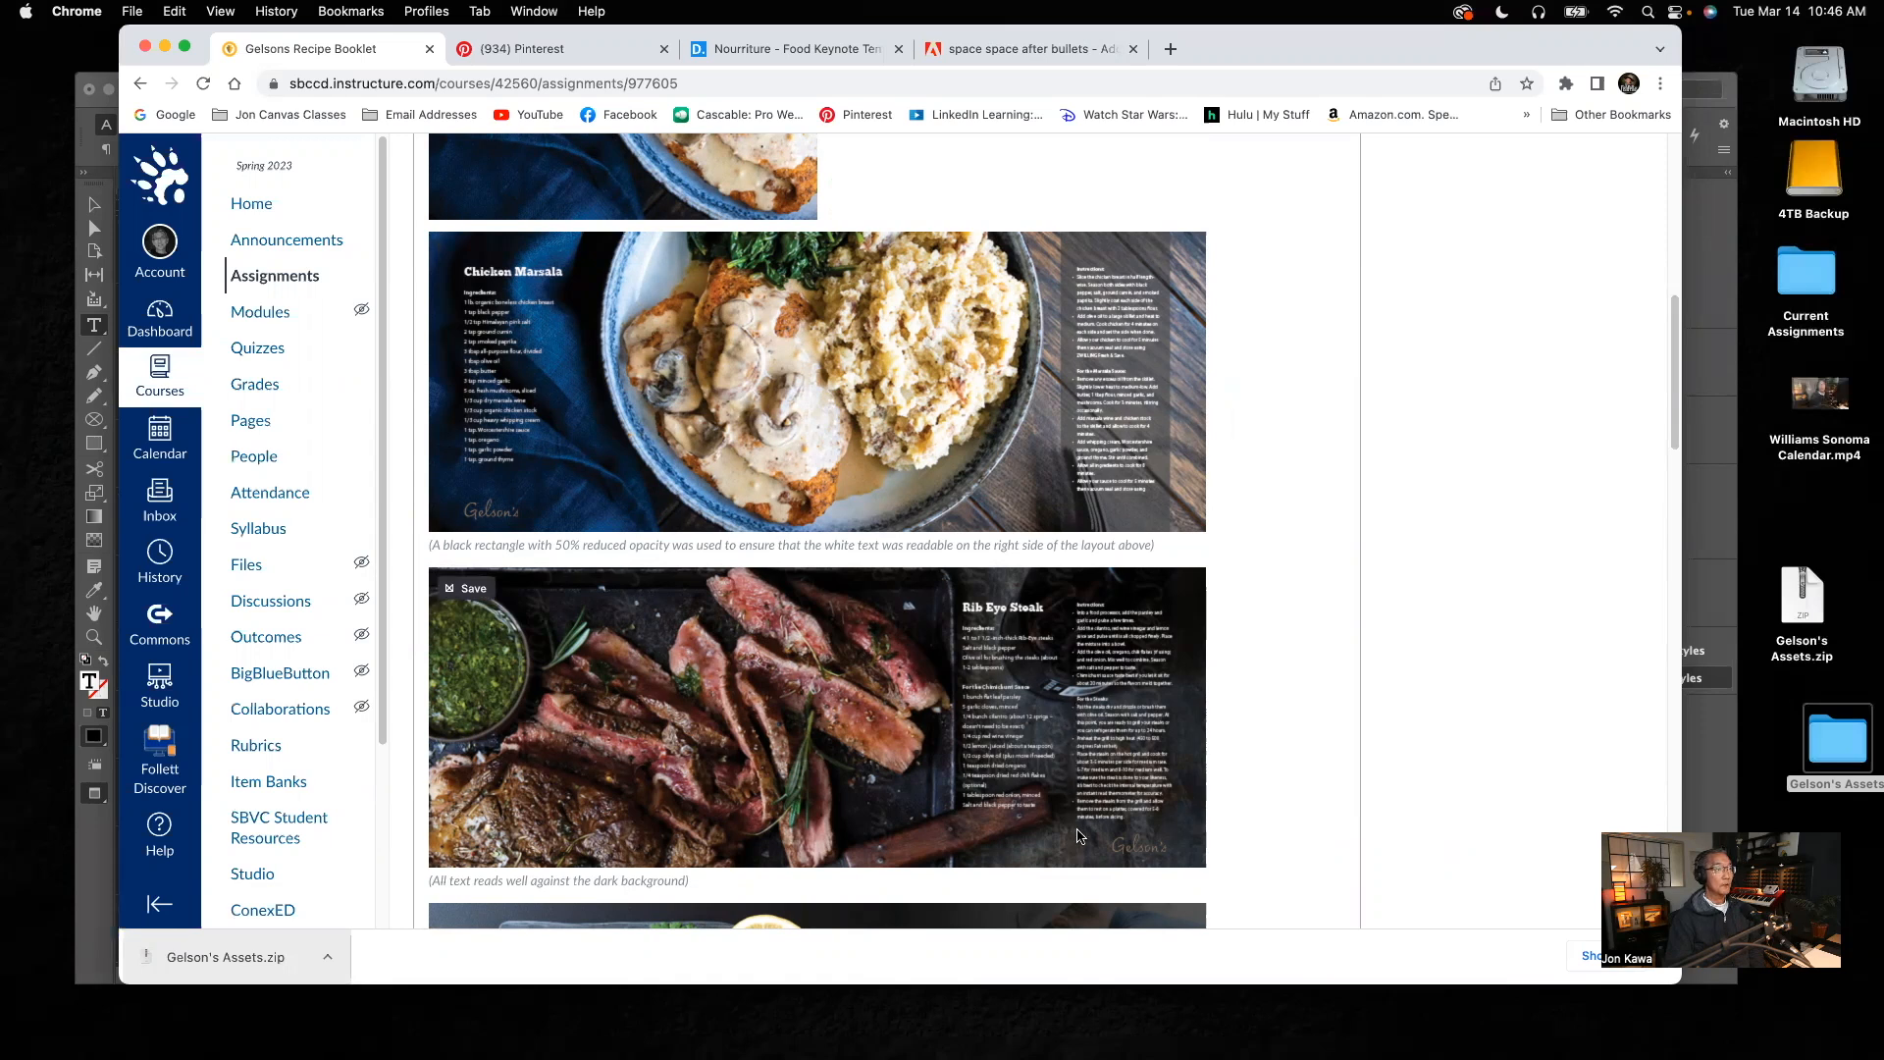
scroll(1077, 835, "down", 3)
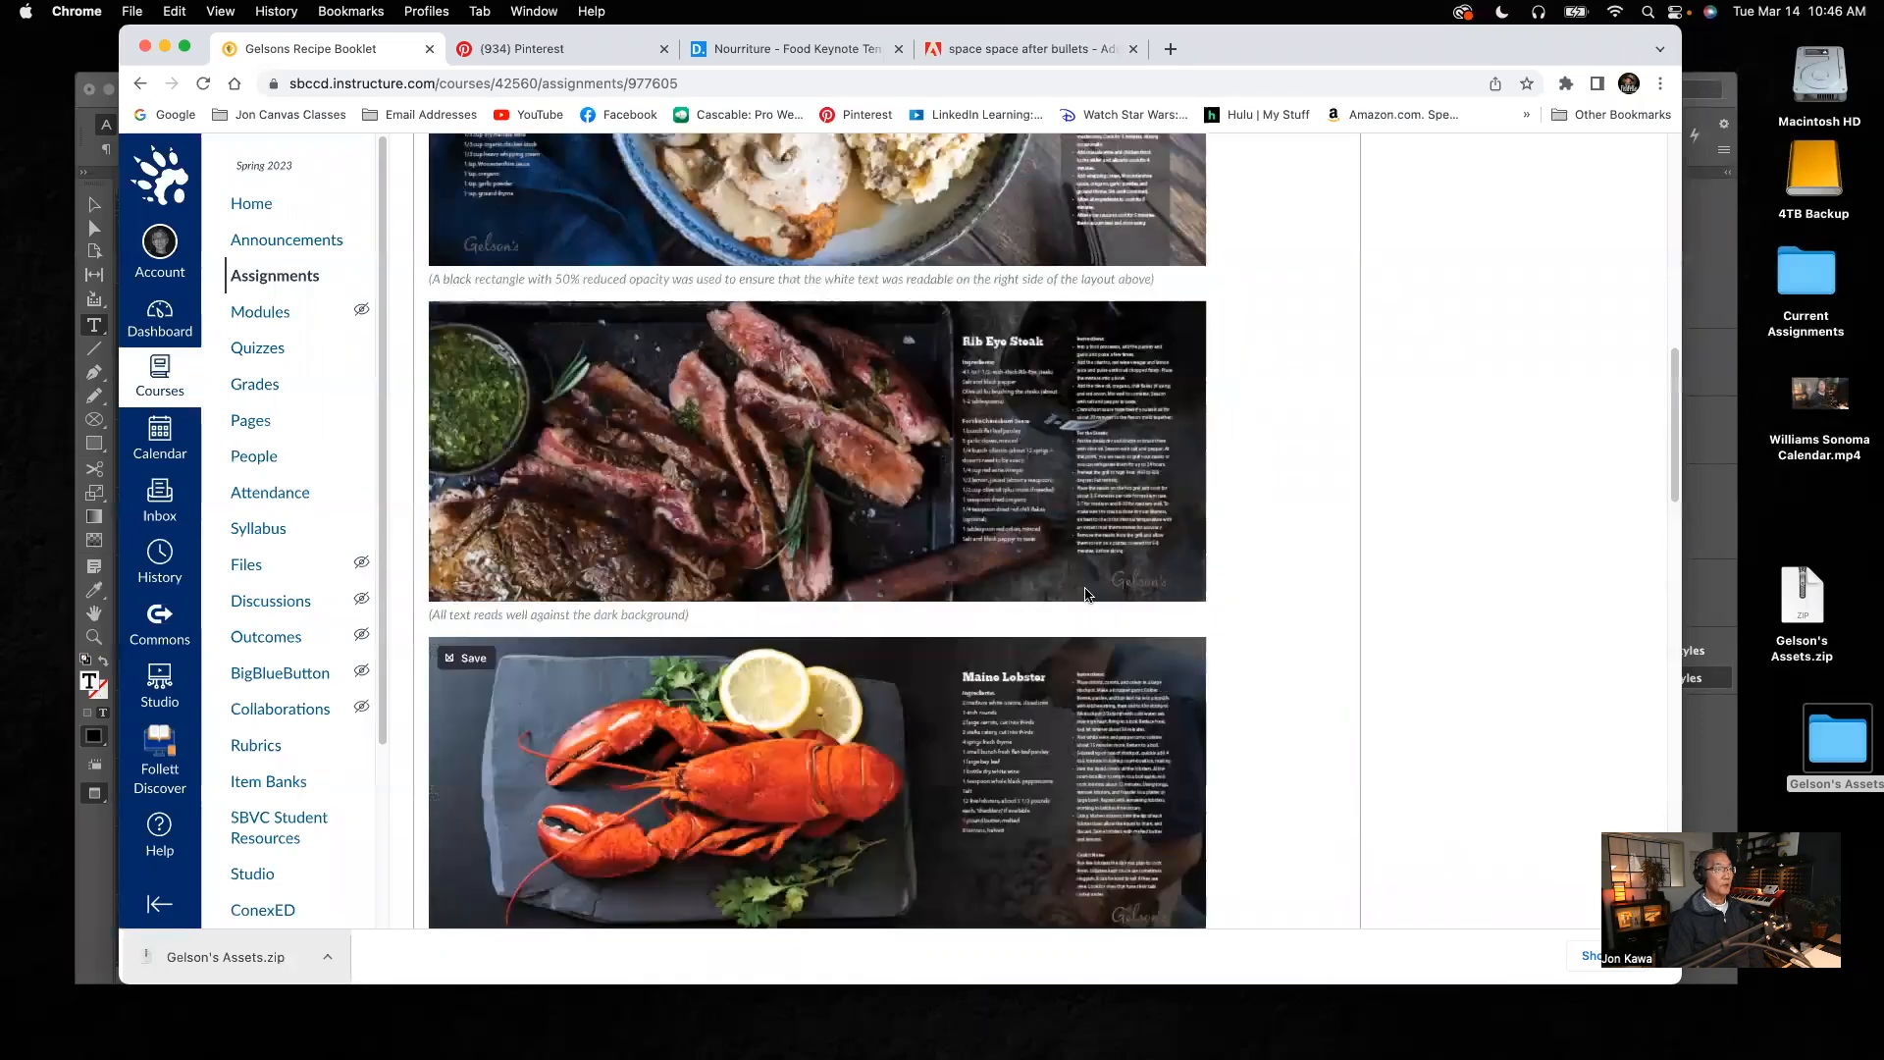
scroll(1105, 785, "down", 1)
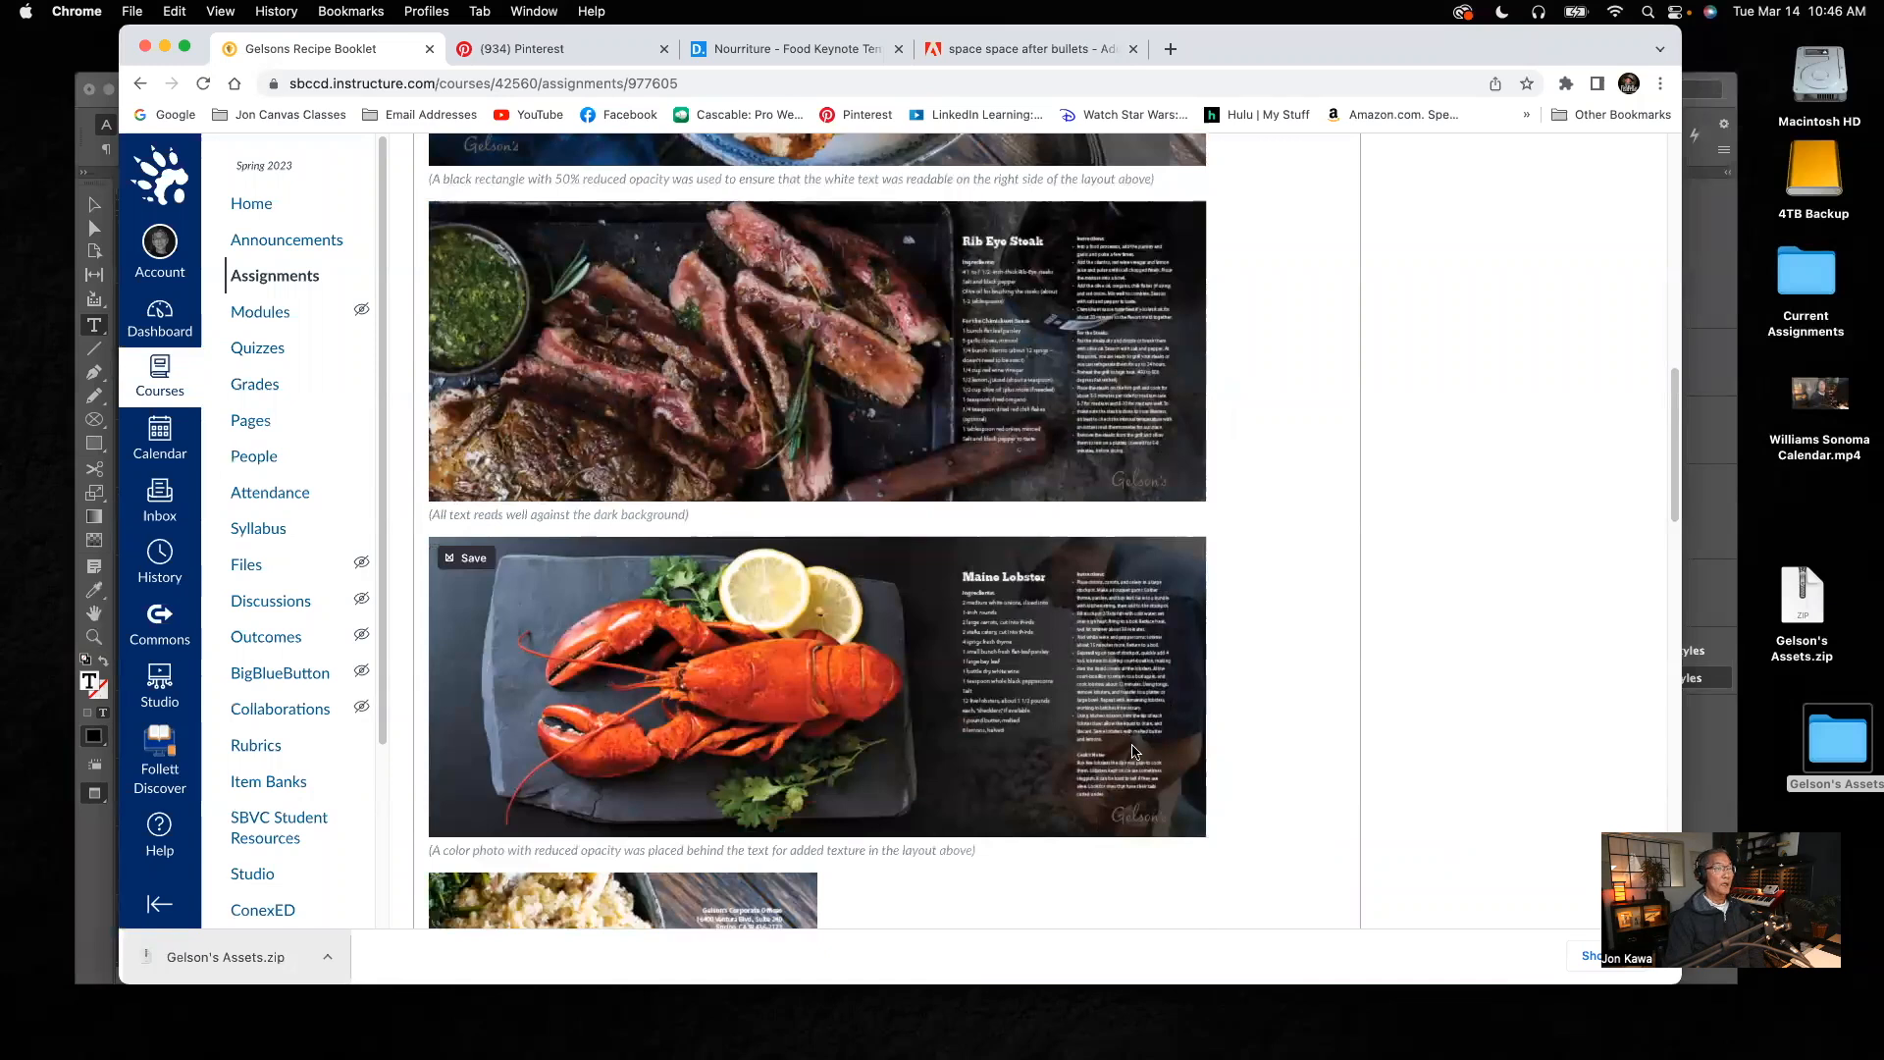